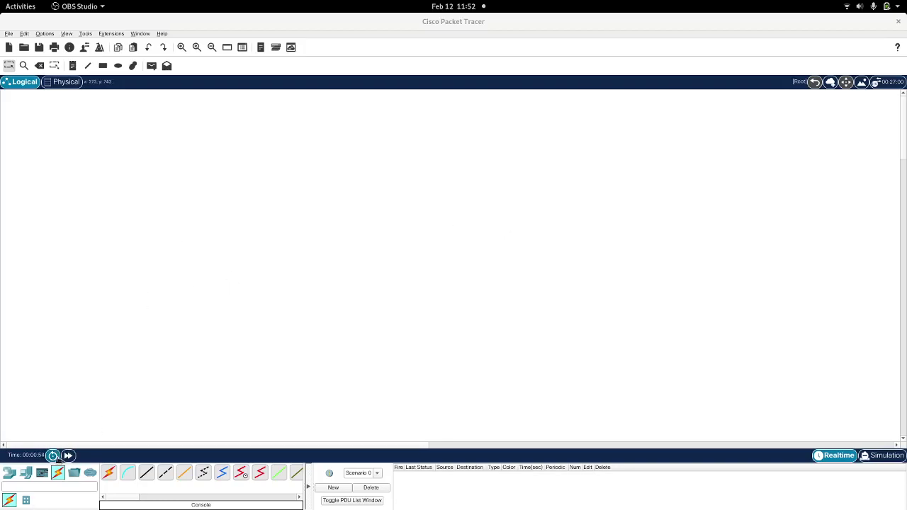
# Step: Place two 2911 routers, Router0 and Router1, side by side on the workspace
pyautogui.click(9, 474)
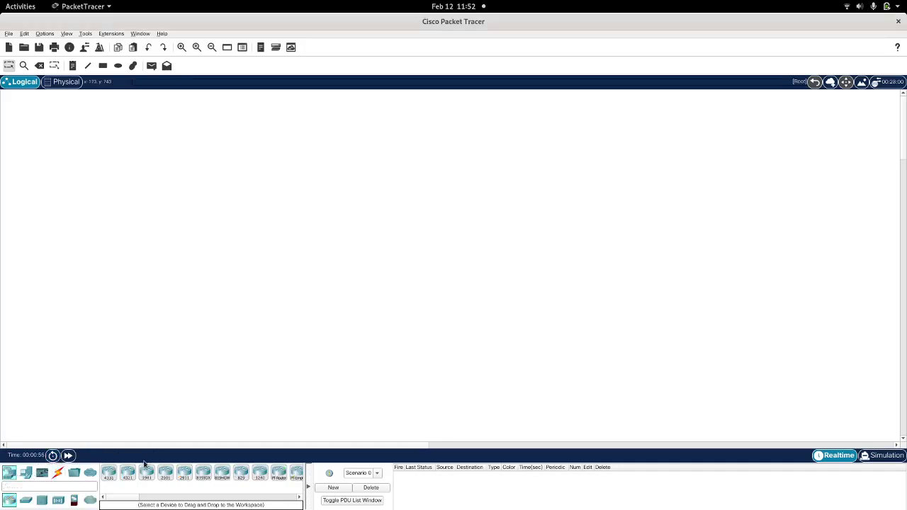
pyautogui.click(183, 476)
pyautogui.click(341, 158)
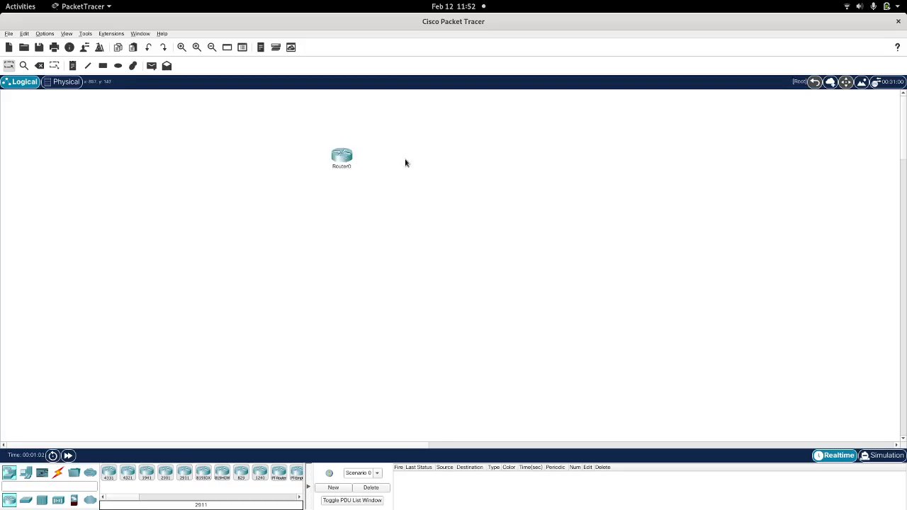
pyautogui.click(346, 164)
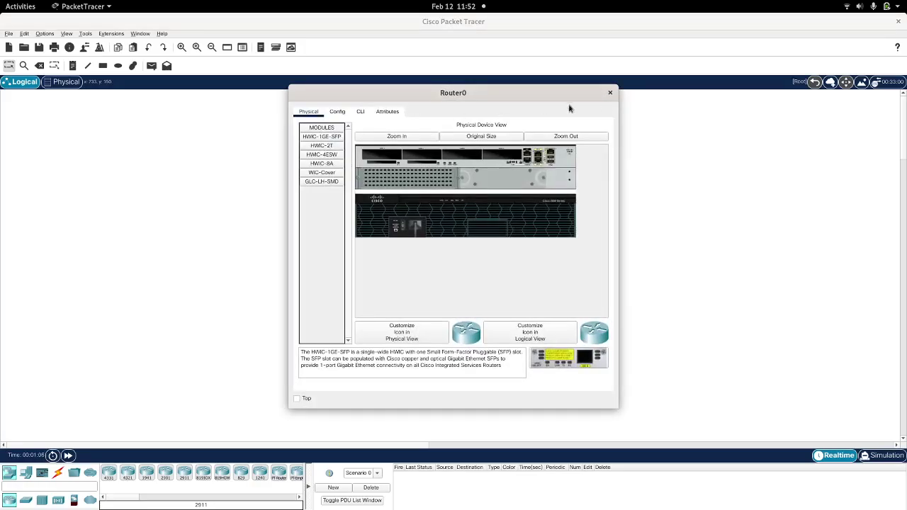
pyautogui.click(610, 93)
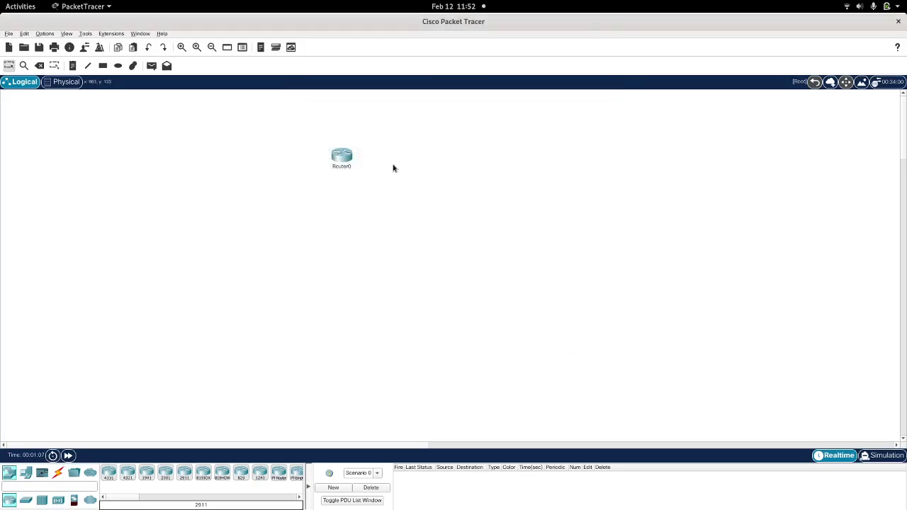
pyautogui.click(185, 473)
pyautogui.click(452, 160)
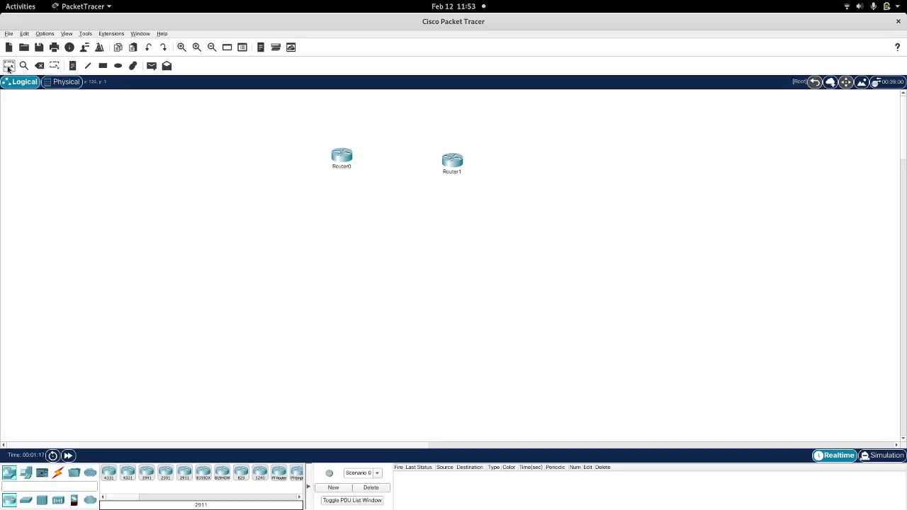
# Step: Duplicate Router1 and position the copy below, between the two routers
pyautogui.moveTo(431, 140); pyautogui.dragTo(488, 197)
pyautogui.hotkey('ctrl', 'c')
pyautogui.click(401, 209)
pyautogui.hotkey('ctrl', 'v')
pyautogui.moveTo(450, 138); pyautogui.dragTo(386, 206)
pyautogui.click(386, 205)
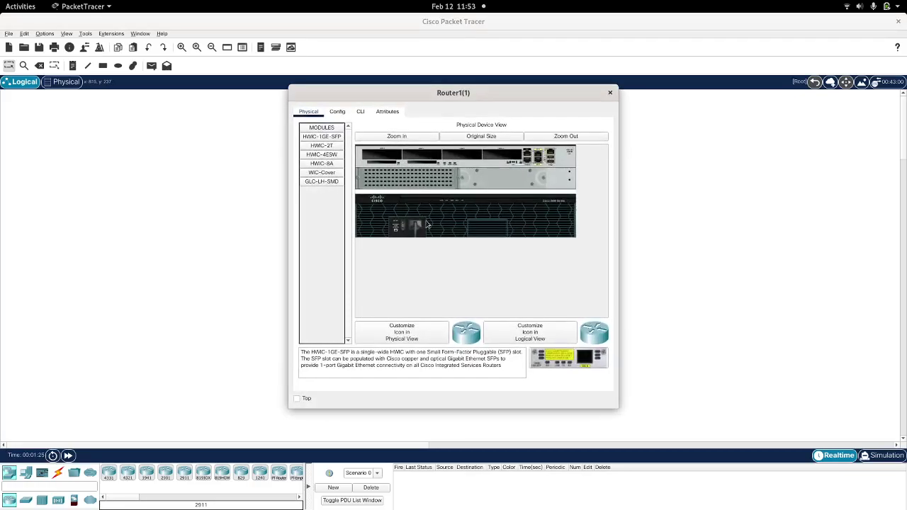
pyautogui.click(592, 109)
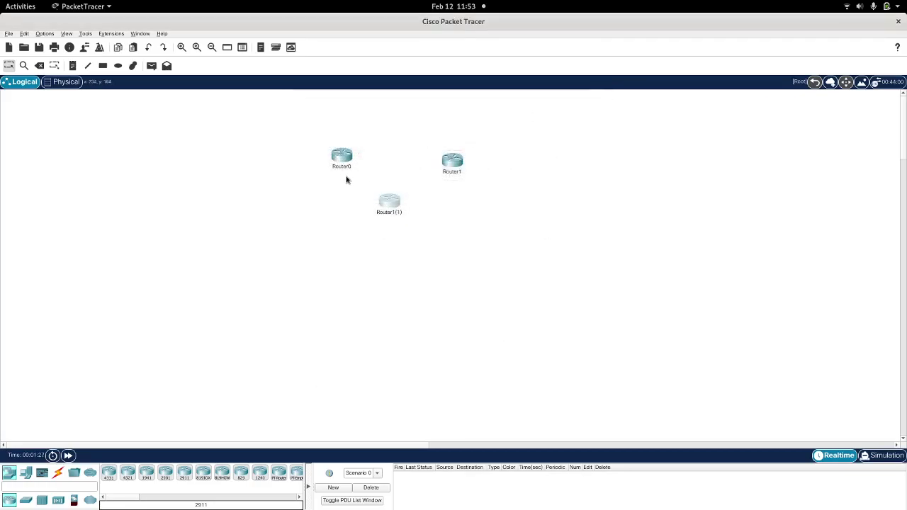
pyautogui.moveTo(452, 166); pyautogui.dragTo(459, 161)
# Step: Rename the copy Router2 and spread the three routers into a triangle
pyautogui.click(394, 212)
pyautogui.click(402, 213)
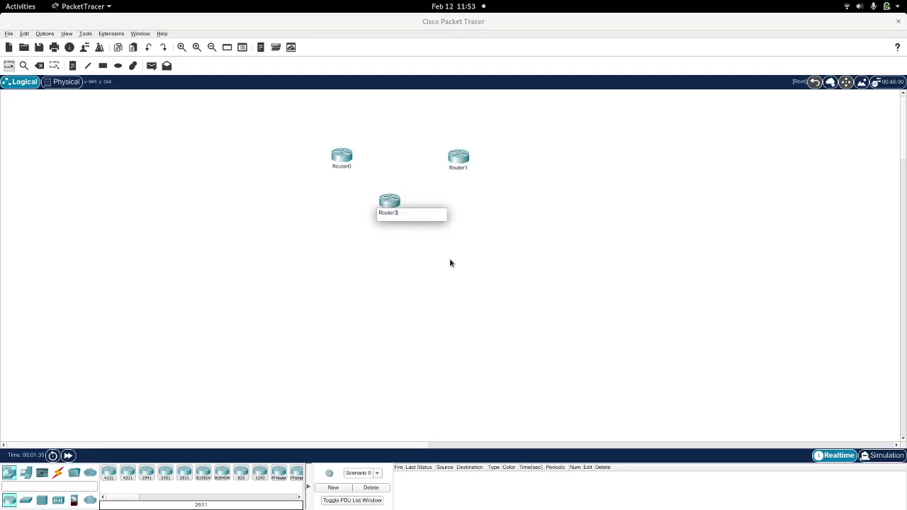
pyautogui.press('Return')
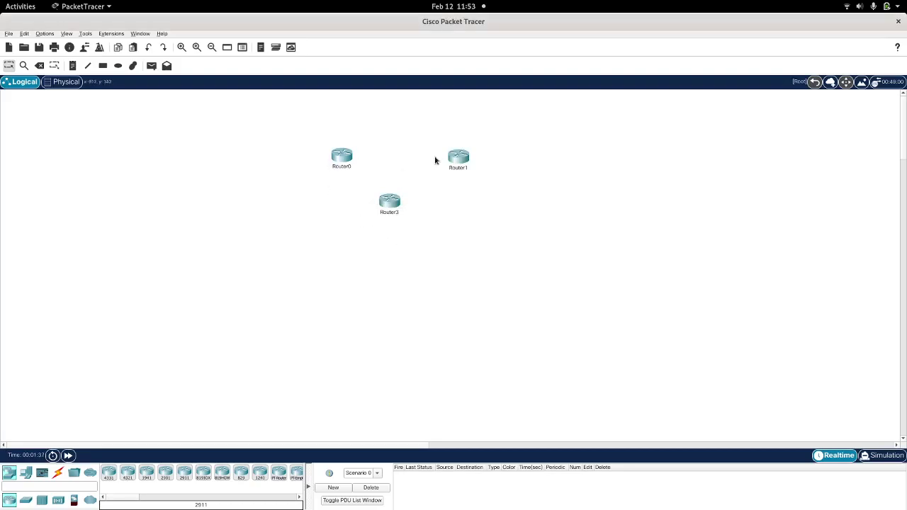
pyautogui.click(395, 212)
pyautogui.click(395, 212)
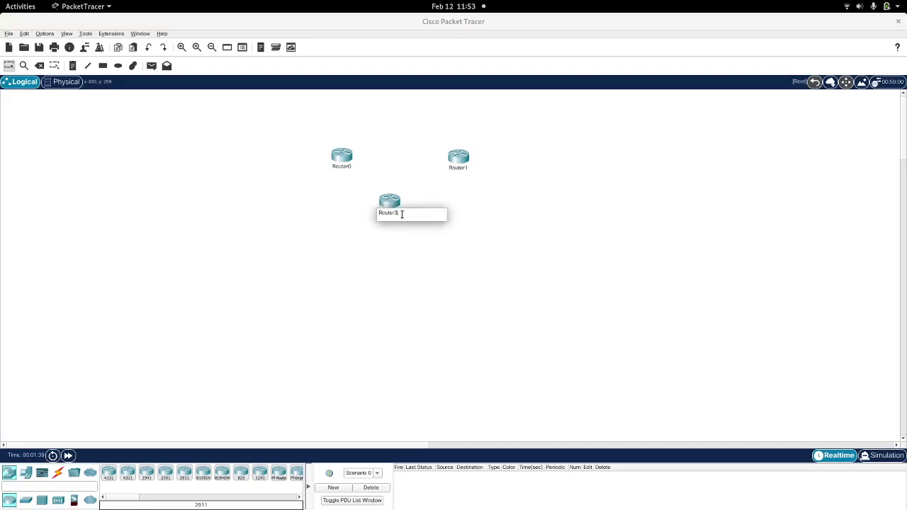
pyautogui.write('2')
pyautogui.press('Return')
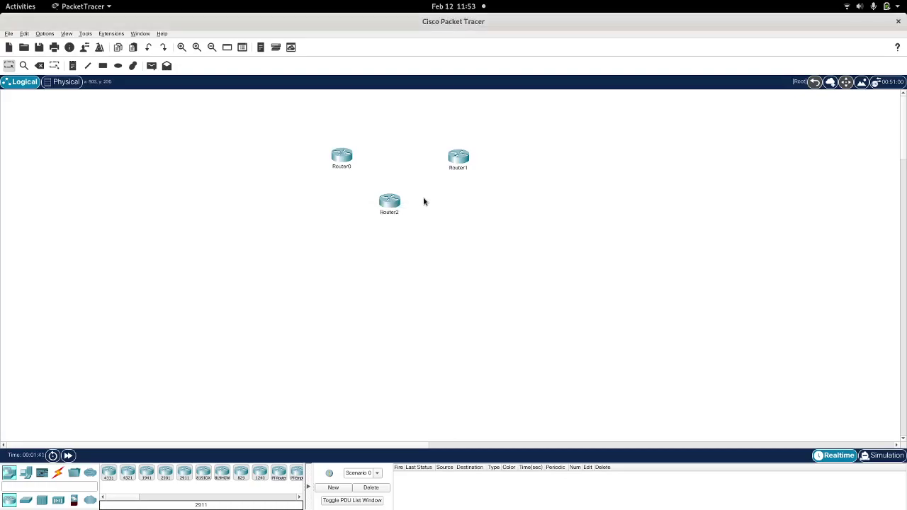
pyautogui.moveTo(395, 206); pyautogui.dragTo(402, 264)
pyautogui.moveTo(462, 159); pyautogui.dragTo(491, 144)
pyautogui.moveTo(343, 153); pyautogui.dragTo(313, 138)
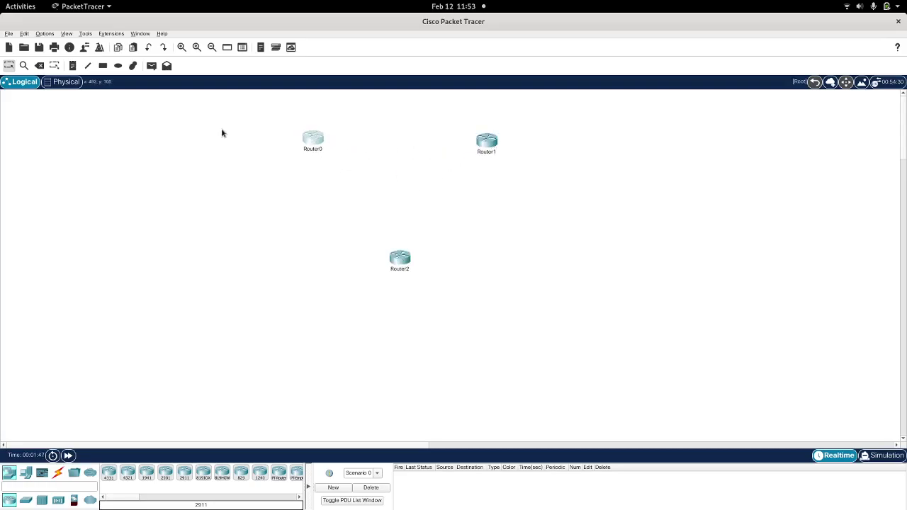
# Step: Place PC0 right of Router1, PC1 below Router2 and PC2 left of Router0
pyautogui.click(25, 473)
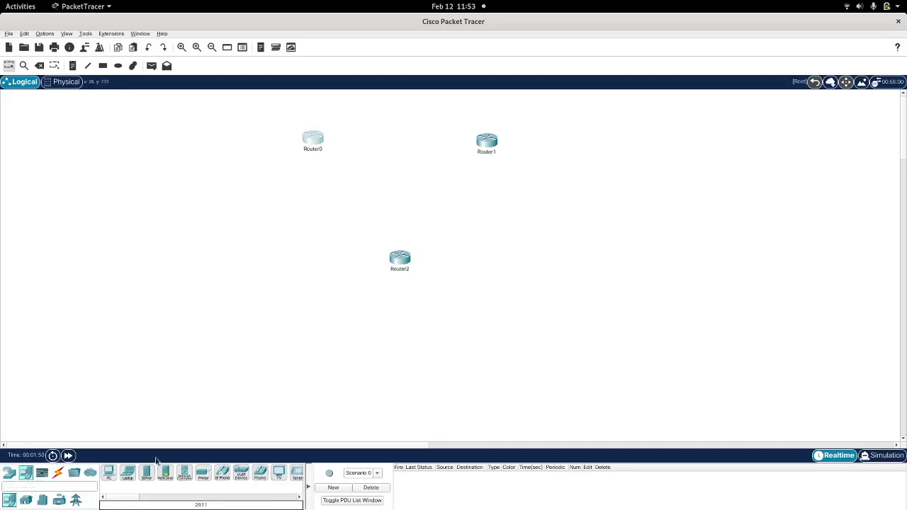
pyautogui.click(109, 473)
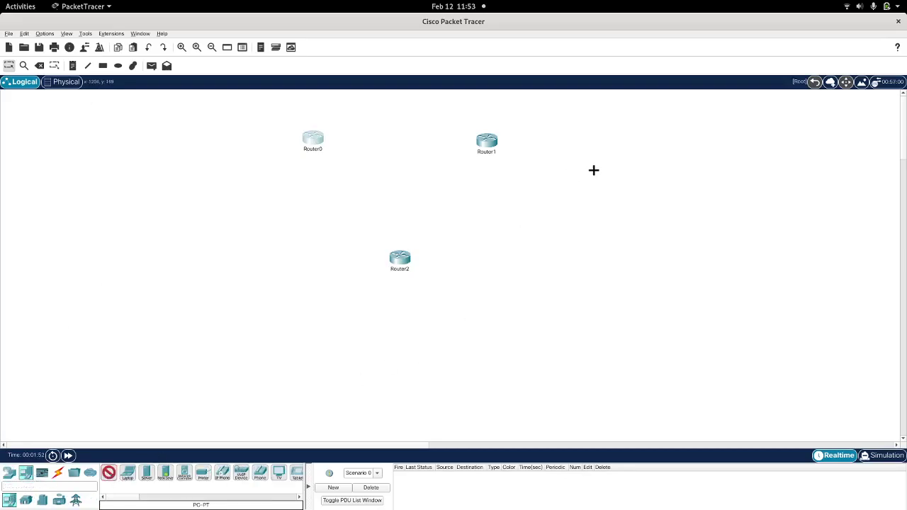
pyautogui.click(611, 154)
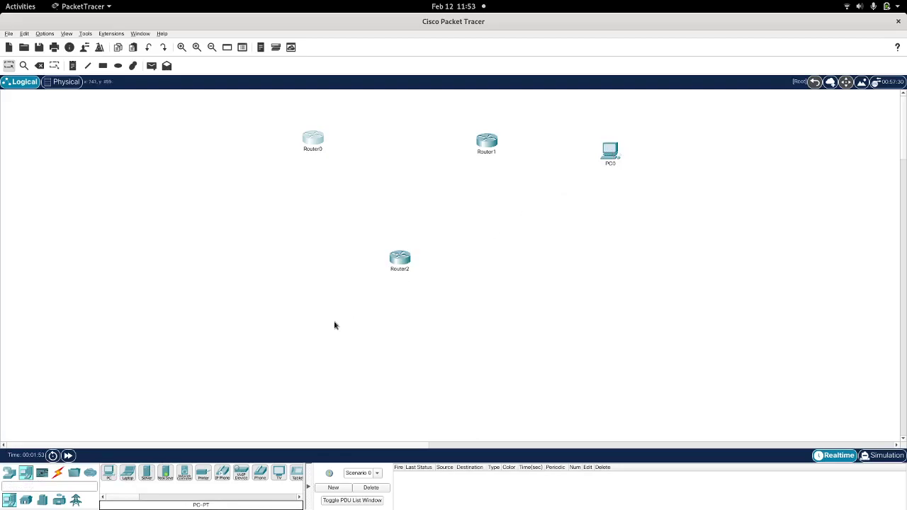
pyautogui.click(109, 474)
pyautogui.click(409, 337)
pyautogui.moveTo(109, 475); pyautogui.dragTo(147, 140)
pyautogui.click(145, 140)
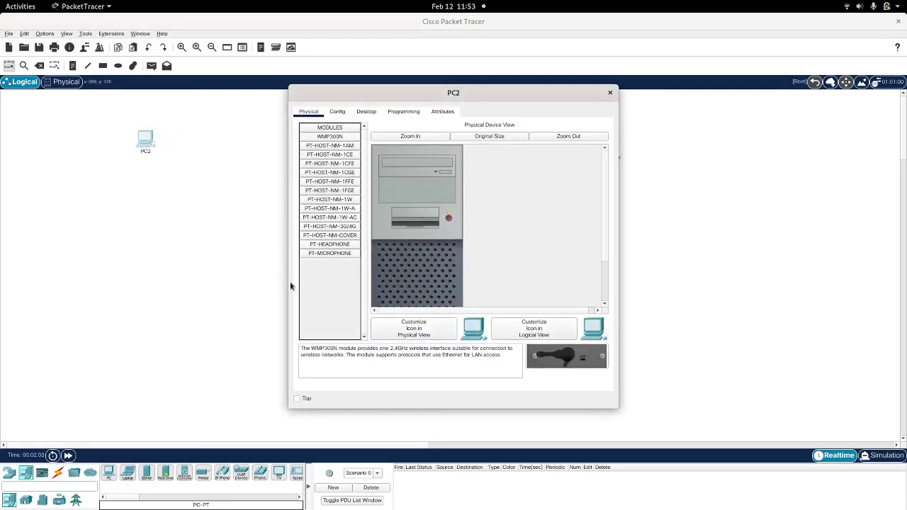
pyautogui.click(609, 93)
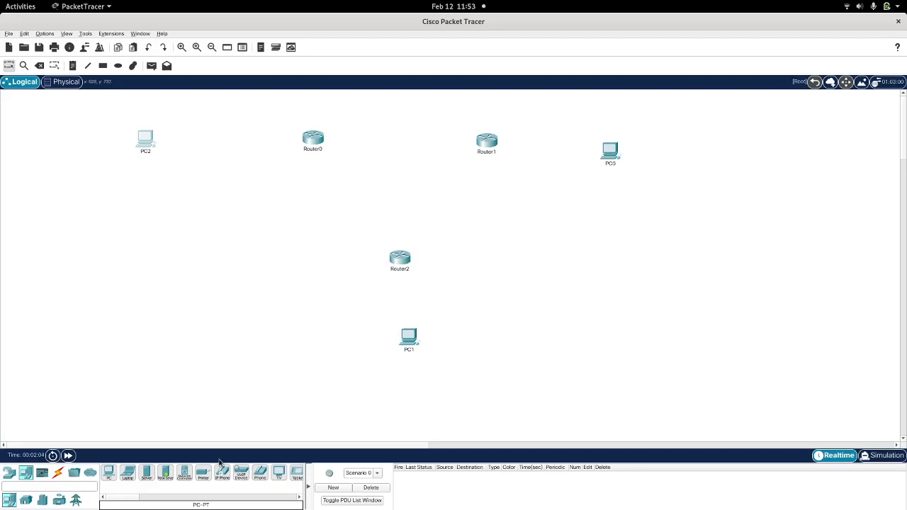
pyautogui.click(58, 472)
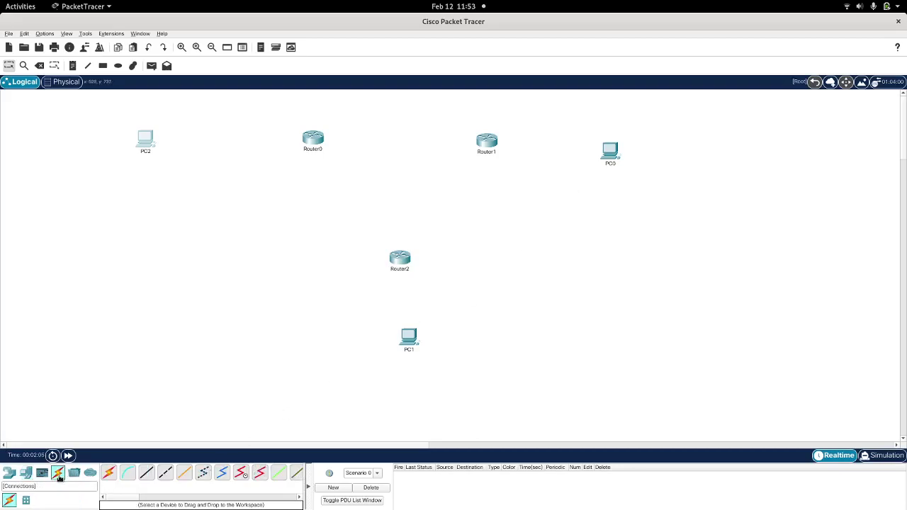
# Step: Connect Router0 Gig0/0 to Router1 Gig0/0 with a copper cross-over cable
pyautogui.click(166, 475)
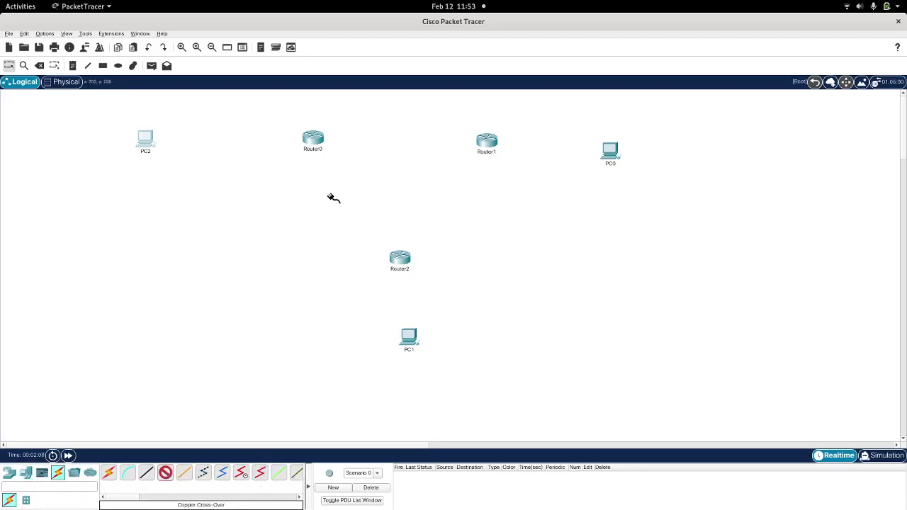
pyautogui.click(315, 145)
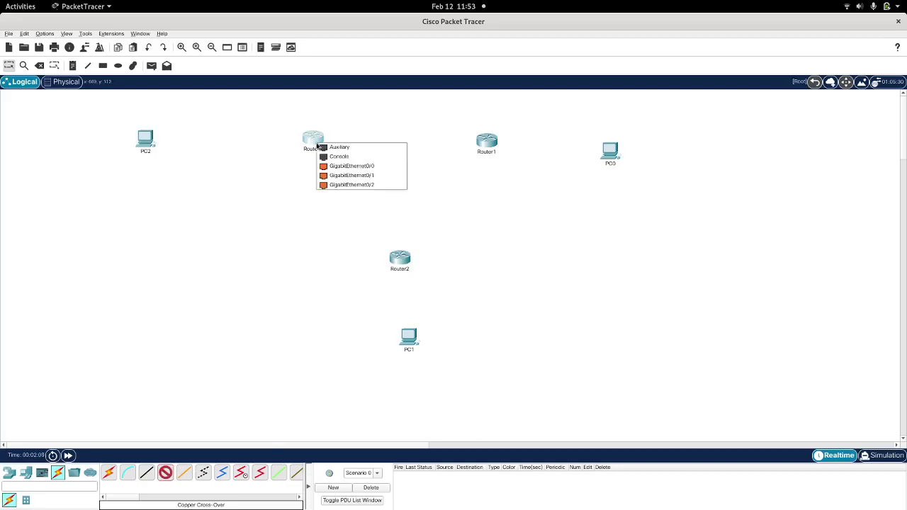
pyautogui.click(367, 167)
pyautogui.click(487, 141)
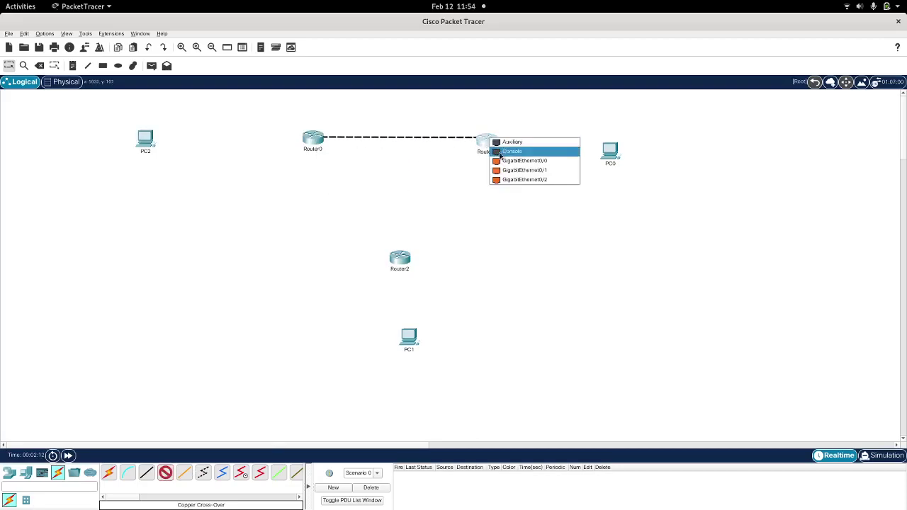
pyautogui.click(524, 163)
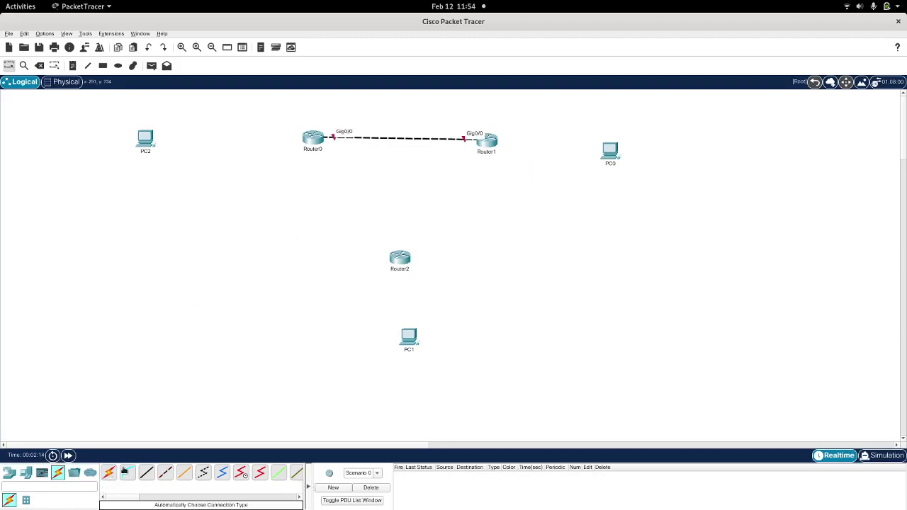
# Step: Connect Router1 Gig0/1 to Router2 Gig0/1 with a copper cross-over cable
pyautogui.click(165, 473)
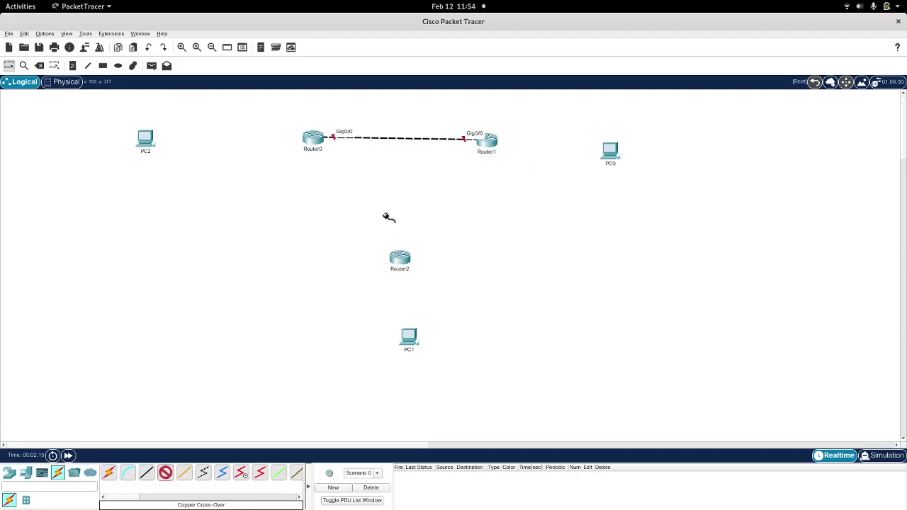
pyautogui.click(489, 142)
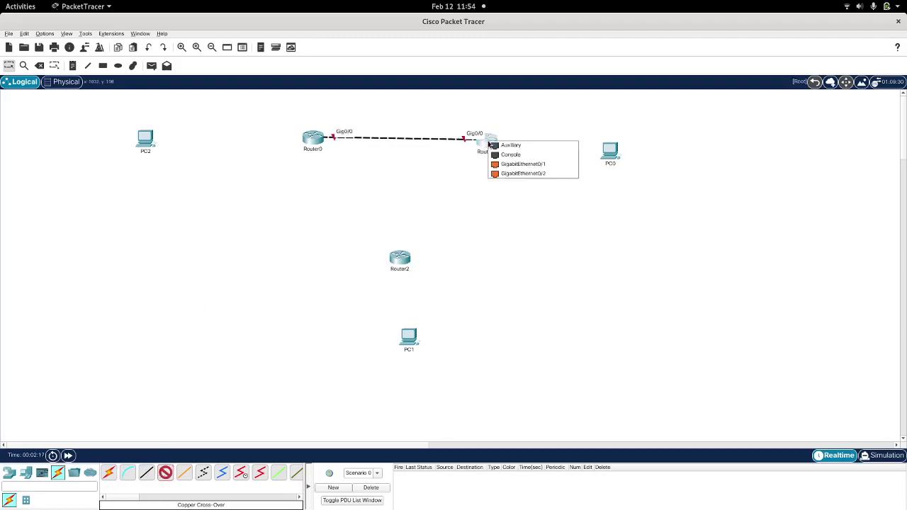
pyautogui.click(520, 164)
pyautogui.click(401, 258)
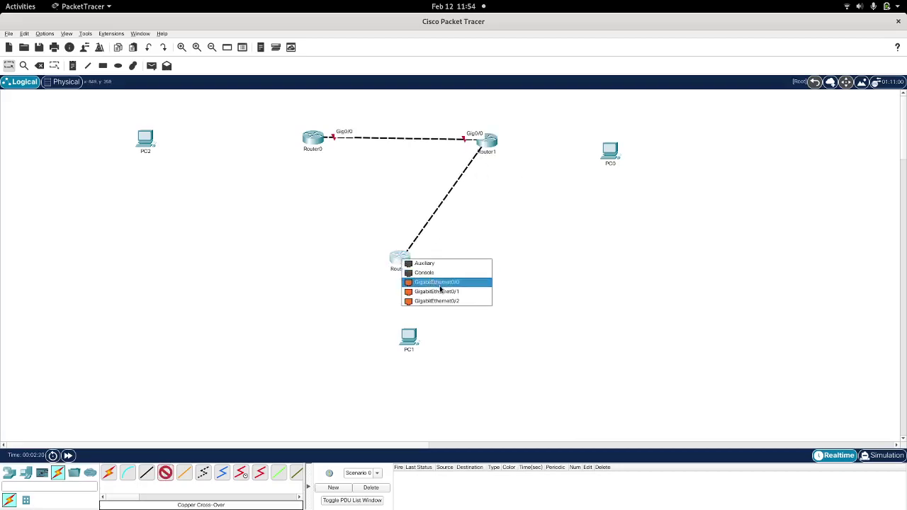
pyautogui.click(448, 293)
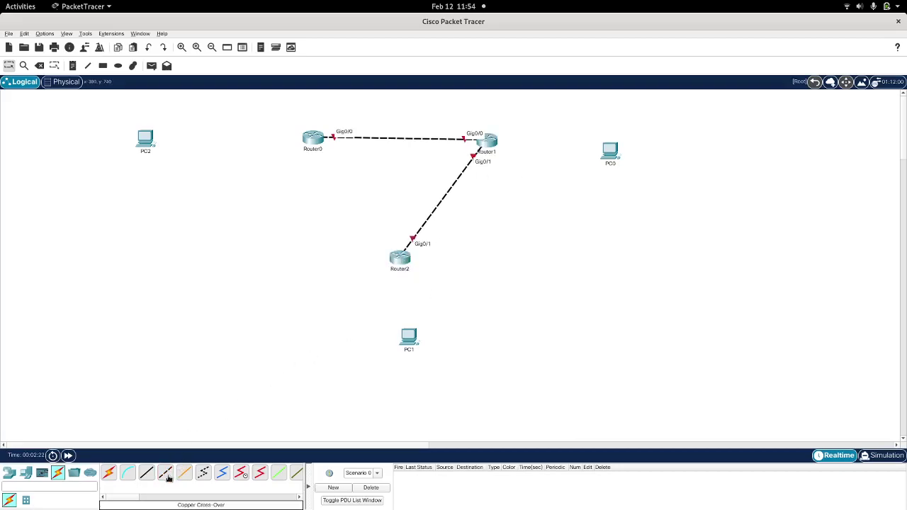
# Step: Connect Router2 Gig0/2 to Router0 Gig0/2, then nudge Router0 and Router1 outward
pyautogui.click(404, 256)
pyautogui.click(446, 286)
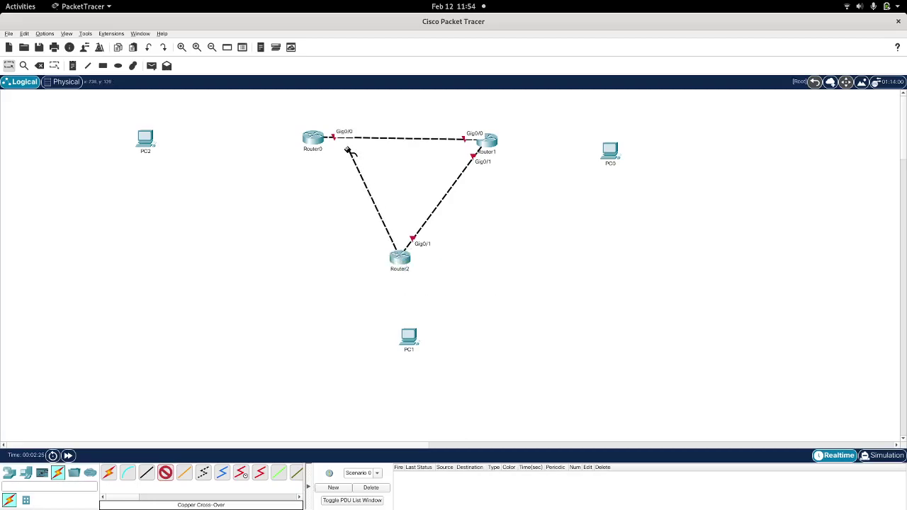
pyautogui.click(316, 138)
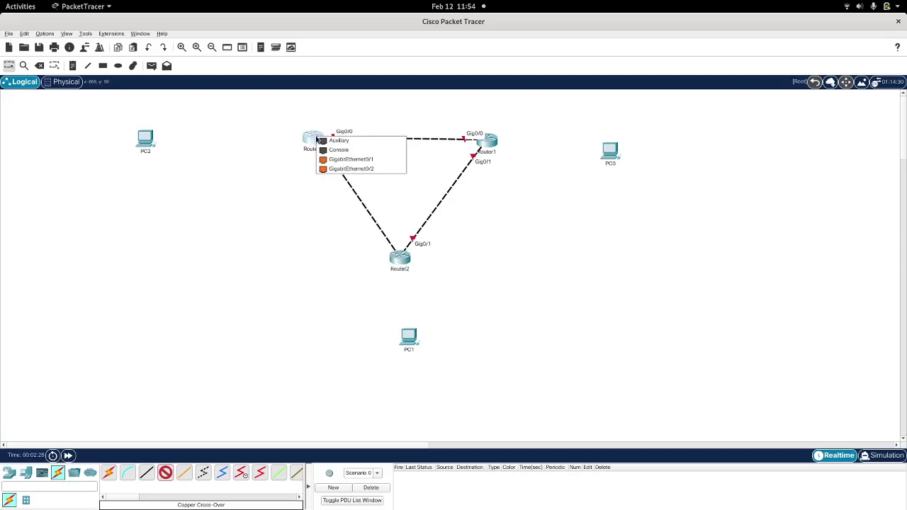
pyautogui.click(354, 169)
pyautogui.moveTo(498, 131); pyautogui.dragTo(518, 123)
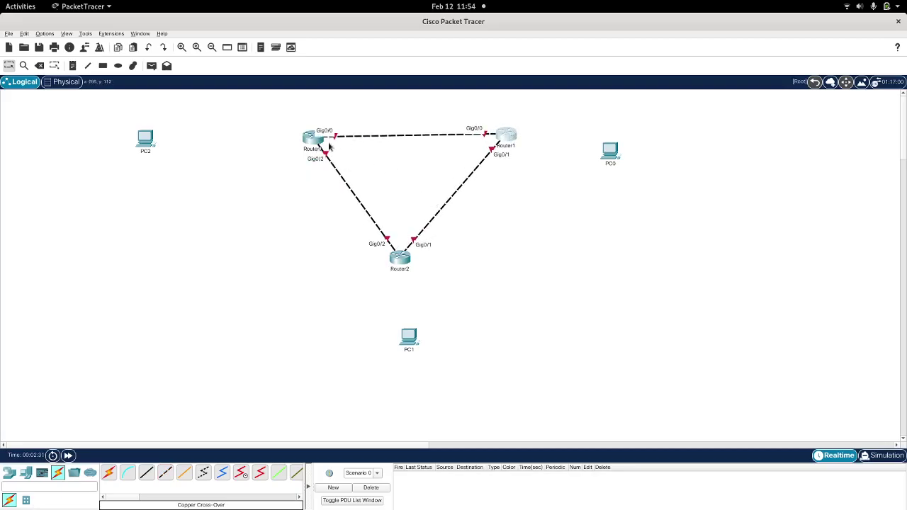
pyautogui.moveTo(310, 143); pyautogui.dragTo(305, 139)
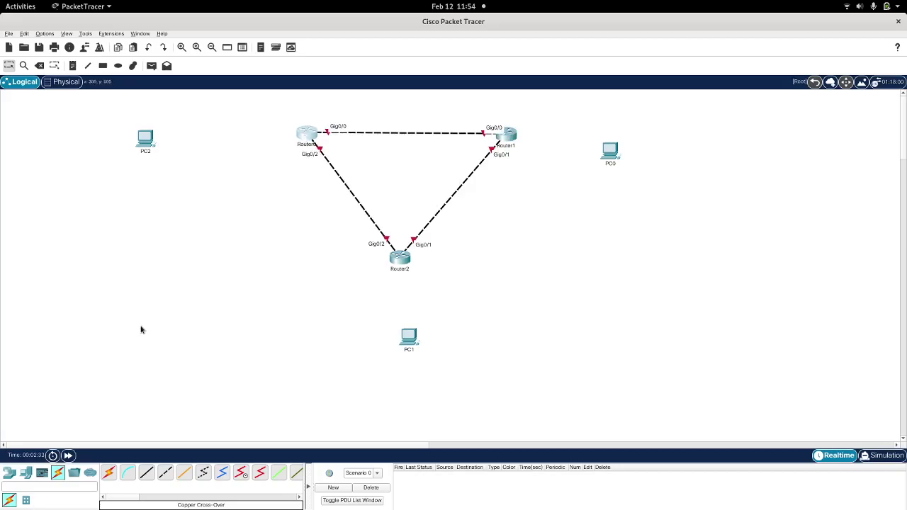
# Step: Cable PC2 Fa0 to Router0 Gig0/1 with a cross-over cable
pyautogui.click(164, 476)
pyautogui.click(146, 141)
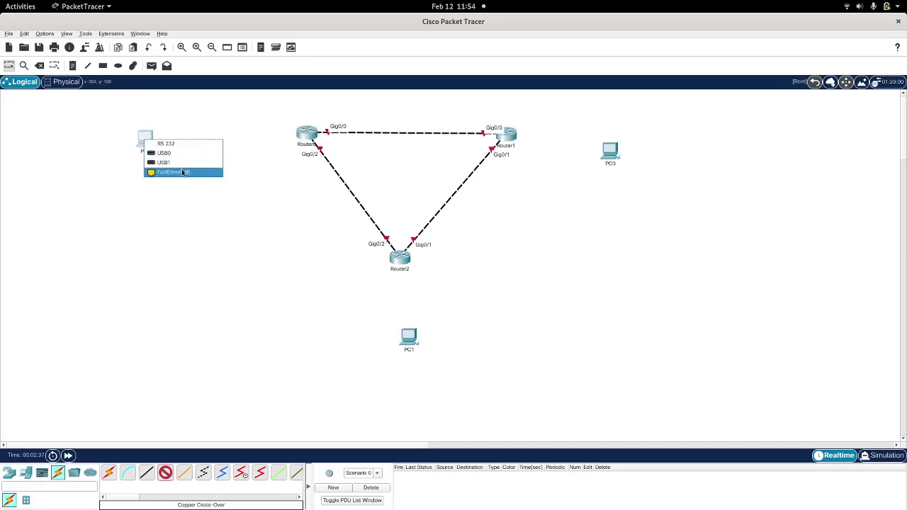
pyautogui.click(181, 172)
pyautogui.click(307, 133)
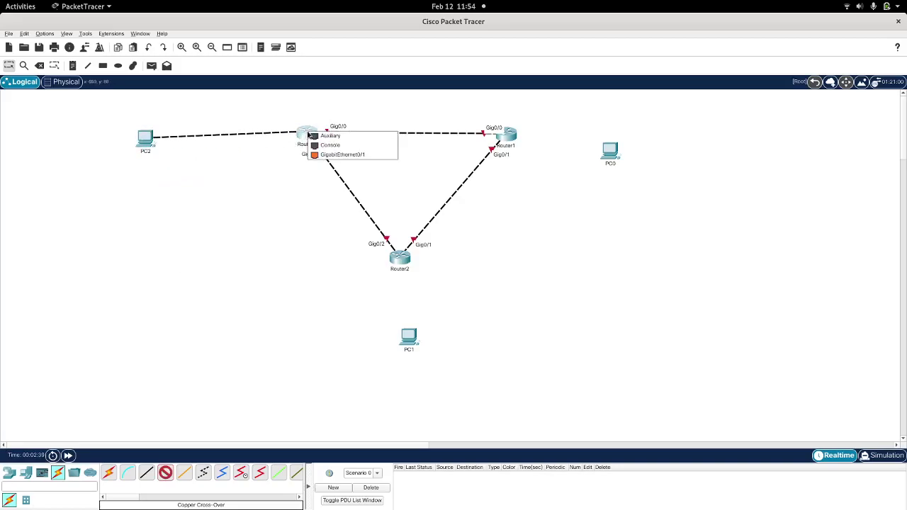
pyautogui.click(344, 156)
# Step: Cable Router1 Gig0/2 to PC0 Fa0 with a cross-over cable
pyautogui.click(165, 472)
pyautogui.click(508, 135)
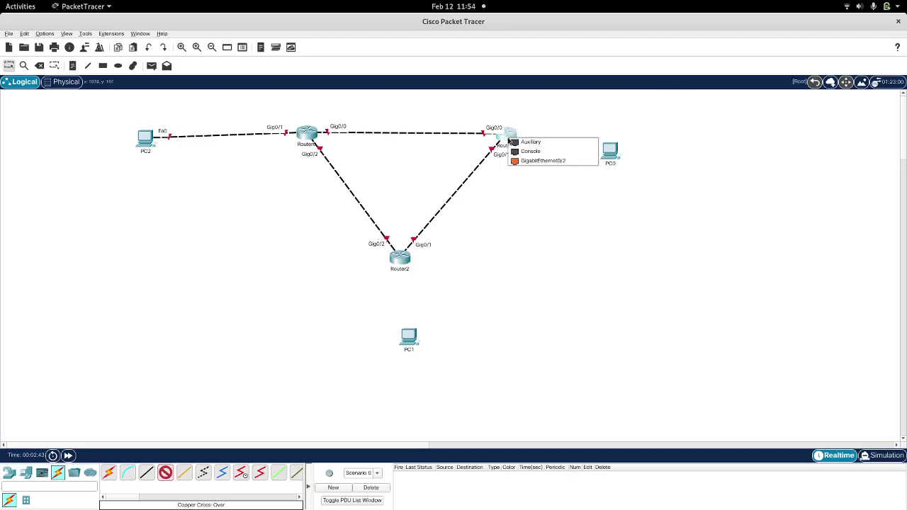
pyautogui.click(557, 163)
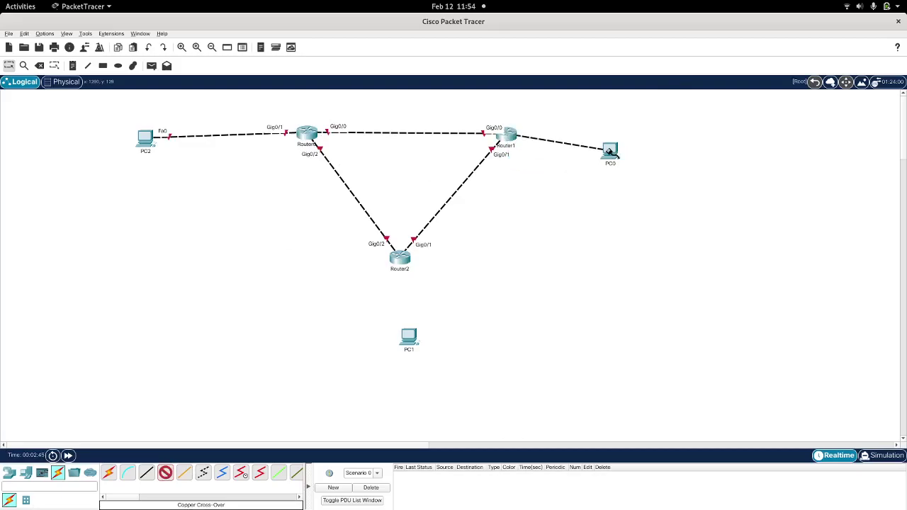
pyautogui.click(610, 150)
pyautogui.click(645, 184)
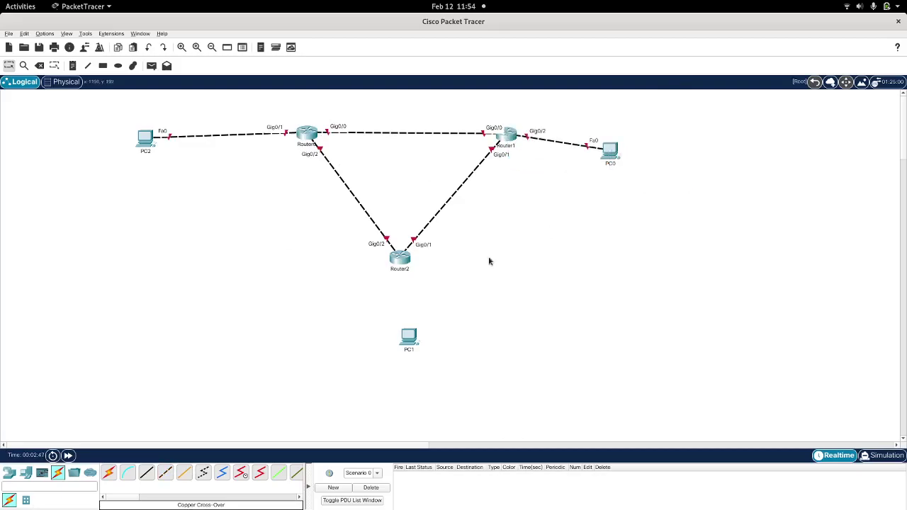
# Step: Cable Router2 Gig0/0 to PC1 Fa0, then reposition PC0, PC1 and PC2 for clean links
pyautogui.click(165, 472)
pyautogui.click(394, 259)
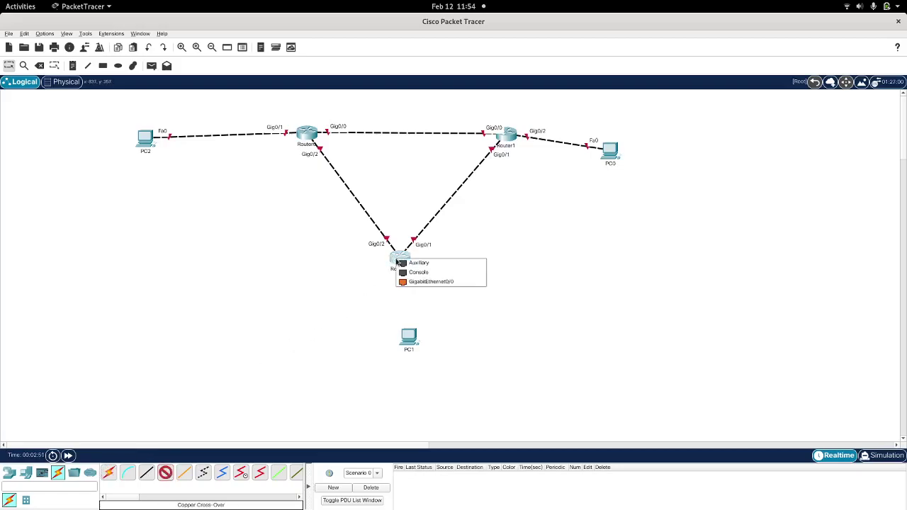
pyautogui.click(436, 282)
pyautogui.click(409, 336)
pyautogui.click(446, 371)
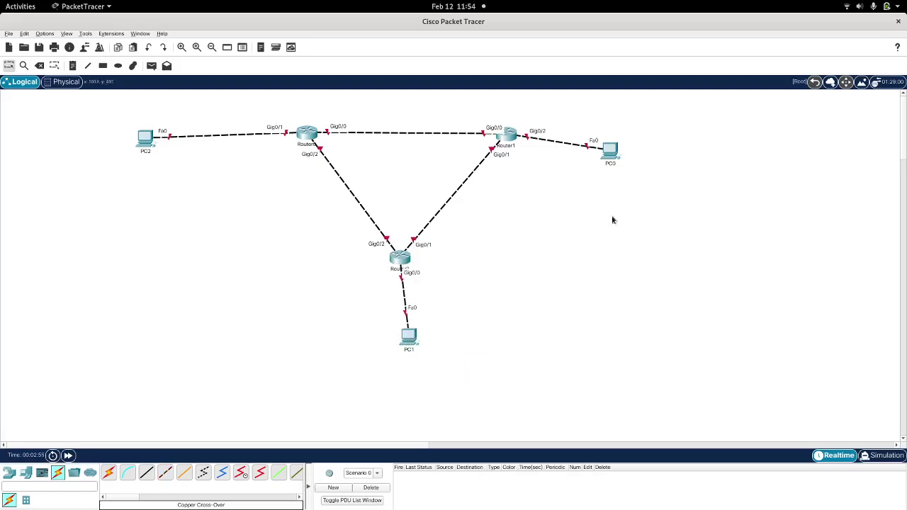
pyautogui.moveTo(613, 148); pyautogui.dragTo(675, 131)
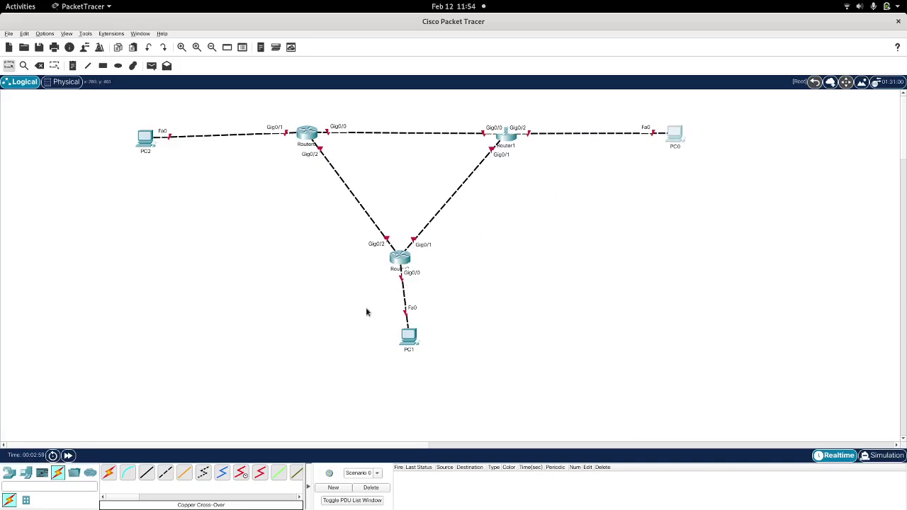
pyautogui.moveTo(408, 340); pyautogui.dragTo(398, 372)
pyautogui.moveTo(139, 136); pyautogui.dragTo(131, 127)
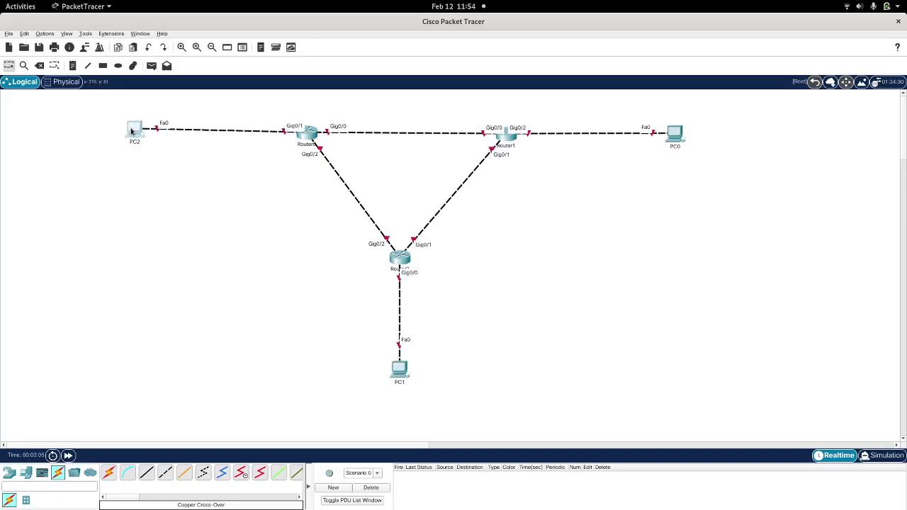
# Step: Add a note reading 10.0.100.128/25 beside the PC2–Router0 link
pyautogui.click(72, 66)
pyautogui.click(188, 117)
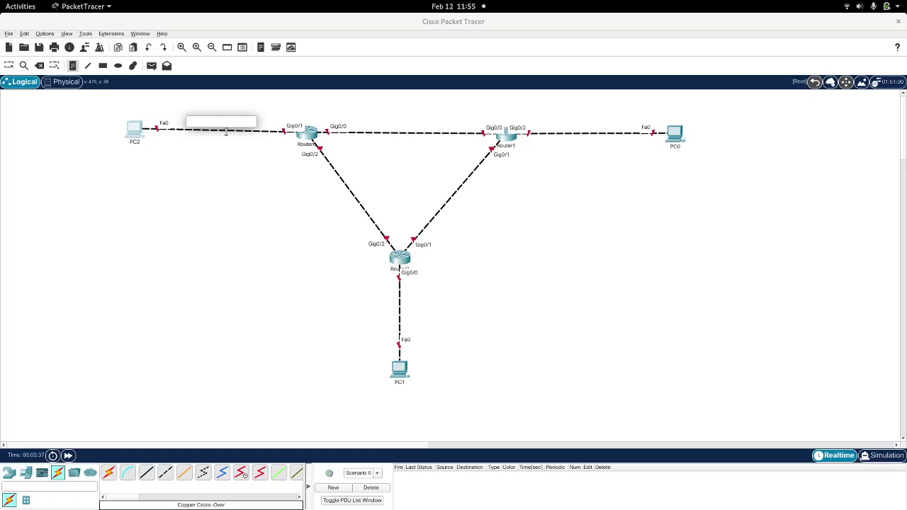
pyautogui.write('10')
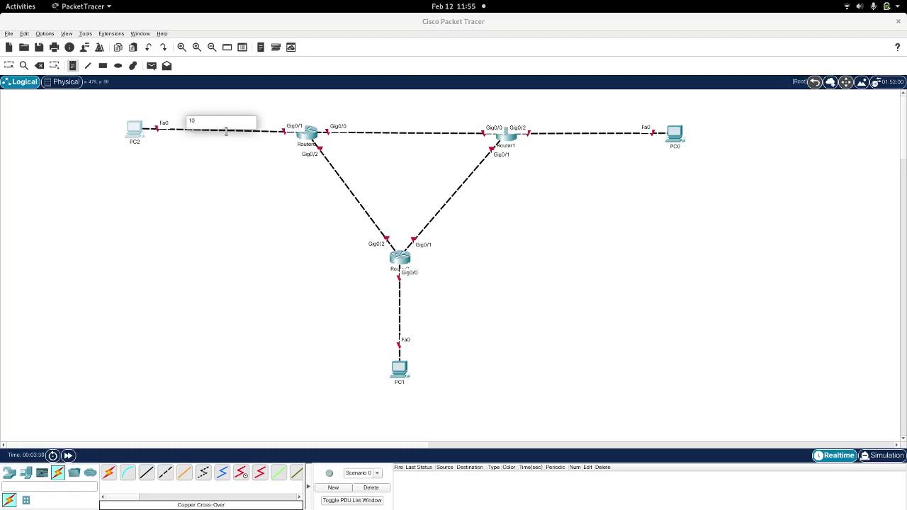
pyautogui.write('.0.100.128/25')
pyautogui.click(384, 125)
# Step: Label the Router0–Router1 link 200.168.10.252/30 and start the PC0 link note
pyautogui.write('20')
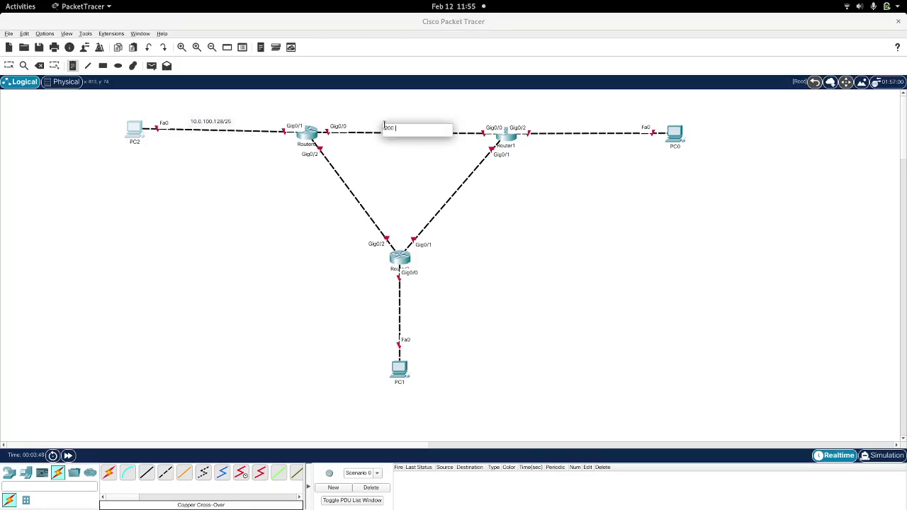
pyautogui.write('0.168.10.12')
pyautogui.press('BackSpace')
pyautogui.press('BackSpace')
pyautogui.press('BackSpace')
pyautogui.press('BackSpace')
pyautogui.click(575, 126)
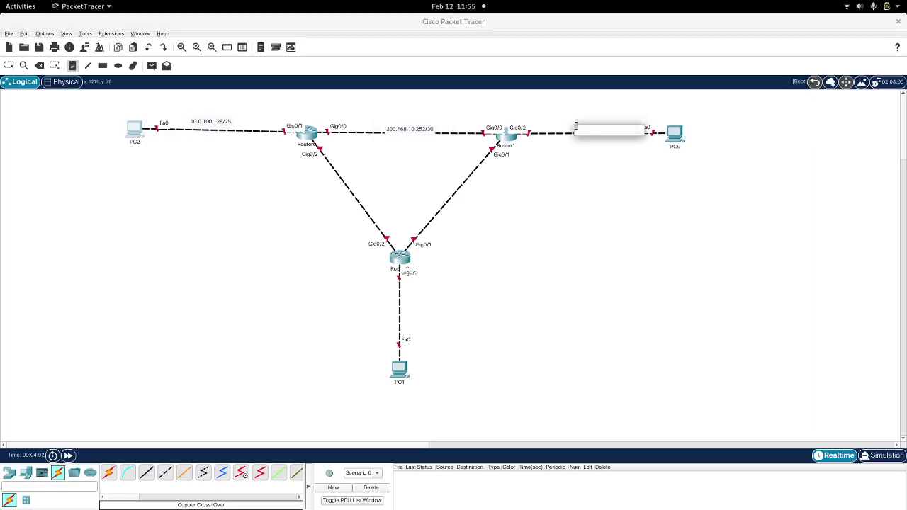
pyautogui.write('200.')
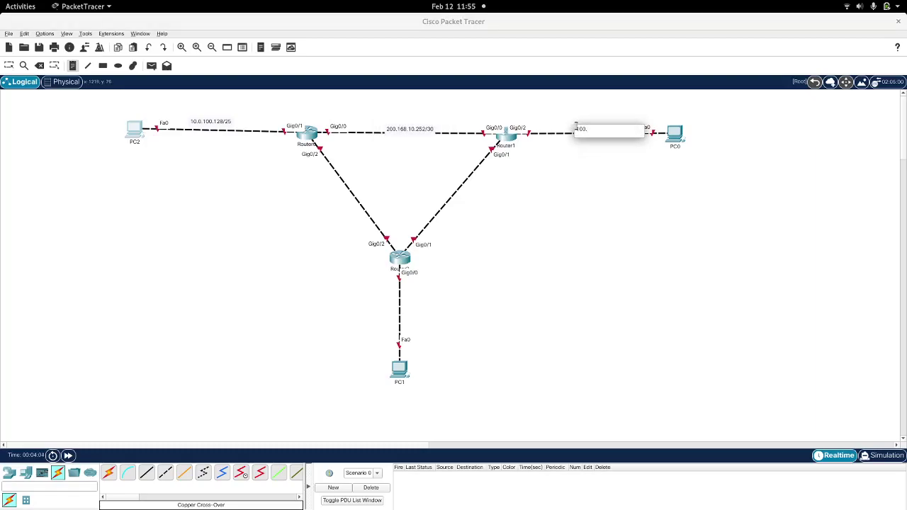
pyautogui.write('100.128.128/25')
# Step: Add notes 172.168.20.252/30, 168.100.10.128/25 and 192.168.100.20/25 beside the remaining links
pyautogui.click(470, 198)
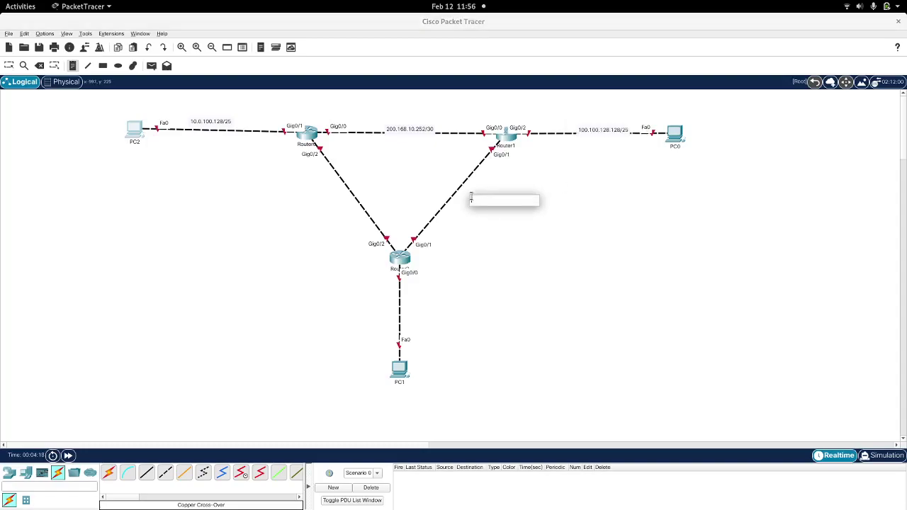
pyautogui.click(444, 190)
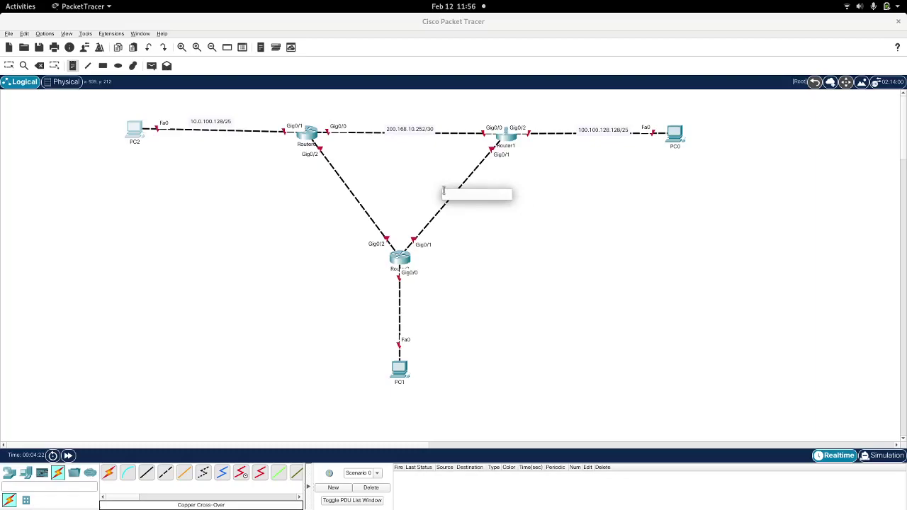
pyautogui.write('172.168.20.252/30')
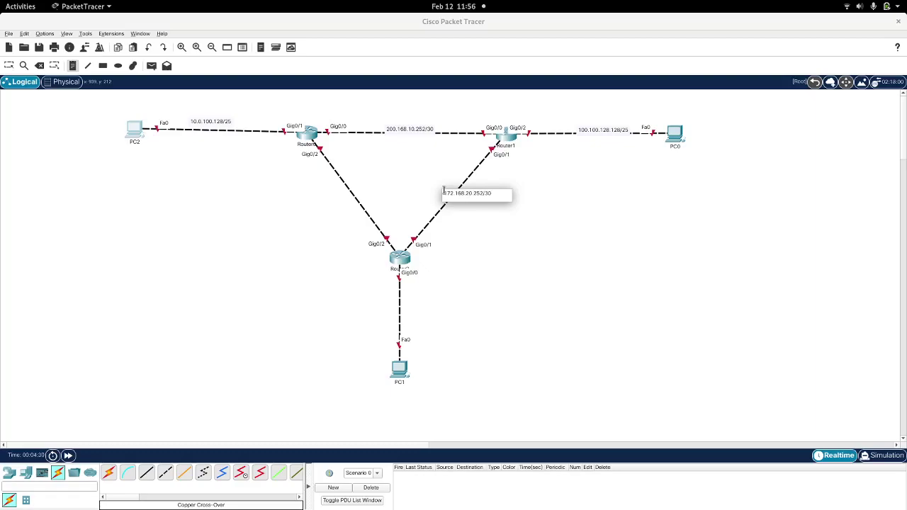
pyautogui.click(421, 317)
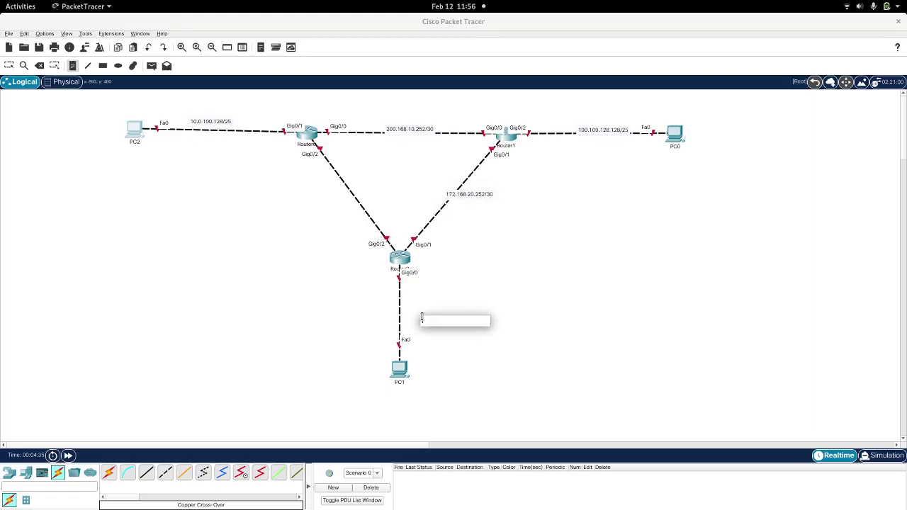
pyautogui.write('168.100.10')
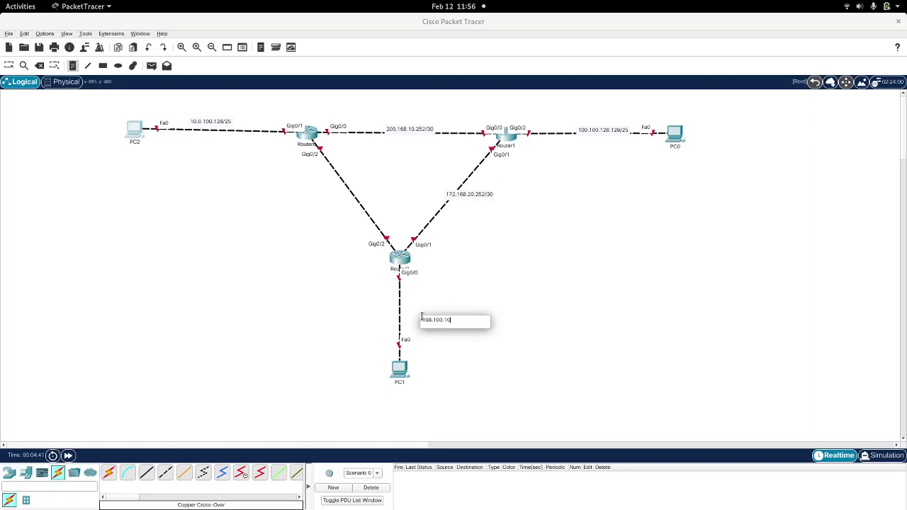
pyautogui.write('.128/25')
pyautogui.click(324, 193)
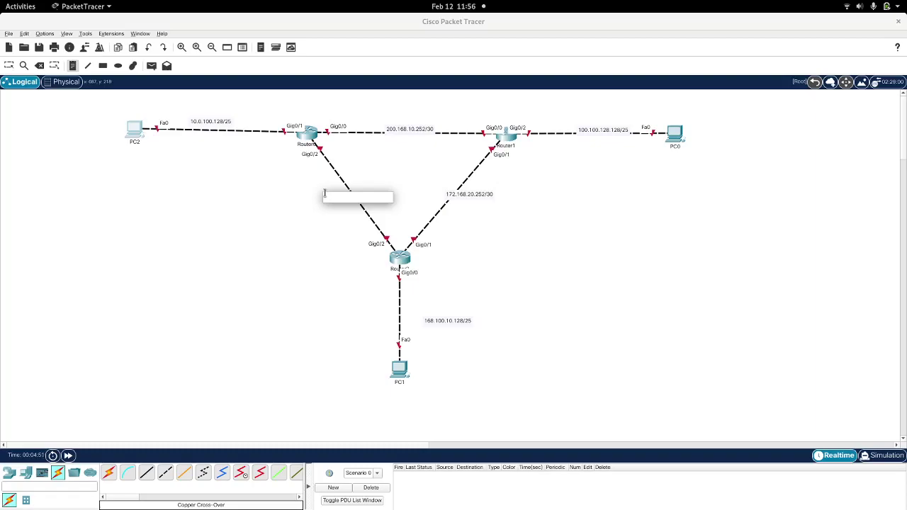
pyautogui.write('192.16')
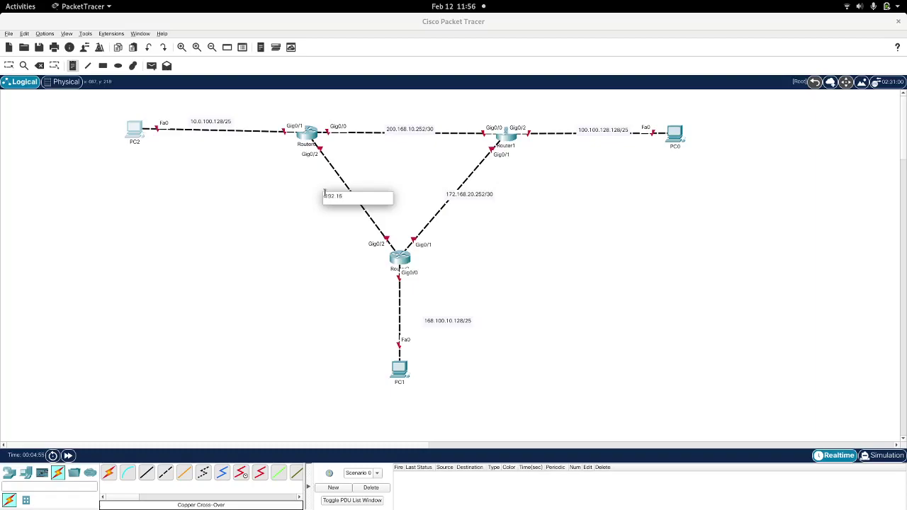
pyautogui.write('8.100.20/25')
pyautogui.click(8, 66)
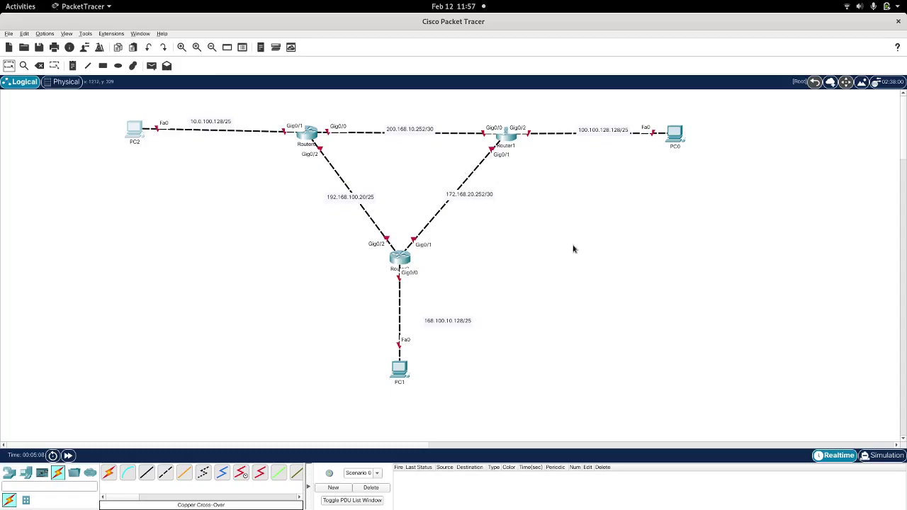
# Step: Drag the 168.100.10.128/25, 100.100.128.128/25, 200.168.10.252/30 and 10.0.100.128/25 labels onto their links
pyautogui.moveTo(461, 323); pyautogui.dragTo(414, 312)
pyautogui.moveTo(599, 136); pyautogui.dragTo(583, 140)
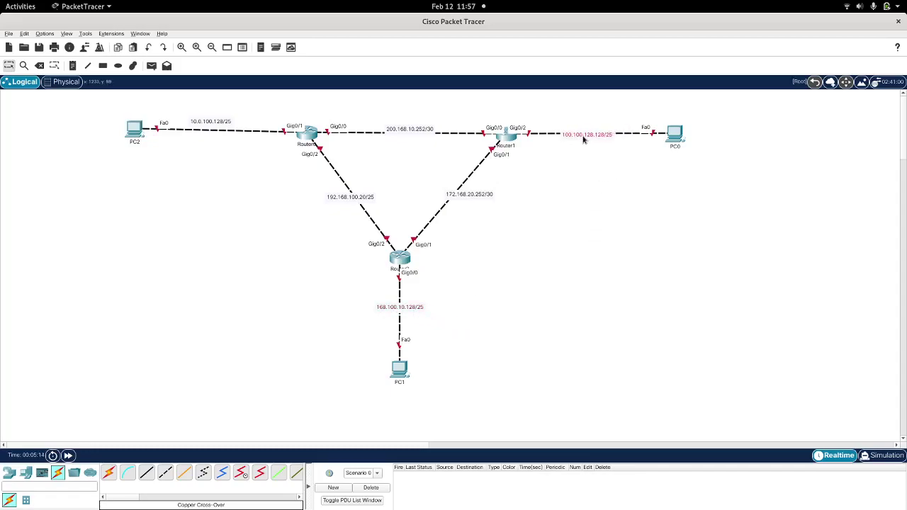
pyautogui.moveTo(418, 130); pyautogui.dragTo(405, 134)
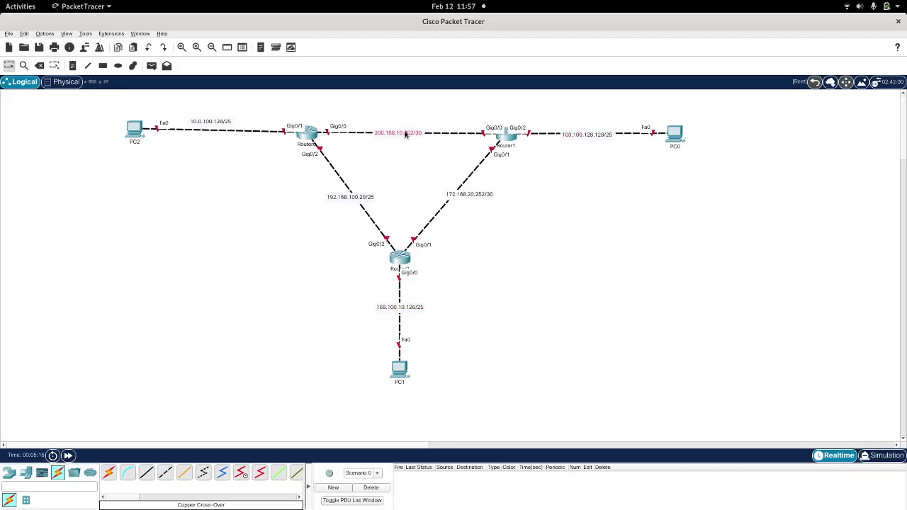
pyautogui.moveTo(219, 122); pyautogui.dragTo(217, 130)
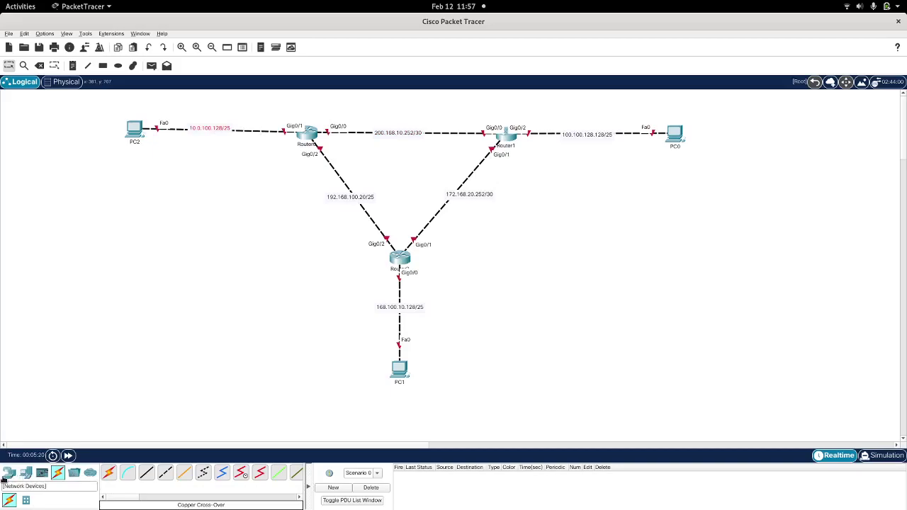
# Step: Add Laptop0 to the left of the routers
pyautogui.click(26, 472)
pyautogui.click(128, 479)
pyautogui.click(157, 257)
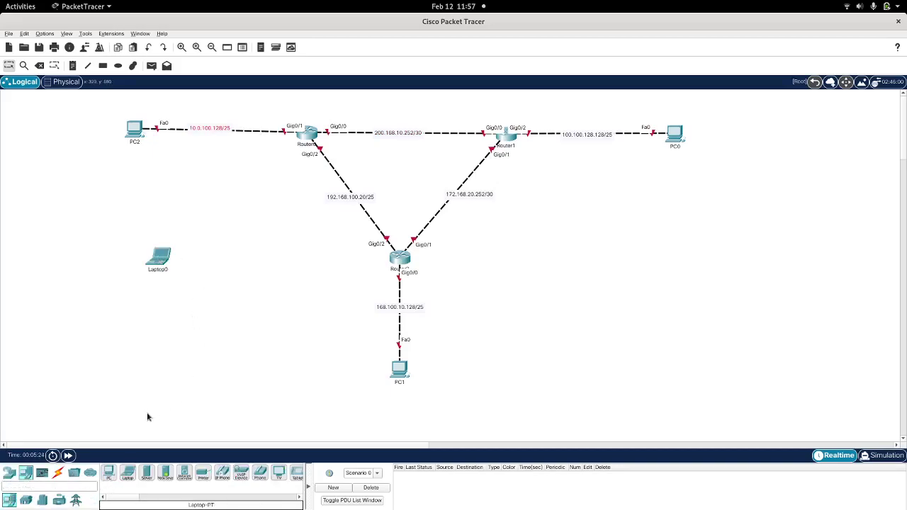
# Step: Run a console cable from Laptop0's RS 232 port to Router0's console port
pyautogui.click(62, 475)
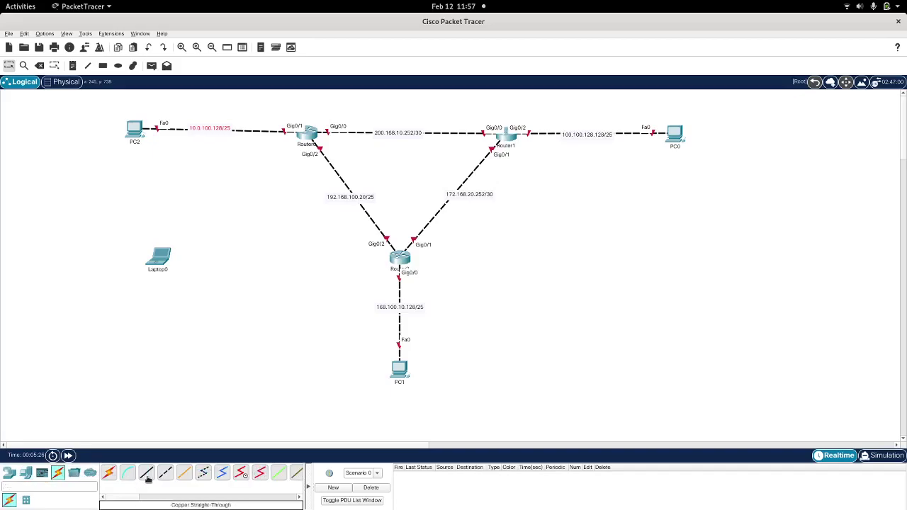
pyautogui.click(128, 479)
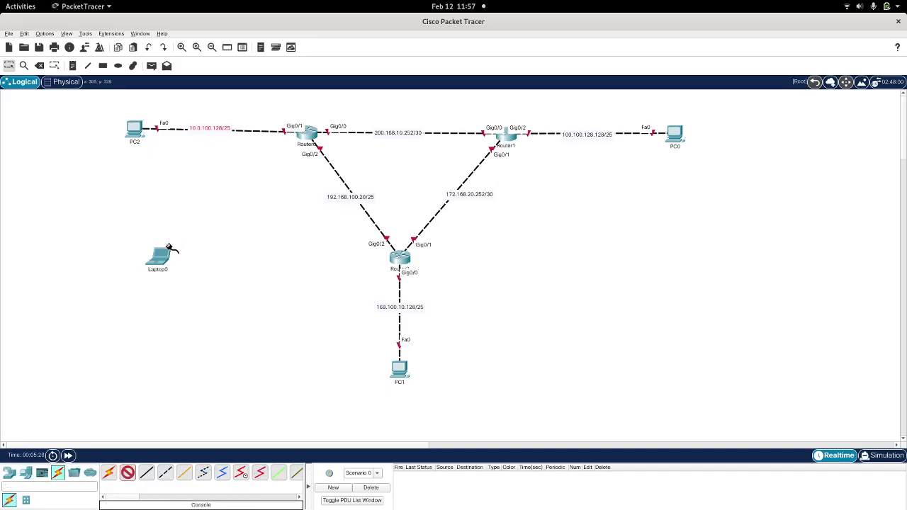
pyautogui.click(166, 254)
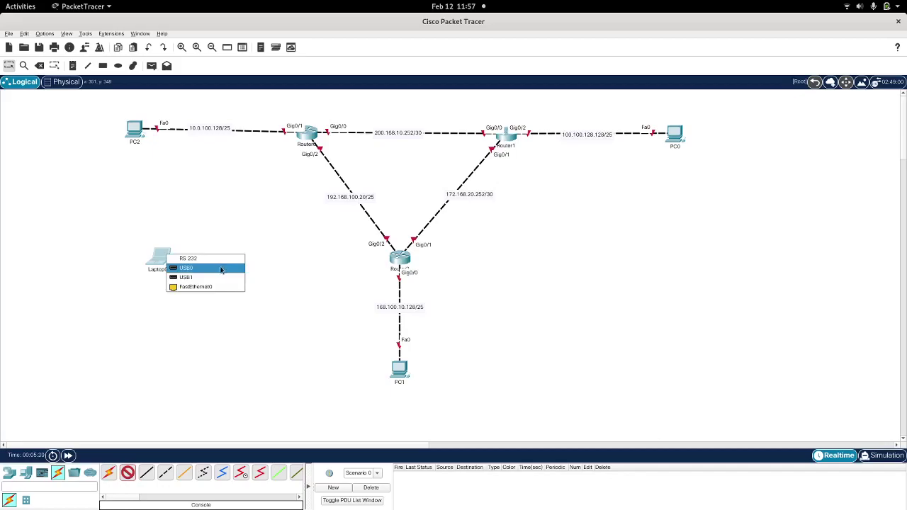
pyautogui.click(220, 262)
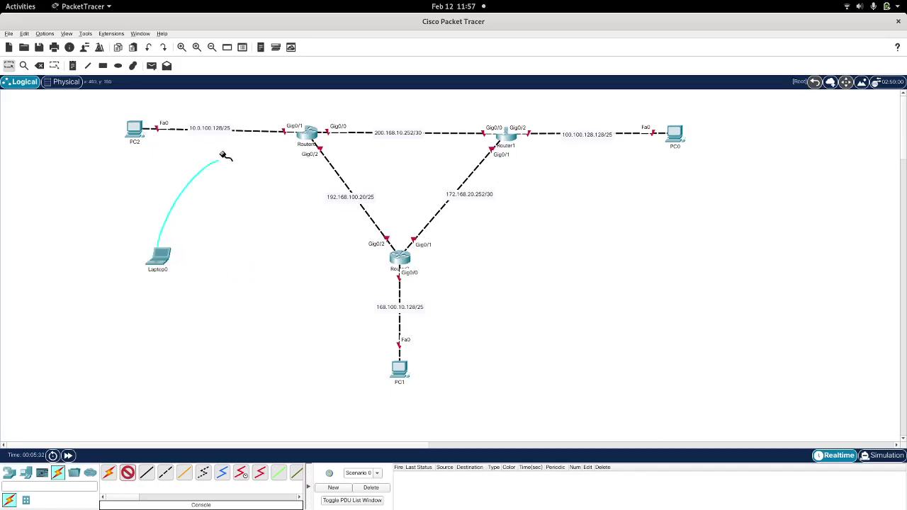
pyautogui.click(308, 134)
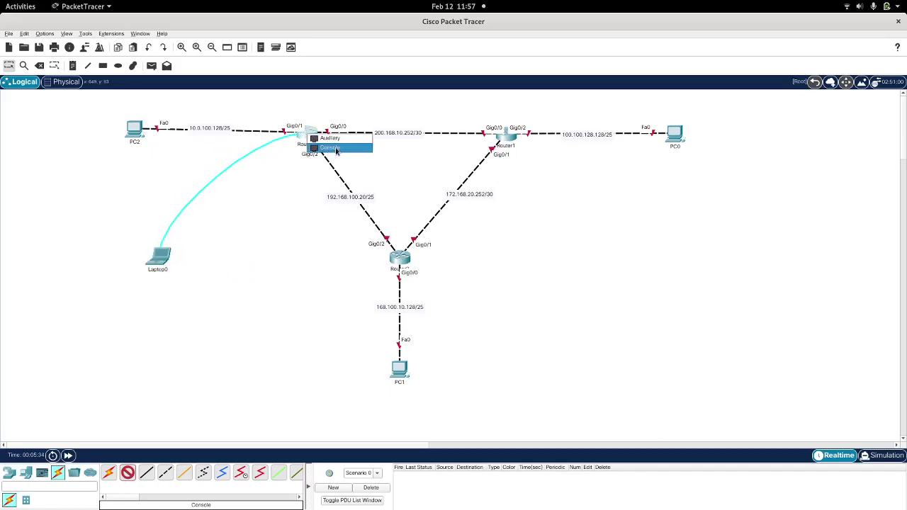
pyautogui.click(333, 148)
# Step: Open Laptop0's Terminal with default port settings and answer no to the initial configuration dialog
pyautogui.click(160, 258)
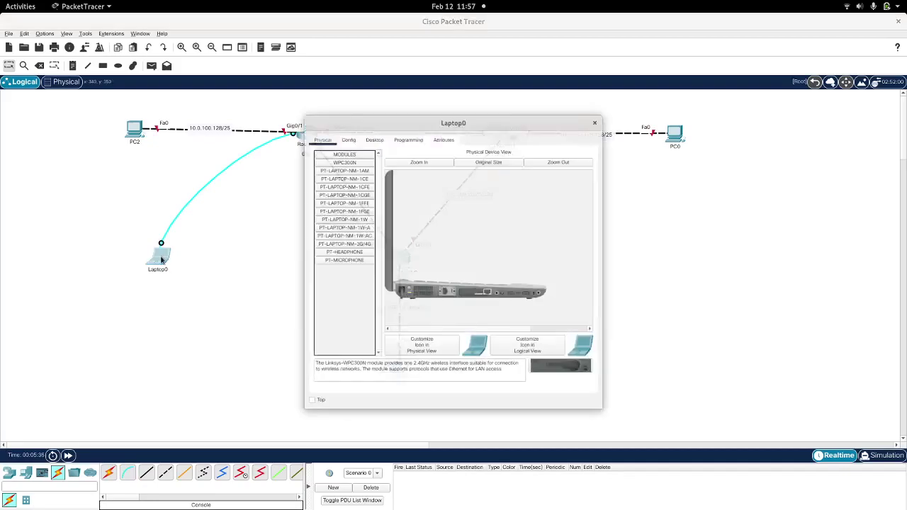
pyautogui.moveTo(431, 86); pyautogui.dragTo(582, 17)
pyautogui.click(556, 42)
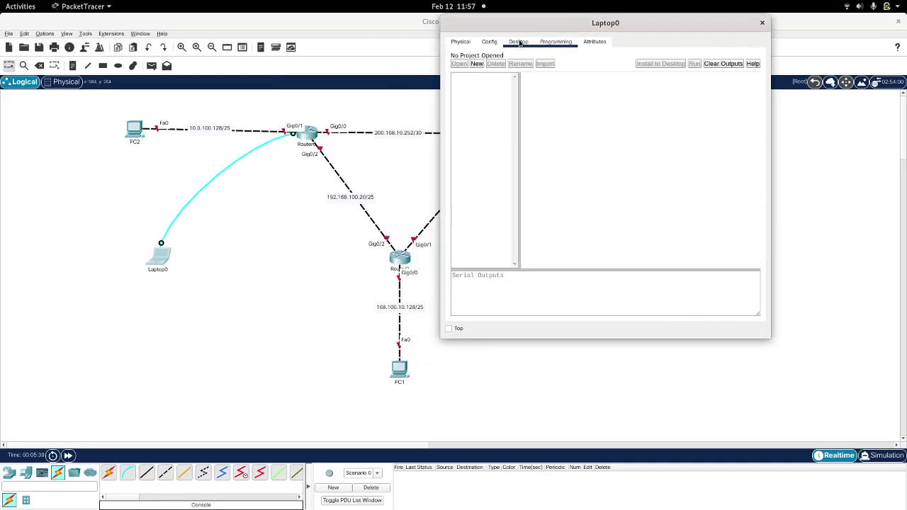
pyautogui.click(518, 41)
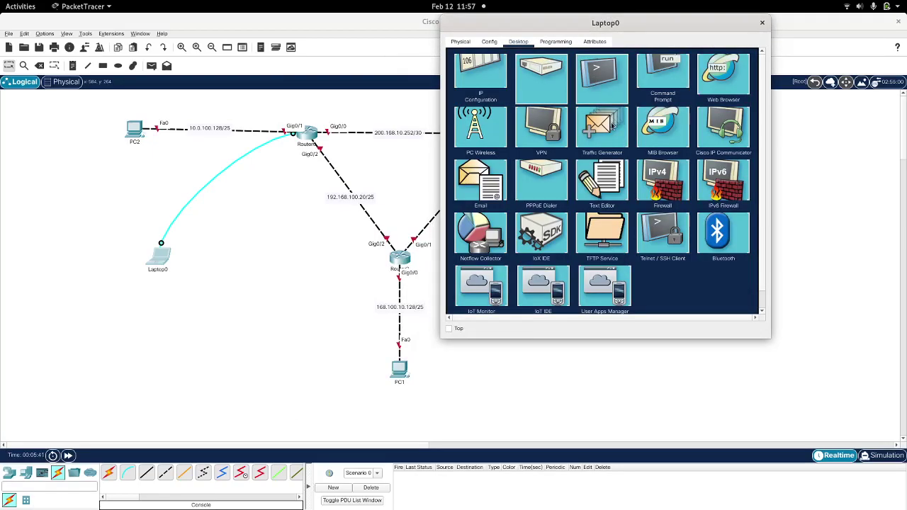
pyautogui.click(597, 73)
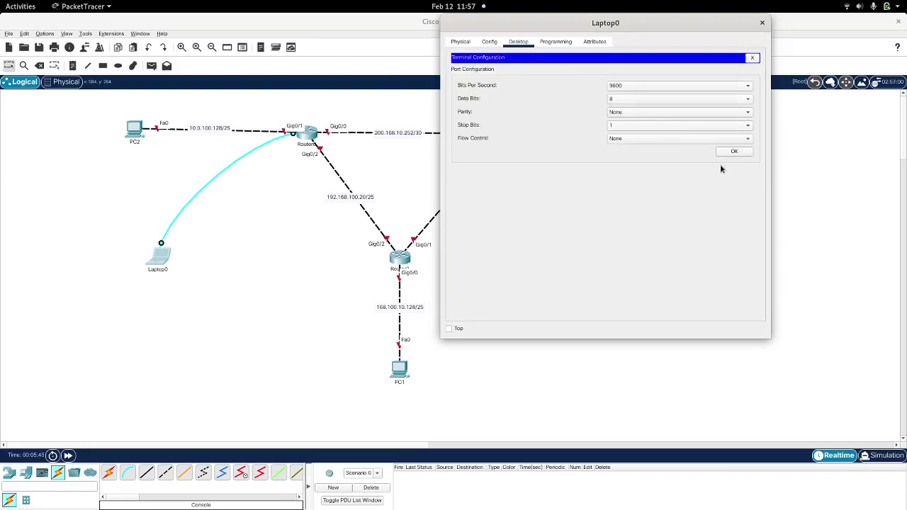
pyautogui.click(725, 151)
pyautogui.write('no')
pyautogui.press('Return')
# Step: Enter global configuration mode and set the hostname to Router_0
pyautogui.press('Return')
pyautogui.press('Return')
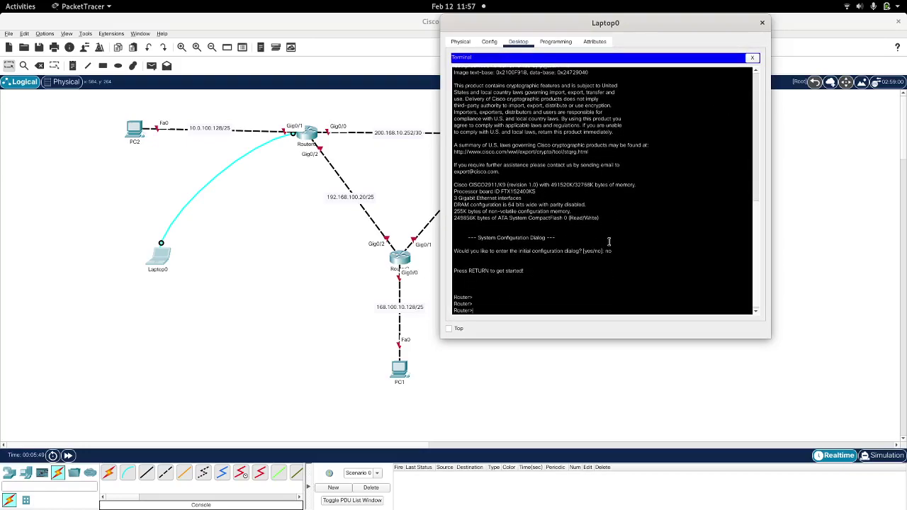
pyautogui.write('en')
pyautogui.press('Return')
pyautogui.write('conf t')
pyautogui.press('Return')
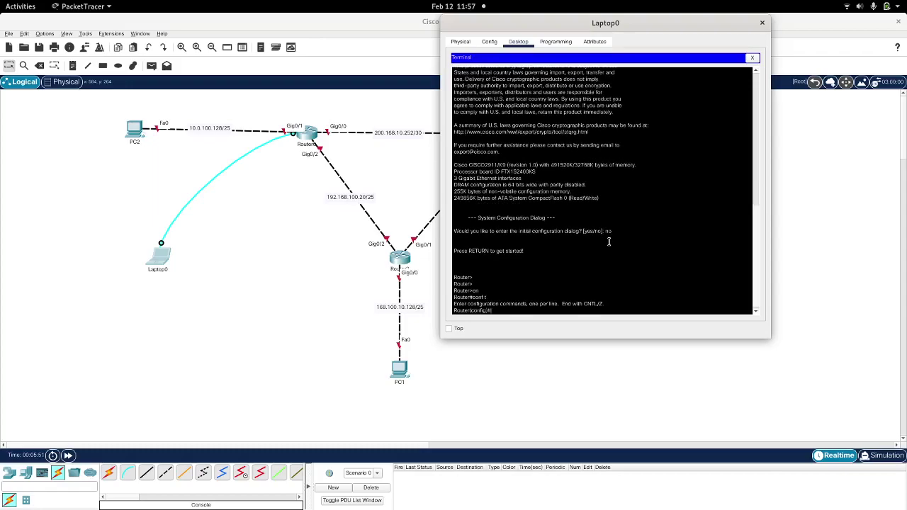
pyautogui.write('hostname Router_0')
pyautogui.press('Return')
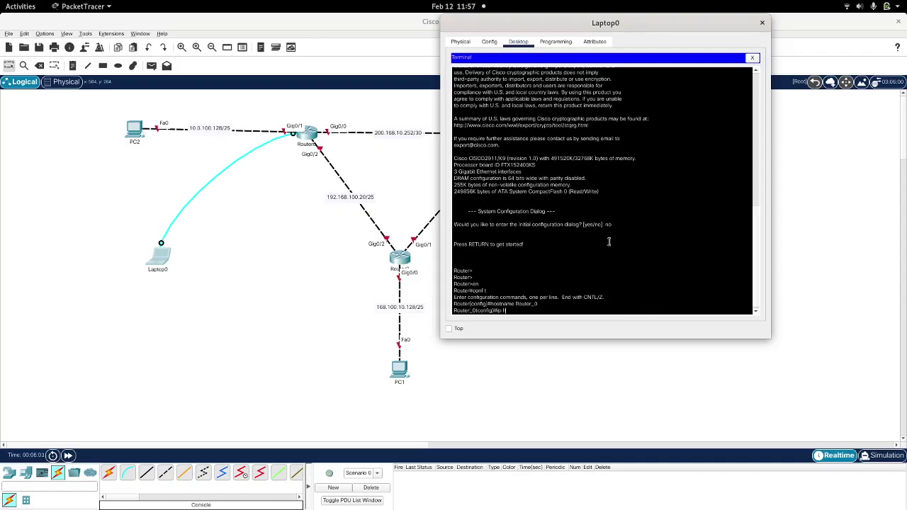
# Step: Set the IP domain name to anfesoft.nft
pyautogui.write('ost')
pyautogui.press('Tab')
pyautogui.press('BackSpace')
pyautogui.press('BackSpace')
pyautogui.press('BackSpace')
pyautogui.write('domain-n')
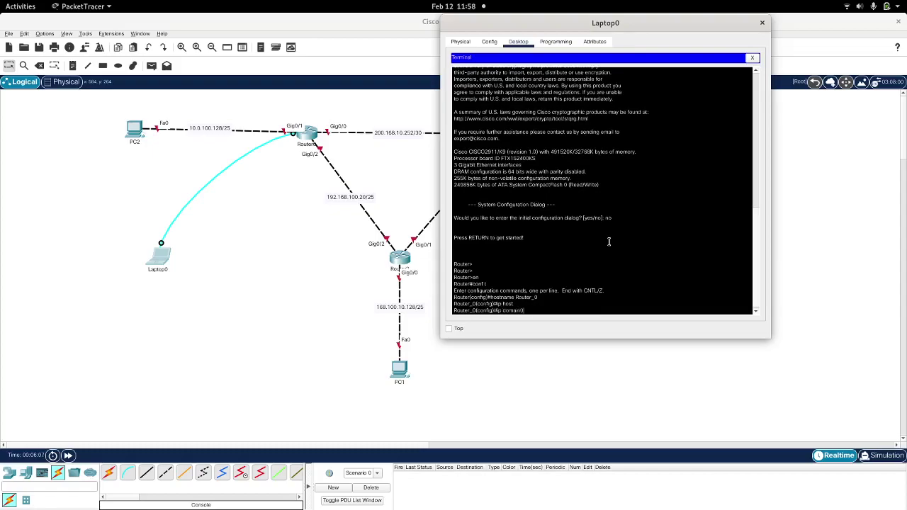
pyautogui.write('ame anfesoft.nft')
pyautogui.press('Return')
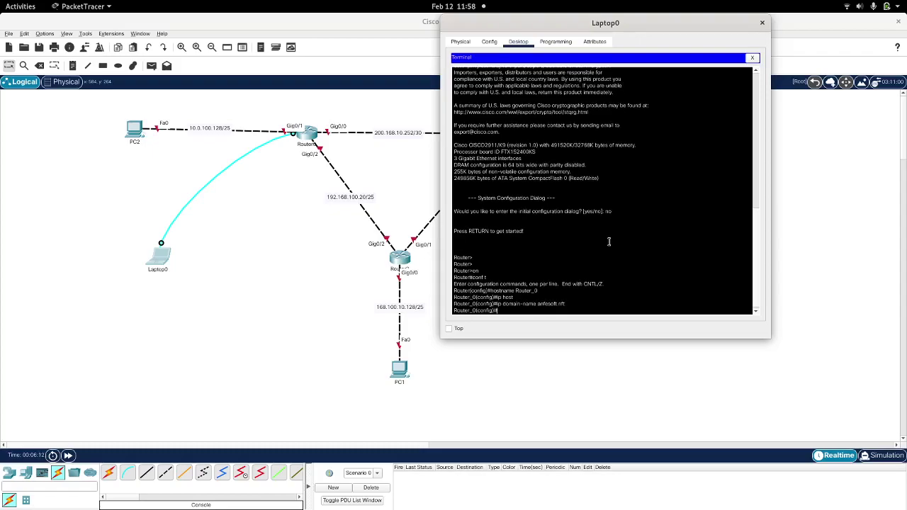
# Step: Configure line vty 0 4 with the chosen password
pyautogui.write('line vt')
pyautogui.press('Tab')
pyautogui.write('0')
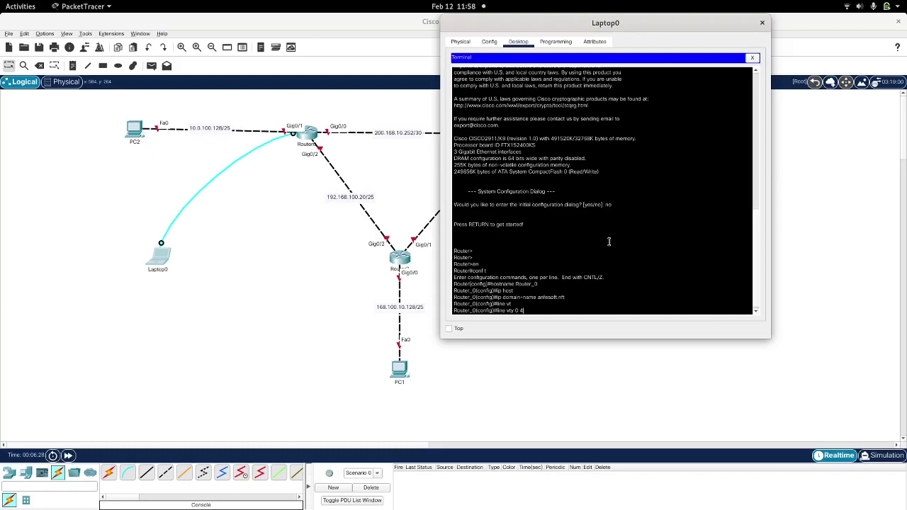
pyautogui.press('Return')
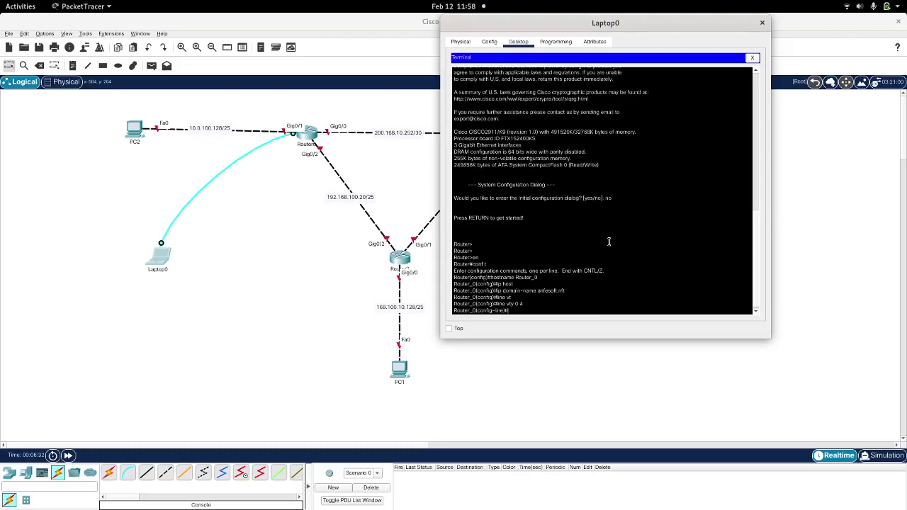
pyautogui.write('passwo')
pyautogui.press('Tab')
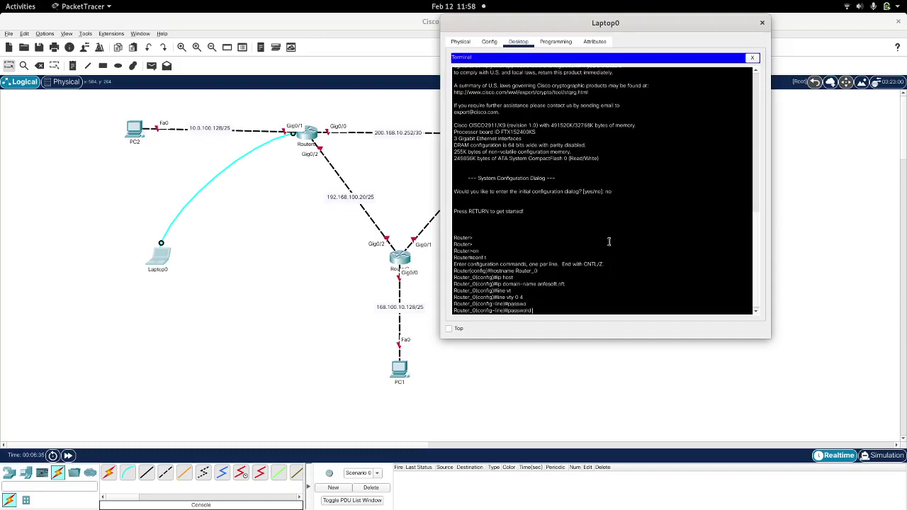
pyautogui.write('cisco')
pyautogui.press('Return')
# Step: Enable login on the vty lines and return to a fresh configuration prompt
pyautogui.write('line)#l')
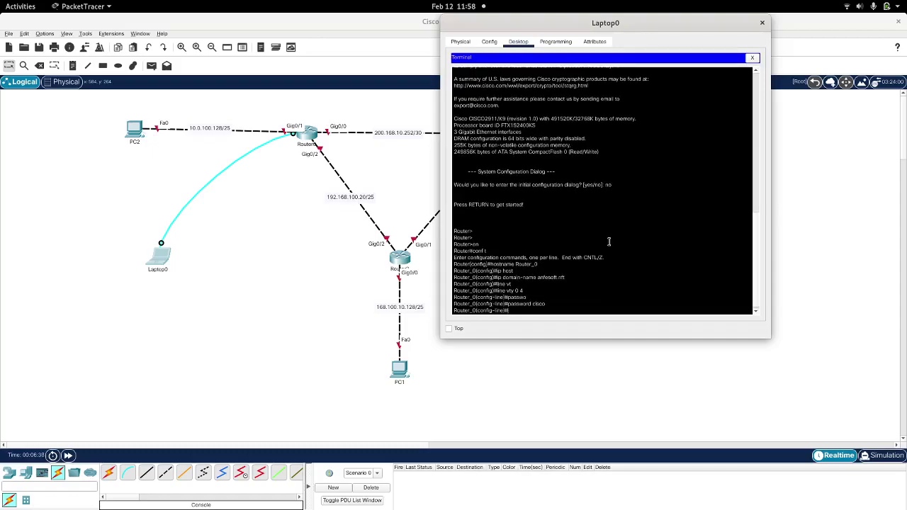
pyautogui.write('ogin')
pyautogui.press('Return')
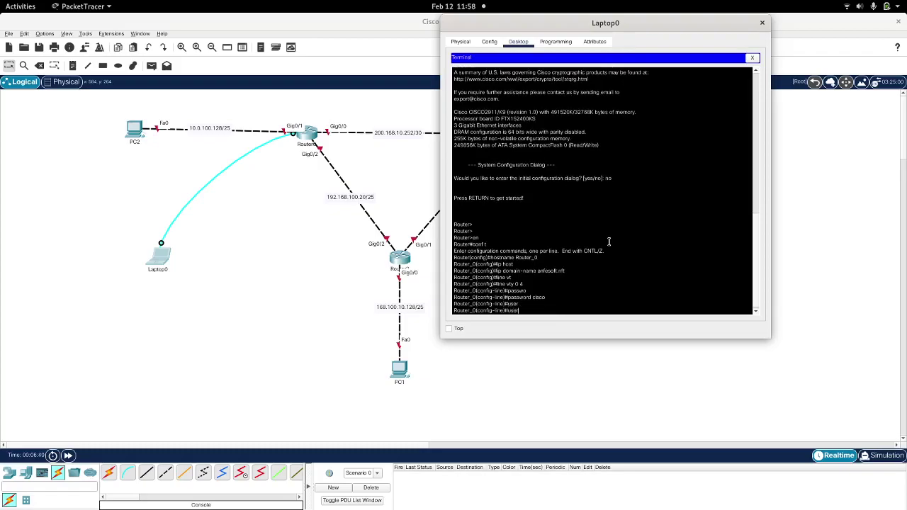
pyautogui.write('n')
pyautogui.press('Return')
pyautogui.press('BackSpace')
pyautogui.press('BackSpace')
pyautogui.press('BackSpace')
pyautogui.press('BackSpace')
pyautogui.write('l')
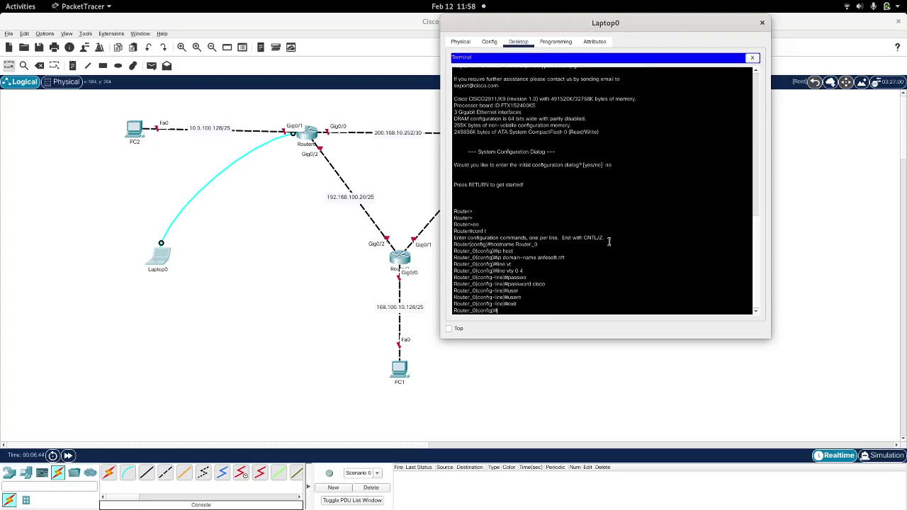
pyautogui.press('Return')
# Step: Create a local username with a secret password on Router_0
pyautogui.write('user')
pyautogui.press('Tab')
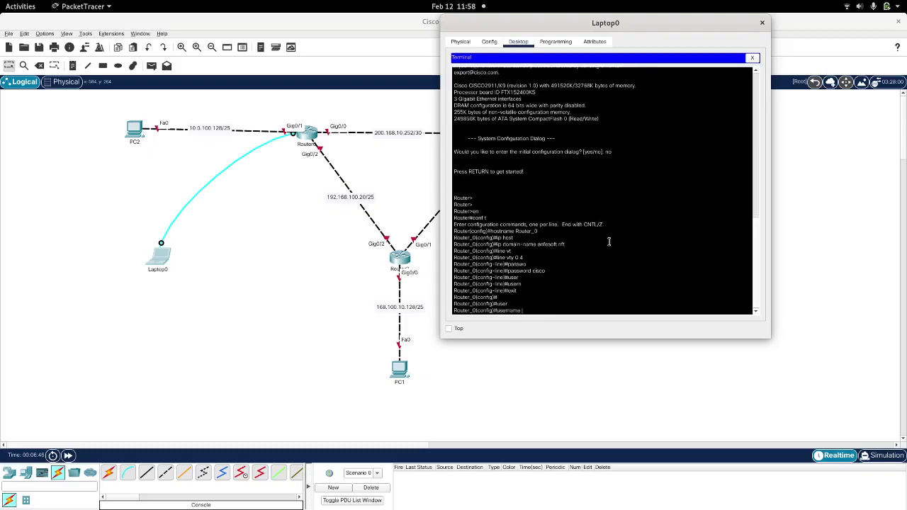
pyautogui.write('andres')
pyautogui.write('secret cisco')
pyautogui.press('Return')
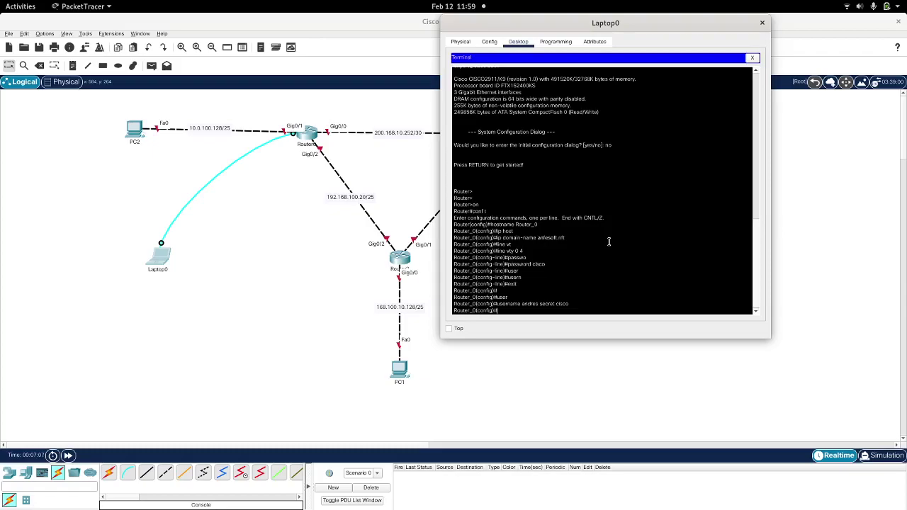
# Step: Turn on service password-encryption
pyautogui.write('ser')
pyautogui.press('Tab')
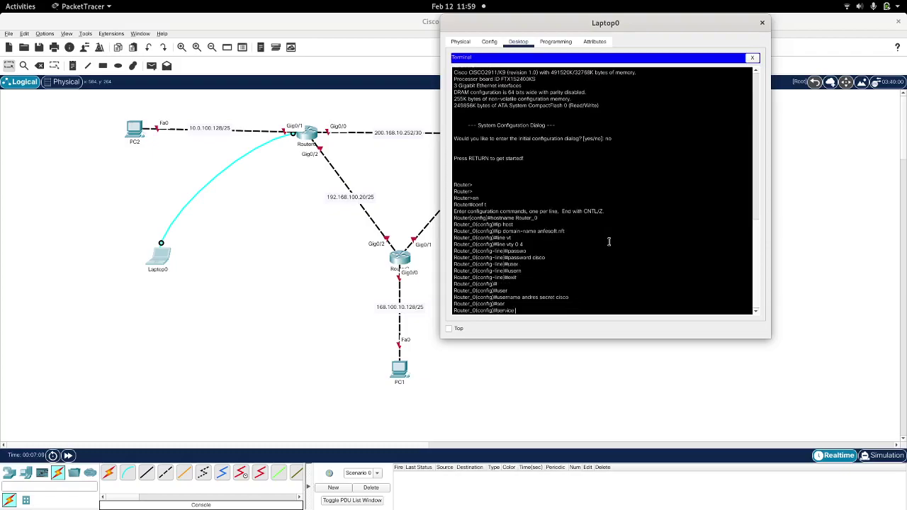
pyautogui.write('pas')
pyautogui.press('Tab')
pyautogui.press('Return')
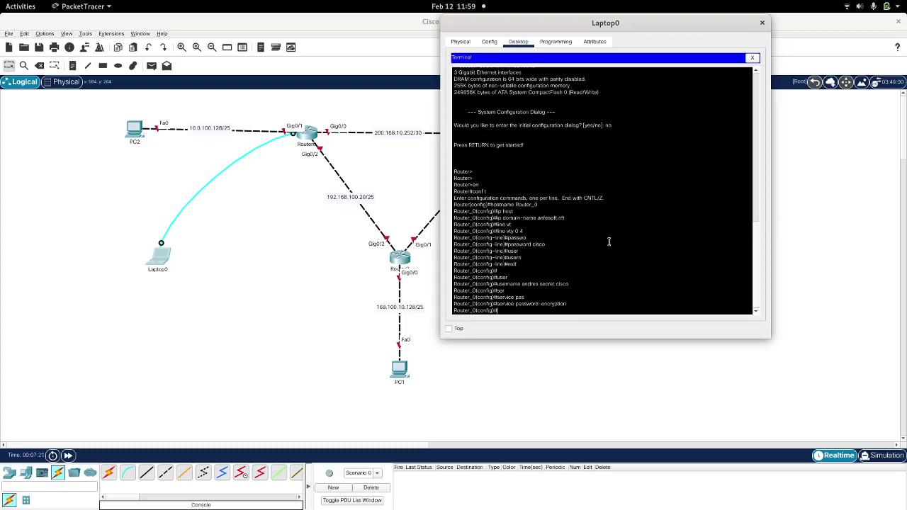
# Step: Generate RSA general-keys with a 1040-bit modulus to enable SSH
pyautogui.write('ryp')
pyautogui.press('Tab')
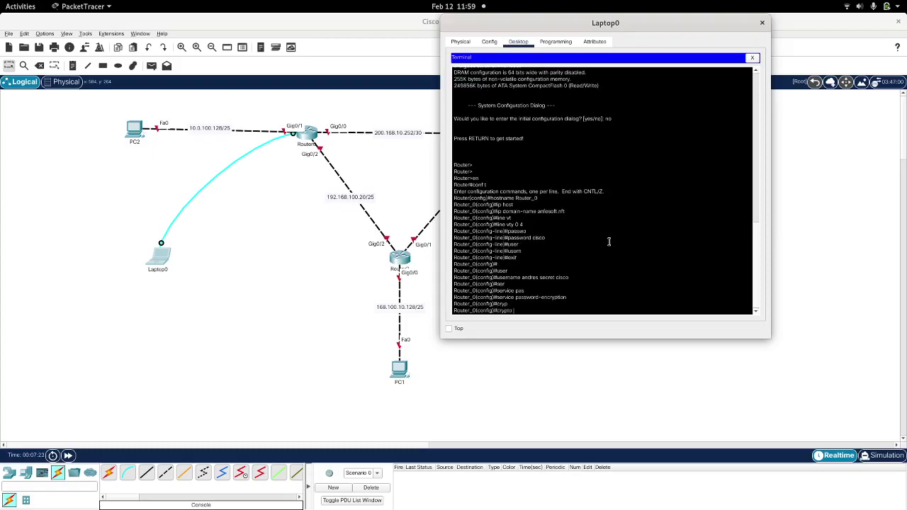
pyautogui.write('ge')
pyautogui.press('Tab')
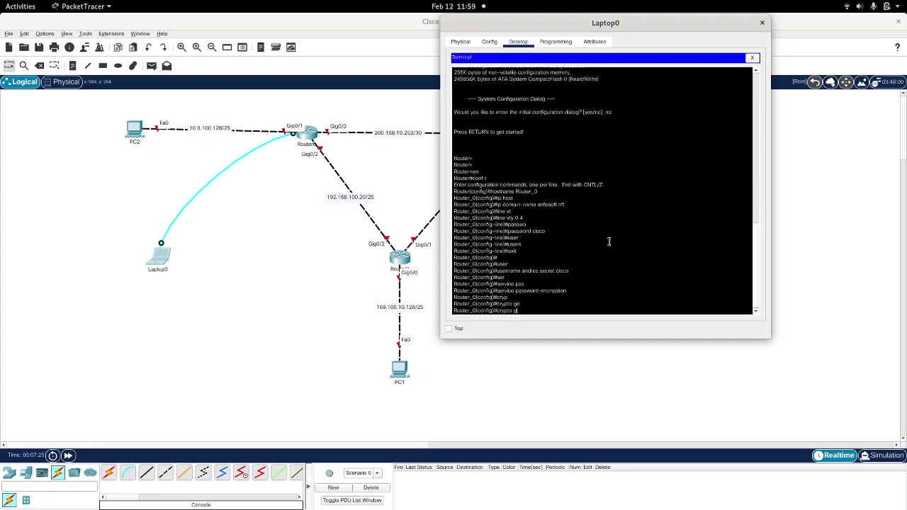
pyautogui.press('BackSpace')
pyautogui.write('ke')
pyautogui.press('Tab')
pyautogui.write('ge')
pyautogui.press('Tab')
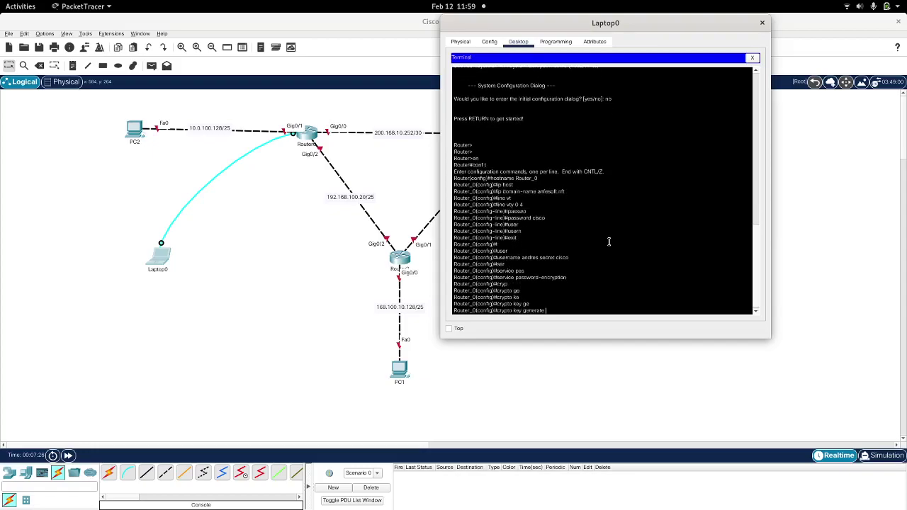
pyautogui.write('rsa ge')
pyautogui.press('Tab')
pyautogui.press('Return')
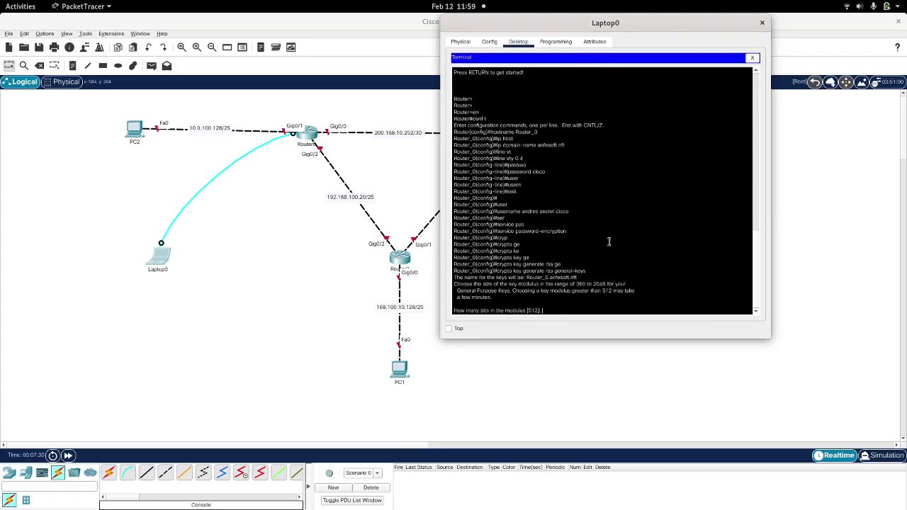
pyautogui.write('1040')
pyautogui.press('Return')
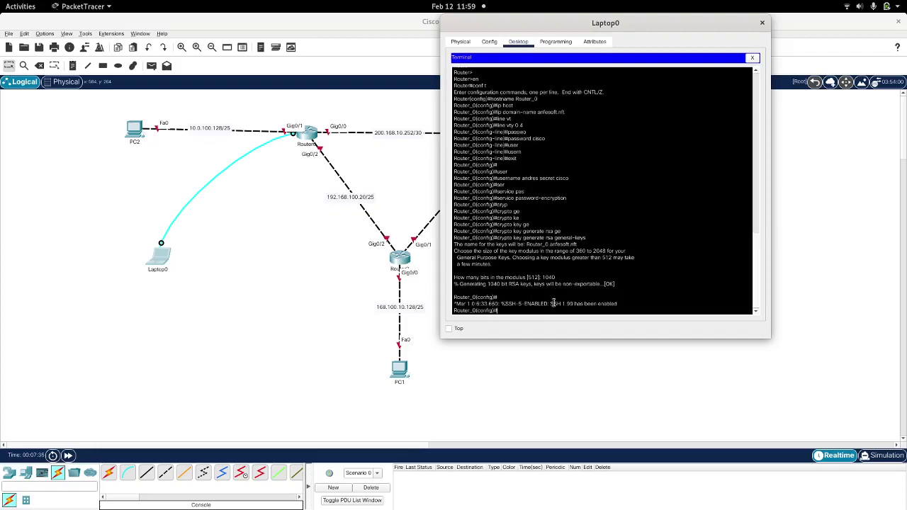
# Step: Try the enable command in global configuration mode, then exit to the privileged prompt
pyautogui.press('Return')
pyautogui.press('Return')
pyautogui.press('Return')
pyautogui.press('Return')
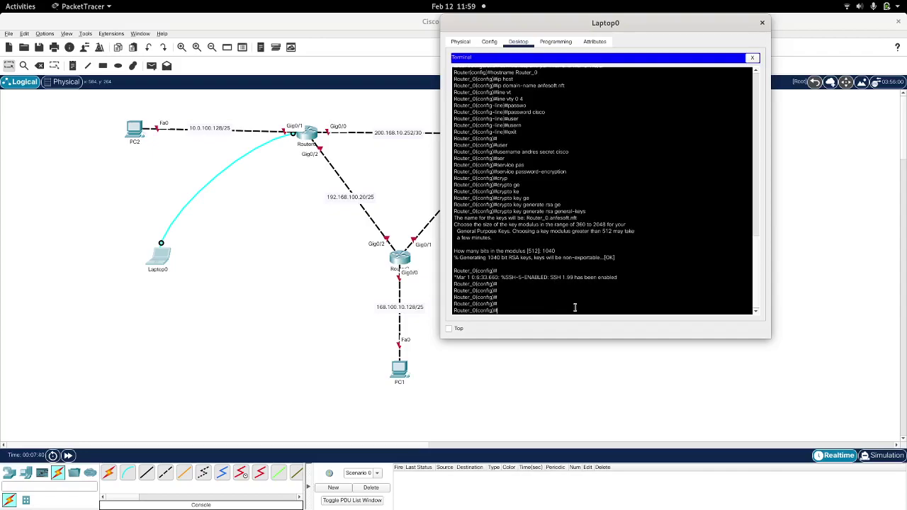
pyautogui.write('en')
pyautogui.press('Tab')
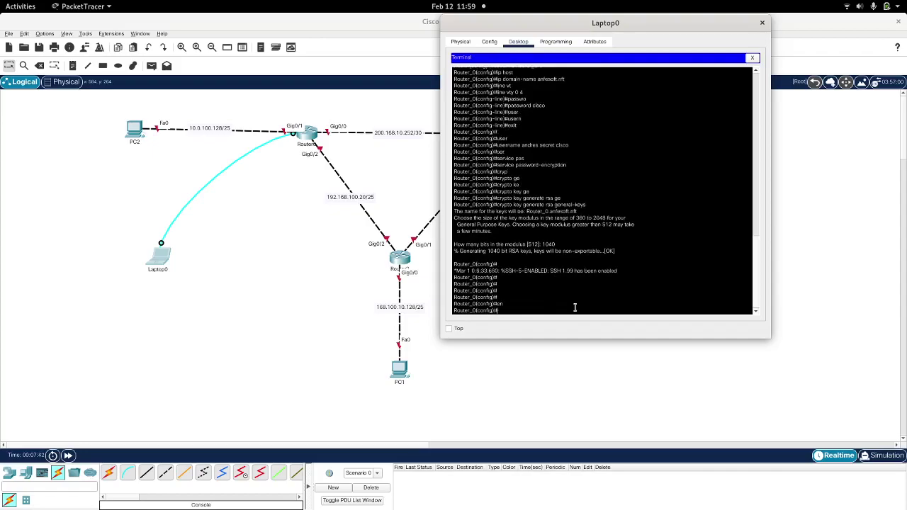
pyautogui.write('en')
pyautogui.press('Tab')
pyautogui.write('able')
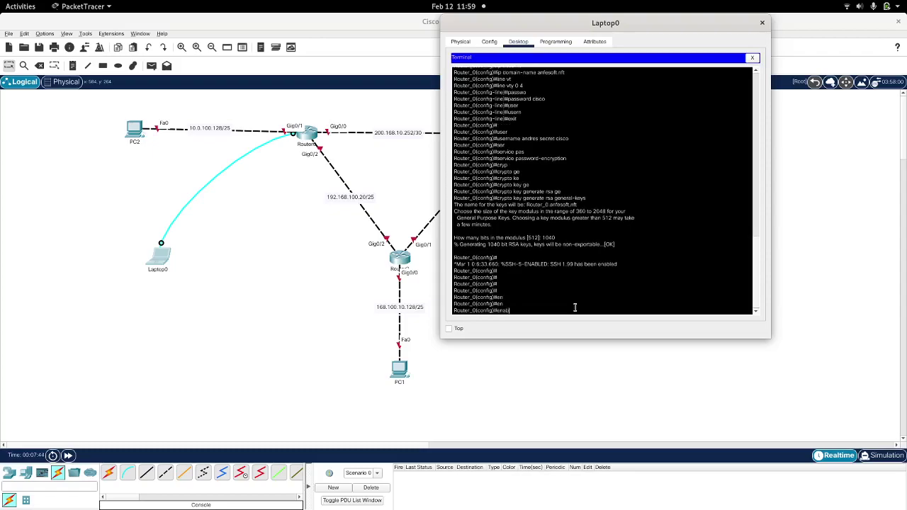
pyautogui.press('Tab')
pyautogui.press('BackSpace')
pyautogui.press('BackSpace')
pyautogui.press('BackSpace')
pyautogui.press('BackSpace')
pyautogui.press('BackSpace')
pyautogui.press('BackSpace')
pyautogui.write('er_0(config)#e')
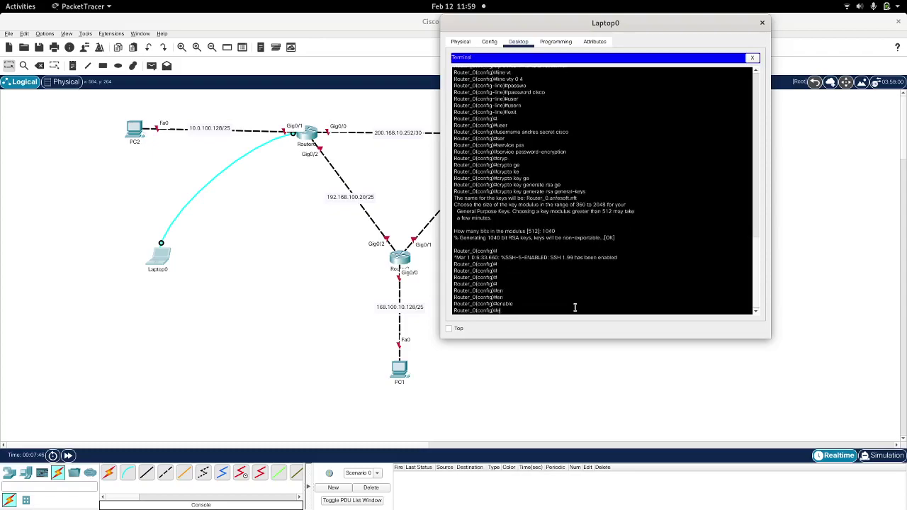
pyautogui.write('xit')
pyautogui.press('Return')
# Step: Attempt enable secret at Router_0#, which is rejected as invalid input
pyautogui.write('en')
pyautogui.press('Tab')
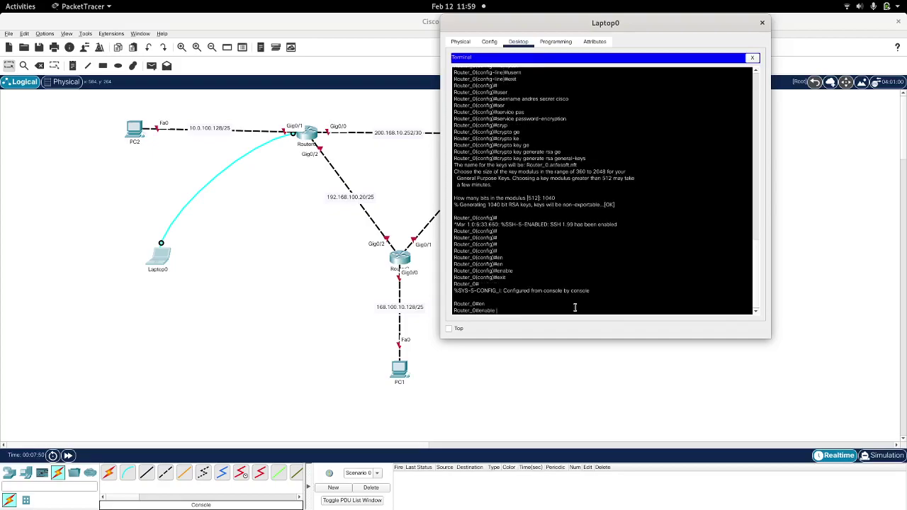
pyautogui.write('secret cisco')
pyautogui.press('Return')
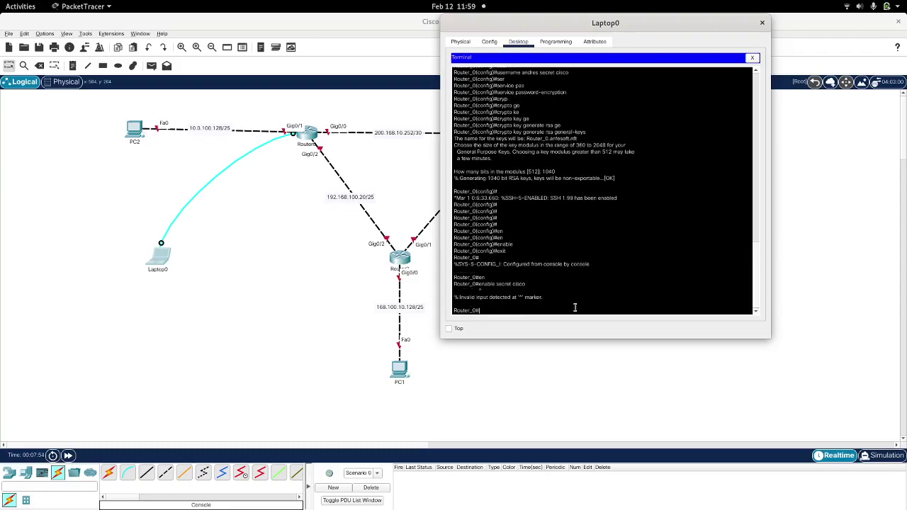
pyautogui.write('en')
pyautogui.press('Tab')
pyautogui.press('Return')
# Step: Retry enable secret at Router_0#, then list the available Exec commands with ?
pyautogui.write('en')
pyautogui.press('Tab')
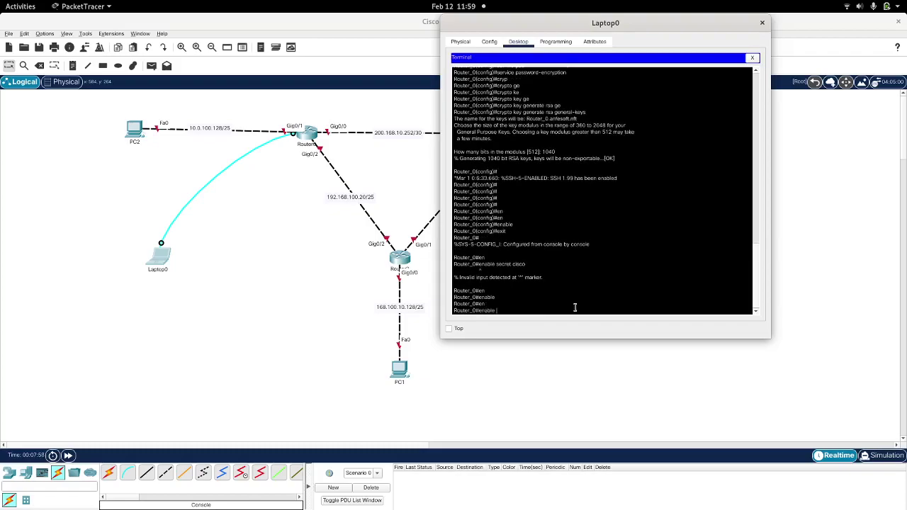
pyautogui.write('se')
pyautogui.press('Tab')
pyautogui.press('BackSpace')
pyautogui.press('BackSpace')
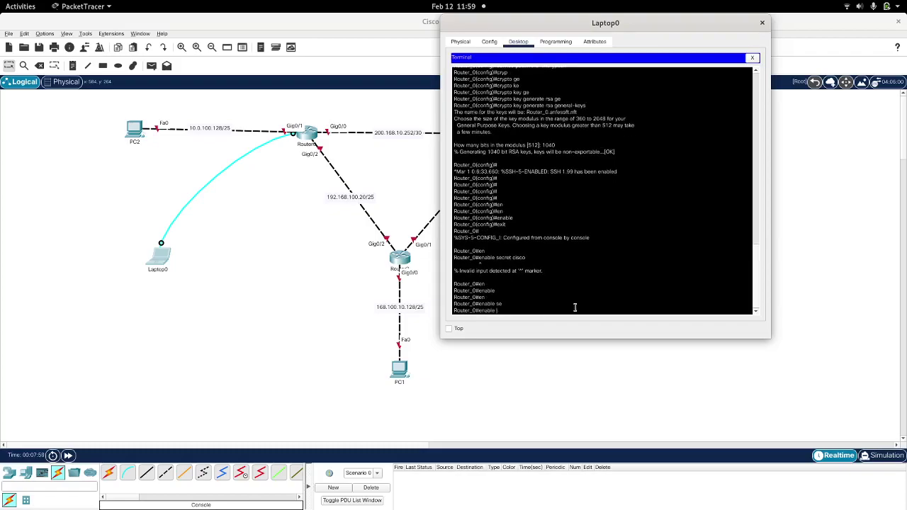
pyautogui.write('secret cisco')
pyautogui.press('Return')
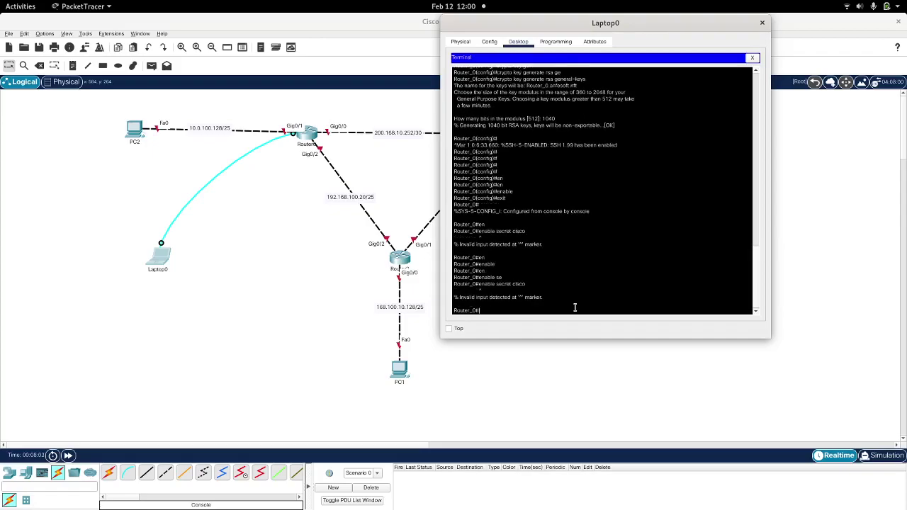
pyautogui.press('Return')
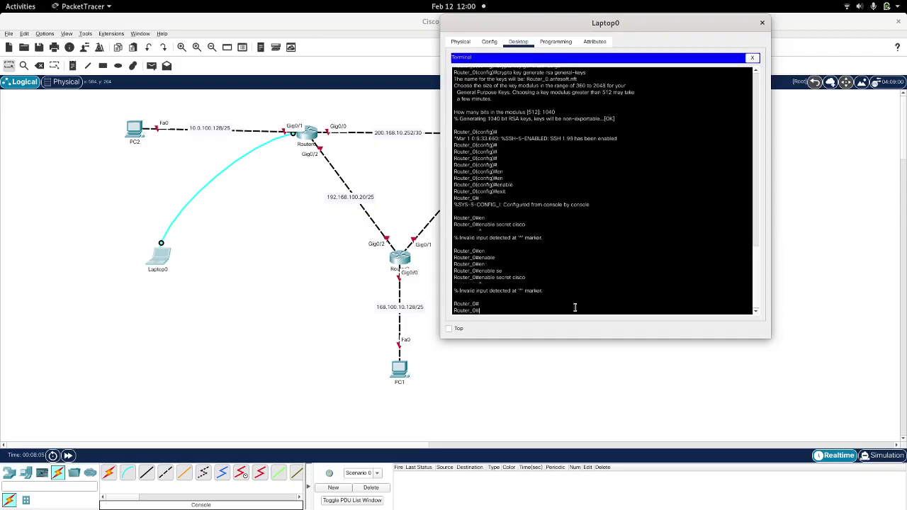
pyautogui.write('?')
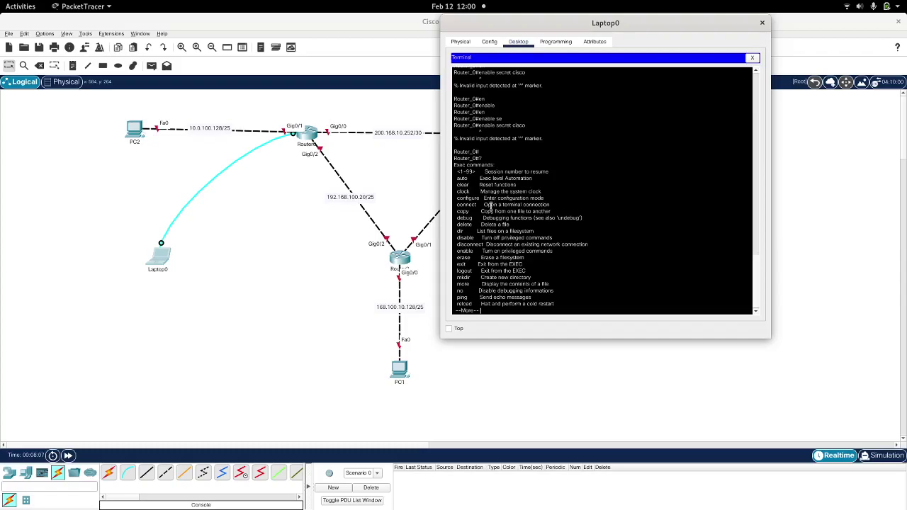
# Step: Finish the command list, enter configure terminal, and set the enable secret password
pyautogui.press('space')
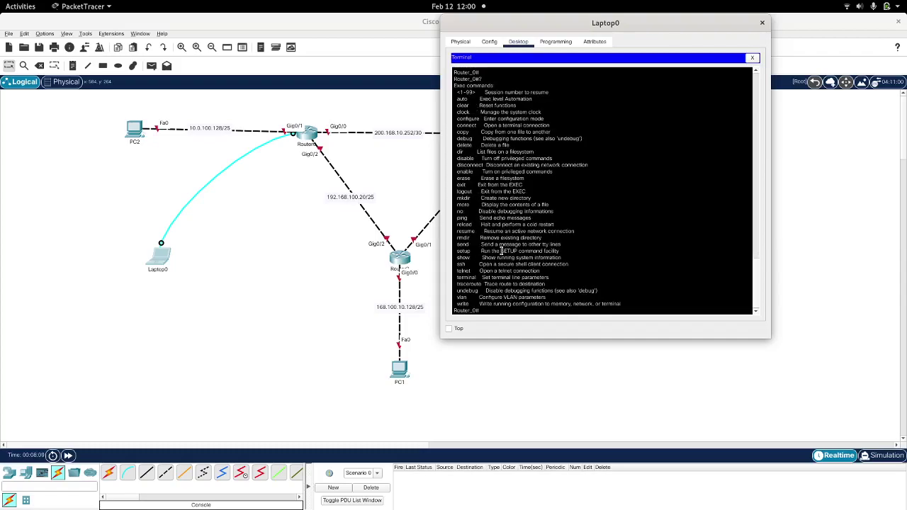
pyautogui.write('conf')
pyautogui.press('Tab')
pyautogui.press('Return')
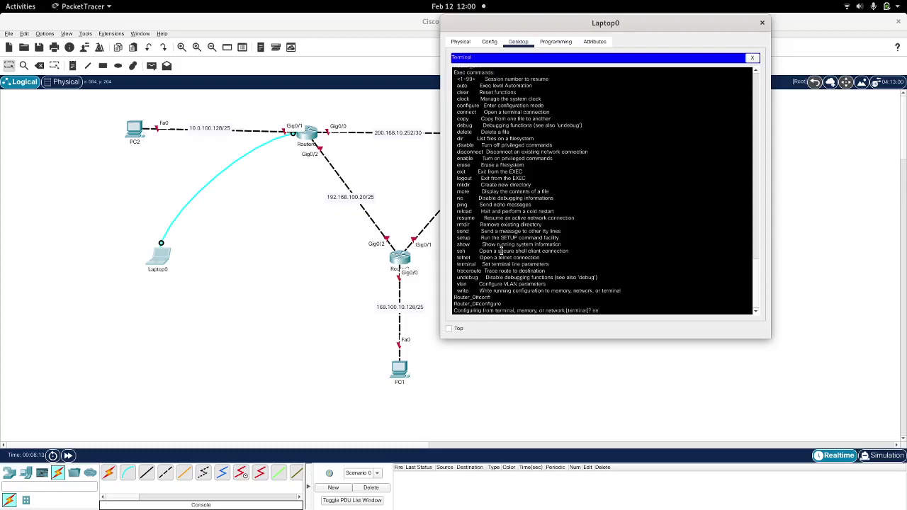
pyautogui.press('BackSpace')
pyautogui.press('BackSpace')
pyautogui.press('Return')
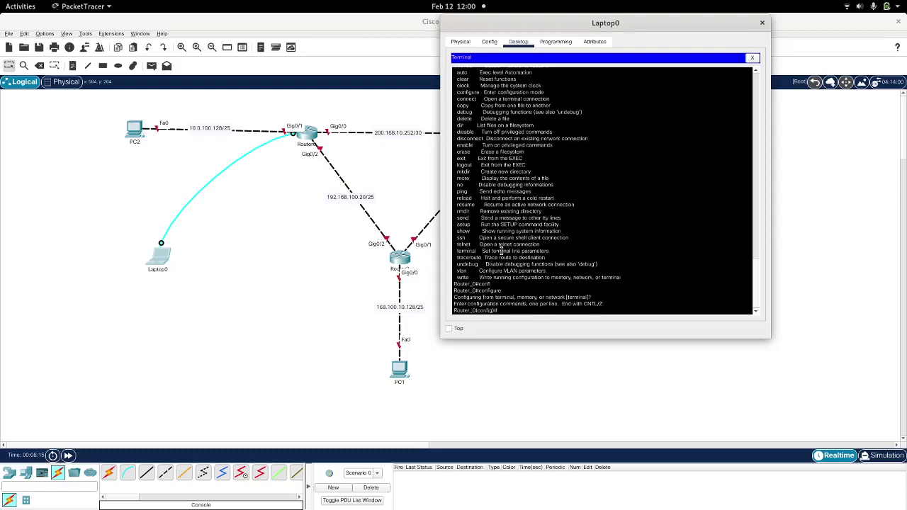
pyautogui.write('conf t')
pyautogui.press('Return')
pyautogui.press('Return')
pyautogui.press('Return')
pyautogui.press('Return')
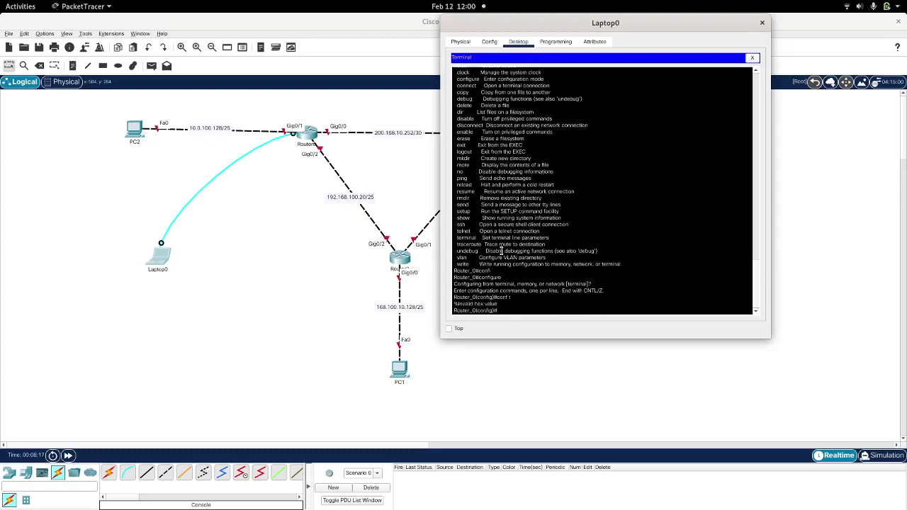
pyautogui.write('en')
pyautogui.press('Return')
pyautogui.write('en')
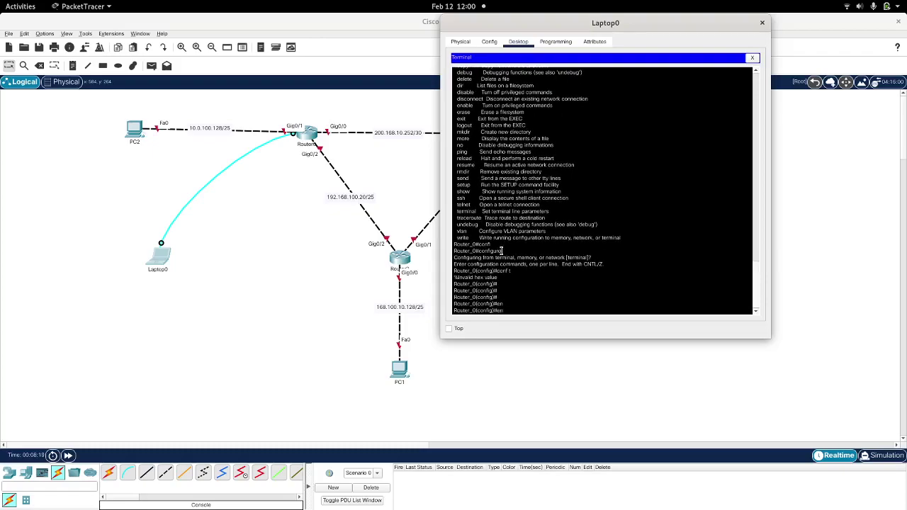
pyautogui.write('able secret cisco')
pyautogui.press('Return')
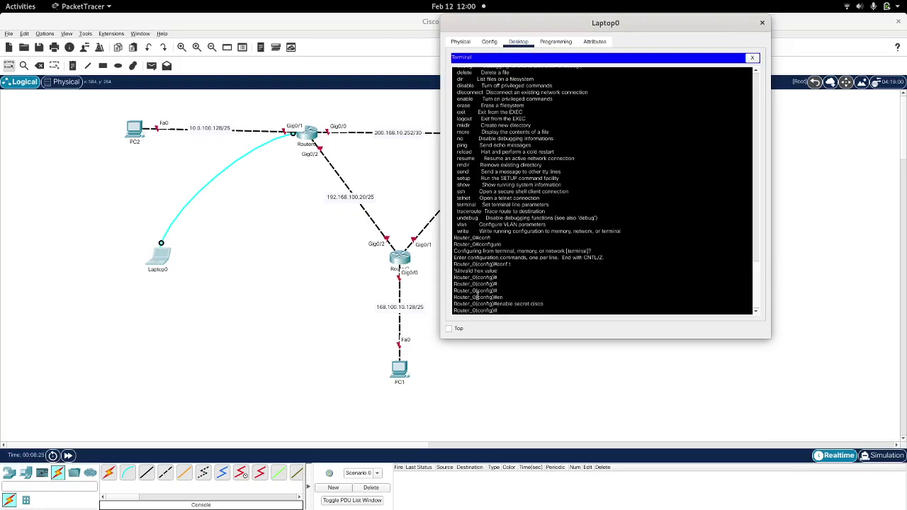
# Step: Exit configuration, log out, and log back into Router_0# with the enable password
pyautogui.moveTo(544, 304); pyautogui.dragTo(494, 304)
pyautogui.write('exit')
pyautogui.press('Return')
pyautogui.write('exit')
pyautogui.press('Return')
pyautogui.press('Return')
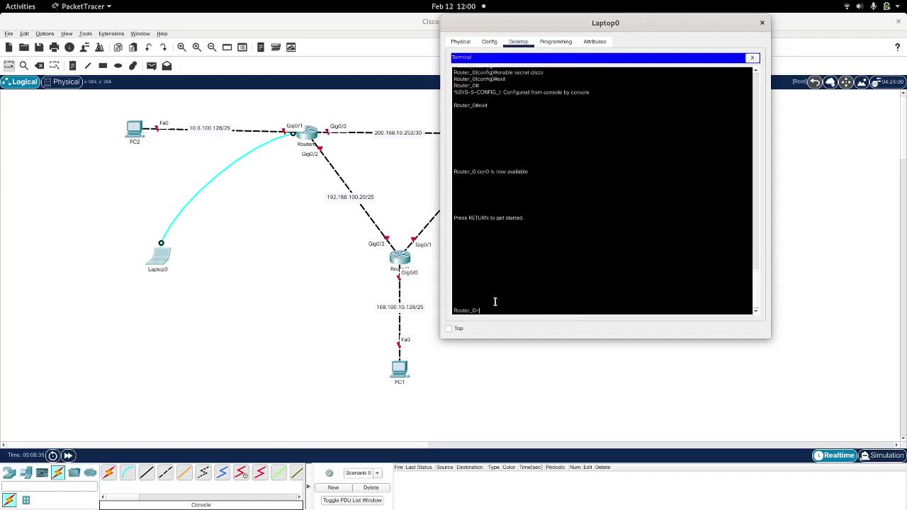
pyautogui.write('en')
pyautogui.press('Return')
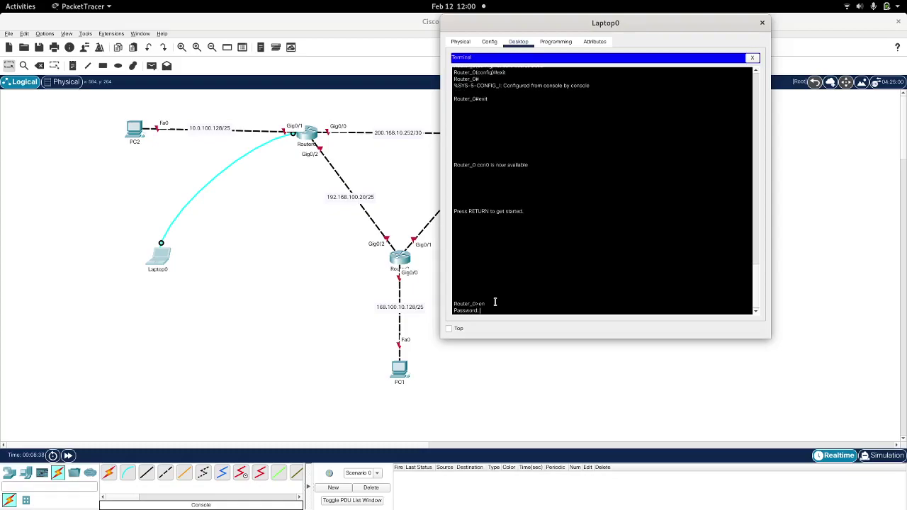
pyautogui.press('Return')
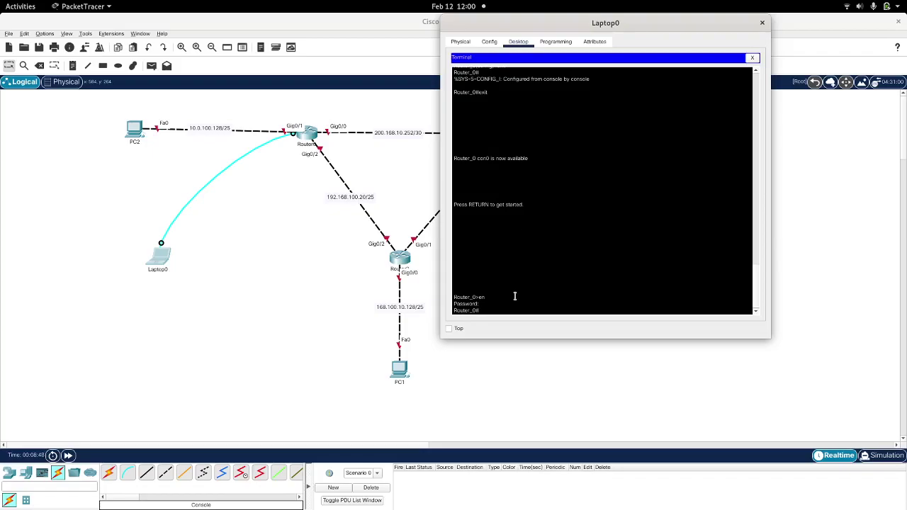
pyautogui.moveTo(534, 18); pyautogui.dragTo(601, 20)
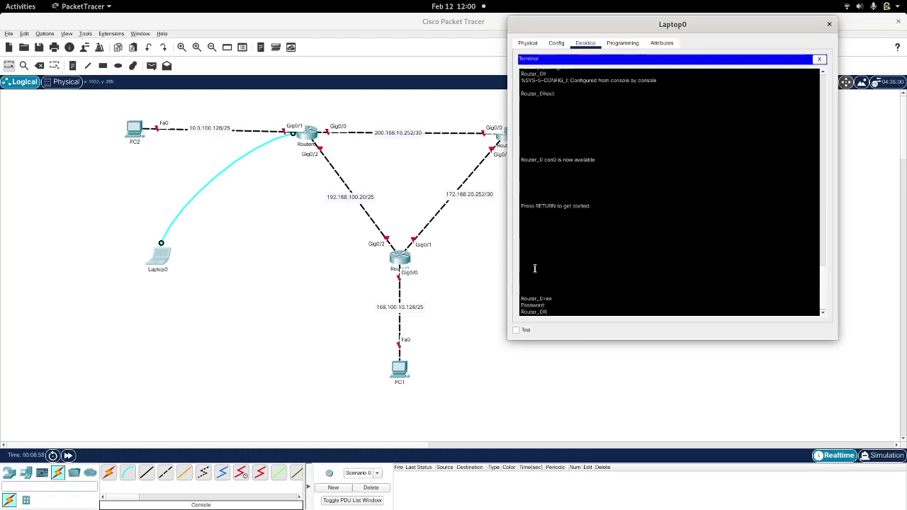
# Step: Give Gig0/1 10.0.100.129 255.255.255.128 and bring it up with no shutdown
pyautogui.write('conf t')
pyautogui.press('Return')
pyautogui.write('inter')
pyautogui.press('Tab')
pyautogui.write('gi')
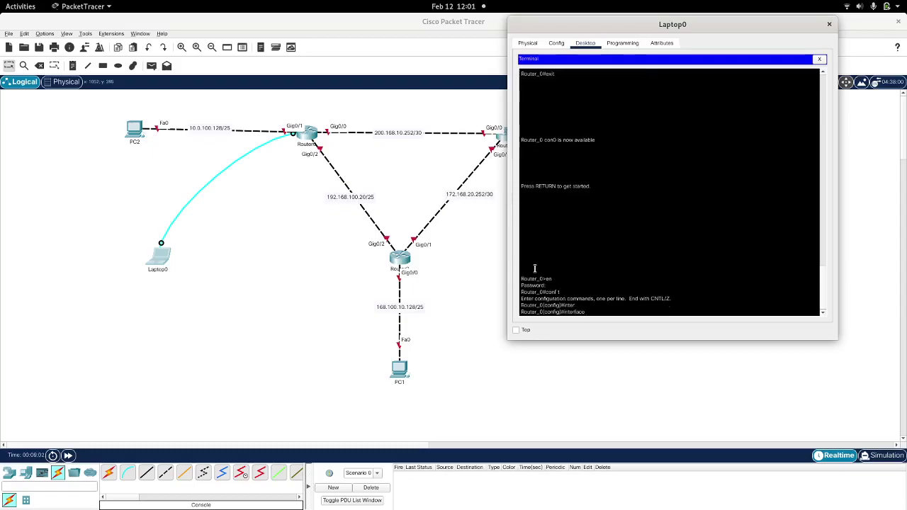
pyautogui.press('Tab')
pyautogui.write('0')
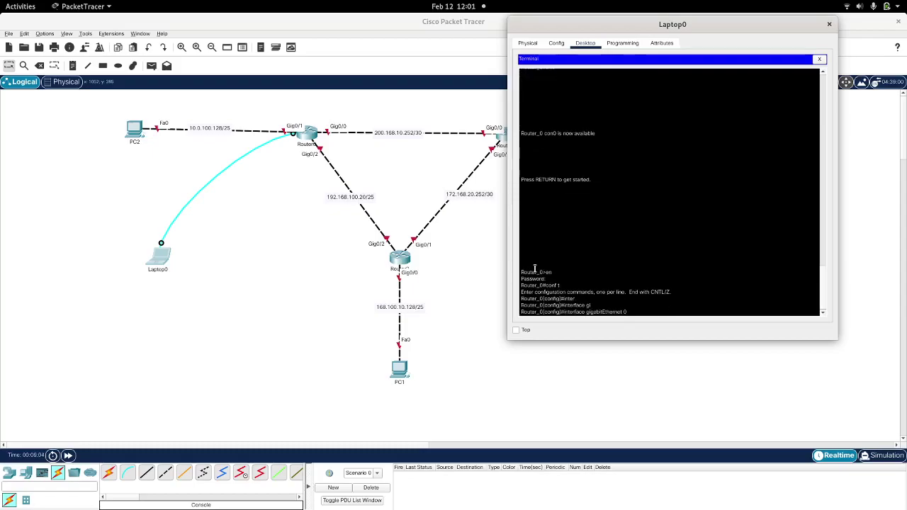
pyautogui.write('/1')
pyautogui.press('Return')
pyautogui.write('ip ad')
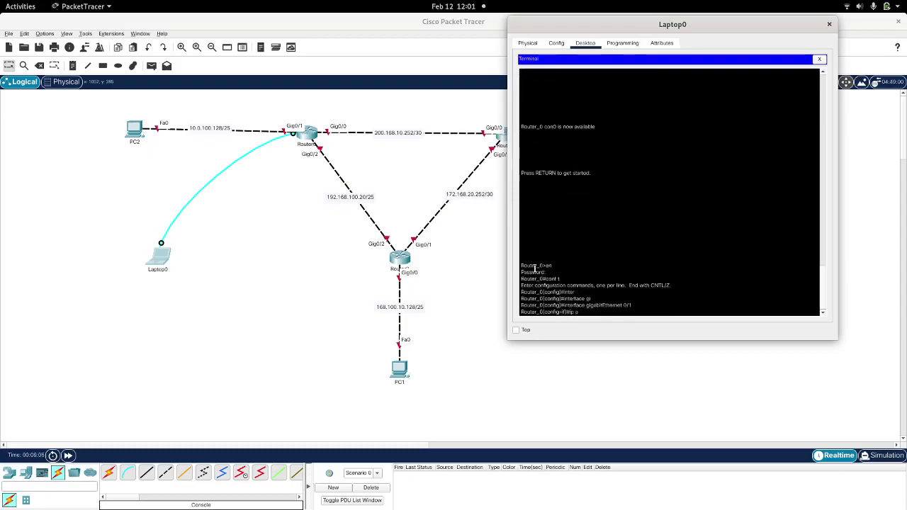
pyautogui.press('Tab')
pyautogui.write('10.0.0.1')
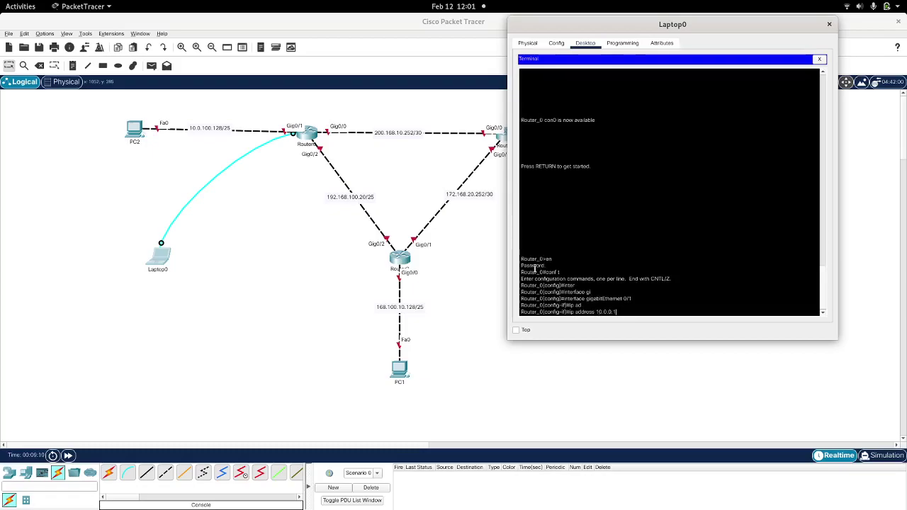
pyautogui.press('BackSpace')
pyautogui.press('BackSpace')
pyautogui.press('BackSpace')
pyautogui.press('BackSpace')
pyautogui.write('.100.129 255.255.255.128')
pyautogui.press('Return')
pyautogui.write('no shut')
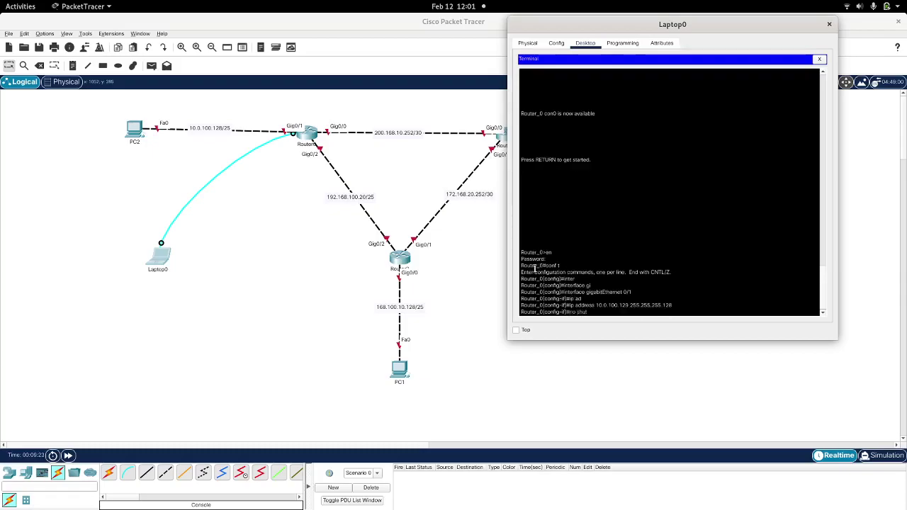
pyautogui.press('Tab')
pyautogui.press('Return')
pyautogui.press('Return')
# Step: Give Gig0/2 192.168.100.253 255.255.255.252 and bring it up with no shutdown
pyautogui.press('Up')
pyautogui.press('Up')
pyautogui.press('Up')
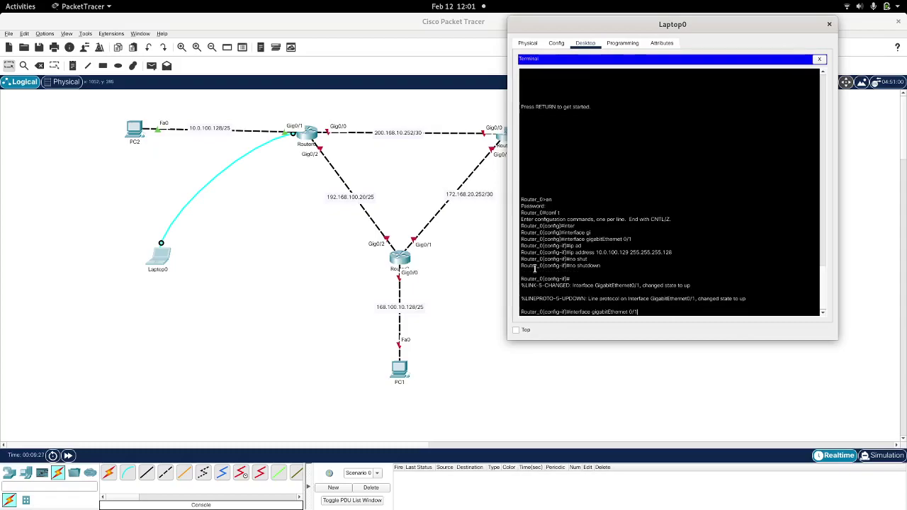
pyautogui.press('BackSpace')
pyautogui.write('2')
pyautogui.press('Return')
pyautogui.write('ip ad')
pyautogui.press('Tab')
pyautogui.write('19')
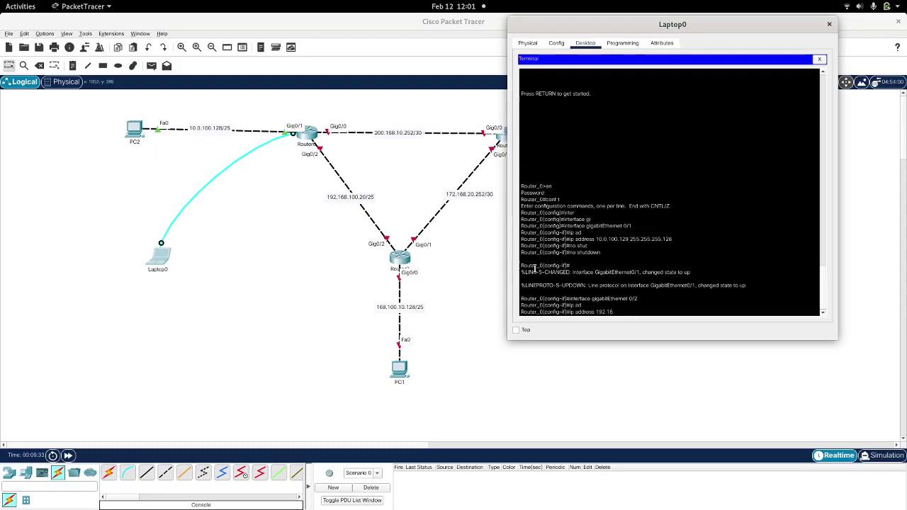
pyautogui.write('2.168.10')
pyautogui.write('0.252')
pyautogui.press('BackSpace')
pyautogui.write('3 255.255.255.252')
pyautogui.press('Return')
pyautogui.write('no sh')
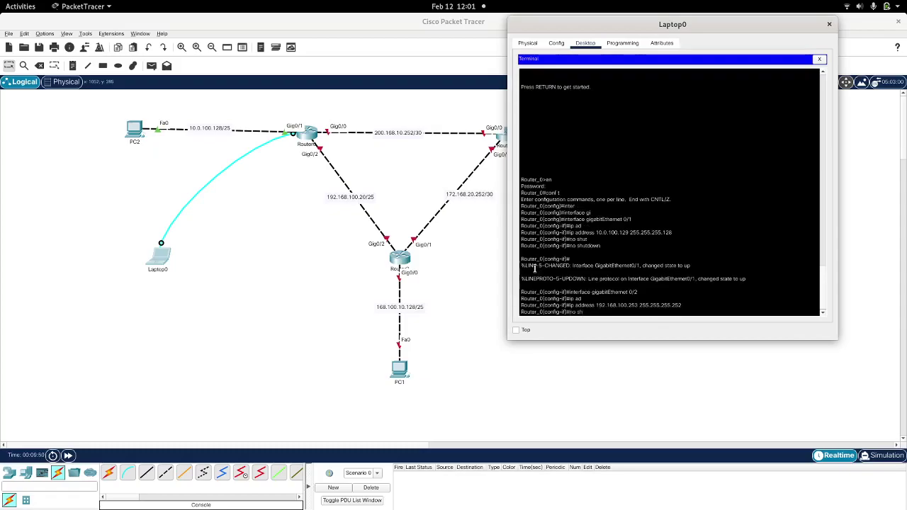
pyautogui.write('u')
pyautogui.press('Tab')
pyautogui.press('Return')
pyautogui.press('Return')
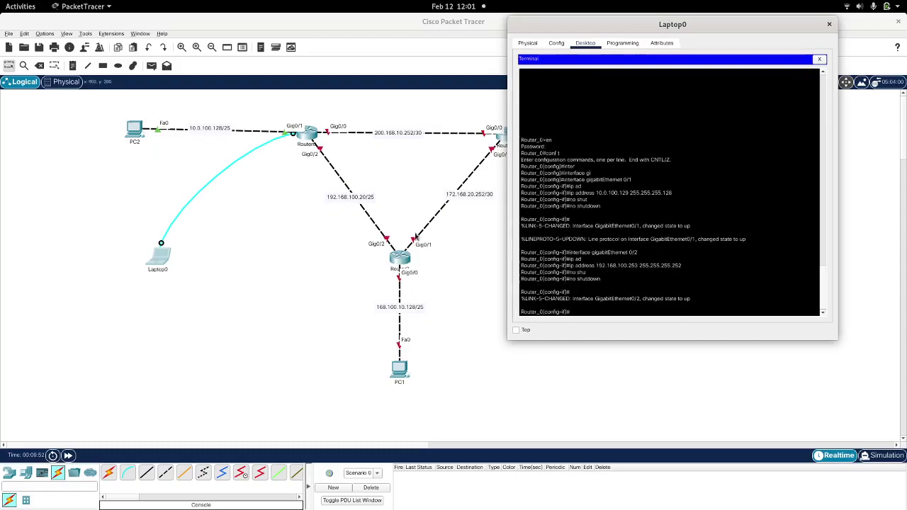
# Step: Edit the Router0–Router2 link note to read 192.168.100.252/30, then bring Laptop0 forward
pyautogui.doubleClick(353, 198)
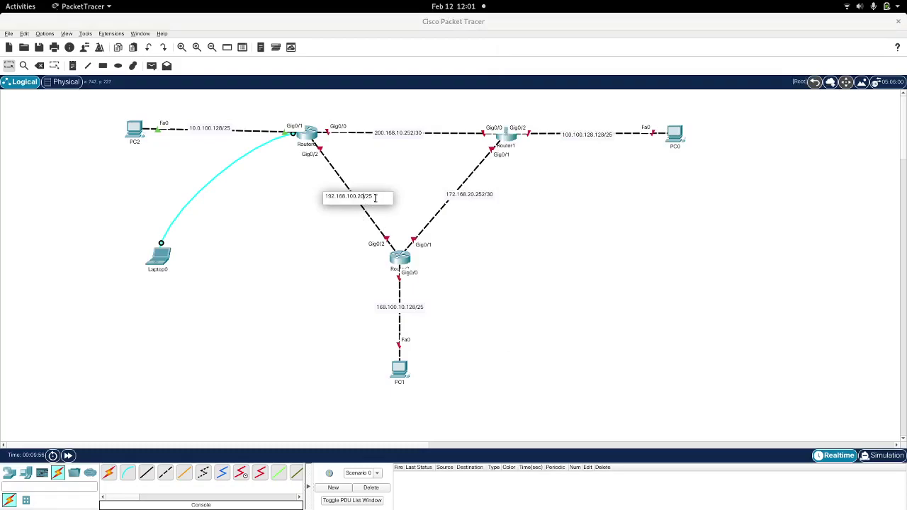
pyautogui.press('BackSpace')
pyautogui.press('BackSpace')
pyautogui.write('252')
pyautogui.click(345, 224)
pyautogui.press('super')
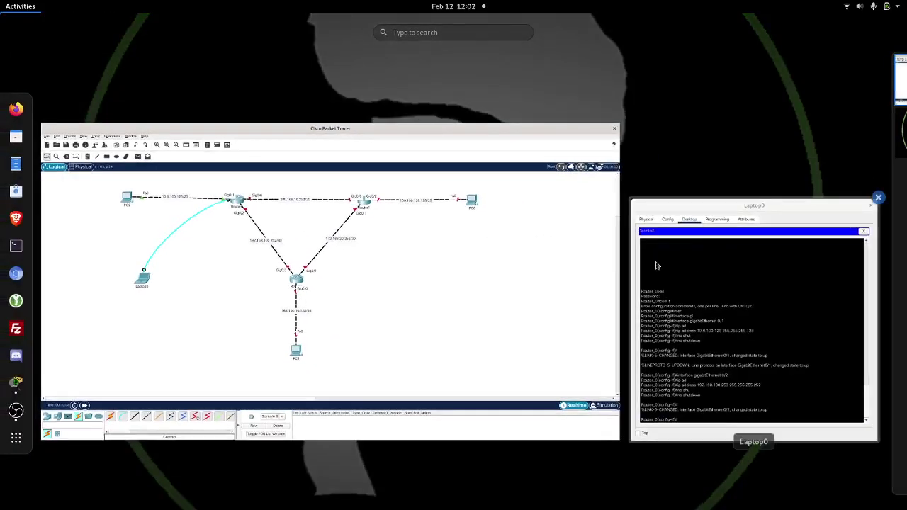
pyautogui.click(750, 290)
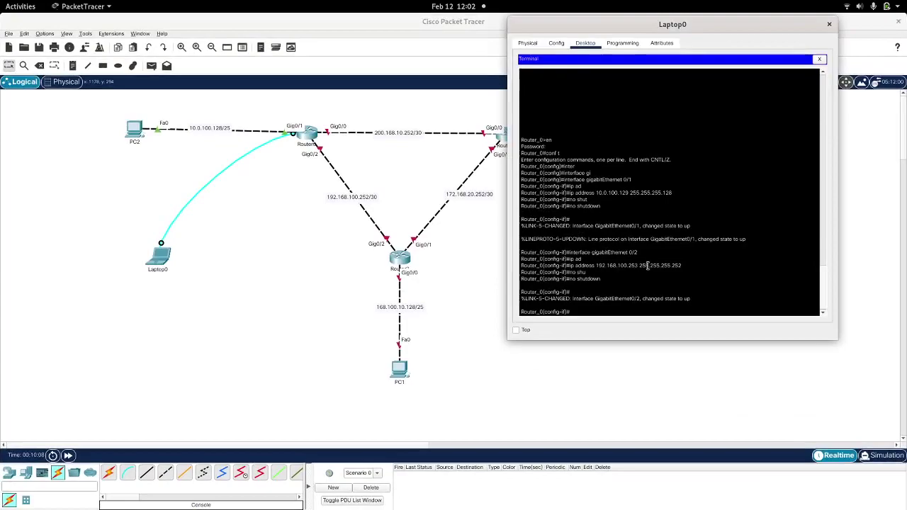
# Step: Address Gig0/0 with 200.168.10.253 255.255.255.252 and bring it up with no shutdown
pyautogui.press('Up')
pyautogui.press('Up')
pyautogui.press('Up')
pyautogui.press('Up')
pyautogui.press('Up')
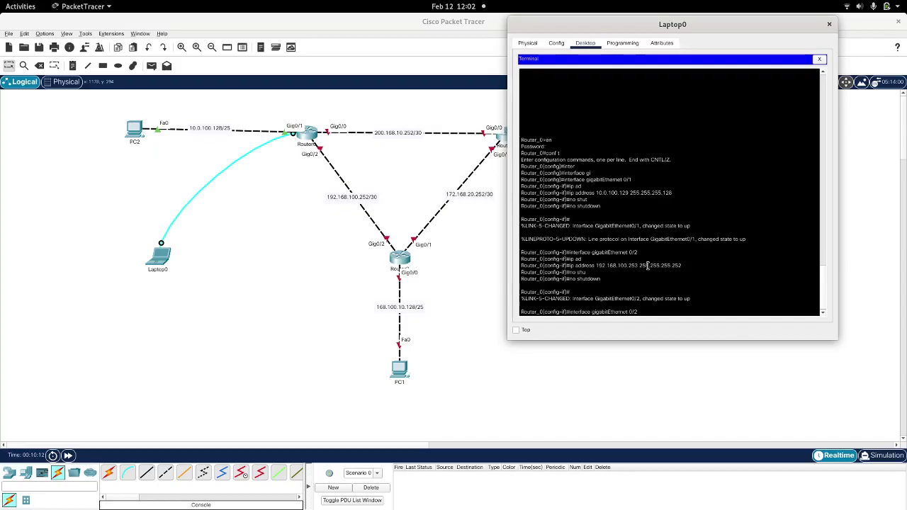
pyautogui.press('Up')
pyautogui.press('Up')
pyautogui.press('Up')
pyautogui.press('Up')
pyautogui.press('Up')
pyautogui.press('Return')
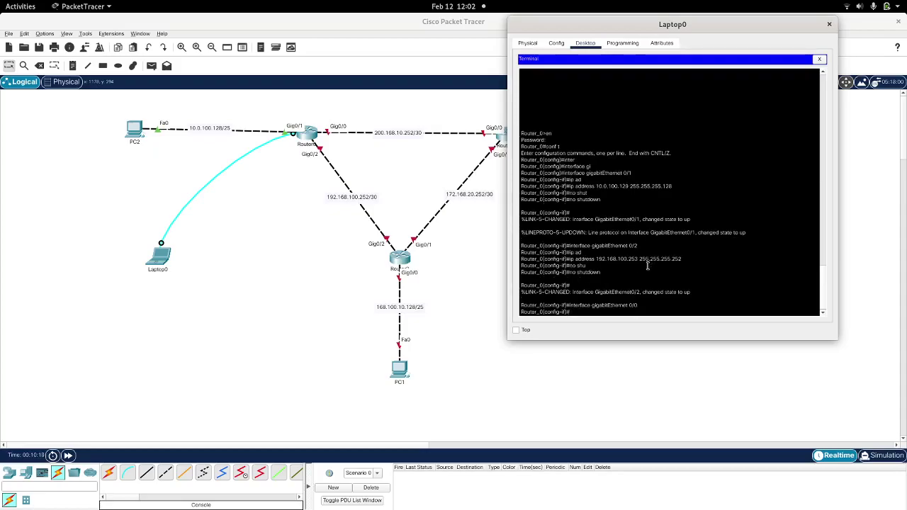
pyautogui.write('ip ad')
pyautogui.press('Tab')
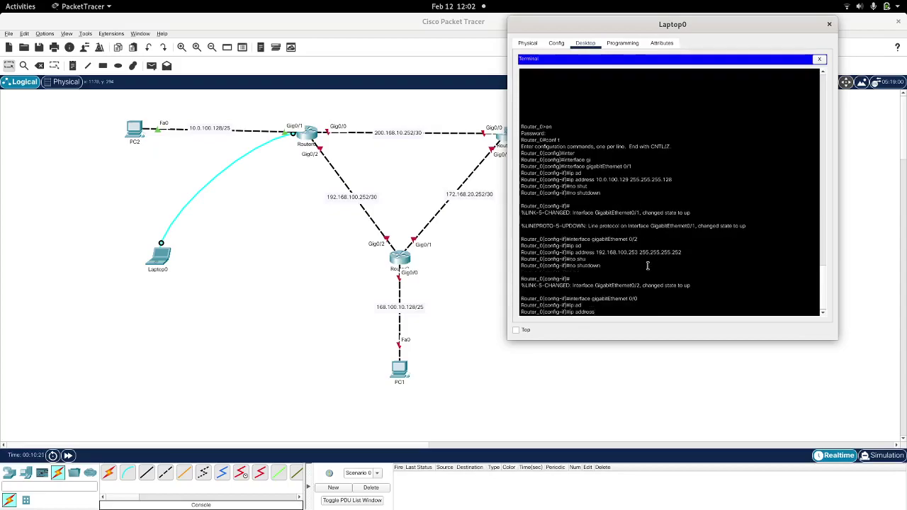
pyautogui.write('200.168.10.253 255.255.255.252')
pyautogui.press('Return')
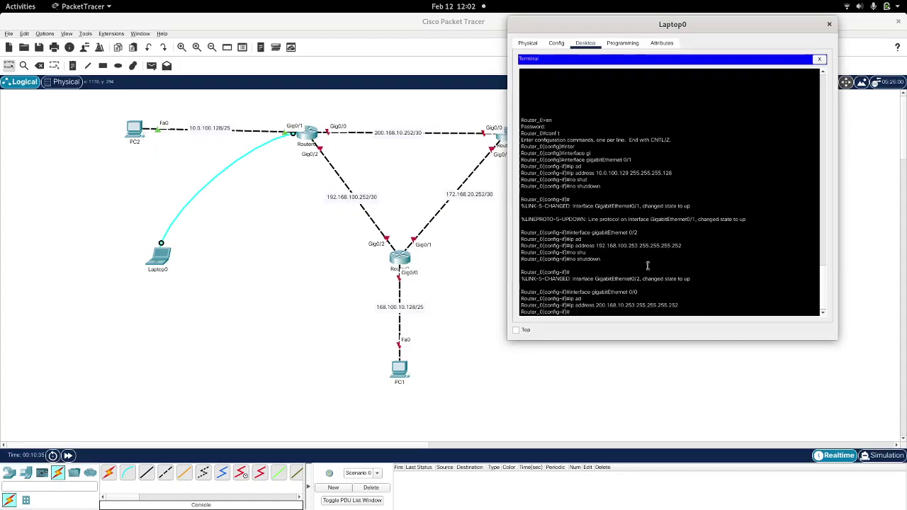
pyautogui.write('no shu')
pyautogui.press('Tab')
pyautogui.press('Return')
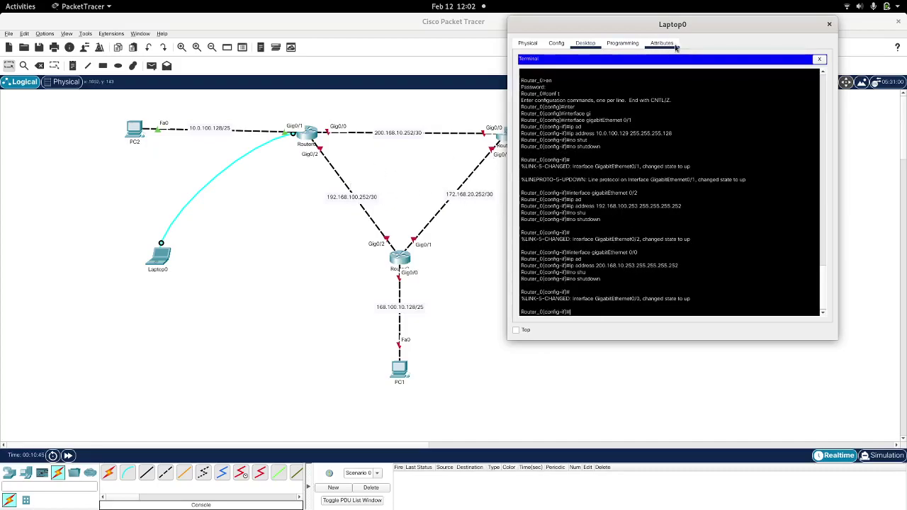
# Step: Maximize Laptop0, exit to Router_0#, and display the full running-config
pyautogui.doubleClick(709, 25)
pyautogui.press('Return')
pyautogui.press('Return')
pyautogui.press('Return')
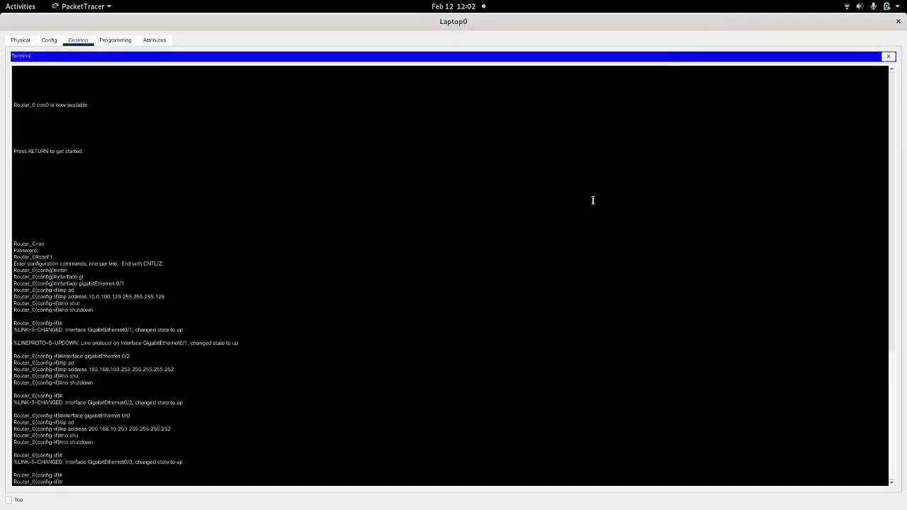
pyautogui.write('exit')
pyautogui.press('Return')
pyautogui.write('exit')
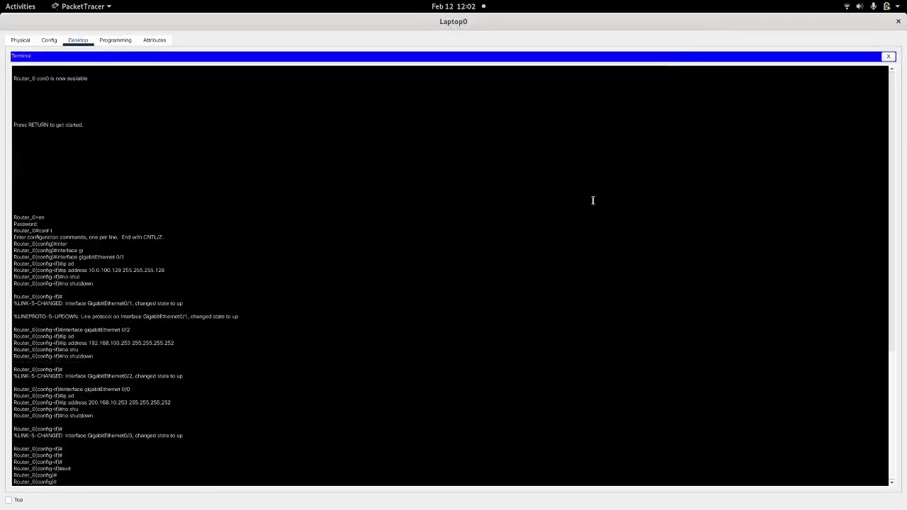
pyautogui.press('Return')
pyautogui.write('show ru')
pyautogui.press('Tab')
pyautogui.press('Return')
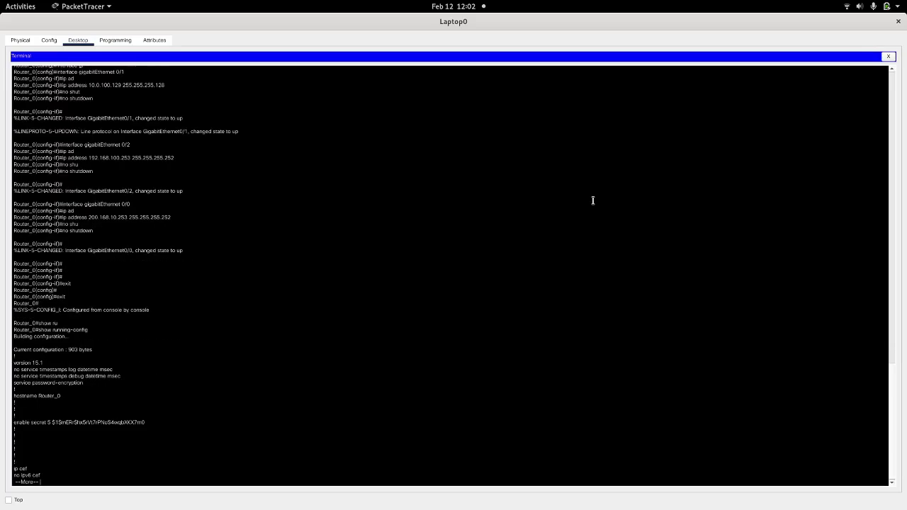
pyautogui.press('space')
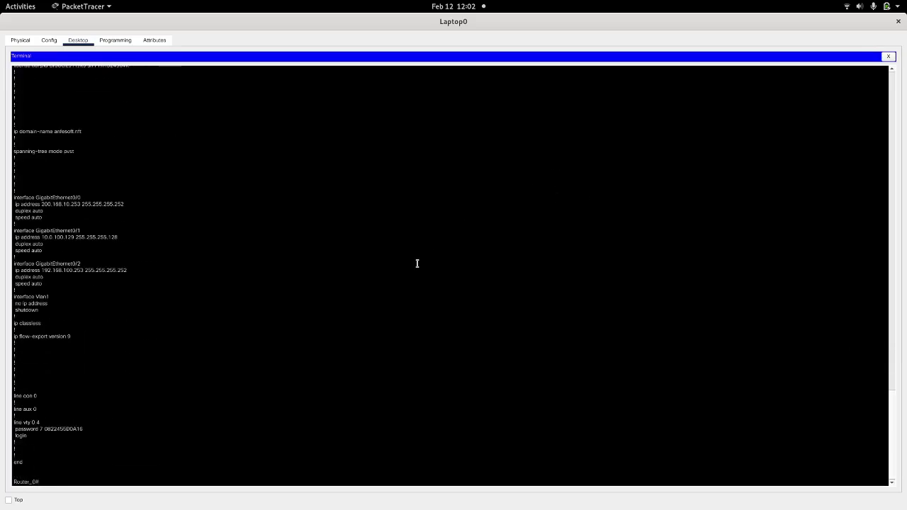
# Step: Select the running configuration output and copy it
pyautogui.moveTo(25, 463); pyautogui.dragTo(13, 187)
pyautogui.moveTo(184, 182); pyautogui.dragTo(9, 401)
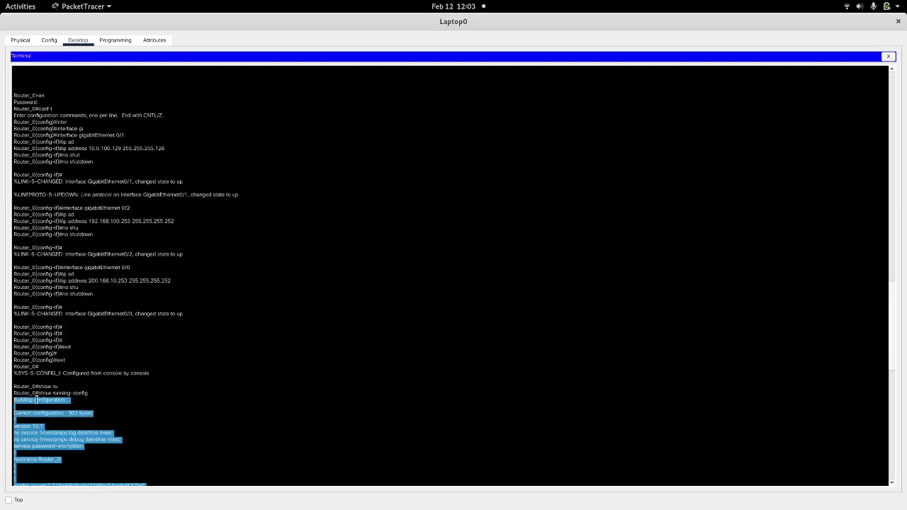
pyautogui.rightClick(35, 399)
pyautogui.click(63, 407)
pyautogui.moveTo(1, 2)
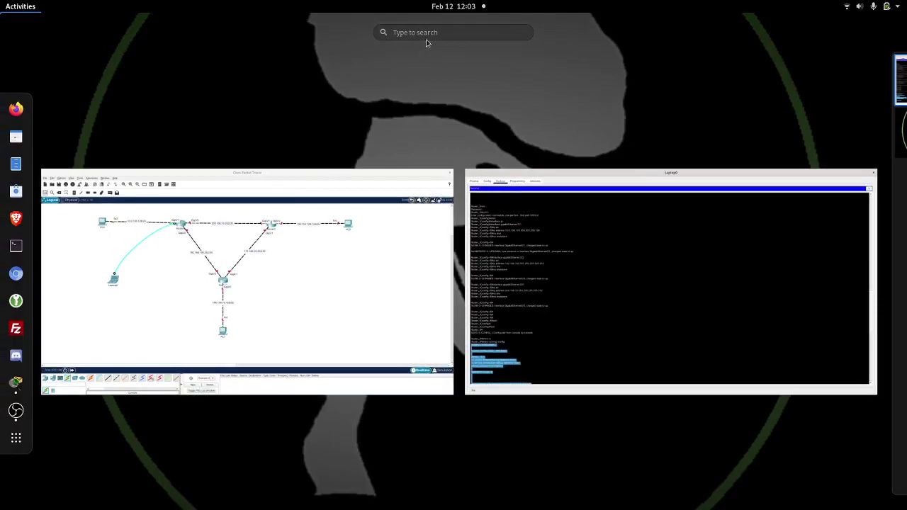
# Step: Paste Router_0's running configuration into a new Text Editor document, then return to Laptop0's terminal
pyautogui.write('g')
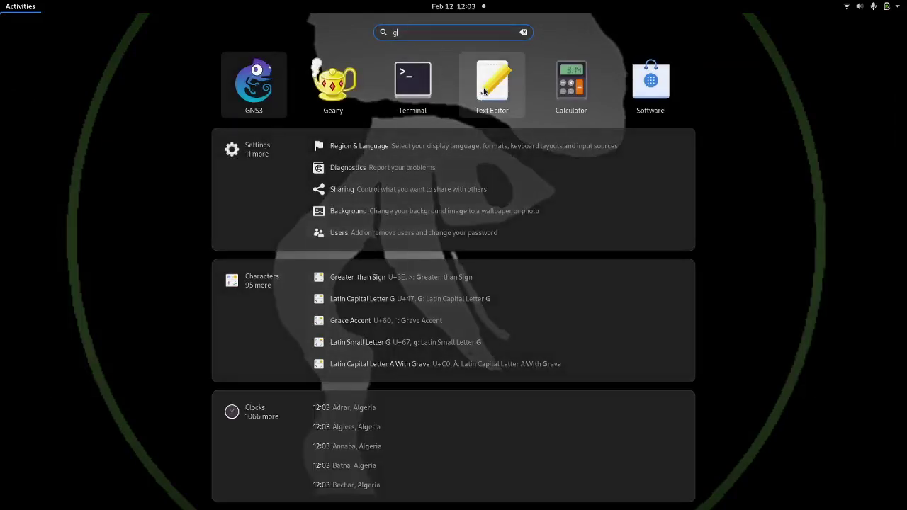
pyautogui.click(485, 88)
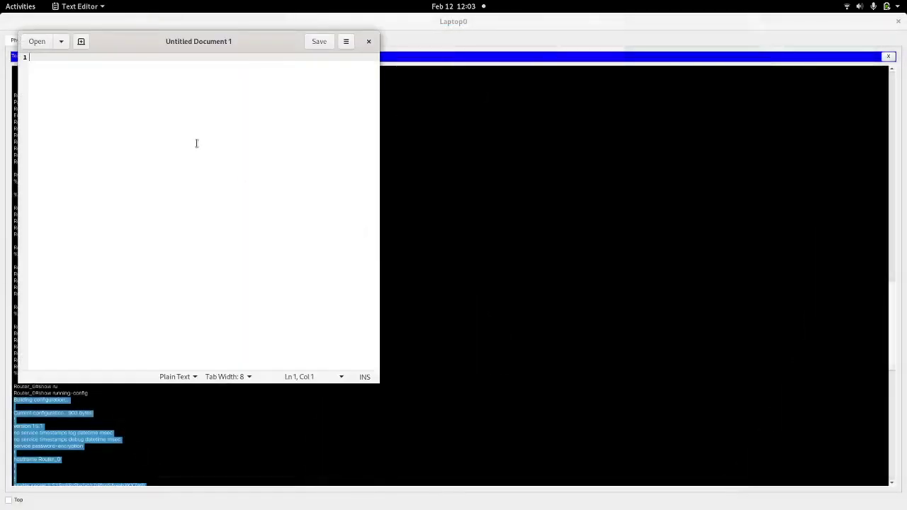
pyautogui.hotkey('ctrl', 'v')
pyautogui.moveTo(129, 42); pyautogui.dragTo(518, 33)
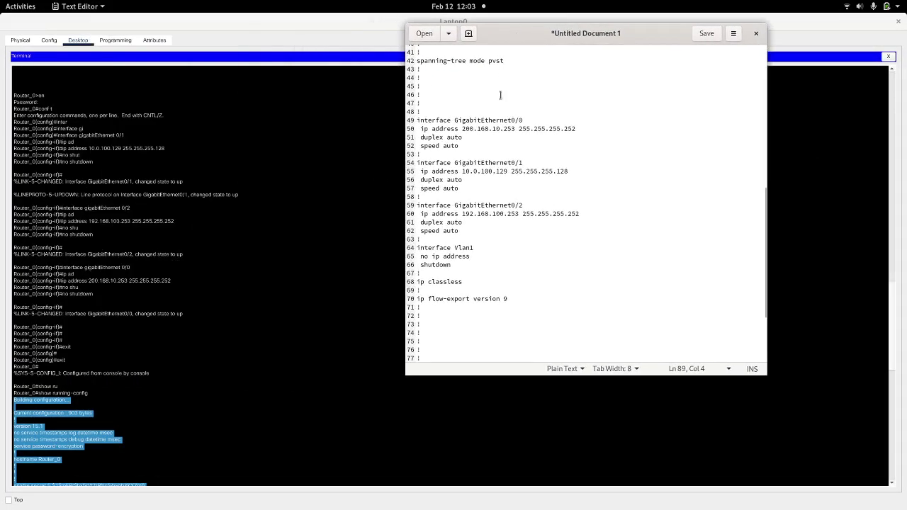
pyautogui.scroll(10, 513, 167)
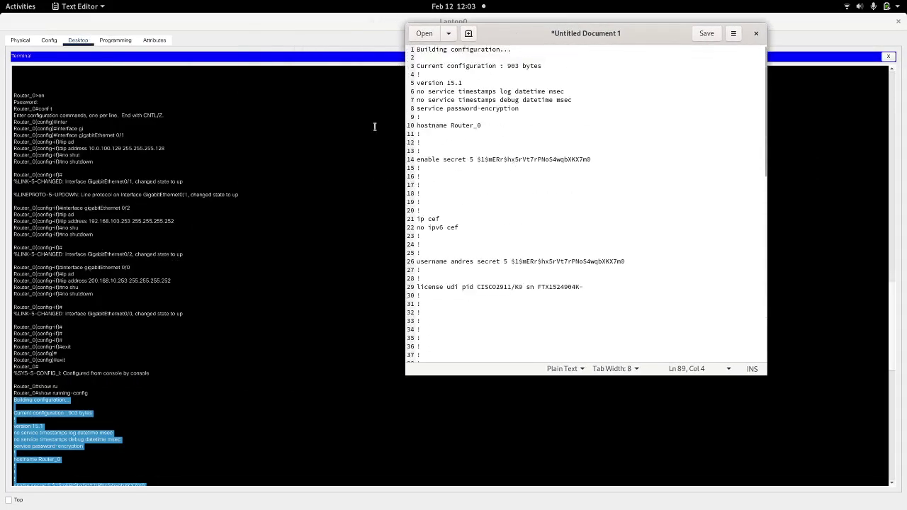
pyautogui.click(325, 196)
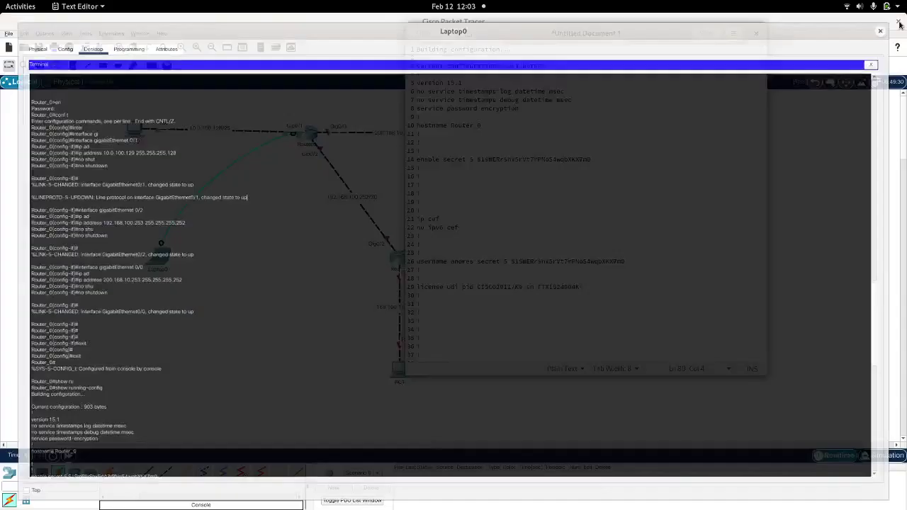
# Step: Close Laptop0 and bring up PC2's IP Configuration panel
pyautogui.click(897, 21)
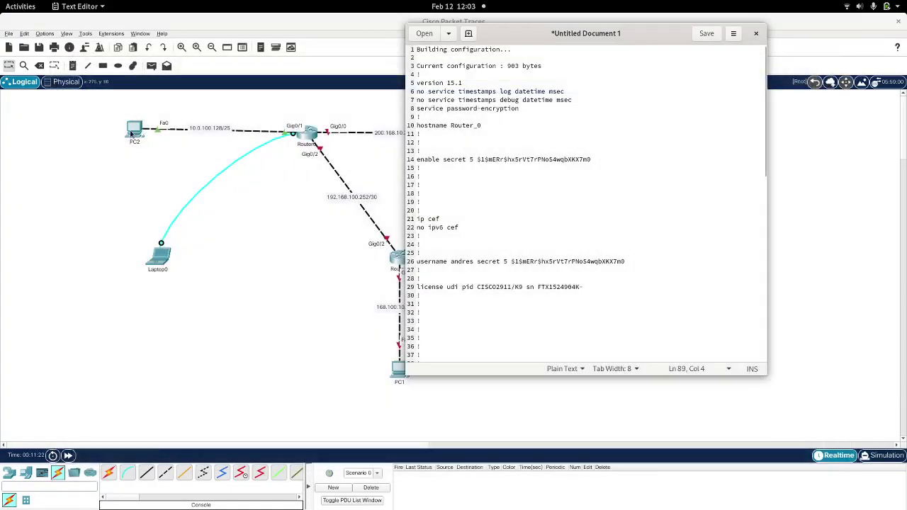
pyautogui.click(132, 132)
pyautogui.click(366, 112)
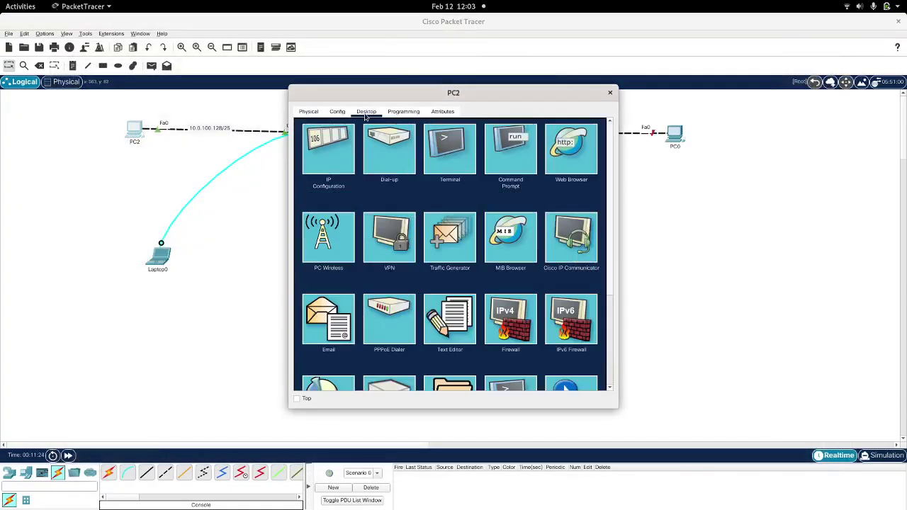
pyautogui.click(335, 145)
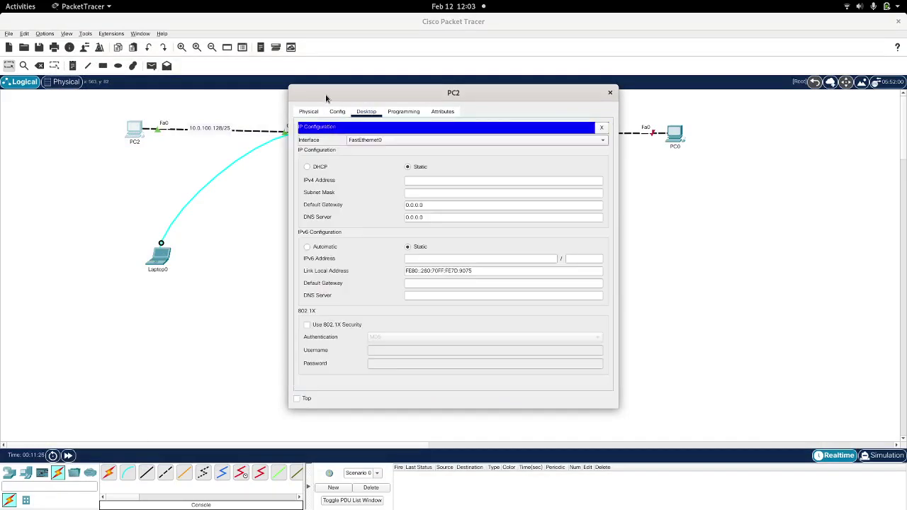
pyautogui.moveTo(328, 92); pyautogui.dragTo(527, 94)
# Step: Enter IPv4 10.0.100.130, mask 255.255.255.128 and gateway 10.0.100.129 on PC2
pyautogui.click(613, 180)
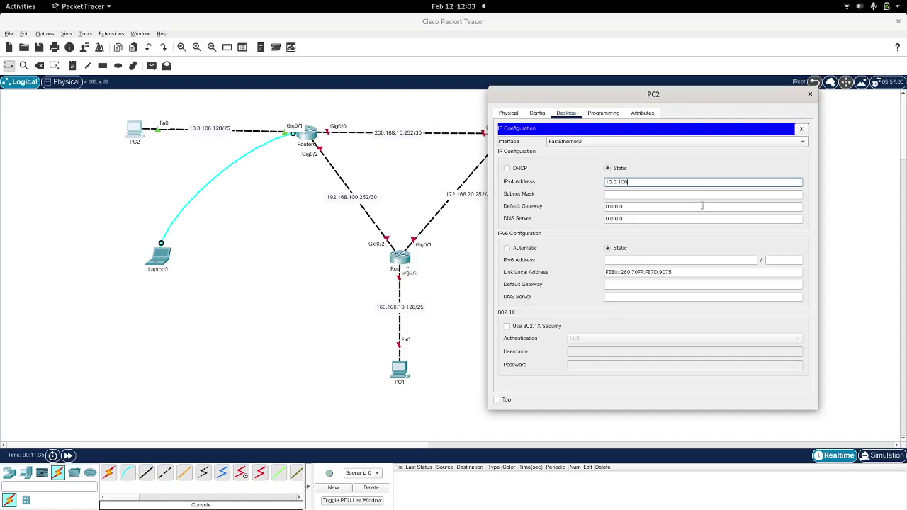
pyautogui.write('.1')
pyautogui.hotkey('ctrl', 'a')
pyautogui.click(632, 194)
pyautogui.press('BackSpace')
pyautogui.press('BackSpace')
pyautogui.press('BackSpace')
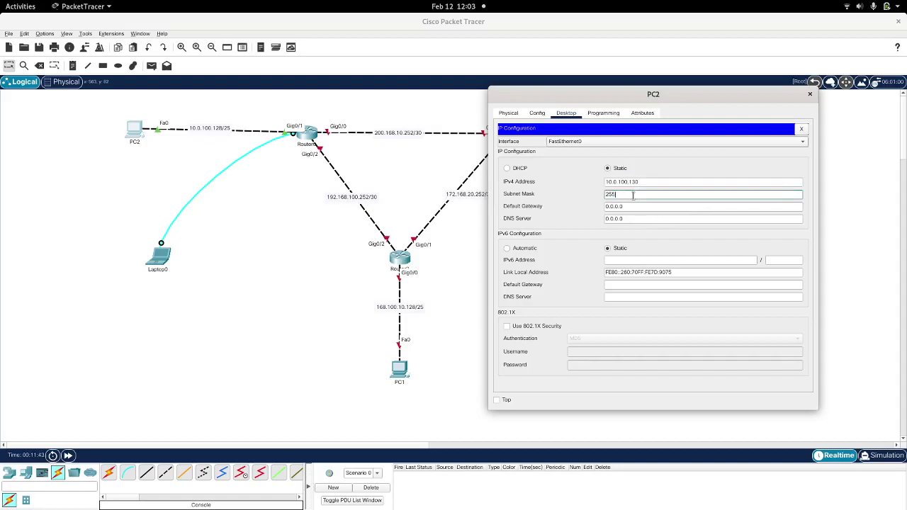
pyautogui.write('.255.255.128')
pyautogui.press('Tab')
pyautogui.hotkey('ctrl', 'v')
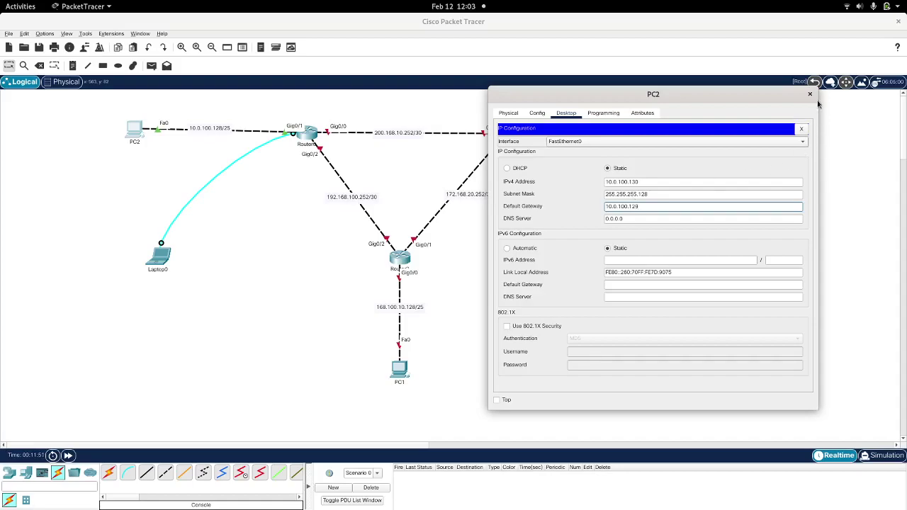
pyautogui.click(810, 93)
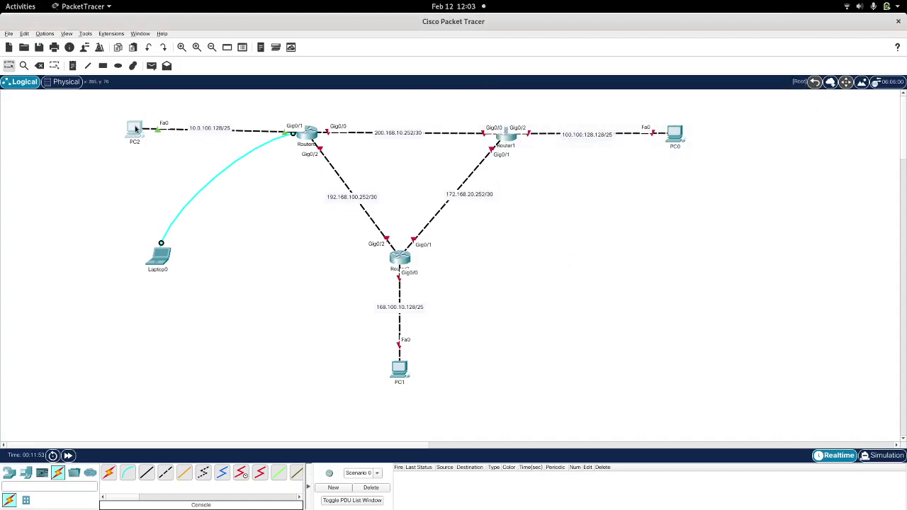
pyautogui.click(135, 131)
# Step: Ping 10.0.100.129 from PC2's command prompt, getting 4 of 4 replies with 0% loss
pyautogui.click(501, 152)
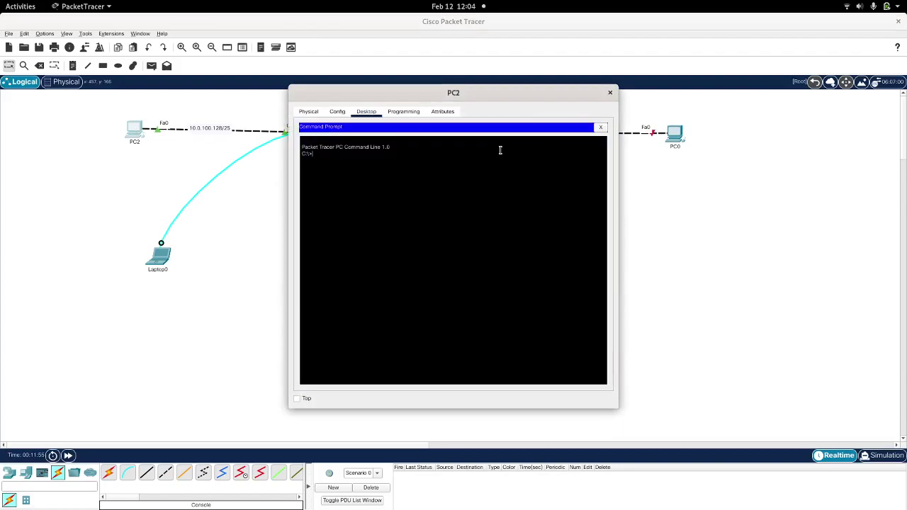
pyautogui.moveTo(392, 91); pyautogui.dragTo(572, 135)
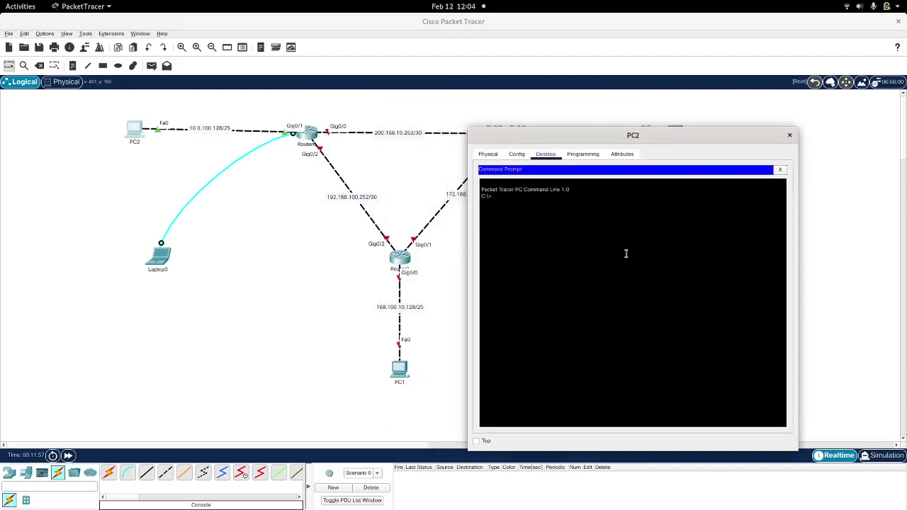
pyautogui.write('ping')
pyautogui.write('10.0.100.129')
pyautogui.press('Return')
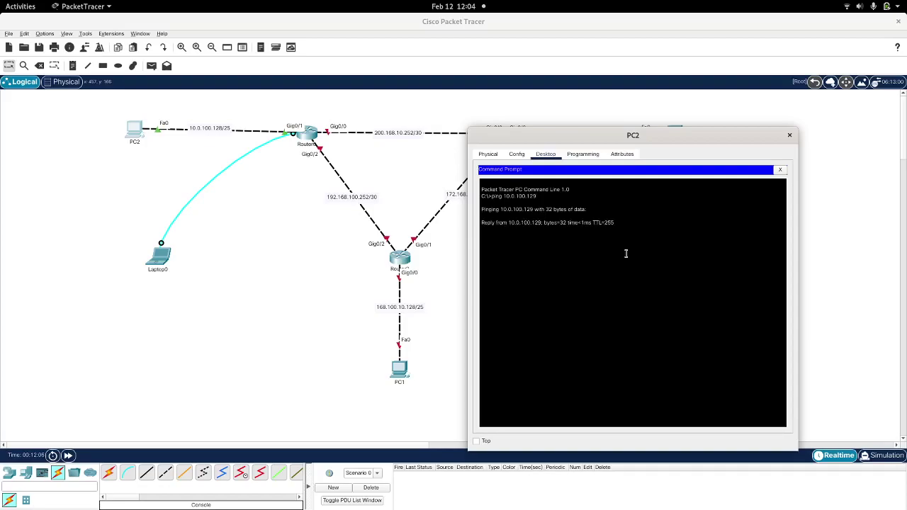
pyautogui.hotkey('ctrl', 'c')
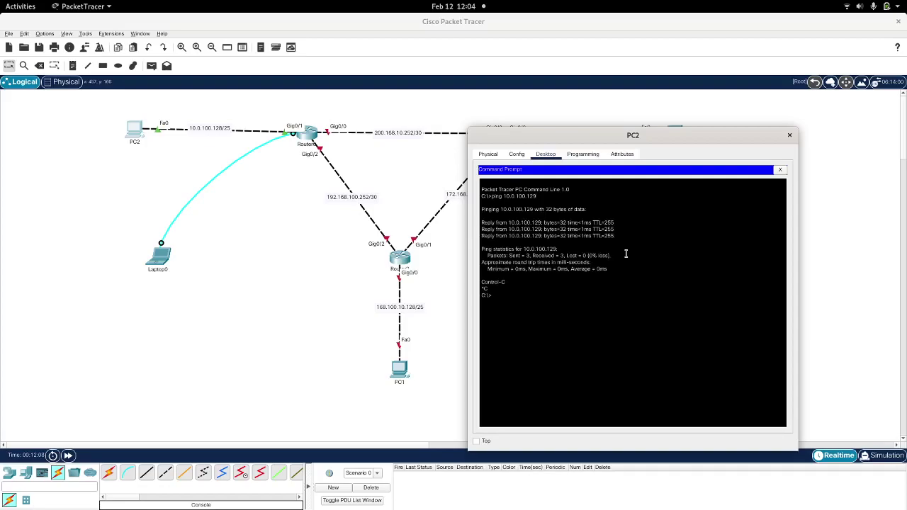
pyautogui.click(789, 135)
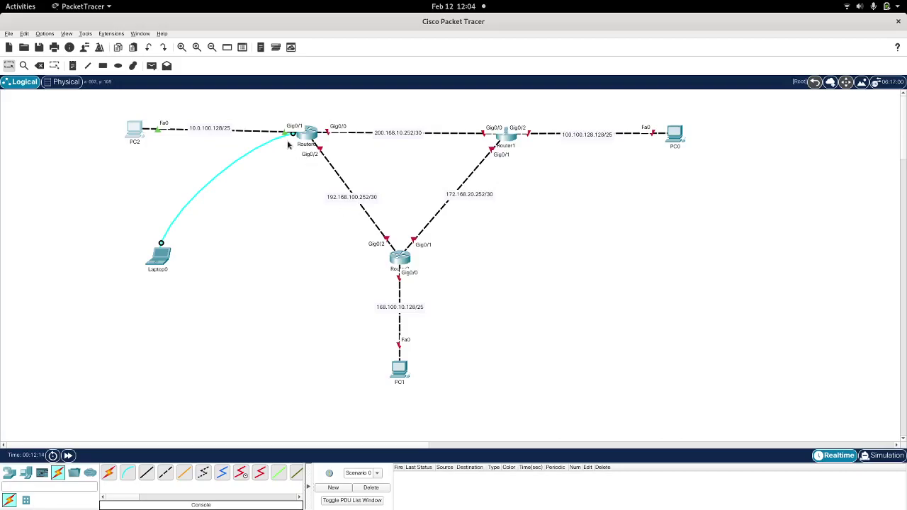
# Step: Reconnect Laptop0's console cable to Router1's console port and place Laptop0 near PC0
pyautogui.moveTo(292, 135); pyautogui.dragTo(324, 201)
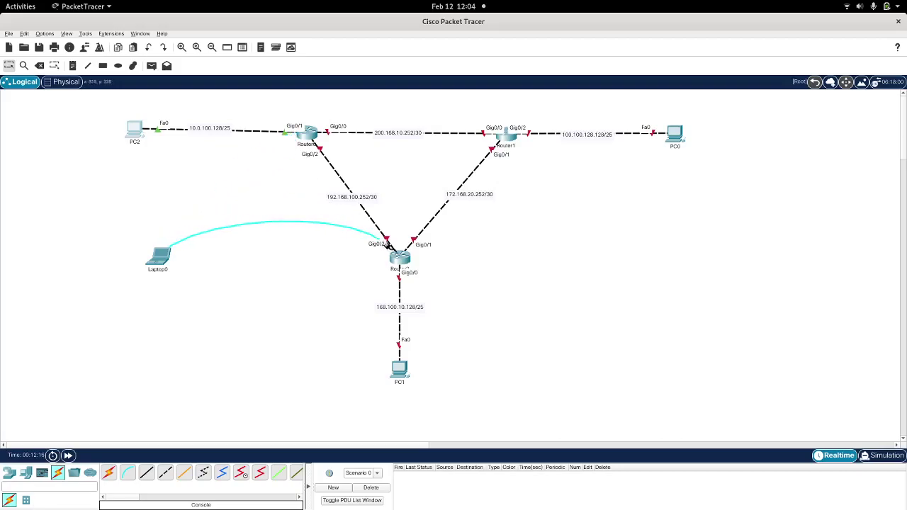
pyautogui.click(401, 259)
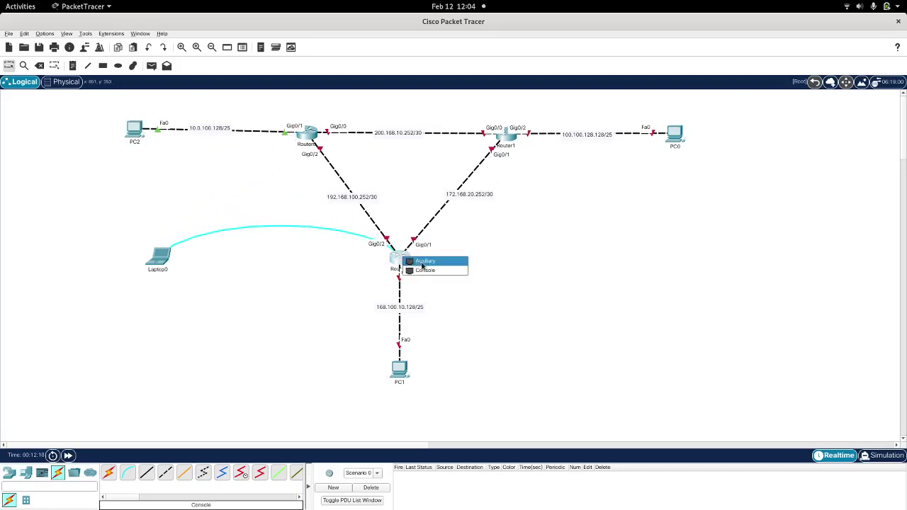
pyautogui.click(425, 271)
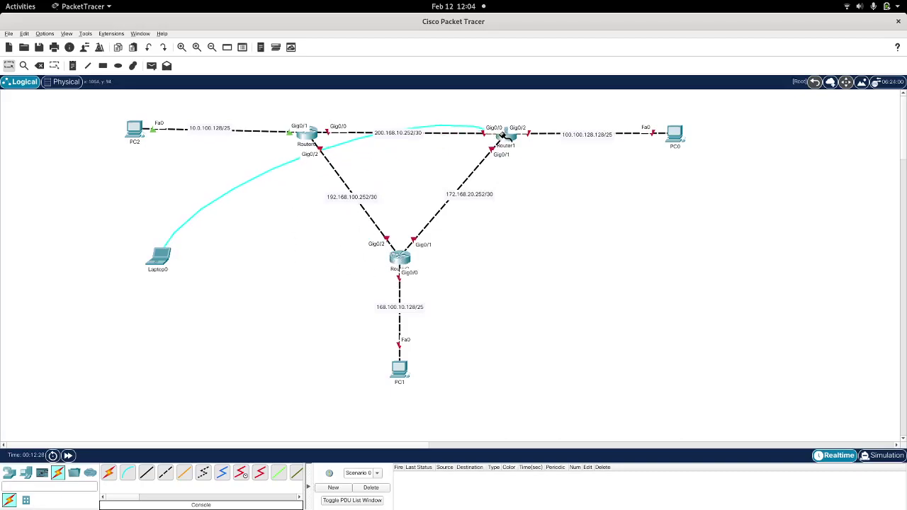
pyautogui.click(503, 134)
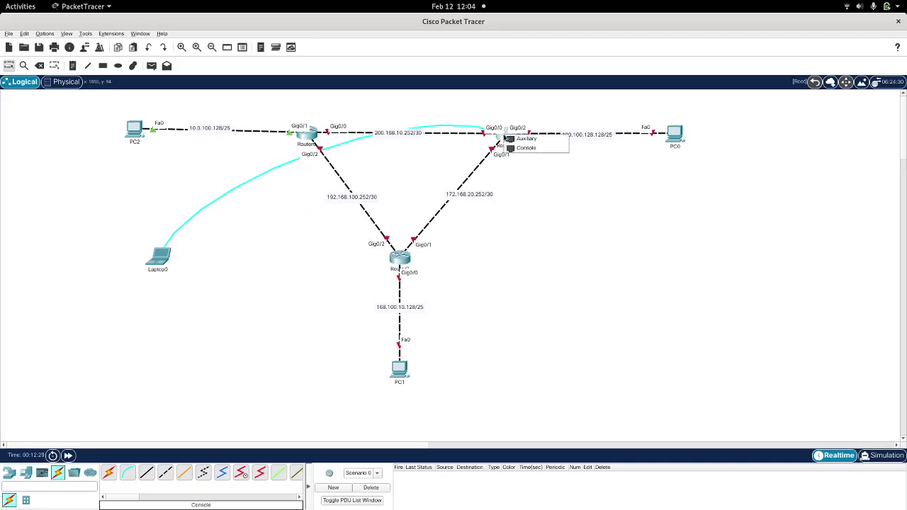
pyautogui.click(529, 148)
pyautogui.moveTo(159, 256); pyautogui.dragTo(670, 236)
# Step: Open Laptop0's Terminal to Router1 and enter en, then conf t, for global configuration mode
pyautogui.click(670, 235)
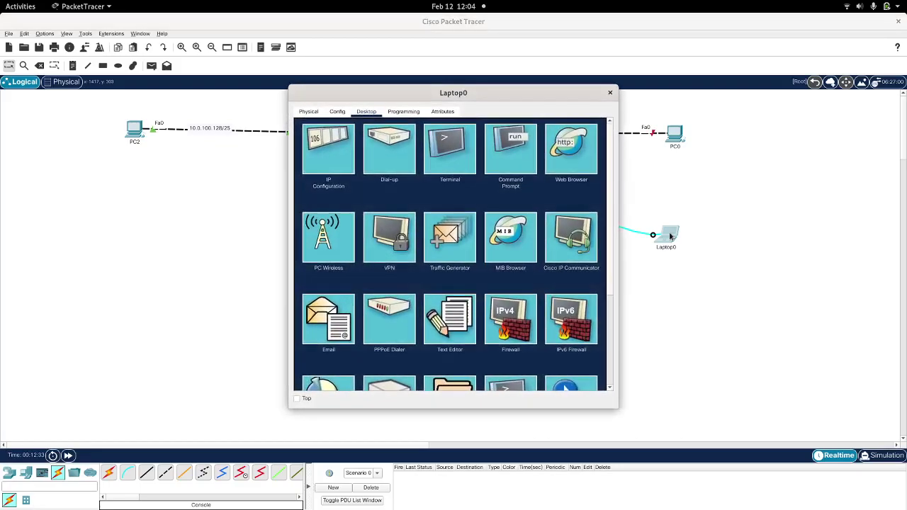
pyautogui.click(448, 146)
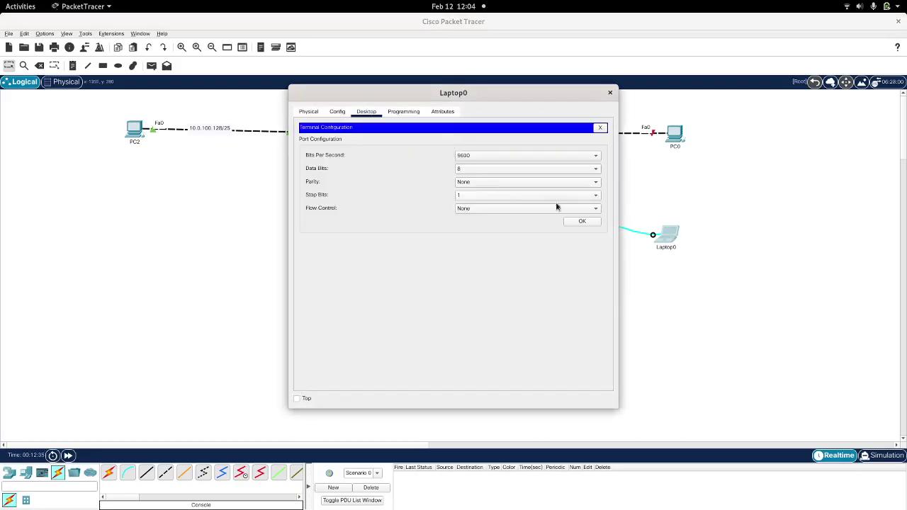
pyautogui.click(582, 221)
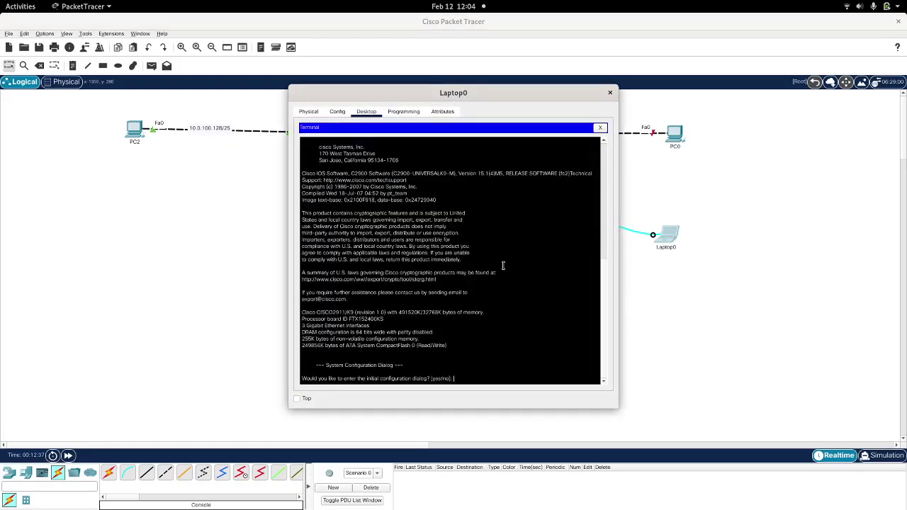
pyautogui.press('Return')
pyautogui.press('Return')
pyautogui.write('en')
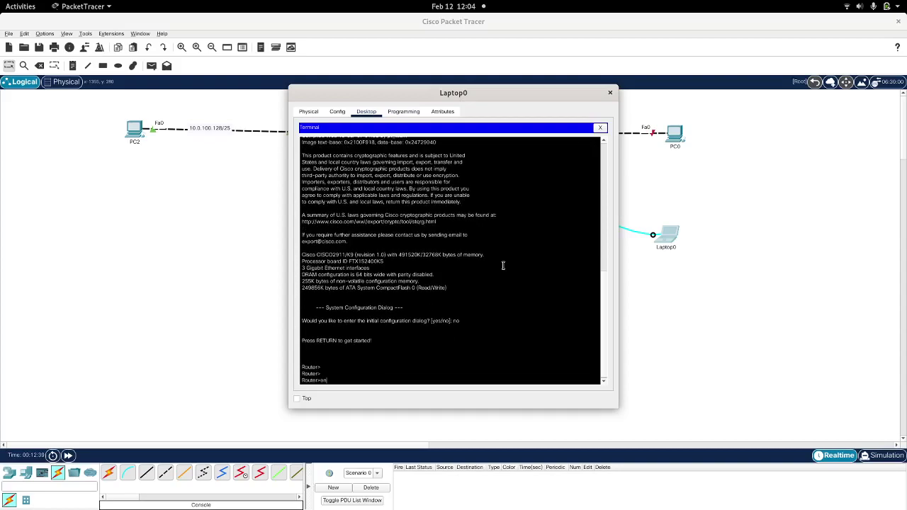
pyautogui.press('Return')
pyautogui.write('conf t')
pyautogui.press('Return')
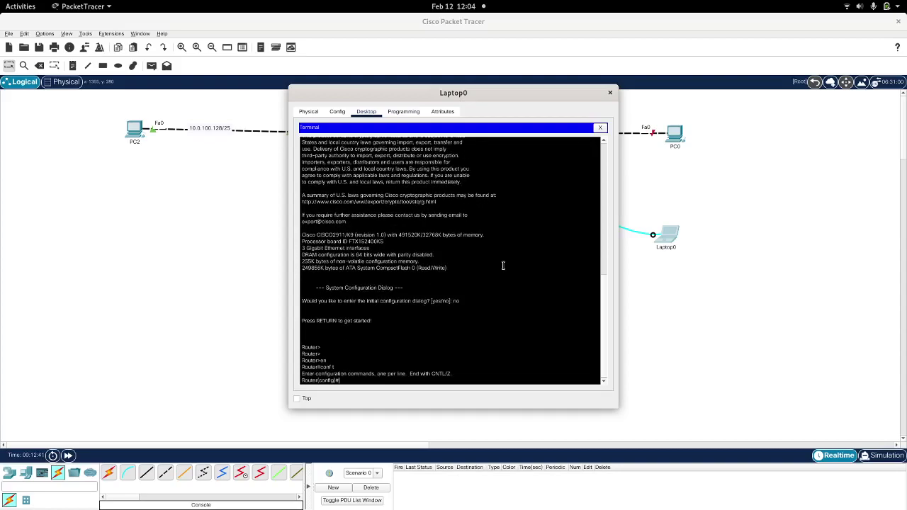
pyautogui.press('Return')
pyautogui.press('Return')
pyautogui.hotkey('alt', 'Tab')
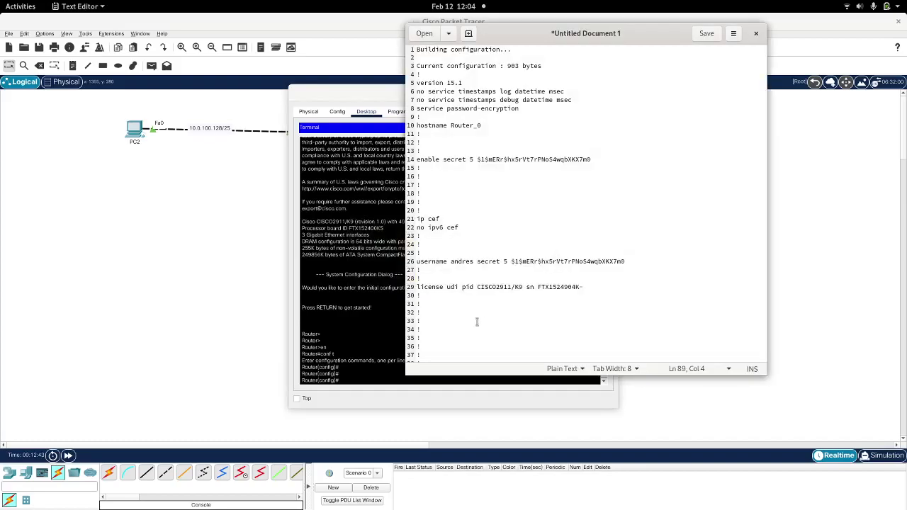
# Step: Delete the build header, version and service lines at the top of the copied config
pyautogui.moveTo(380, 92); pyautogui.dragTo(84, 78)
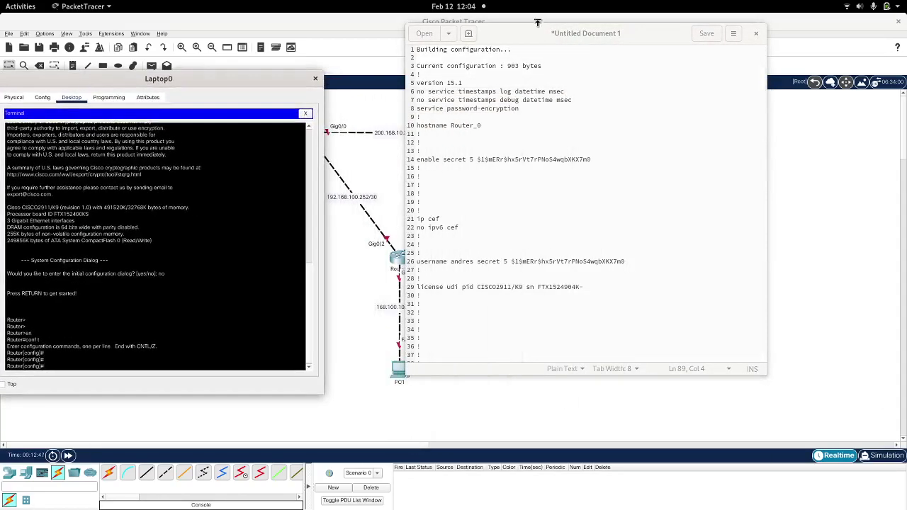
pyautogui.moveTo(524, 32); pyautogui.dragTo(641, 165)
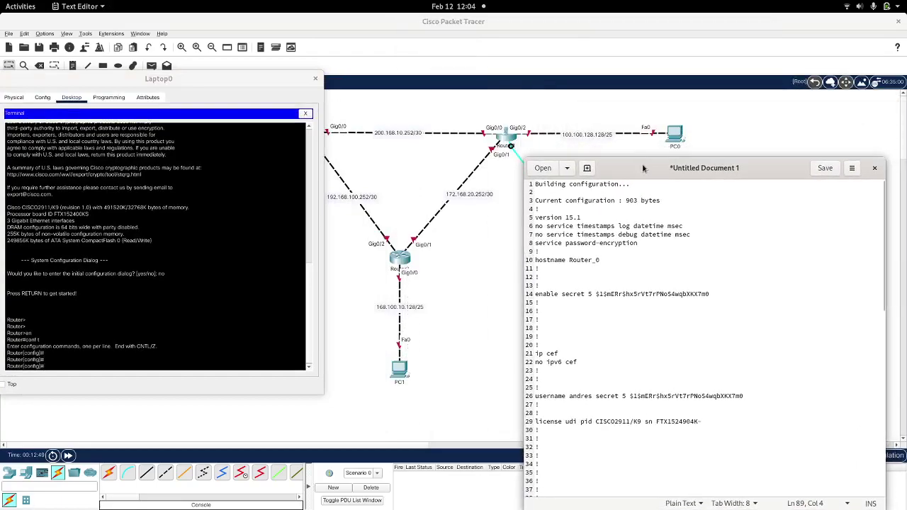
pyautogui.click(637, 217)
pyautogui.press('Up')
pyautogui.hotkey('ctrl', 'Home')
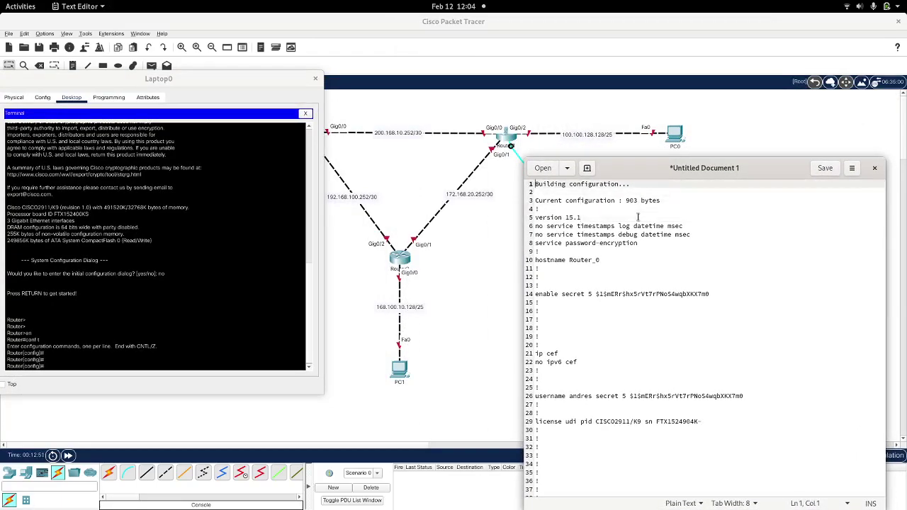
pyautogui.hotkey('shift', 'Down')
pyautogui.hotkey('shift', 'Down')
pyautogui.hotkey('shift', 'Down')
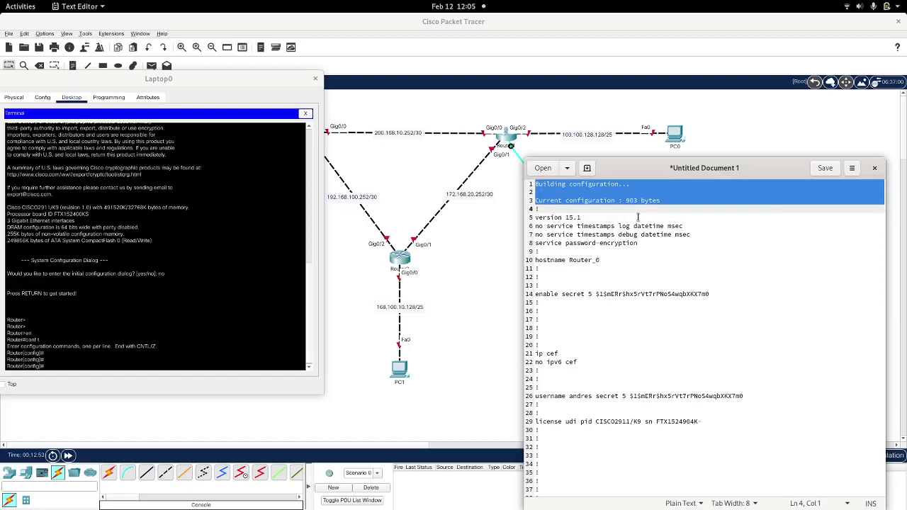
pyautogui.press('Delete')
pyautogui.hotkey('shift', 'Down')
pyautogui.hotkey('shift', 'Down')
pyautogui.hotkey('shift', 'Down')
pyautogui.hotkey('shift', 'Down')
pyautogui.hotkey('shift', 'Down')
pyautogui.hotkey('shift', 'Down')
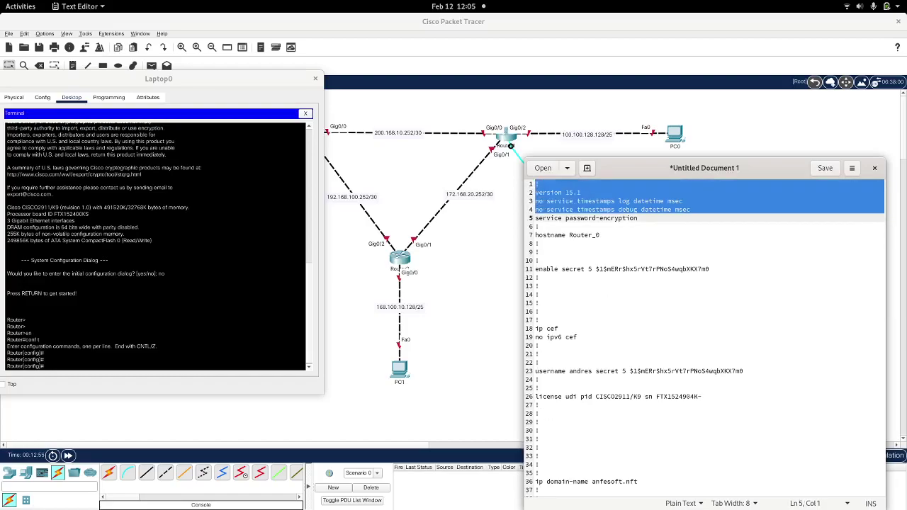
pyautogui.press('Delete')
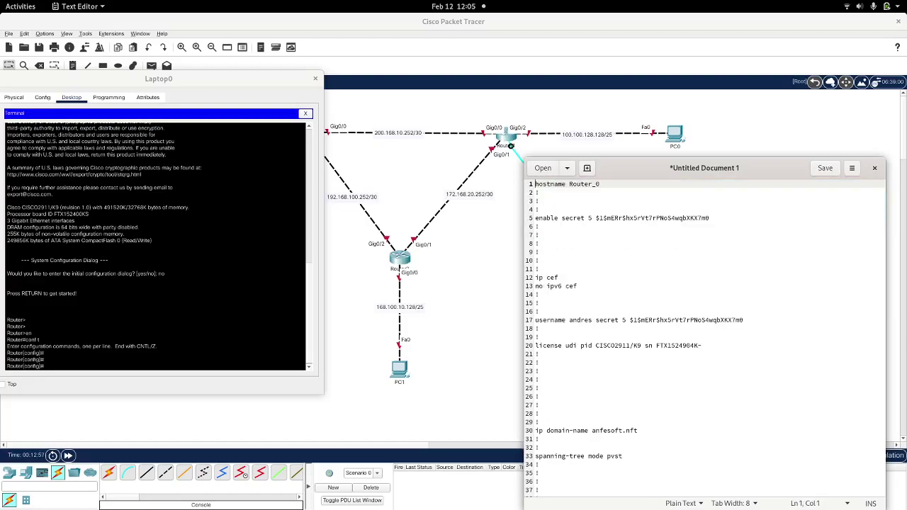
# Step: Change the hostname from Router_0 to Router_1
pyautogui.click(615, 189)
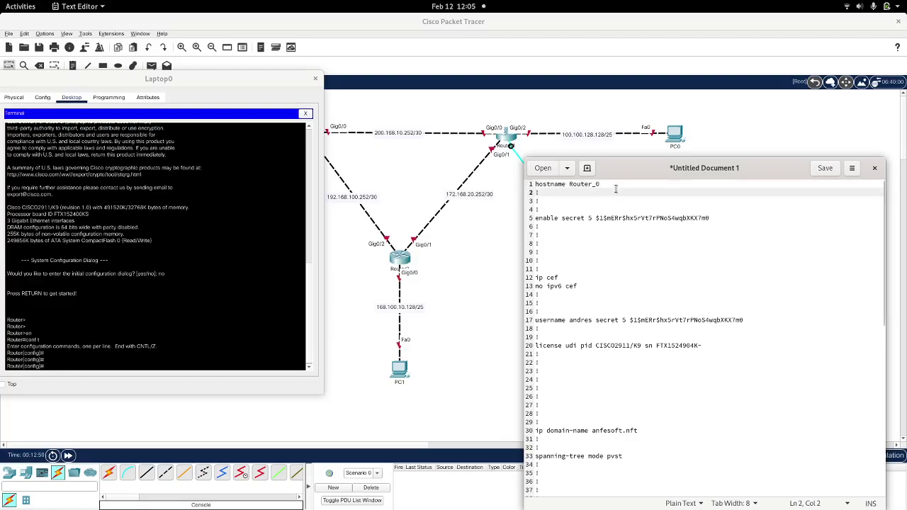
pyautogui.press('Up')
pyautogui.press('End')
pyautogui.press('BackSpace')
pyautogui.write('1')
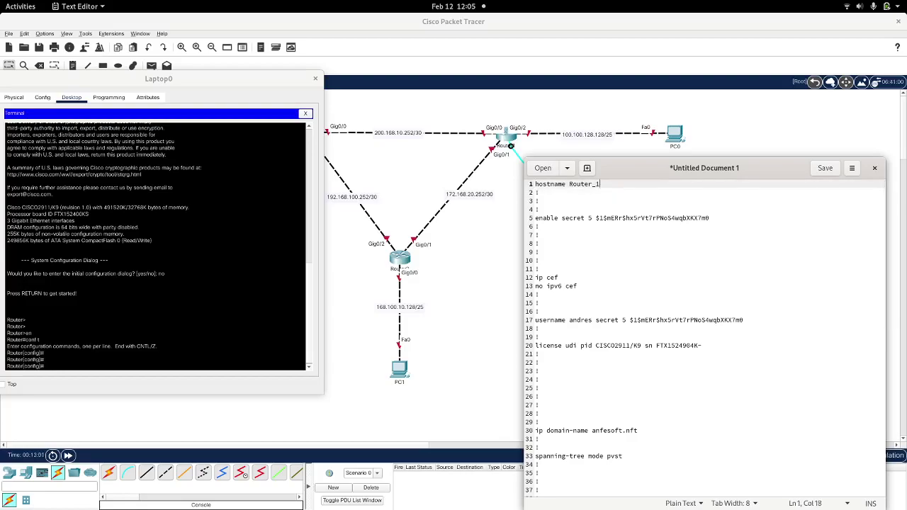
# Step: Delete the ip cef and no ipv6 cef lines
pyautogui.press('Down')
pyautogui.press('Down')
pyautogui.press('Down')
pyautogui.press('Down')
pyautogui.press('Down')
pyautogui.press('Down')
pyautogui.press('Down')
pyautogui.press('Down')
pyautogui.press('Down')
pyautogui.press('Home')
pyautogui.hotkey('shift', 'Down')
pyautogui.hotkey('shift', 'Down')
pyautogui.hotkey('shift', 'End')
pyautogui.hotkey('shift', 'Down')
pyautogui.hotkey('shift', 'Down')
pyautogui.press('Delete')
# Step: Delete the license line and the spanning-tree mode lines
pyautogui.press('Down')
pyautogui.press('Down')
pyautogui.press('Down')
pyautogui.press('Down')
pyautogui.press('Down')
pyautogui.press('Home')
pyautogui.hotkey('shift', 'Down')
pyautogui.hotkey('shift', 'Right')
pyautogui.hotkey('shift', 'Right')
pyautogui.hotkey('shift', 'Right')
pyautogui.hotkey('shift', 'Right')
pyautogui.hotkey('shift', 'Right')
pyautogui.hotkey('shift', 'Right')
pyautogui.hotkey('shift', 'Right')
pyautogui.hotkey('shift', 'Right')
pyautogui.hotkey('shift', 'Right')
pyautogui.hotkey('shift', 'Right')
pyautogui.hotkey('shift', 'Right')
pyautogui.hotkey('shift', 'Right')
pyautogui.hotkey('shift', 'Right')
pyautogui.hotkey('shift', 'Right')
pyautogui.hotkey('shift', 'Right')
pyautogui.hotkey('shift', 'Right')
pyautogui.hotkey('shift', 'Right')
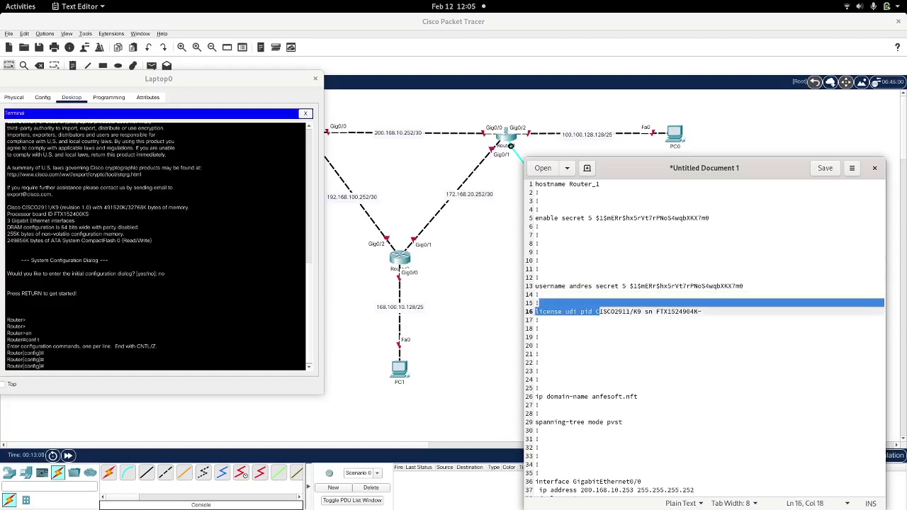
pyautogui.hotkey('shift', 'Down')
pyautogui.hotkey('shift', 'Down')
pyautogui.hotkey('shift', 'Down')
pyautogui.press('Delete')
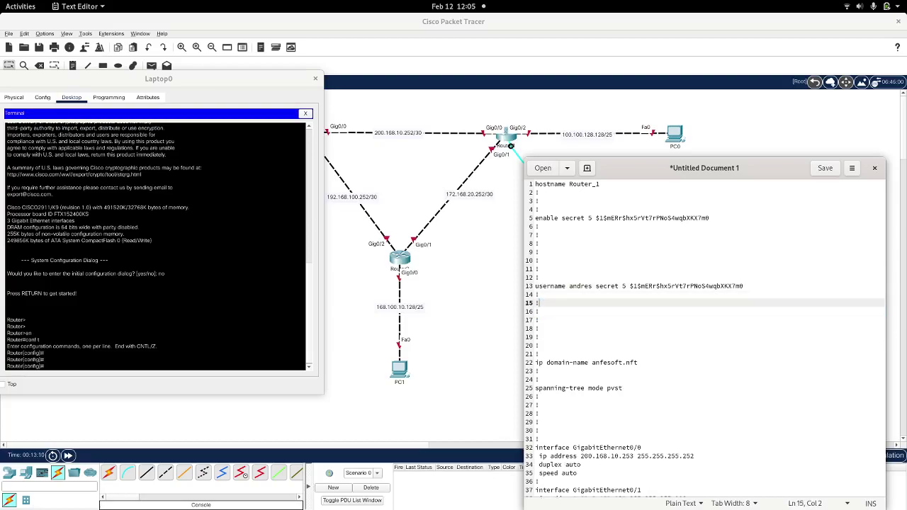
pyautogui.hotkey('shift', 'Down')
pyautogui.hotkey('shift', 'Down')
pyautogui.hotkey('shift', 'Down')
pyautogui.hotkey('shift', 'Down')
pyautogui.press('Down')
pyautogui.press('Down')
pyautogui.press('Down')
pyautogui.press('Down')
pyautogui.press('Down')
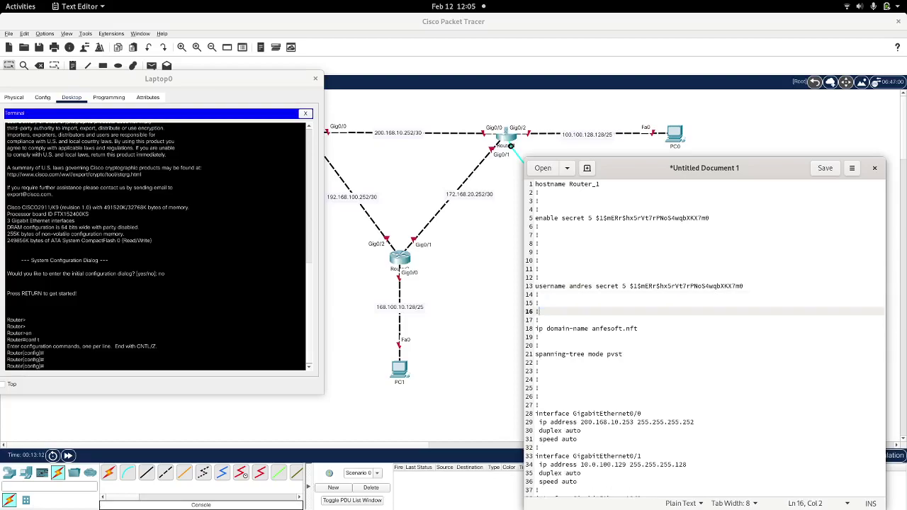
pyautogui.hotkey('shift', 'Down')
pyautogui.hotkey('shift', 'Down')
pyautogui.hotkey('shift', 'Down')
pyautogui.hotkey('shift', 'Down')
pyautogui.hotkey('shift', 'Down')
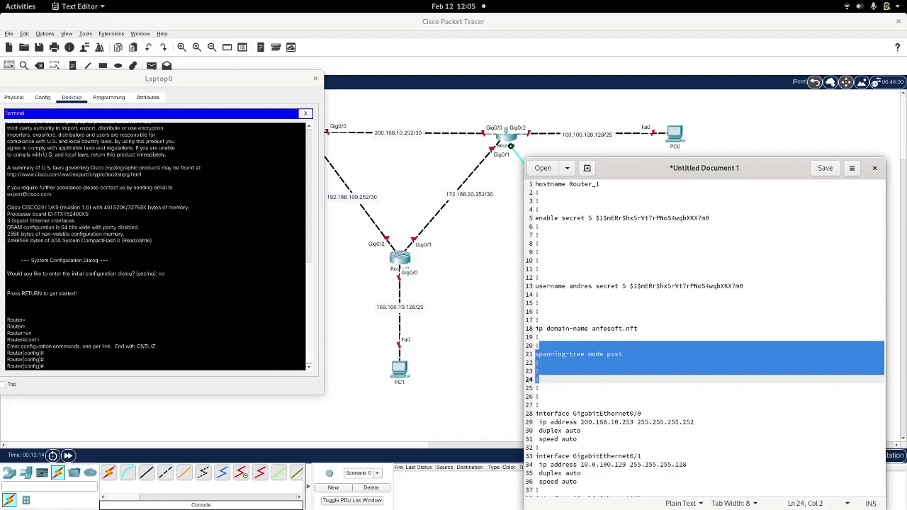
pyautogui.press('BackSpace')
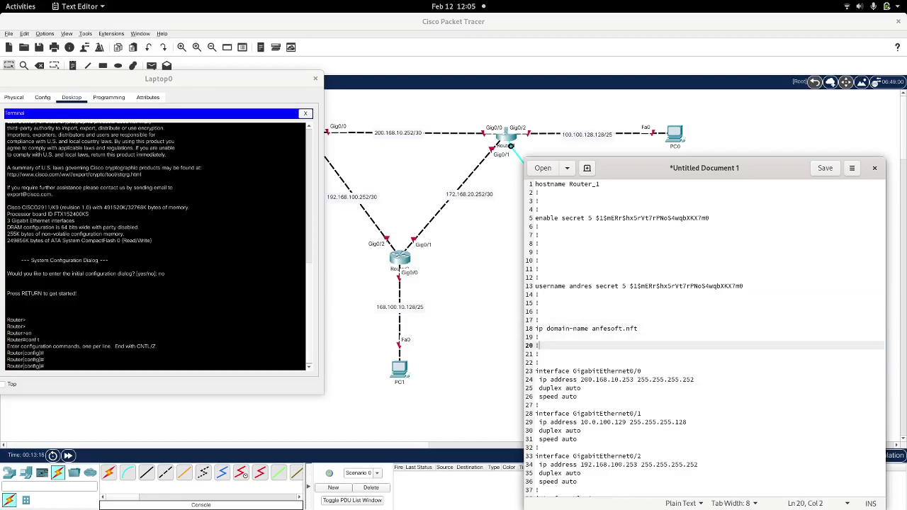
# Step: Remove the surplus ! marker lines left behind
pyautogui.moveTo(658, 167); pyautogui.dragTo(711, 86)
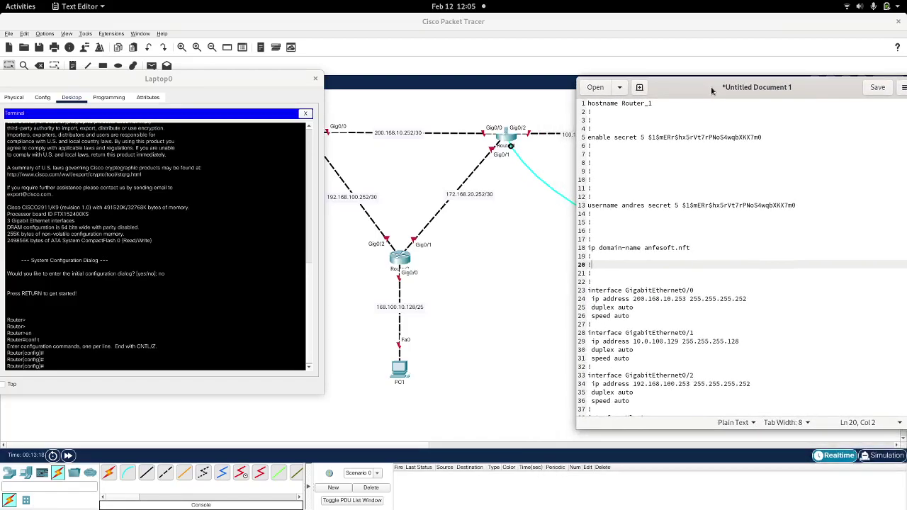
pyautogui.click(612, 149)
pyautogui.hotkey('shift', 'Down')
pyautogui.hotkey('shift', 'Down')
pyautogui.hotkey('shift', 'Down')
pyautogui.hotkey('shift', 'Down')
pyautogui.hotkey('shift', 'Down')
pyautogui.hotkey('shift', 'Up')
pyautogui.press('BackSpace')
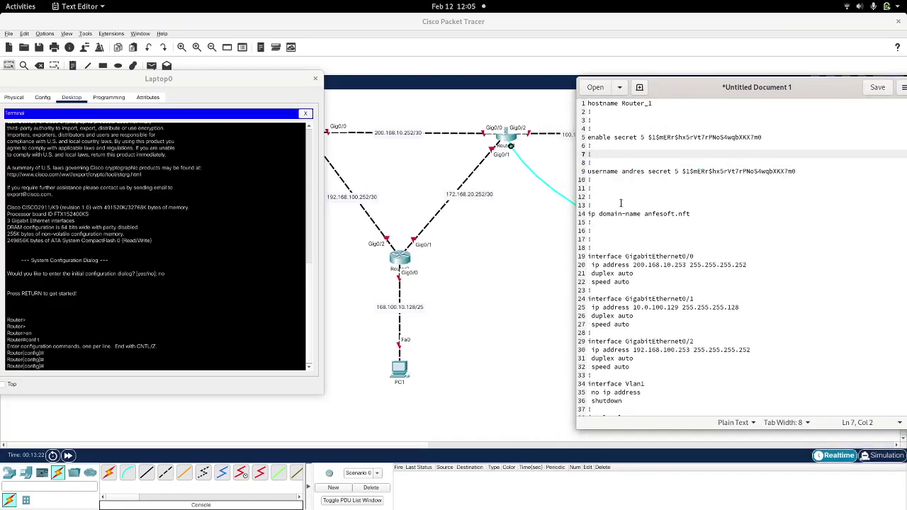
# Step: Change Gig0/0's address to 200.168.10.254 and delete its duplex and speed lines
pyautogui.moveTo(674, 100); pyautogui.dragTo(738, 85)
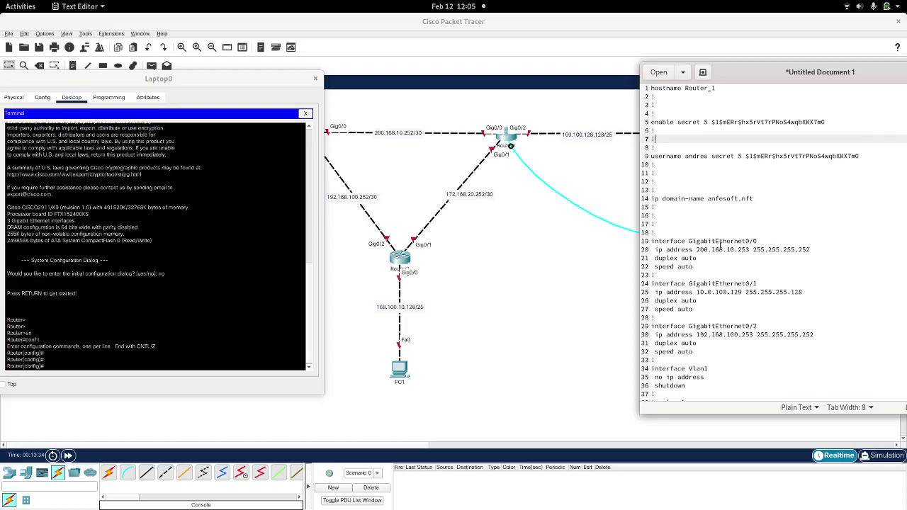
pyautogui.click(747, 250)
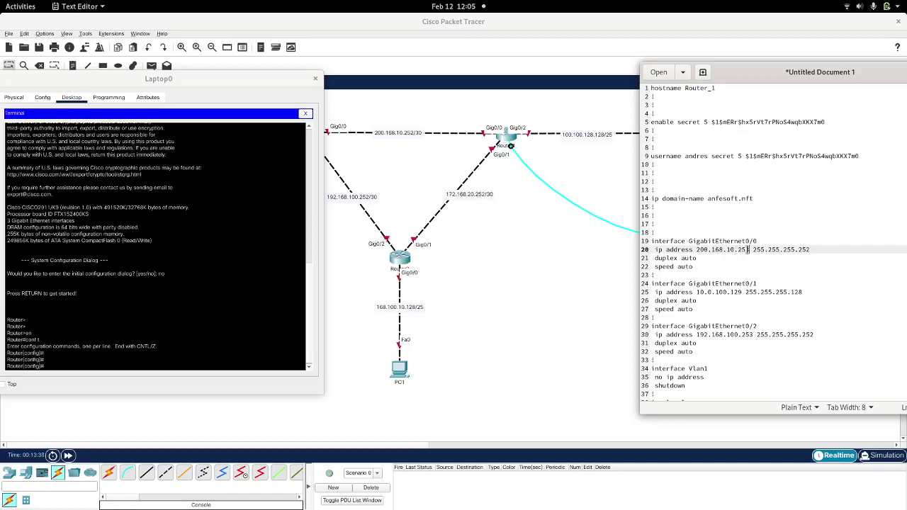
pyautogui.press('BackSpace')
pyautogui.write('4')
pyautogui.click(654, 258)
pyautogui.hotkey('shift', 'Down')
pyautogui.hotkey('shift', 'Down')
pyautogui.hotkey('shift', 'End')
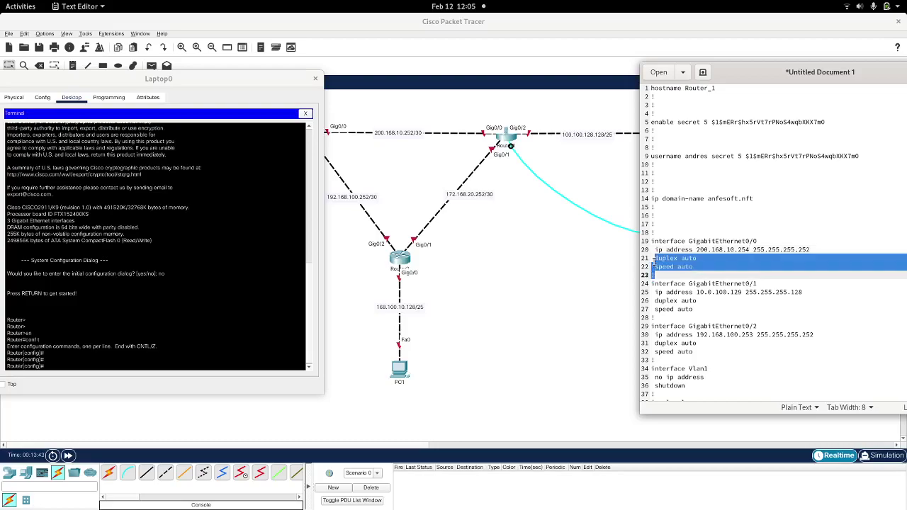
pyautogui.press('BackSpace')
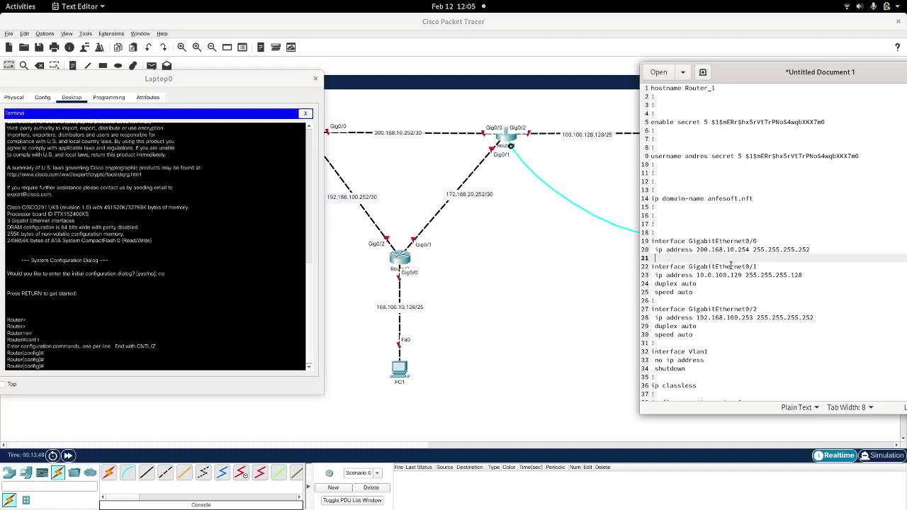
# Step: Set Gig0/1's address to 172.168.20.253 with mask 255.255.255.252
pyautogui.moveTo(742, 275); pyautogui.dragTo(697, 274)
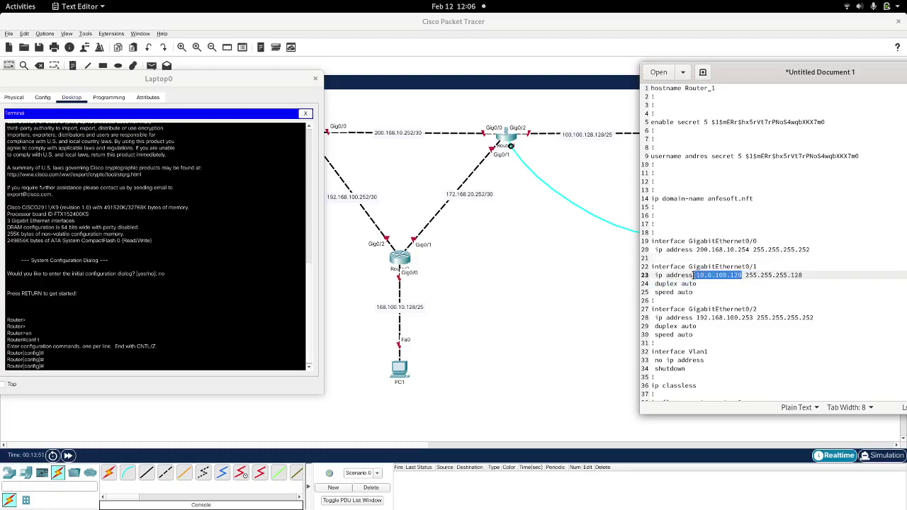
pyautogui.write('17')
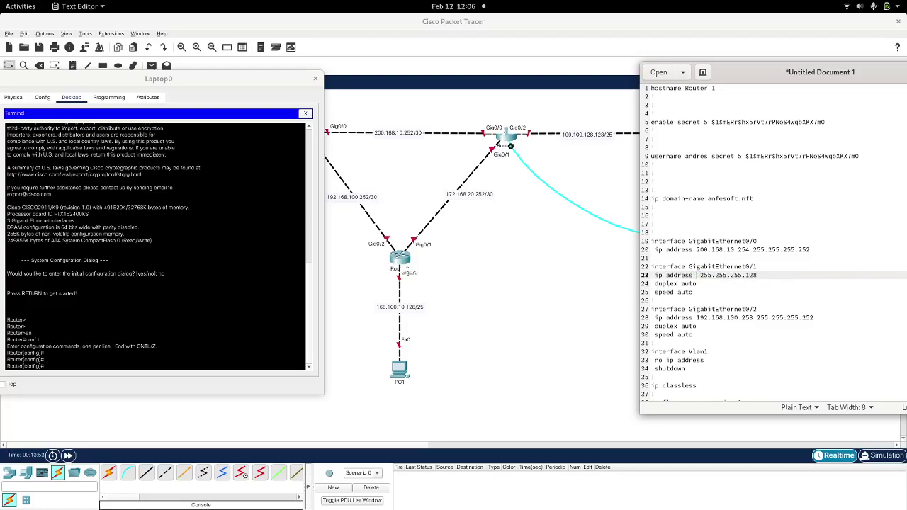
pyautogui.write('2.168.20.')
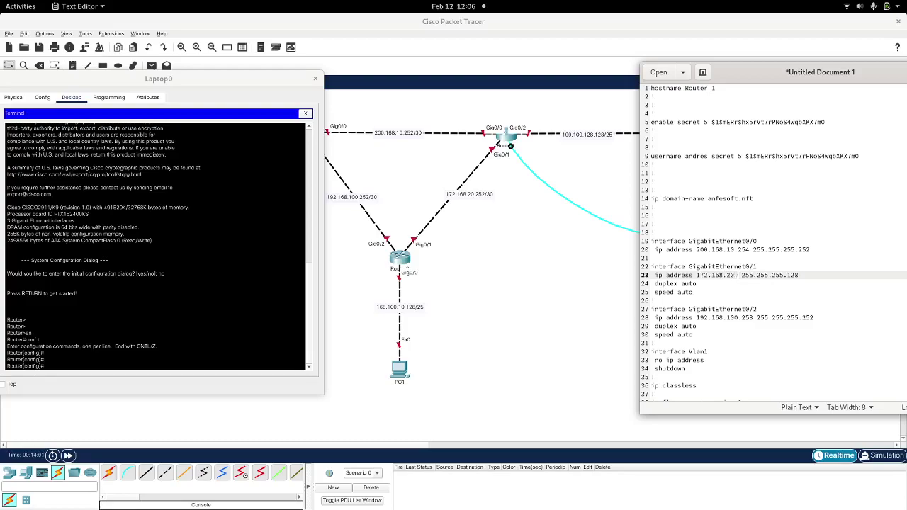
pyautogui.write('253')
pyautogui.doubleClick(806, 274)
pyautogui.write('252')
pyautogui.click(654, 285)
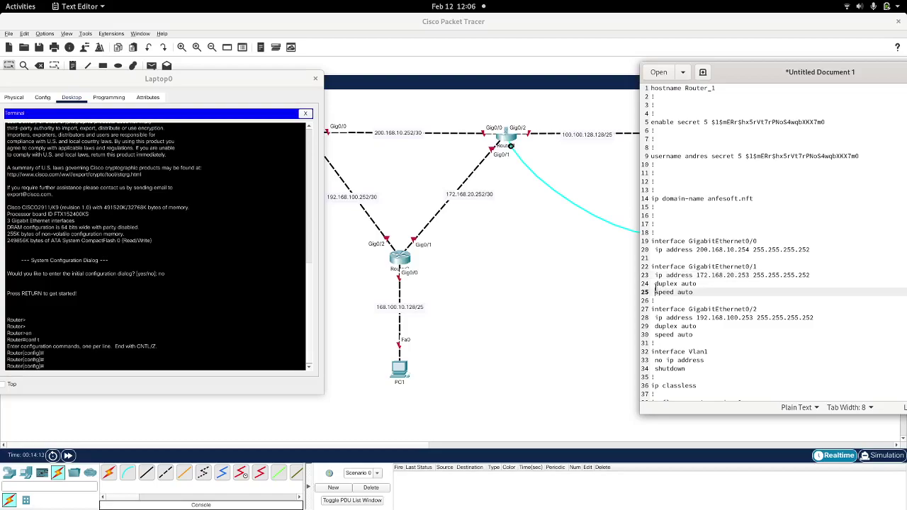
pyautogui.hotkey('shift', 'Down')
pyautogui.hotkey('shift', 'Down')
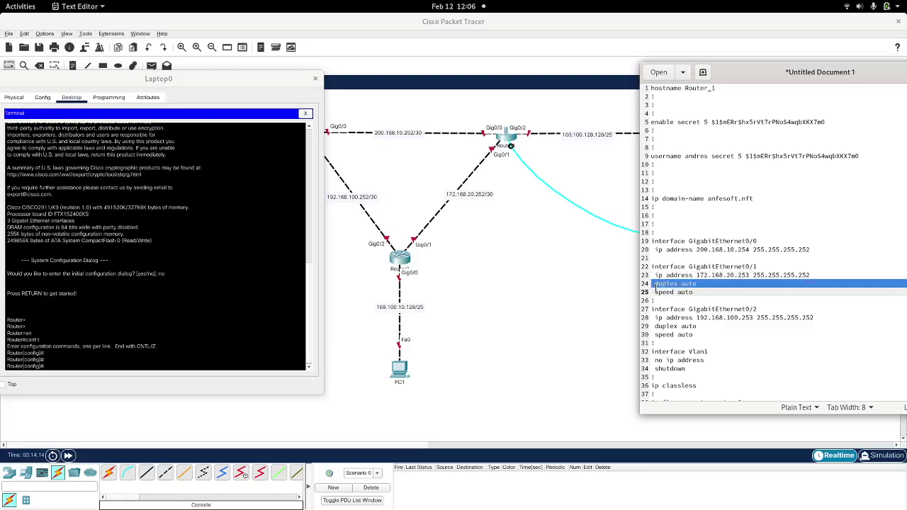
pyautogui.hotkey('shift', 'End')
pyautogui.press('BackSpace')
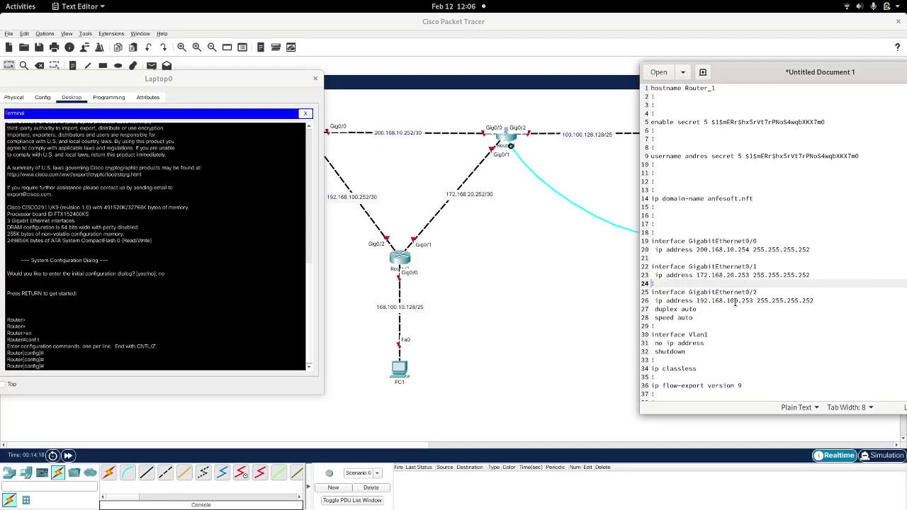
pyautogui.moveTo(752, 300); pyautogui.dragTo(696, 301)
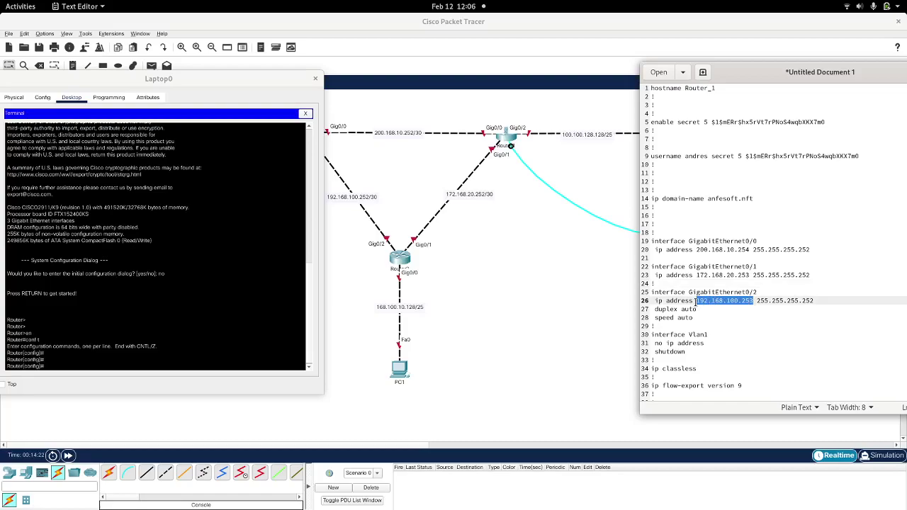
pyautogui.write('100.')
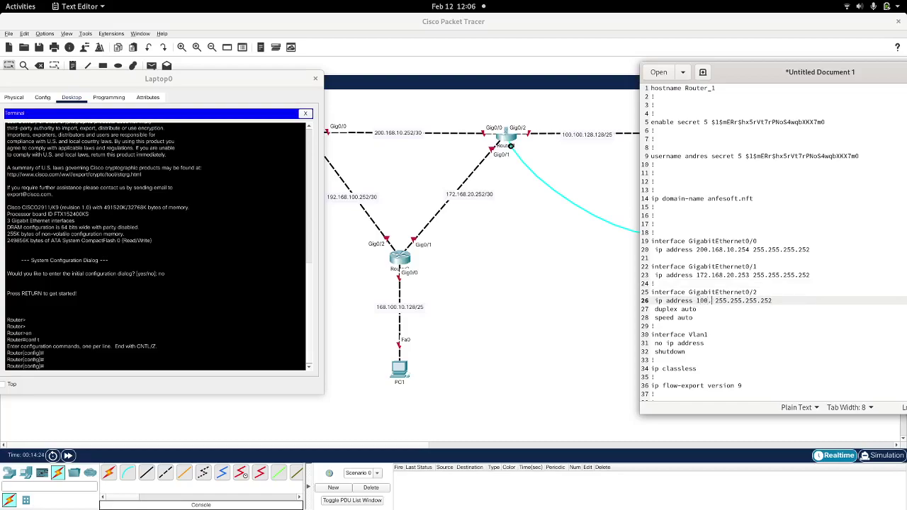
pyautogui.write('100.128.129')
pyautogui.press('Delete')
pyautogui.write('2')
pyautogui.press('Right')
pyautogui.press('Right')
pyautogui.press('BackSpace')
pyautogui.press('BackSpace')
pyautogui.press('BackSpace')
pyautogui.write('128')
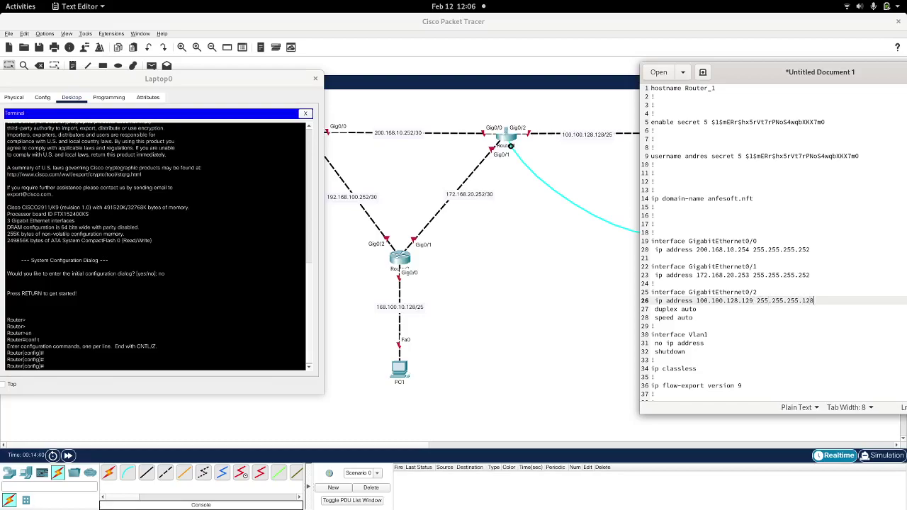
pyautogui.press('Down')
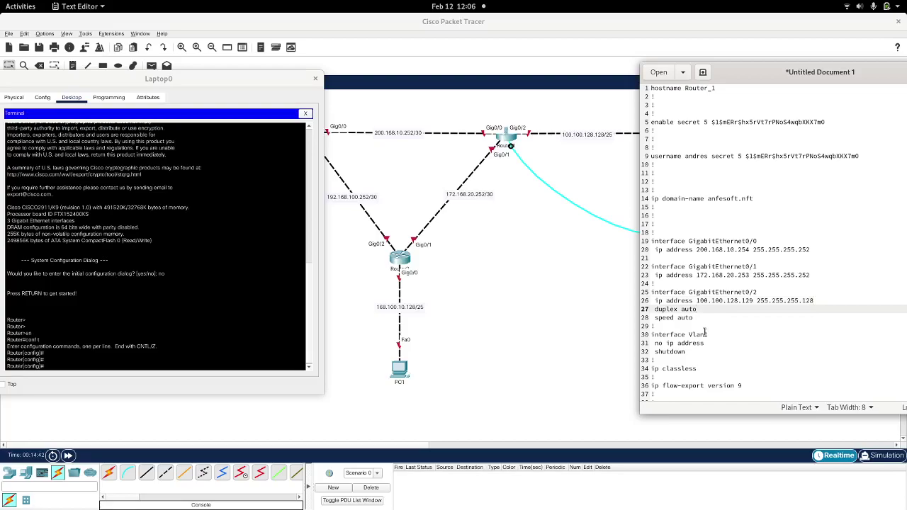
pyautogui.click(656, 317)
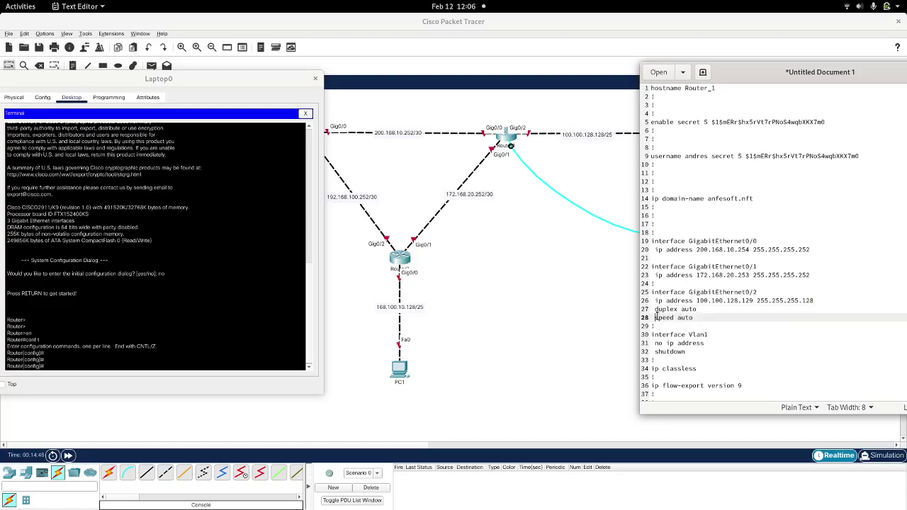
# Step: Delete the block from duplex auto through line aux 0 and add a ! above line vty 0 4
pyautogui.press('Up')
pyautogui.hotkey('shift', 'Down')
pyautogui.hotkey('shift', 'Down')
pyautogui.hotkey('shift', 'Down')
pyautogui.hotkey('shift', 'Down')
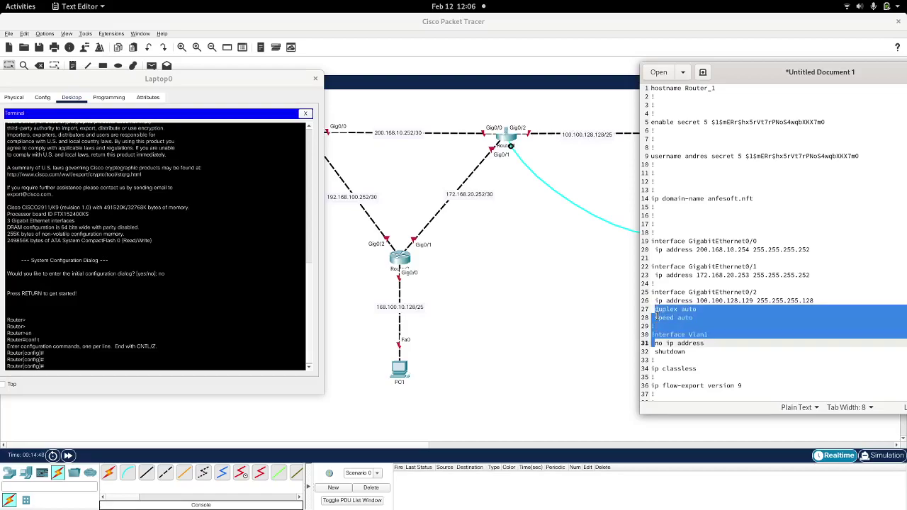
pyautogui.hotkey('shift', 'Down')
pyautogui.hotkey('shift', 'Down')
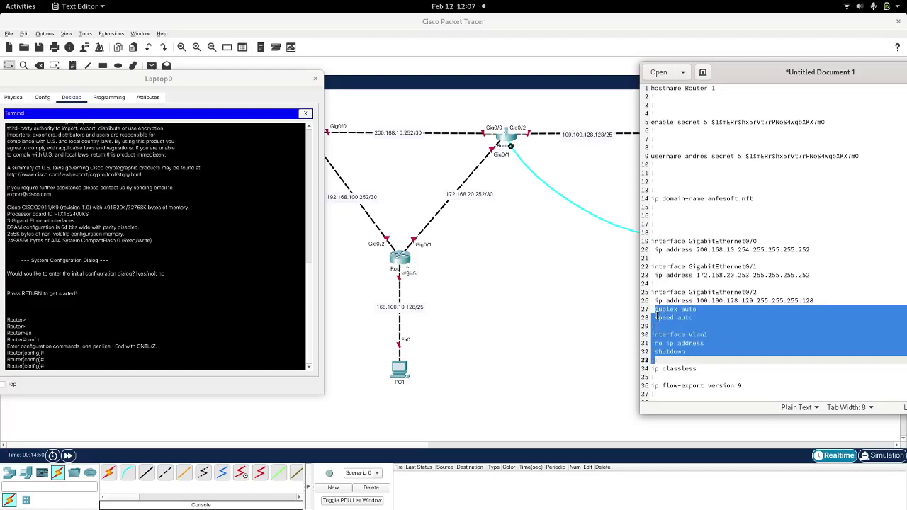
pyautogui.hotkey('shift', 'Down')
pyautogui.hotkey('shift', 'Down')
pyautogui.hotkey('shift', 'Down')
pyautogui.hotkey('shift', 'Down')
pyautogui.hotkey('shift', 'Down')
pyautogui.hotkey('shift', 'Down')
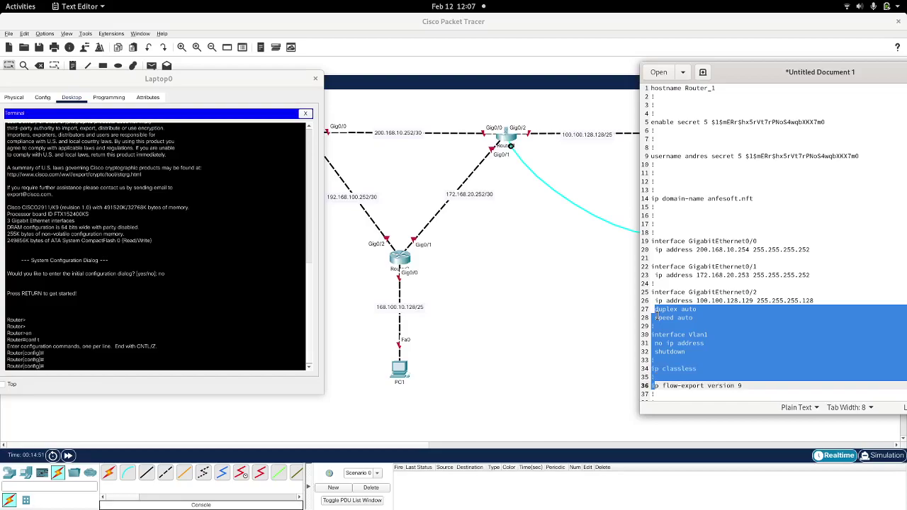
pyautogui.hotkey('shift', 'Down')
pyautogui.hotkey('shift', 'Down')
pyautogui.hotkey('shift', 'Down')
pyautogui.hotkey('shift', 'Down')
pyautogui.hotkey('shift', 'Down')
pyautogui.hotkey('shift', 'Down')
pyautogui.hotkey('shift', 'Down')
pyautogui.hotkey('shift', 'Down')
pyautogui.hotkey('shift', 'Down')
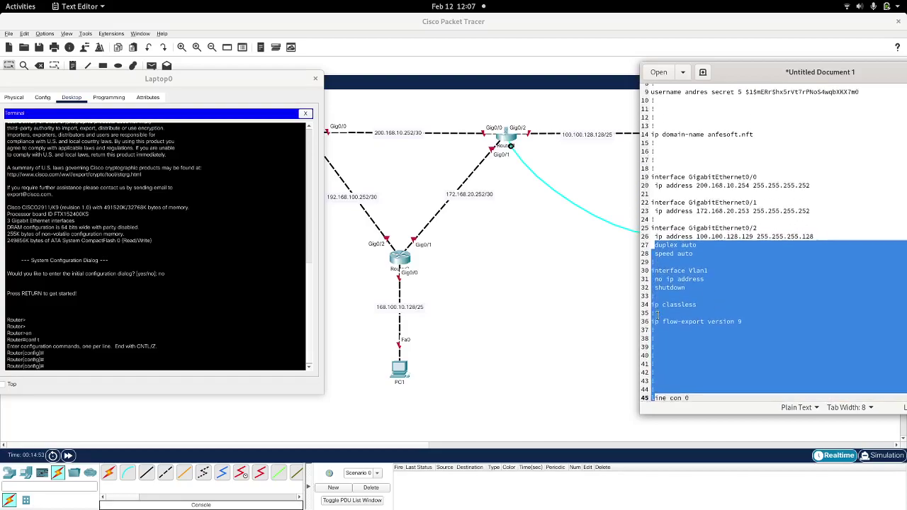
pyautogui.hotkey('shift', 'Up')
pyautogui.hotkey('shift', 'Up')
pyautogui.hotkey('shift', 'Up')
pyautogui.hotkey('shift', 'Down')
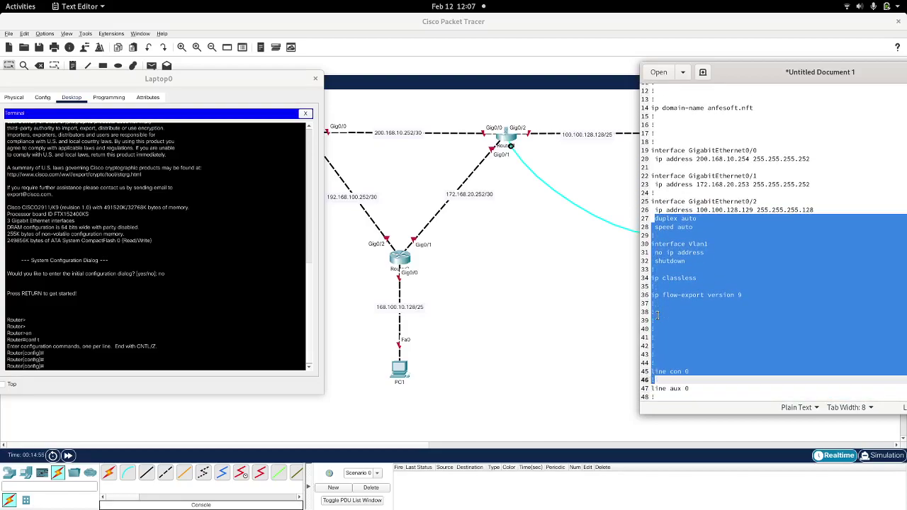
pyautogui.hotkey('shift', 'Down')
pyautogui.hotkey('shift', 'Down')
pyautogui.hotkey('shift', 'Down')
pyautogui.hotkey('shift', 'Down')
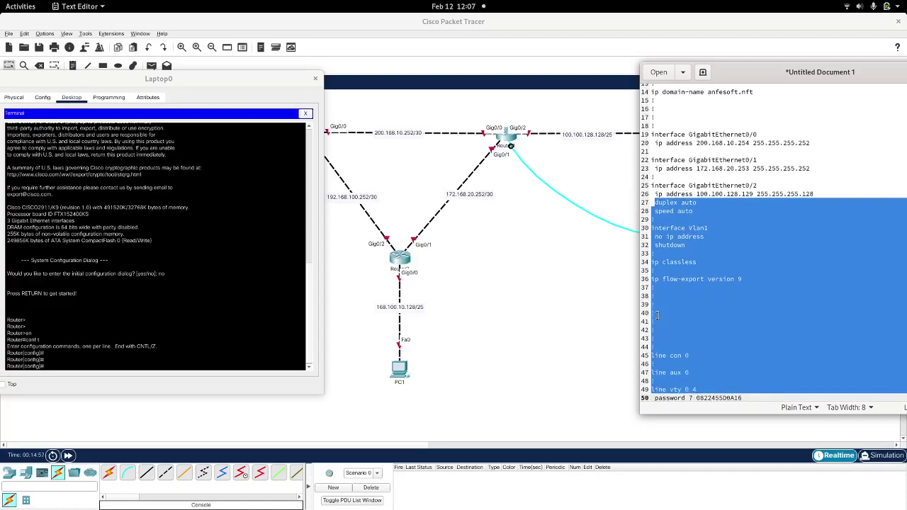
pyautogui.hotkey('shift', 'Up')
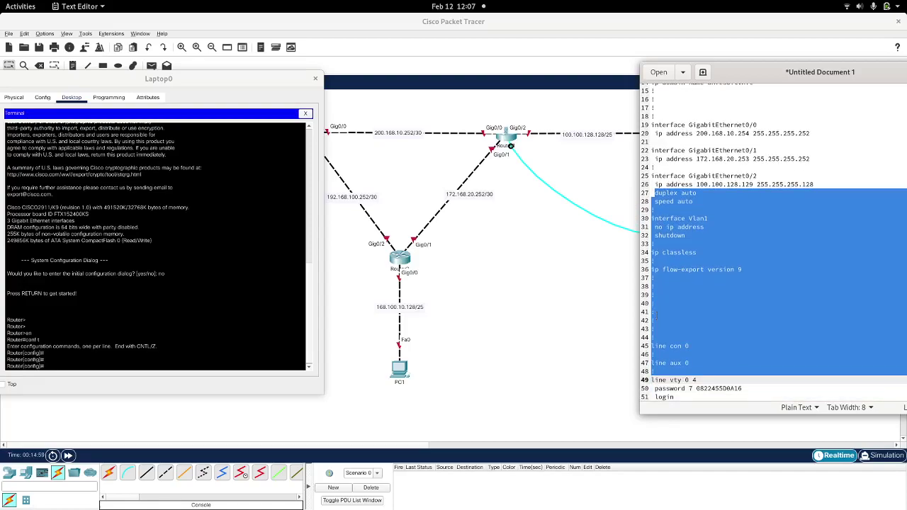
pyautogui.press('Delete')
pyautogui.write('!')
pyautogui.press('Return')
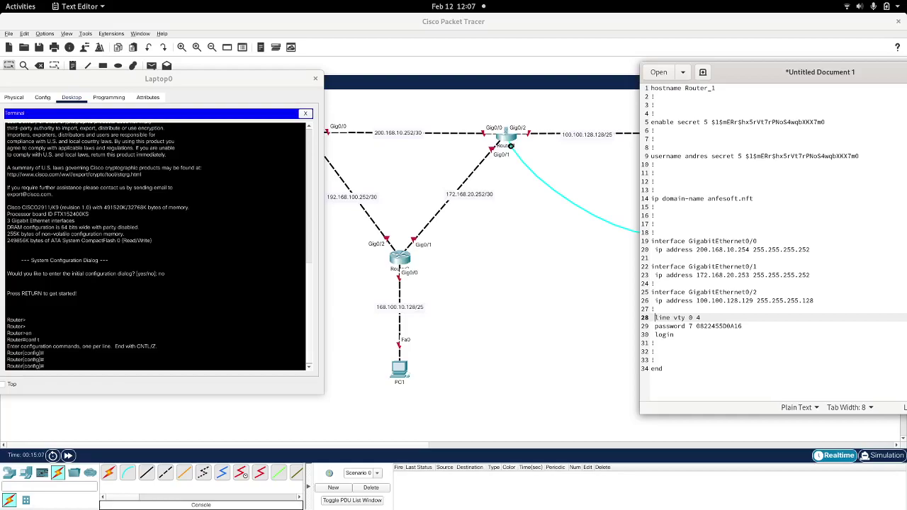
# Step: Move the caret to the empty line under GigabitEthernet0/0
pyautogui.click(654, 326)
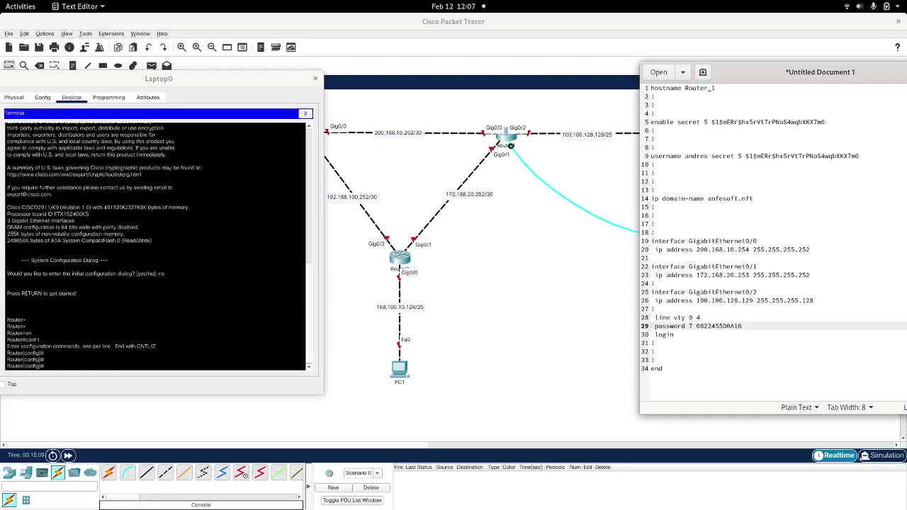
pyautogui.click(654, 334)
pyautogui.press('Down')
pyautogui.press('Down')
pyautogui.press('Down')
pyautogui.press('Down')
pyautogui.press('Up')
pyautogui.press('Up')
pyautogui.press('Up')
pyautogui.press('Up')
pyautogui.press('Up')
pyautogui.press('Up')
pyautogui.press('Up')
pyautogui.press('Up')
pyautogui.press('Up')
pyautogui.press('Up')
pyautogui.press('Up')
pyautogui.press('Up')
pyautogui.press('Up')
pyautogui.press('Up')
pyautogui.press('Up')
pyautogui.press('Up')
pyautogui.press('Up')
pyautogui.press('Up')
pyautogui.press('Up')
pyautogui.press('Up')
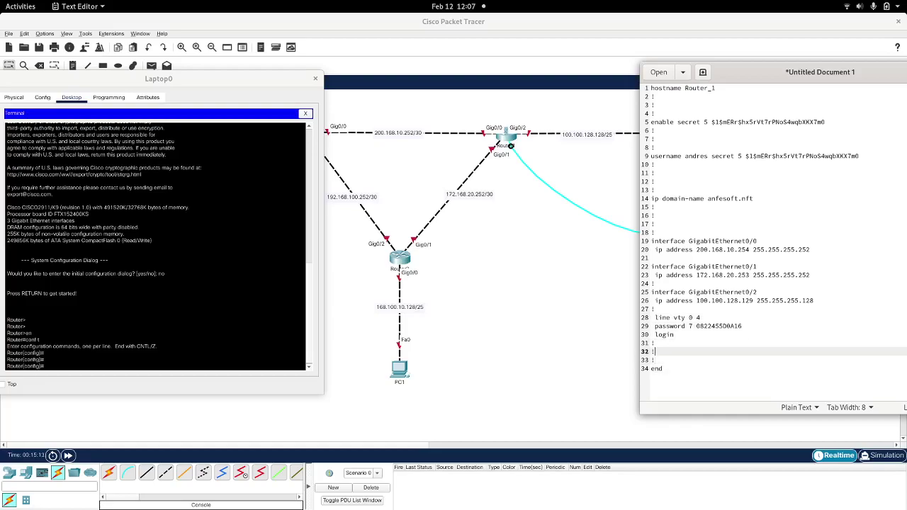
pyautogui.press('Down')
pyautogui.press('Down')
pyautogui.press('Down')
pyautogui.press('Down')
pyautogui.press('Down')
pyautogui.press('Down')
pyautogui.press('Down')
pyautogui.press('Down')
pyautogui.press('Down')
pyautogui.press('Down')
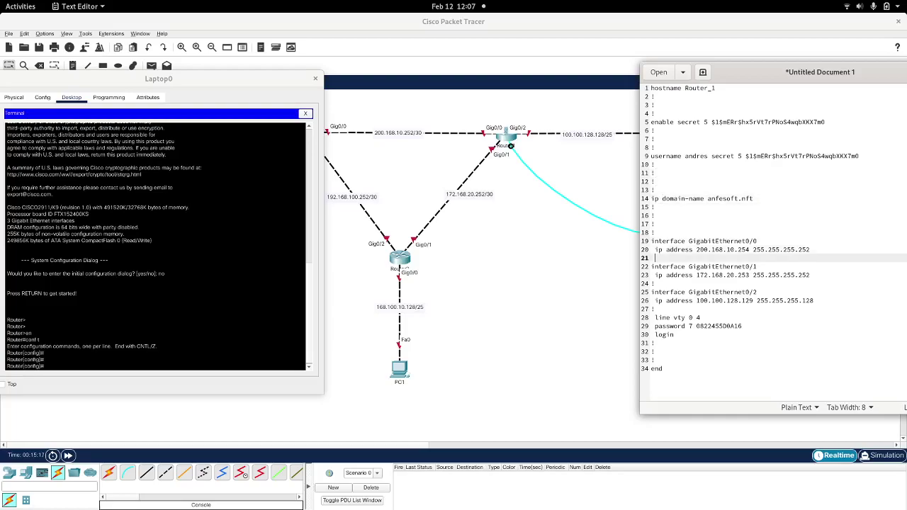
# Step: Add a no shutdown line under Gig0/0, Gig0/1 and Gig0/2
pyautogui.write('no shutdown')
pyautogui.press('Return')
pyautogui.write('!')
pyautogui.press('Down')
pyautogui.press('Down')
pyautogui.press('Down')
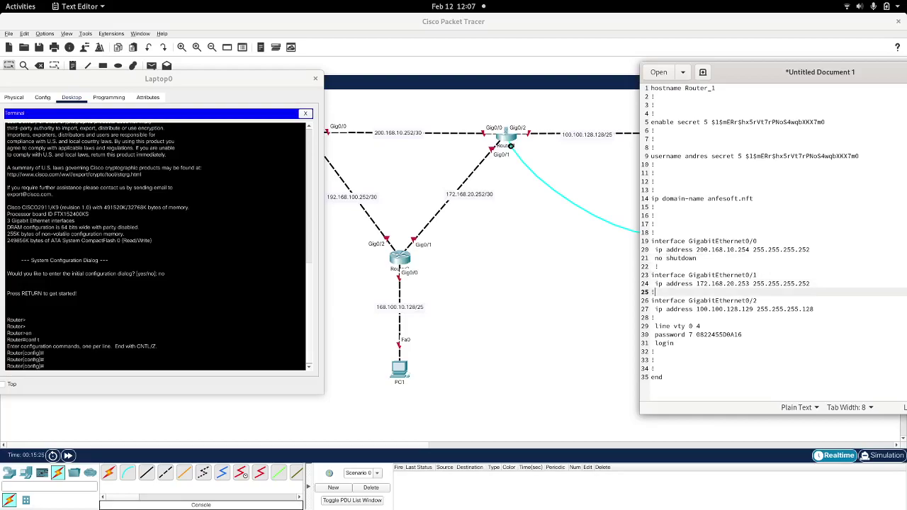
pyautogui.press('Return')
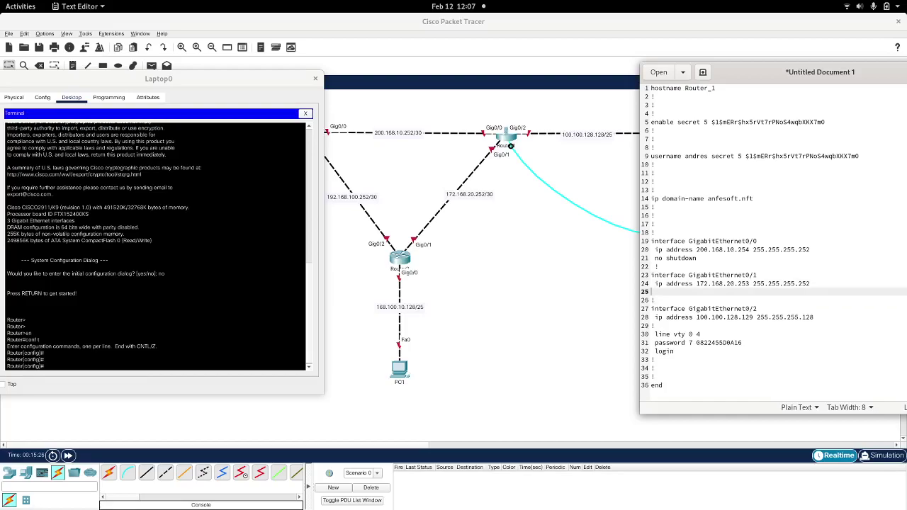
pyautogui.write('no sho')
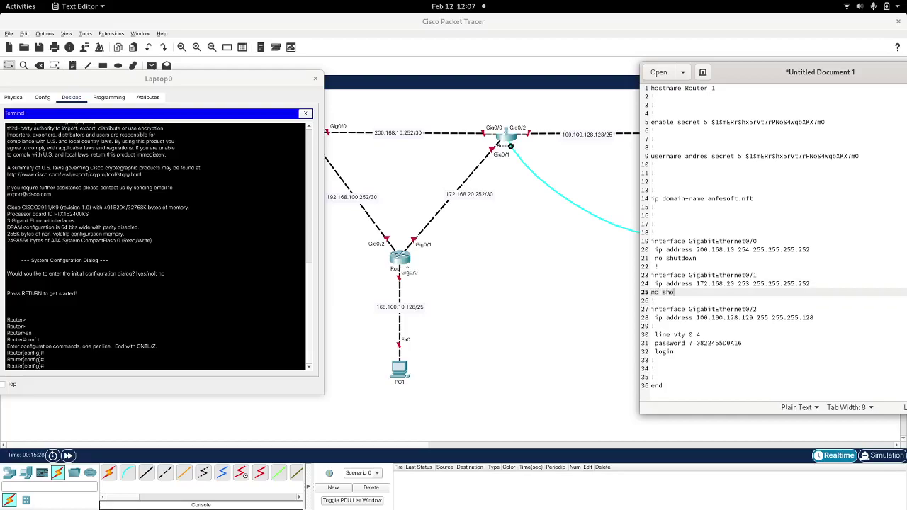
pyautogui.press('BackSpace')
pyautogui.write('utdown')
pyautogui.press('Down')
pyautogui.press('Down')
pyautogui.press('Down')
pyautogui.press('Down')
pyautogui.press('Return')
pyautogui.press('Up')
pyautogui.write('no shutdw')
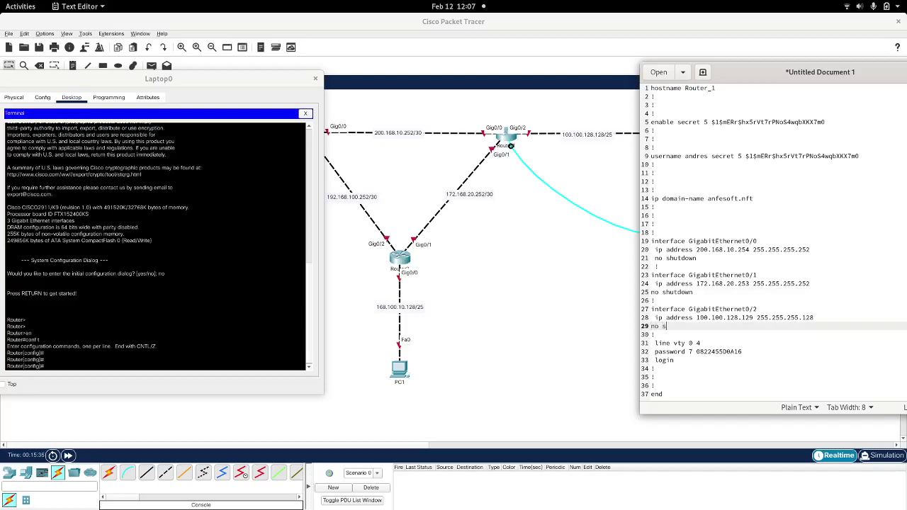
pyautogui.press('BackSpace')
pyautogui.write('ow')
# Step: Select the entire Router_1 config text with Ctrl+A
pyautogui.press('Down')
pyautogui.press('Down')
pyautogui.press('Down')
pyautogui.press('Down')
pyautogui.press('Down')
pyautogui.press('Down')
pyautogui.press('Down')
pyautogui.press('Down')
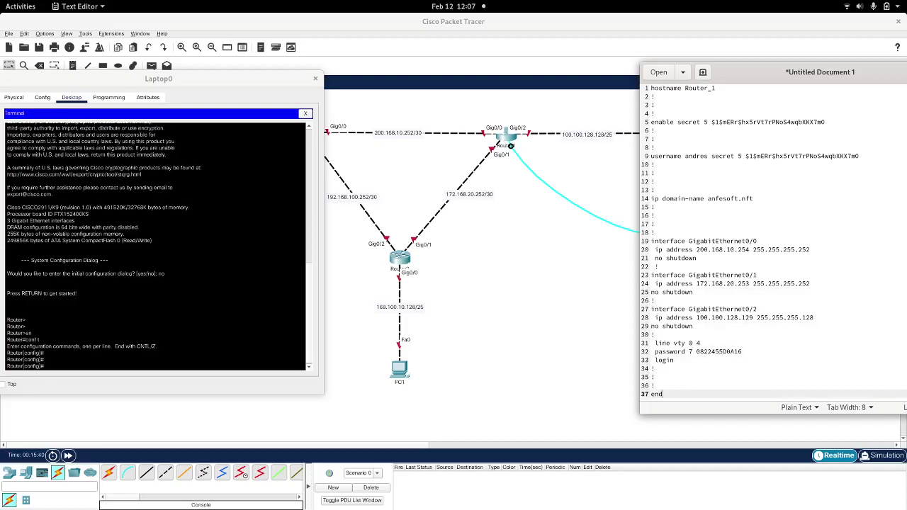
pyautogui.press('Up')
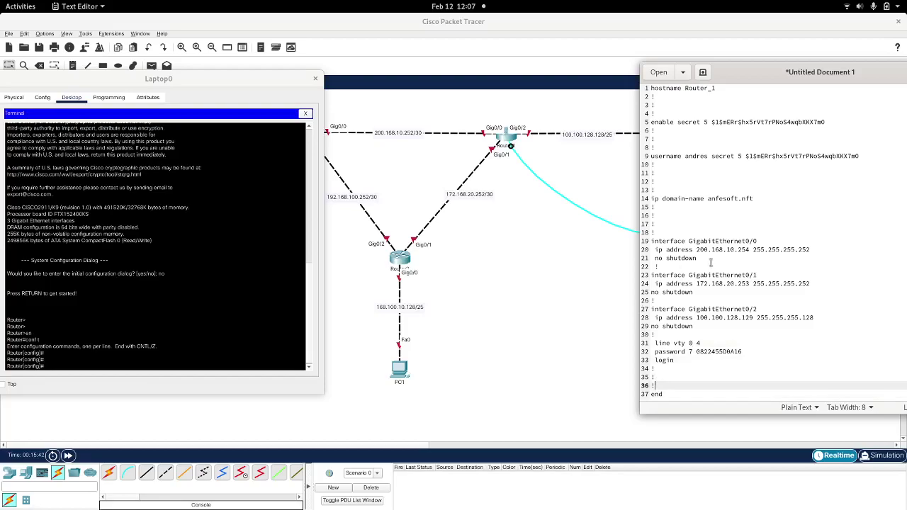
pyautogui.click(726, 216)
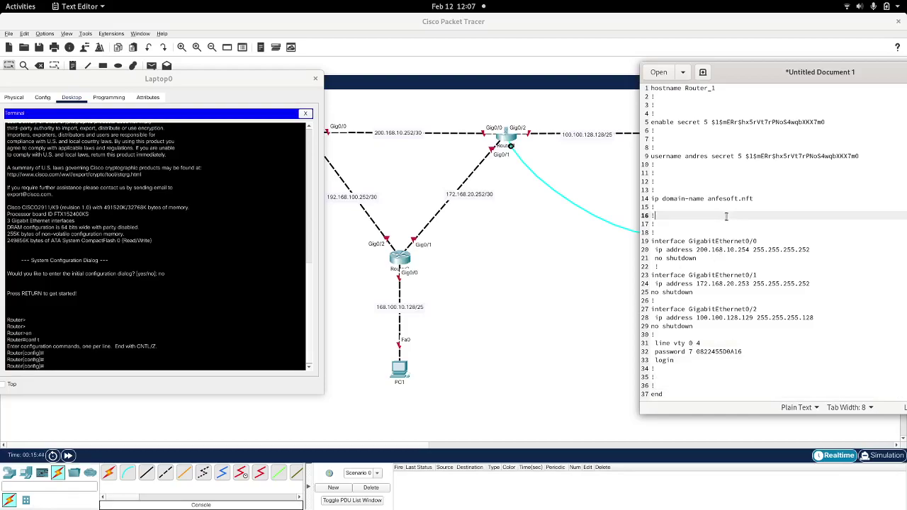
pyautogui.hotkey('ctrl', 'a')
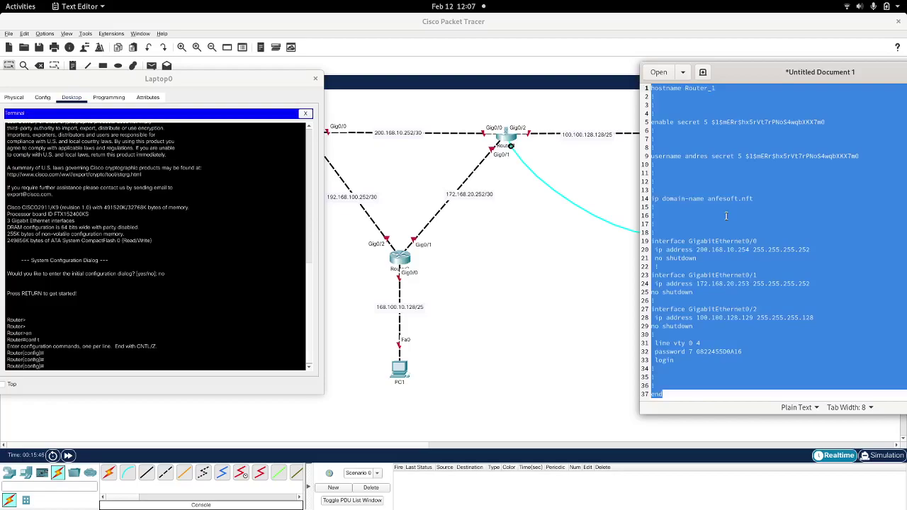
# Step: Paste the Router_1 config into Laptop0's router console and check the Router_1# prompt
pyautogui.click(141, 292)
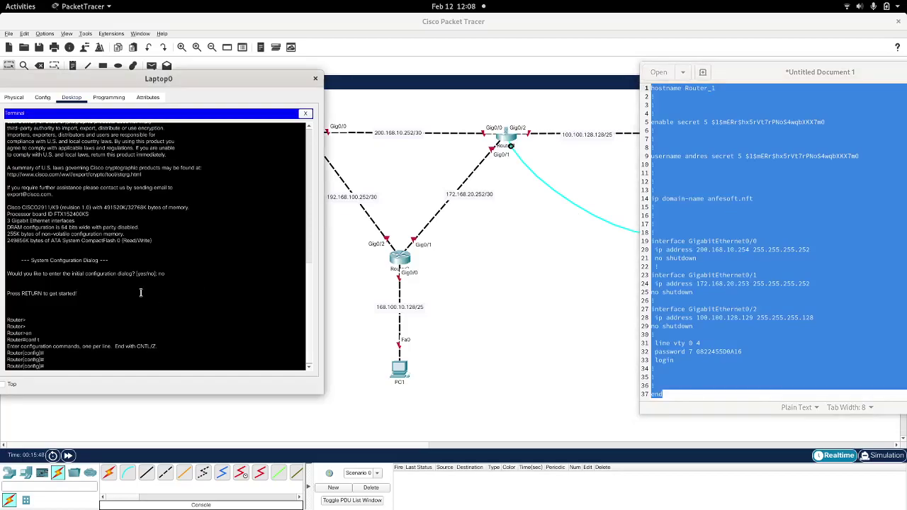
pyautogui.press('Return')
pyautogui.press('Return')
pyautogui.press('Return')
pyautogui.press('Return')
pyautogui.press('Return')
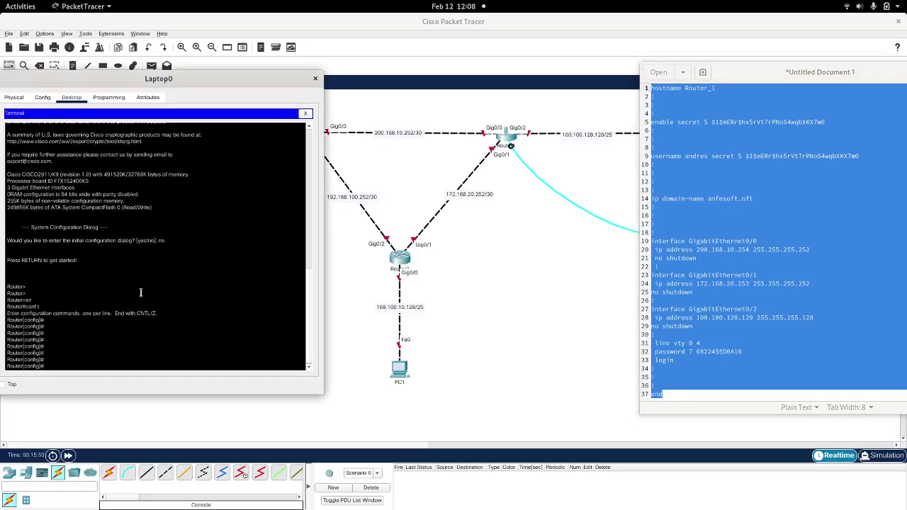
pyautogui.rightClick(141, 295)
pyautogui.click(161, 306)
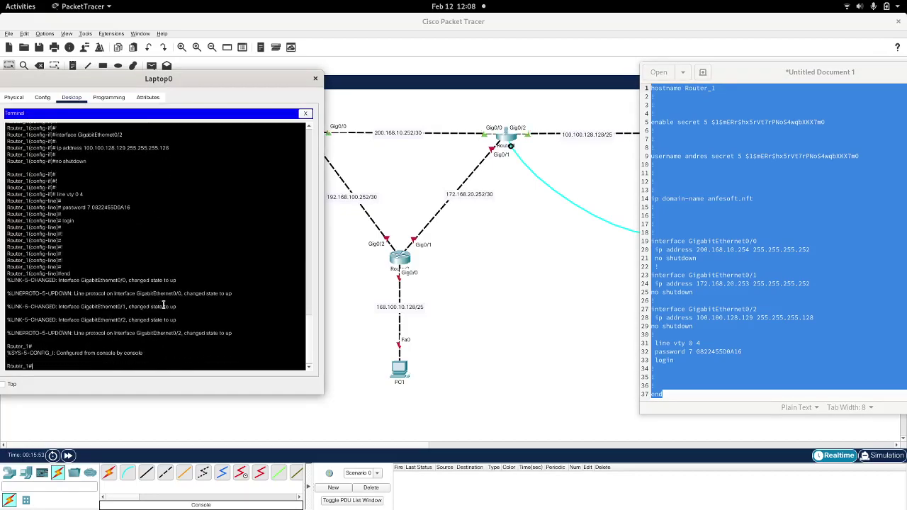
pyautogui.doubleClick(24, 365)
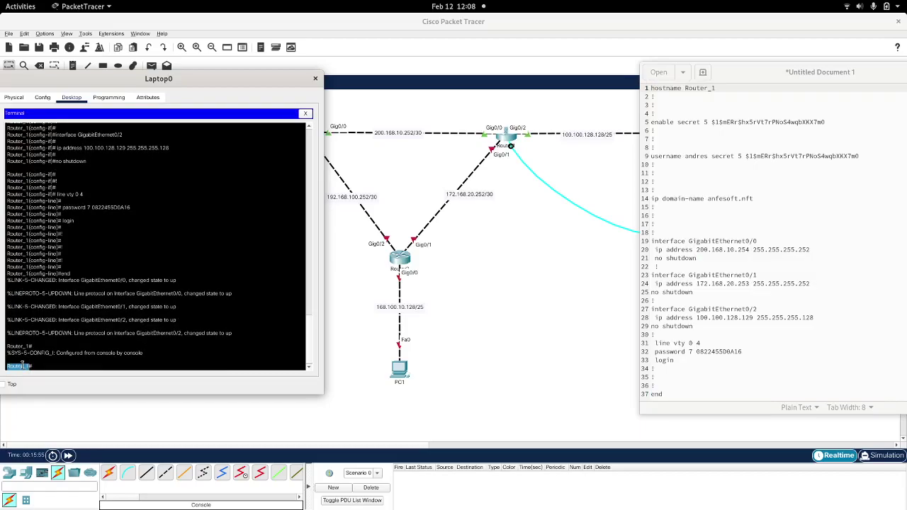
pyautogui.moveTo(198, 79); pyautogui.dragTo(369, 81)
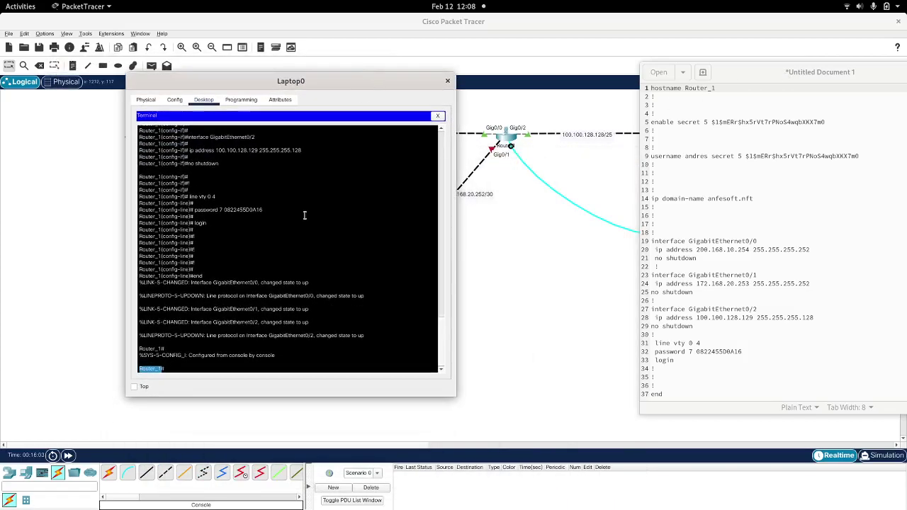
pyautogui.click(180, 356)
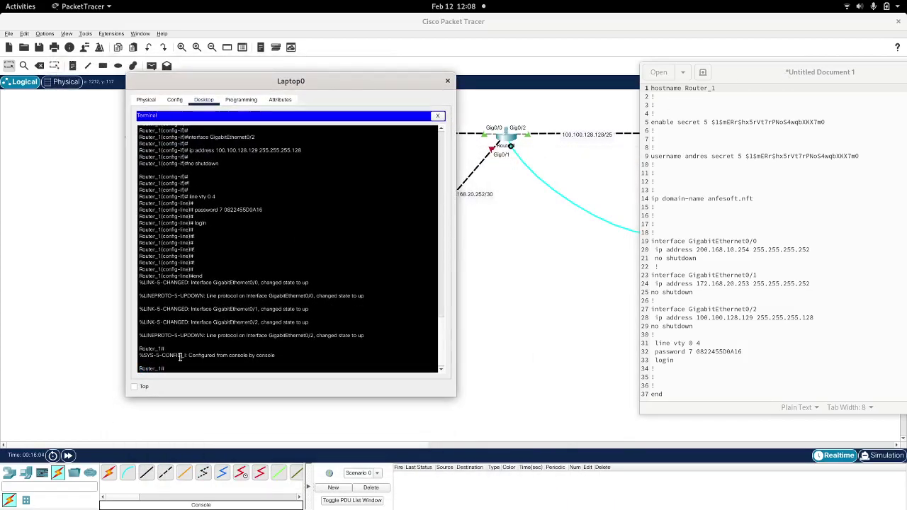
pyautogui.tripleClick(135, 368)
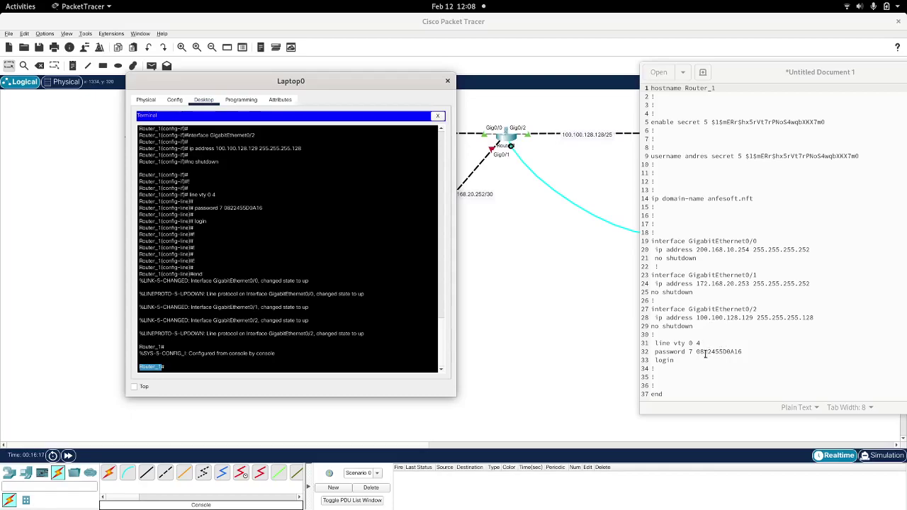
# Step: Display Router_1's routing table with show ip route in Laptop0's terminal
pyautogui.click(354, 293)
pyautogui.press('Return')
pyautogui.press('Return')
pyautogui.press('Return')
pyautogui.press('Return')
pyautogui.moveTo(319, 85); pyautogui.dragTo(328, 59)
pyautogui.write('show')
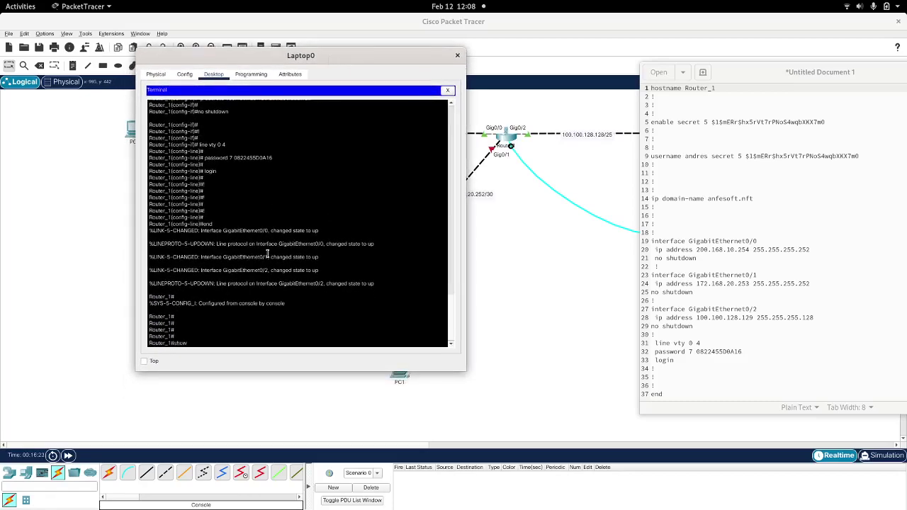
pyautogui.write(' ip route')
pyautogui.press('Return')
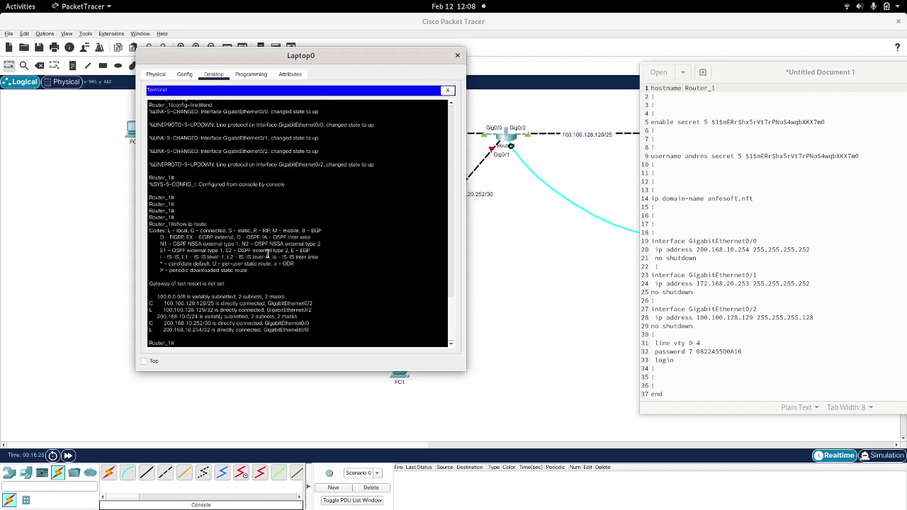
# Step: Show Router_1's full running-config and page through its interface addresses and vty login
pyautogui.write('show ru')
pyautogui.press('Tab')
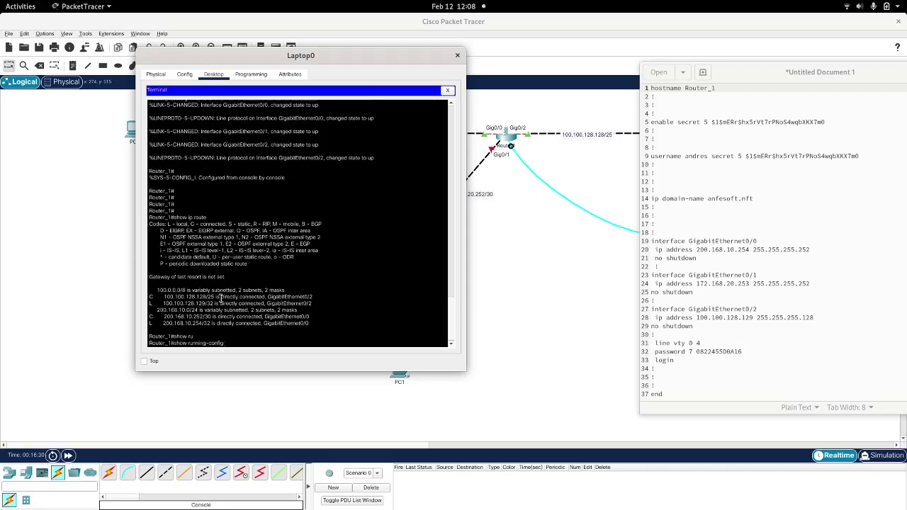
pyautogui.press('Return')
pyautogui.press('space')
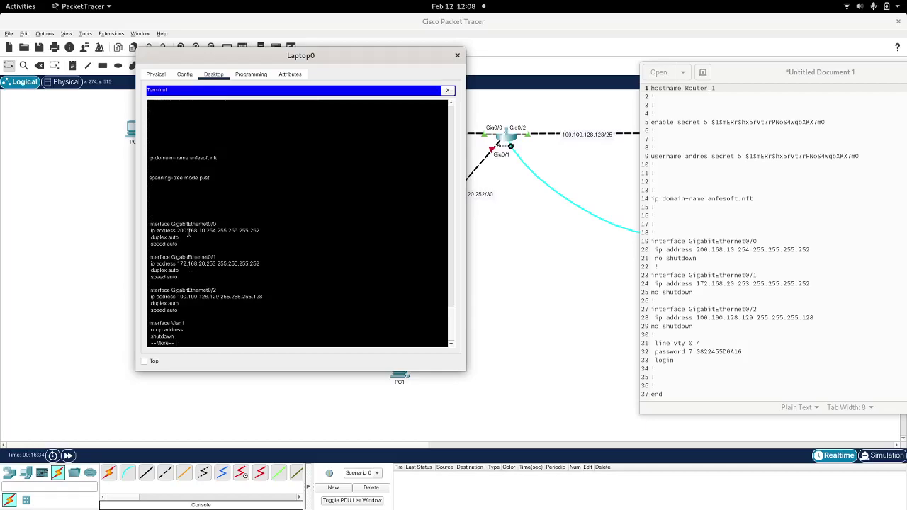
pyautogui.tripleClick(187, 232)
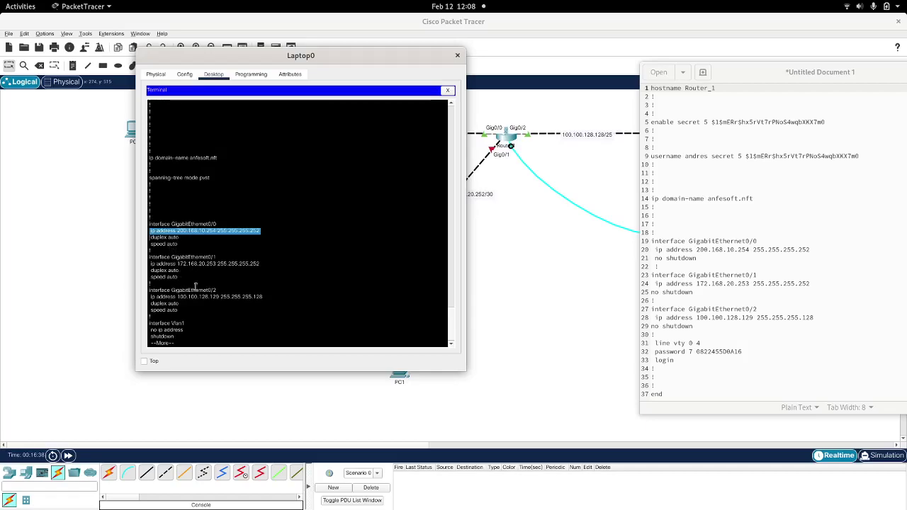
pyautogui.press('space')
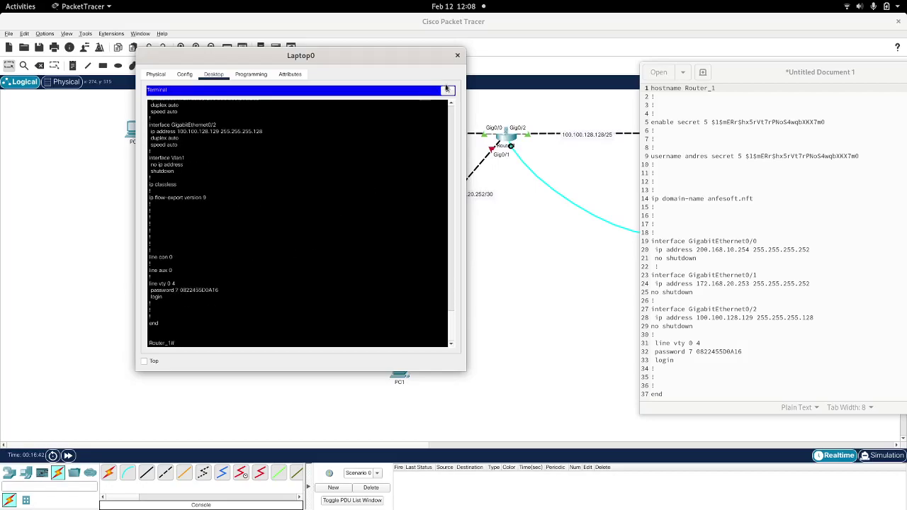
pyautogui.moveTo(780, 81); pyautogui.dragTo(635, 82)
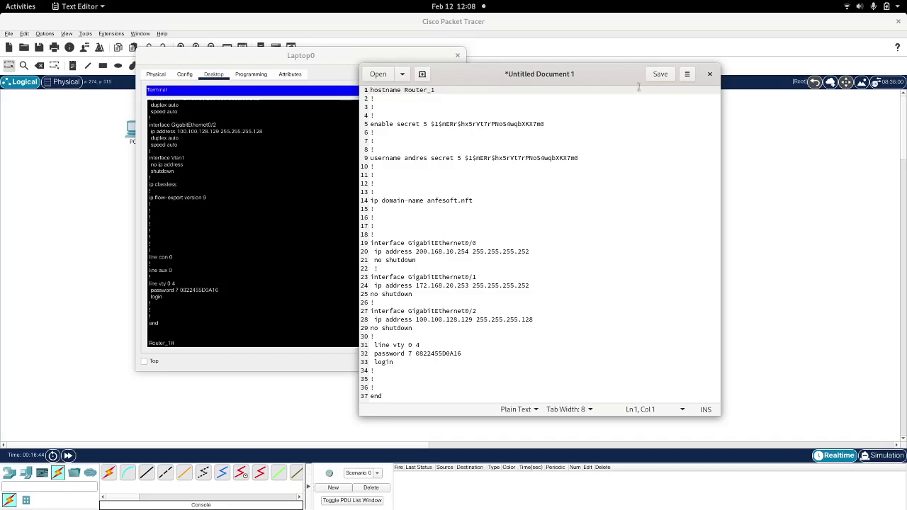
# Step: Bring up PC0's IP Configuration panel from its Desktop
pyautogui.click(723, 59)
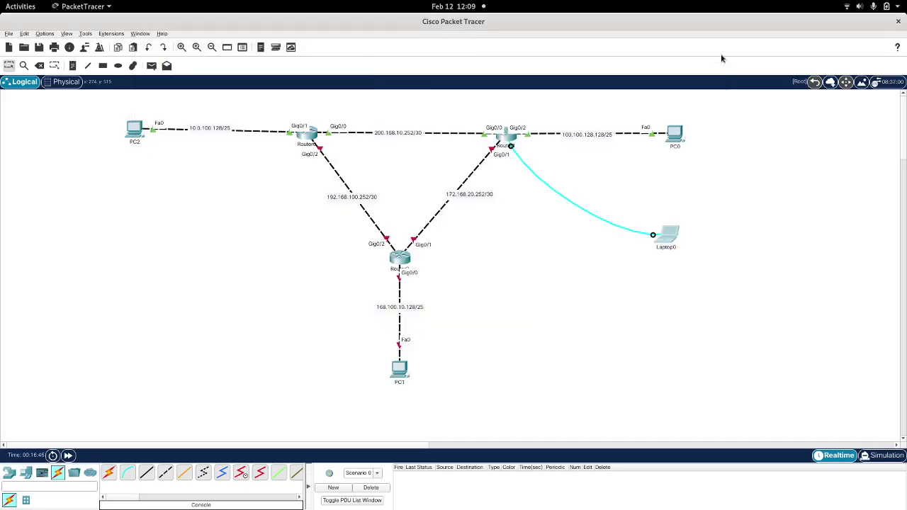
pyautogui.click(675, 134)
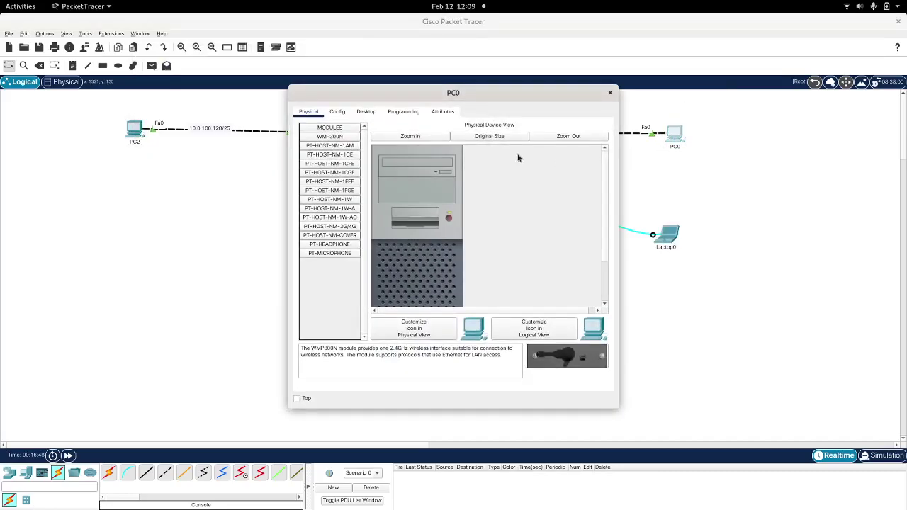
pyautogui.click(366, 111)
pyautogui.moveTo(388, 95); pyautogui.dragTo(658, 172)
pyautogui.click(596, 225)
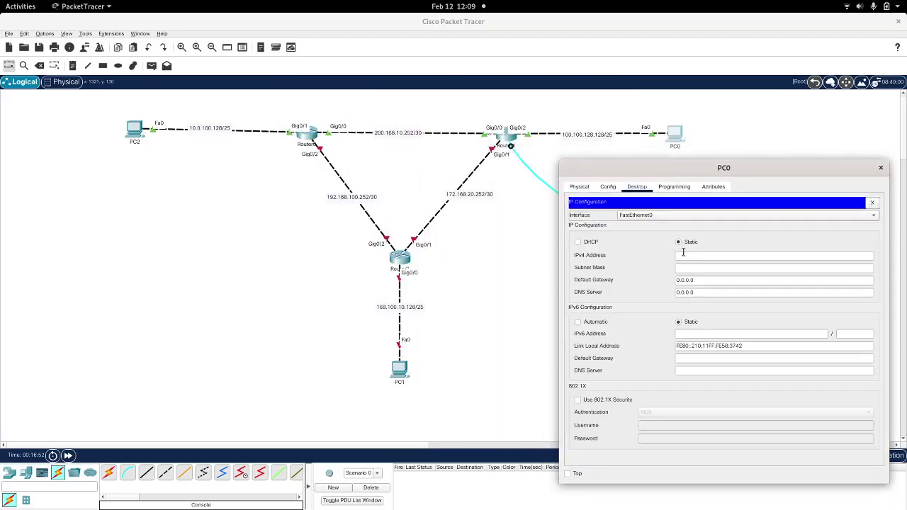
# Step: Enter PC0's IPv4 100.100.128.130, mask 255.255.255.128 and gateway 100.100.128.129
pyautogui.click(716, 257)
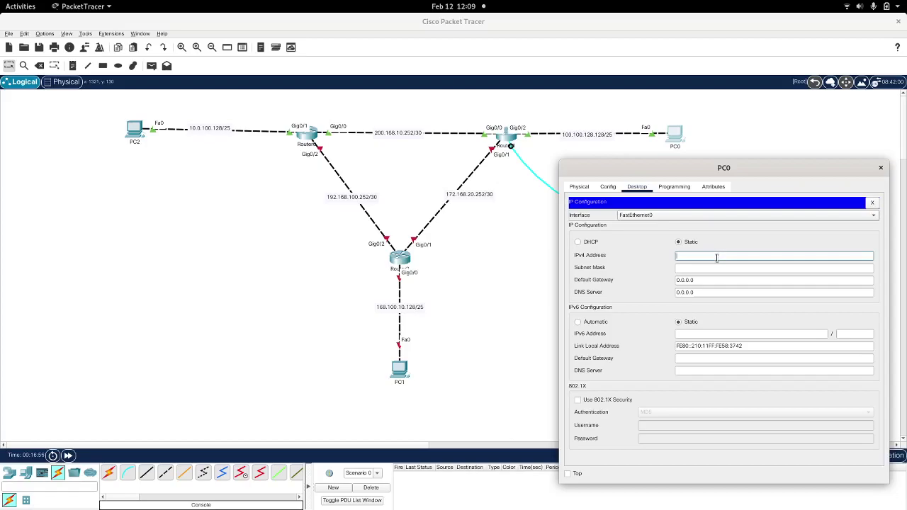
pyautogui.write('100.100.128.130')
pyautogui.doubleClick(716, 258)
pyautogui.hotkey('ctrl', 'c')
pyautogui.press('Tab')
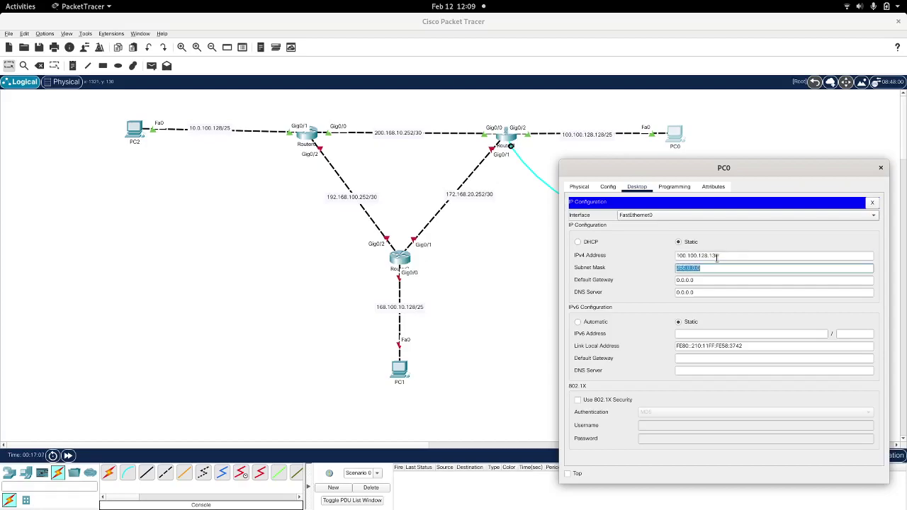
pyautogui.write('255.255.255.128')
pyautogui.press('Tab')
pyautogui.hotkey('ctrl', 'v')
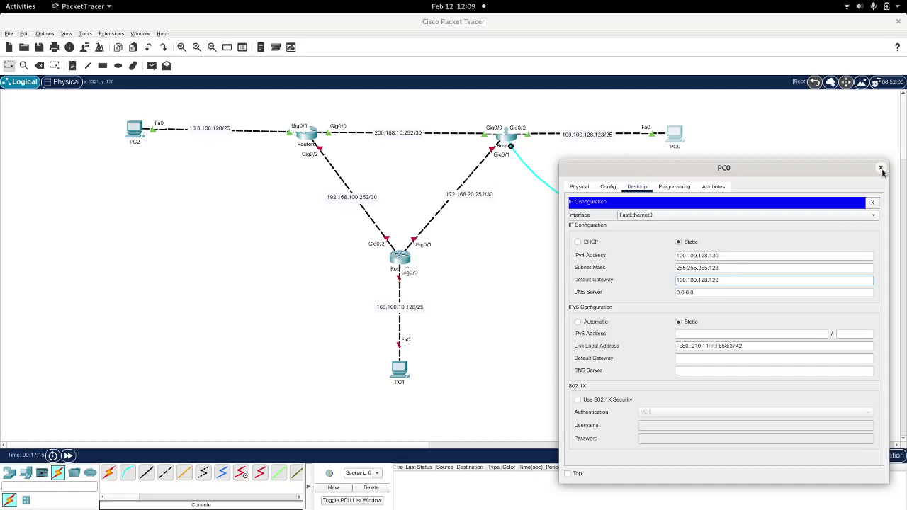
pyautogui.click(881, 167)
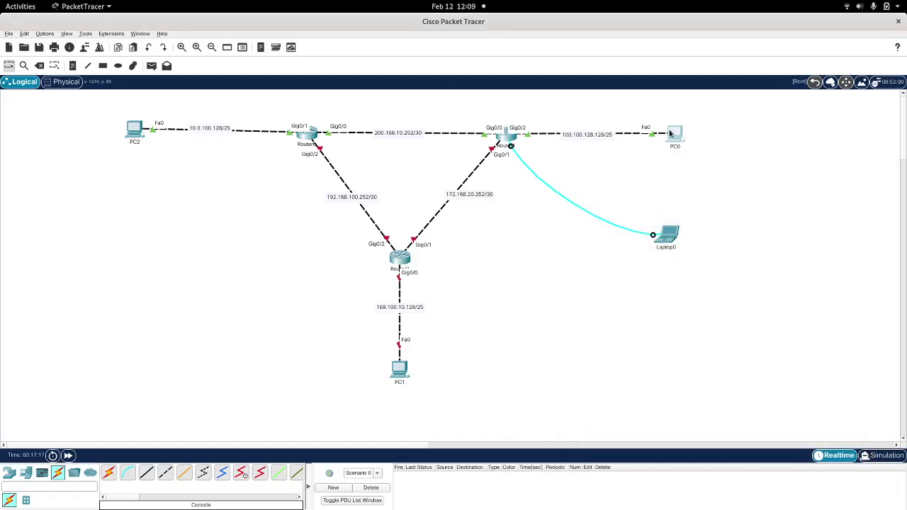
pyautogui.click(669, 133)
# Step: Ping gateway 100.100.128.129 from PC0's Command Prompt, then close PC0's window
pyautogui.click(510, 148)
pyautogui.moveTo(439, 91); pyautogui.dragTo(698, 148)
pyautogui.write('ping 100.')
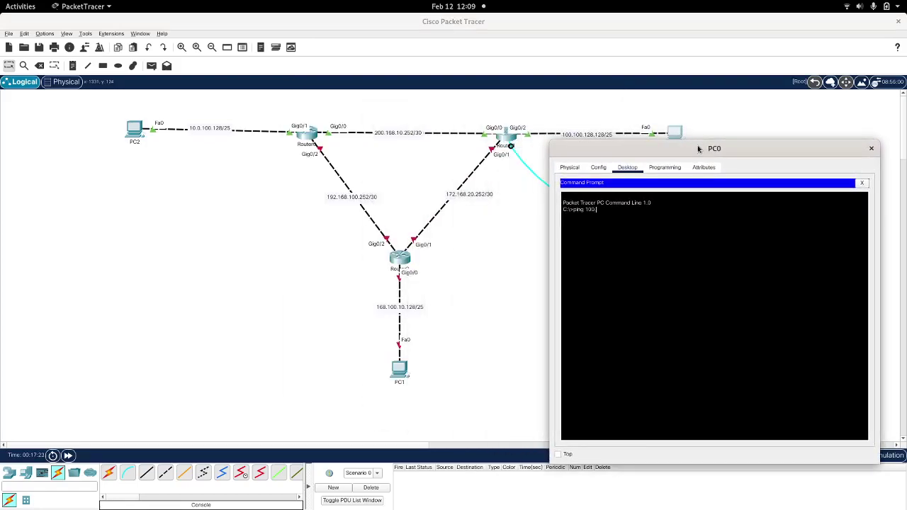
pyautogui.write('100.128.129')
pyautogui.press('Return')
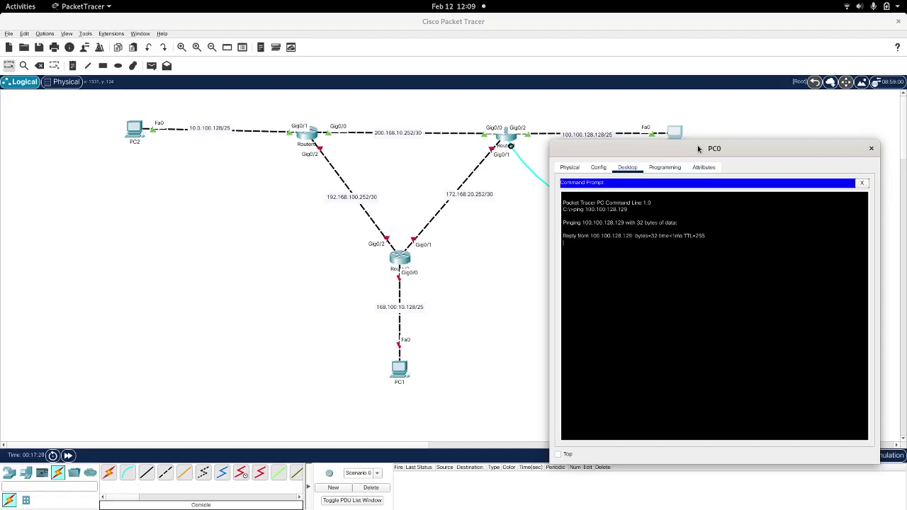
pyautogui.click(871, 149)
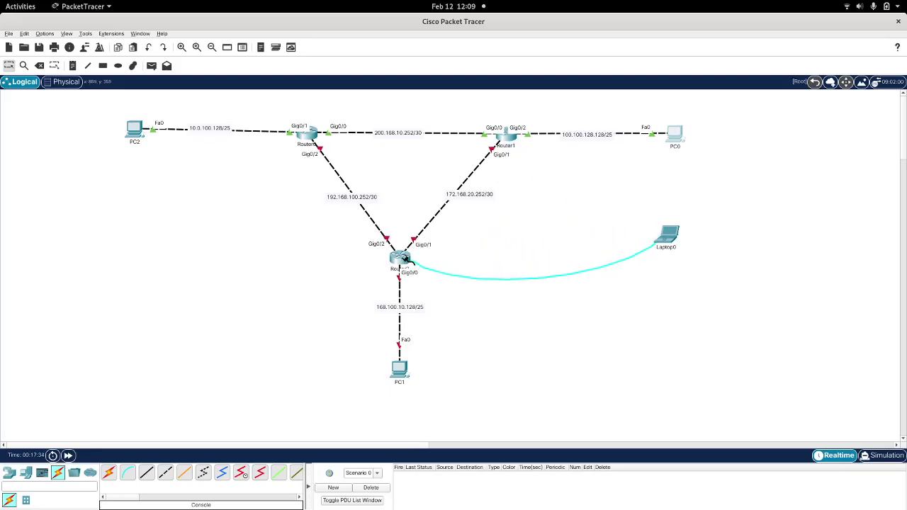
# Step: Attach Laptop0's console cable to the bottom router's Console port and open its terminal
pyautogui.click(400, 260)
pyautogui.click(443, 272)
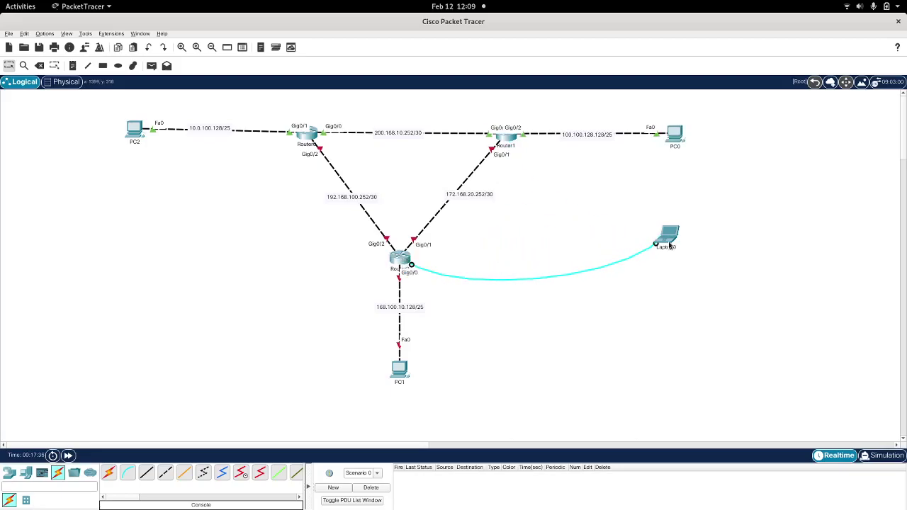
pyautogui.click(668, 234)
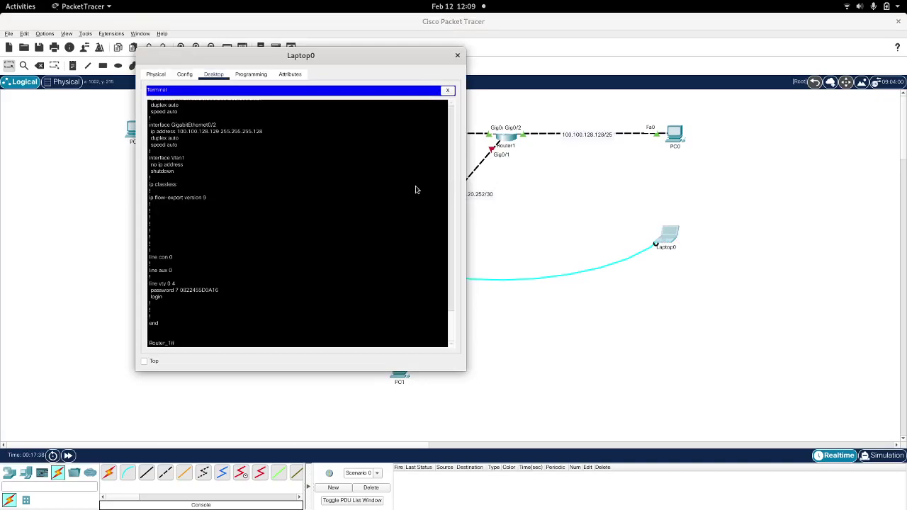
# Step: Tile the Text Editor holding the Router_1 config beside Laptop0's terminal
pyautogui.hotkey('alt', 'Tab')
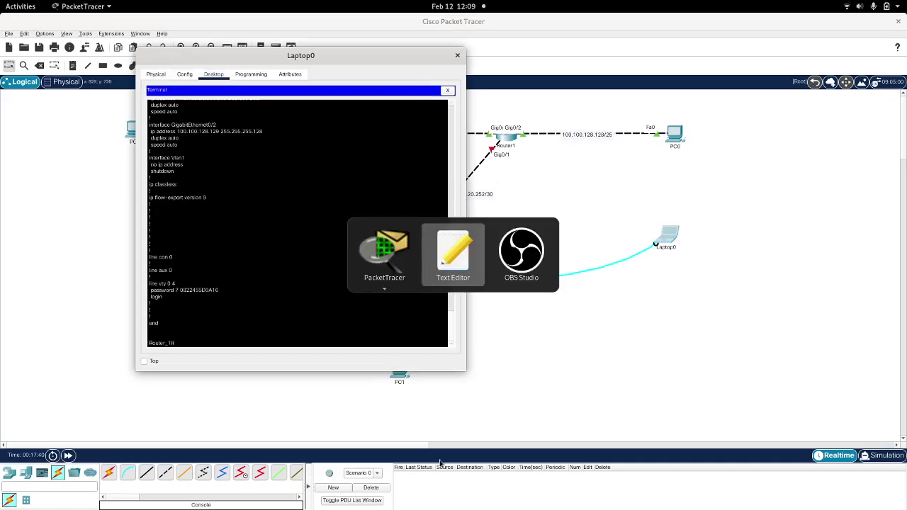
pyautogui.moveTo(347, 60); pyautogui.dragTo(179, 81)
pyautogui.moveTo(462, 80); pyautogui.dragTo(695, 44)
pyautogui.click(682, 54)
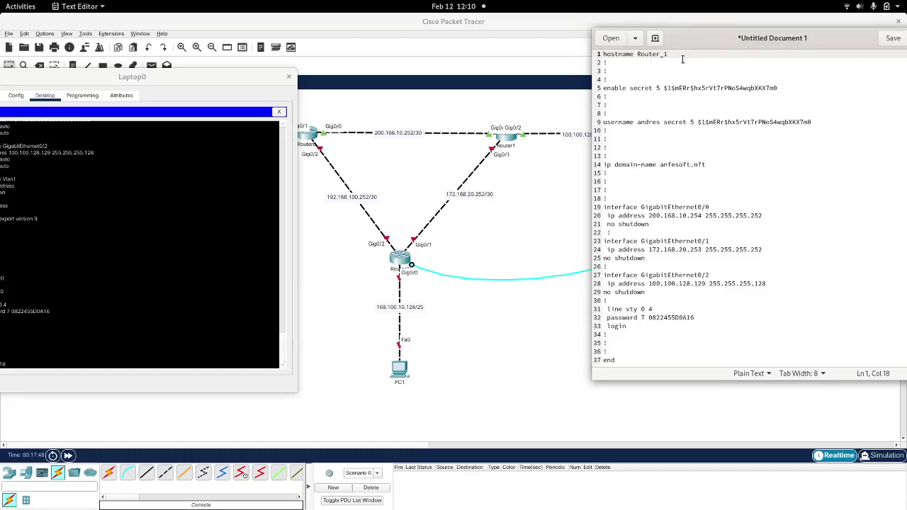
# Step: Change the hostname to Router_2 and set Gig0/0 to 168.100.10.129 255.255.255.128
pyautogui.press('BackSpace')
pyautogui.write('2')
pyautogui.moveTo(702, 215); pyautogui.dragTo(649, 224)
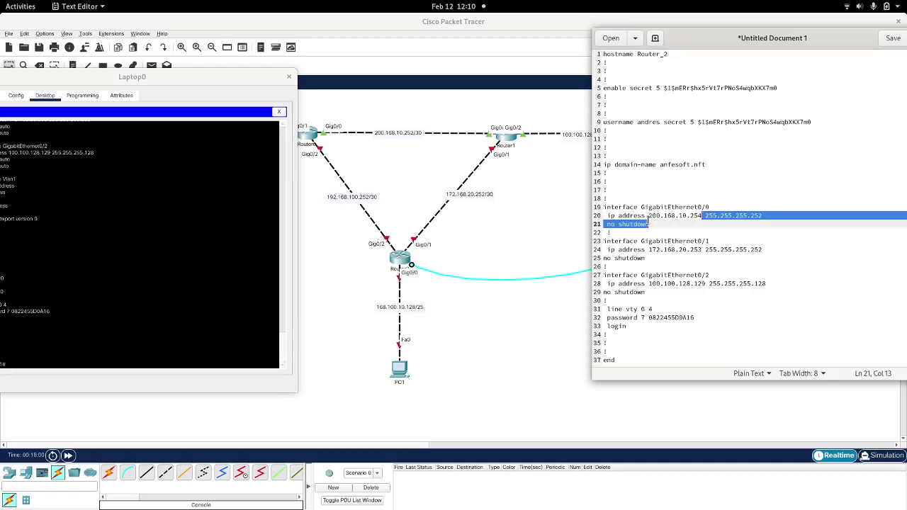
pyautogui.click(650, 216)
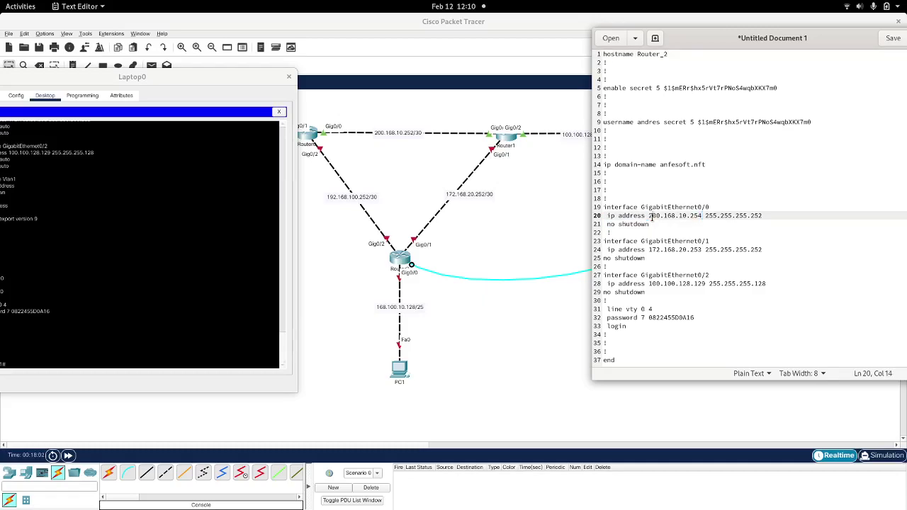
pyautogui.hotkey('shift', 'Right')
pyautogui.hotkey('shift', 'Right')
pyautogui.hotkey('shift', 'Right')
pyautogui.hotkey('shift', 'Right')
pyautogui.hotkey('shift', 'Right')
pyautogui.hotkey('shift', 'Right')
pyautogui.hotkey('shift', 'Right')
pyautogui.hotkey('shift', 'Right')
pyautogui.hotkey('shift', 'Right')
pyautogui.hotkey('shift', 'Right')
pyautogui.hotkey('shift', 'Right')
pyautogui.hotkey('shift', 'Right')
pyautogui.hotkey('shift', 'Right')
pyautogui.write('168')
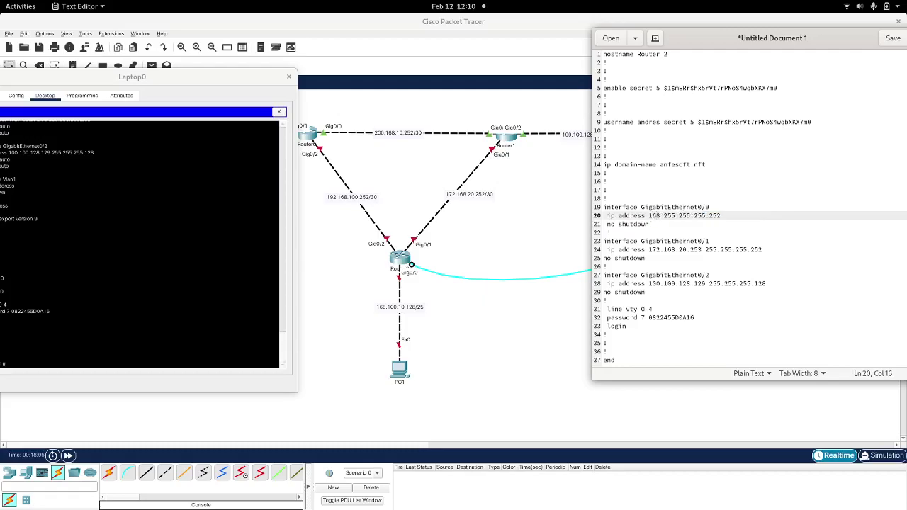
pyautogui.write('.100.10.12')
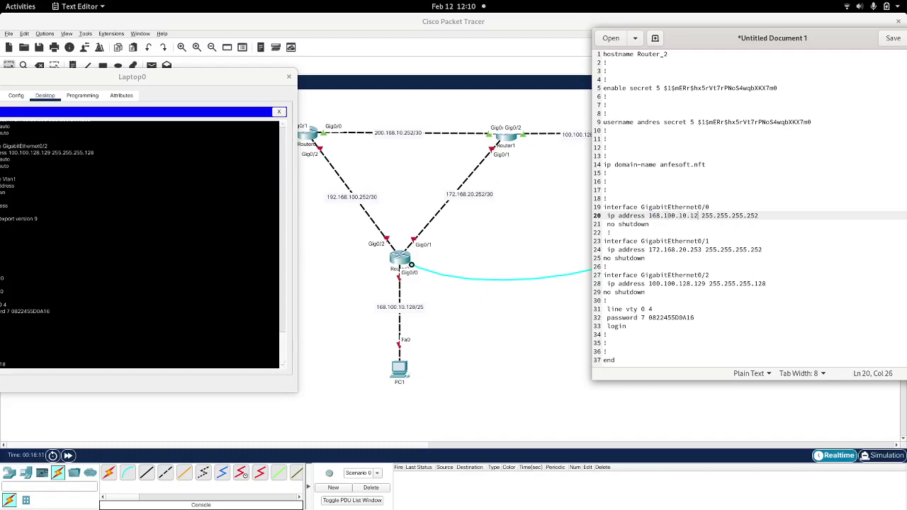
pyautogui.write('9')
pyautogui.click(761, 215)
pyautogui.hotkey('shift', 'Left')
pyautogui.hotkey('shift', 'Left')
pyautogui.hotkey('shift', 'Left')
pyautogui.write('128')
# Step: Correct the Gig0/1 address to 172.168.20.254
pyautogui.click(681, 249)
pyautogui.press('BackSpace')
pyautogui.write('2')
pyautogui.click(700, 250)
pyautogui.press('BackSpace')
pyautogui.write('4')
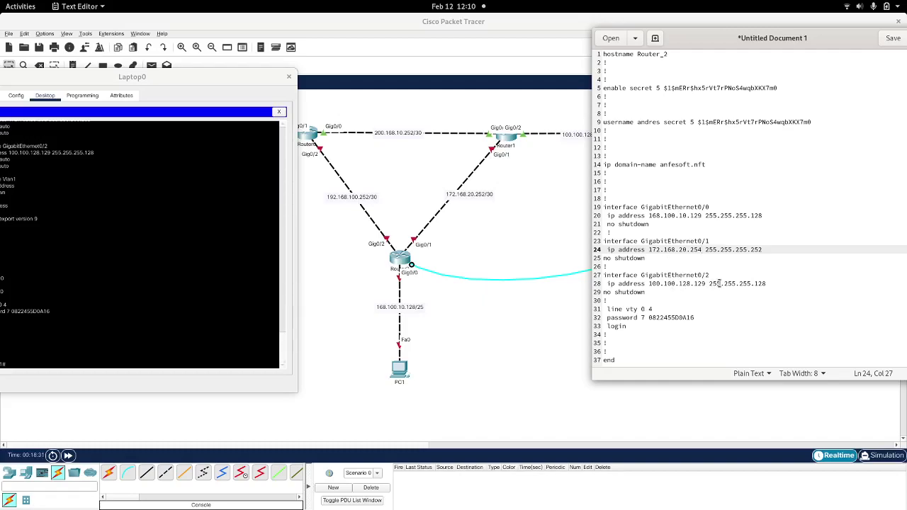
# Step: Set Gig0/2 to 192.168.100.254 with mask 255.255.255.252 and select the whole config
pyautogui.moveTo(707, 284); pyautogui.dragTo(647, 282)
pyautogui.write('192.1')
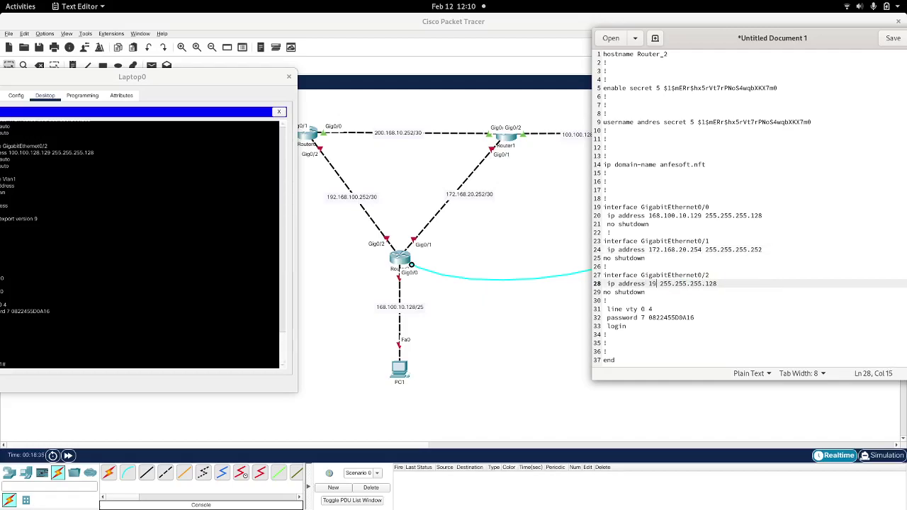
pyautogui.write('68.')
pyautogui.write('100')
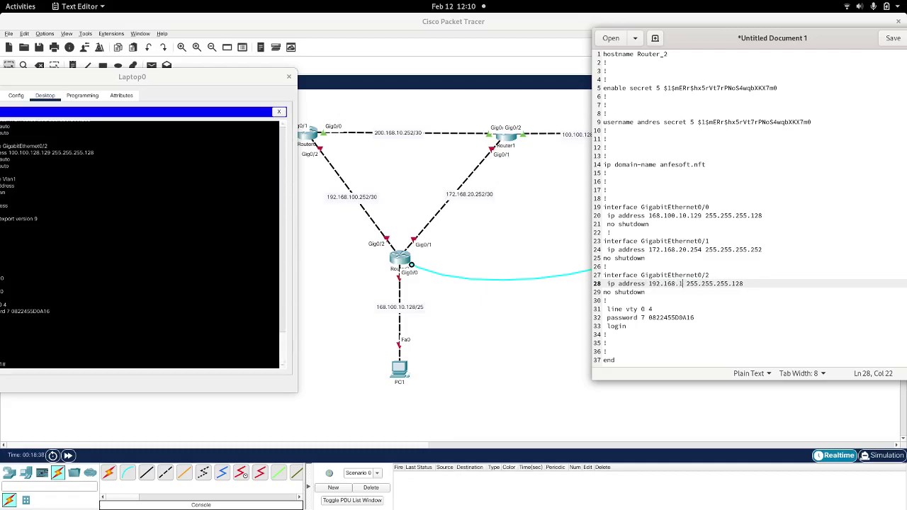
pyautogui.write('.254')
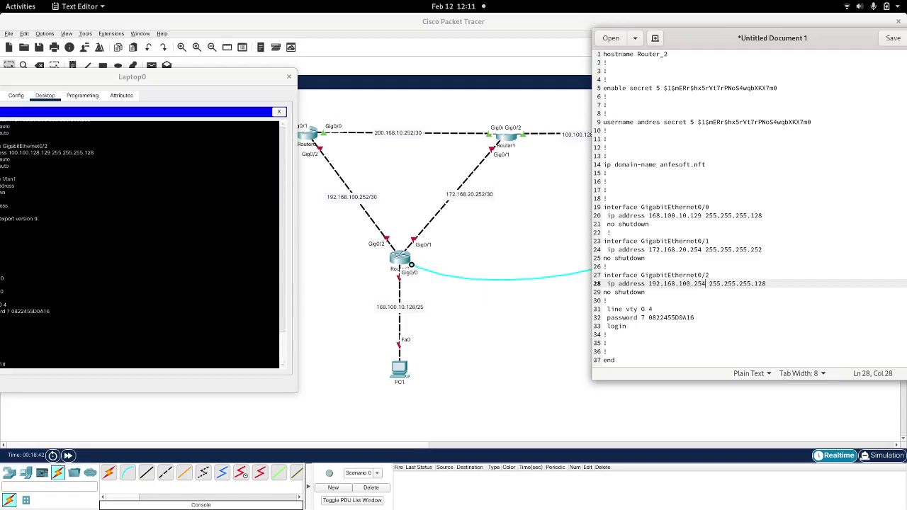
pyautogui.doubleClick(759, 283)
pyautogui.write('252')
pyautogui.click(697, 301)
pyautogui.hotkey('ctrl', 'a')
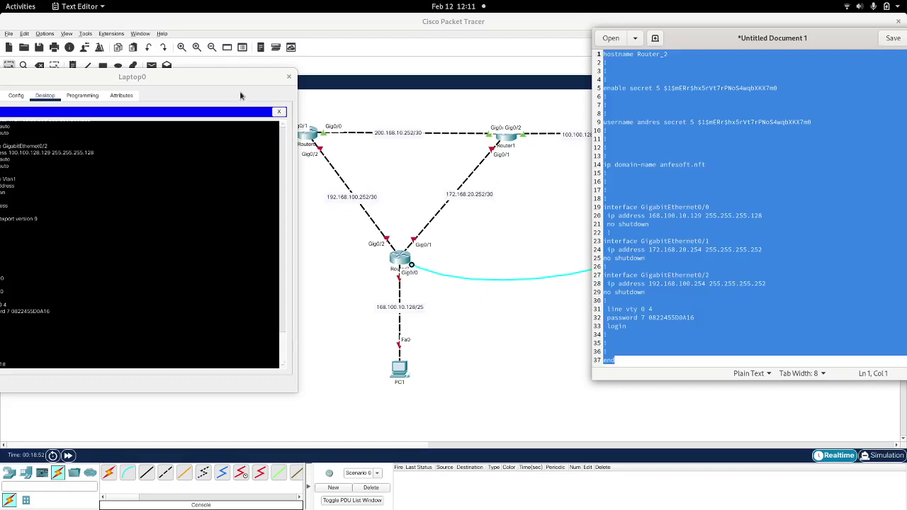
pyautogui.moveTo(205, 80); pyautogui.dragTo(461, 89)
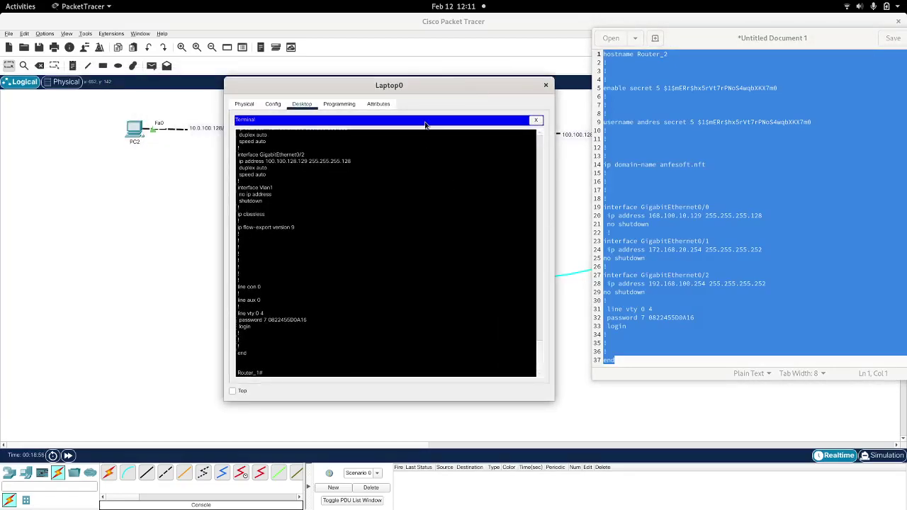
# Step: Reopen Laptop0's console Terminal with the default connection settings
pyautogui.moveTo(513, 88); pyautogui.dragTo(272, 82)
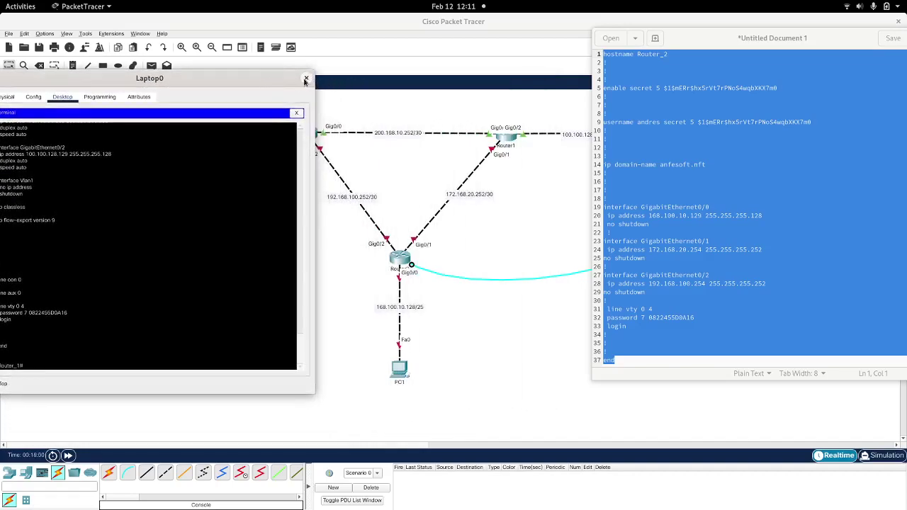
pyautogui.click(306, 78)
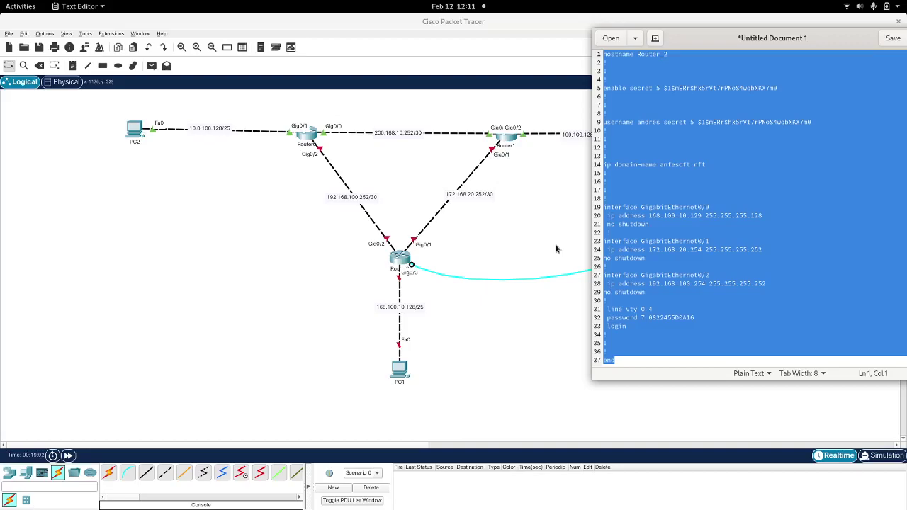
pyautogui.moveTo(727, 44); pyautogui.dragTo(362, 144)
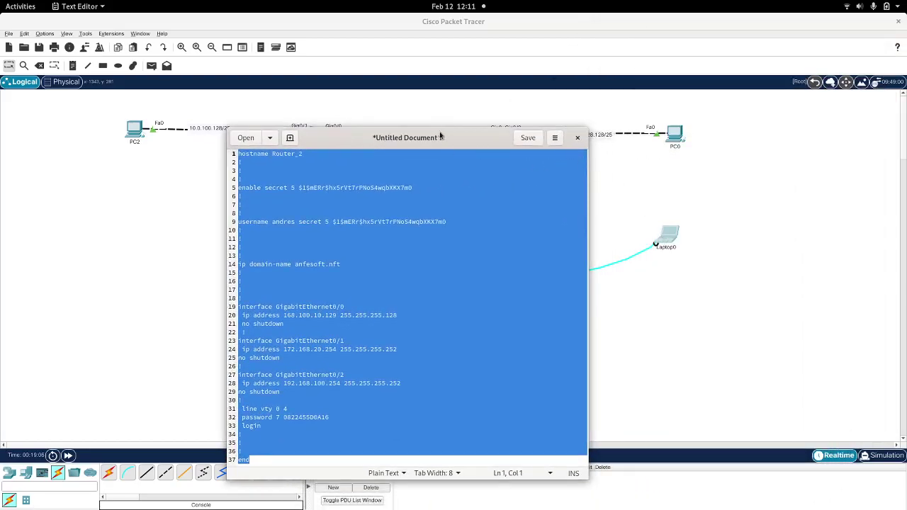
pyautogui.moveTo(451, 139); pyautogui.dragTo(251, 64)
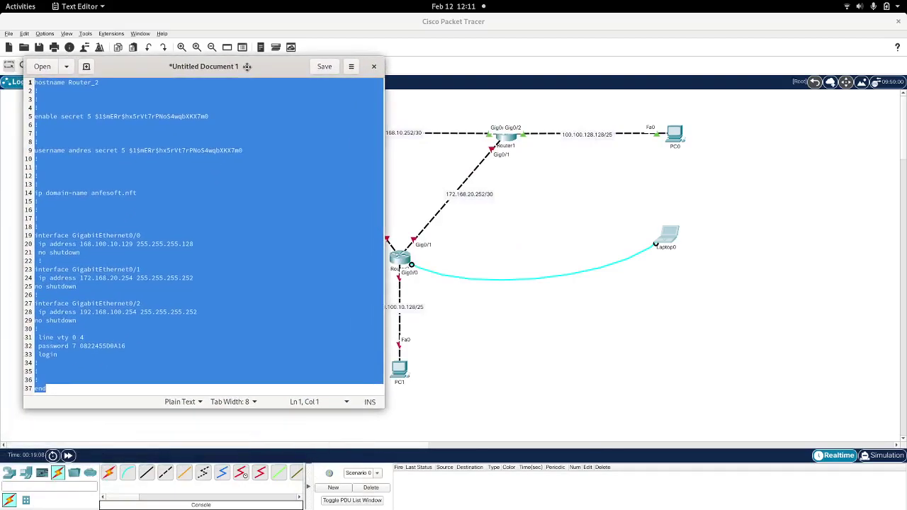
pyautogui.click(672, 238)
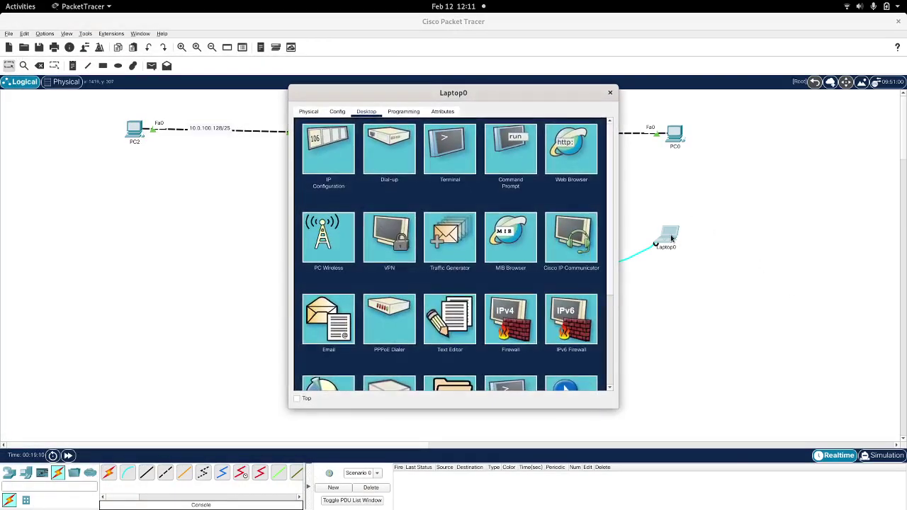
pyautogui.click(455, 155)
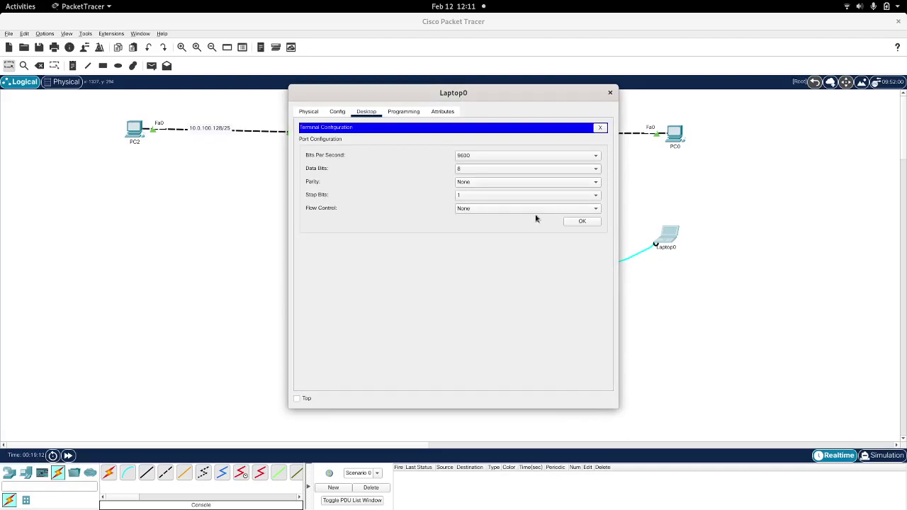
pyautogui.click(579, 223)
# Step: Decline the setup dialog, enter global config mode and paste the Router_2 configuration
pyautogui.write('no')
pyautogui.press('Return')
pyautogui.press('Return')
pyautogui.write('en')
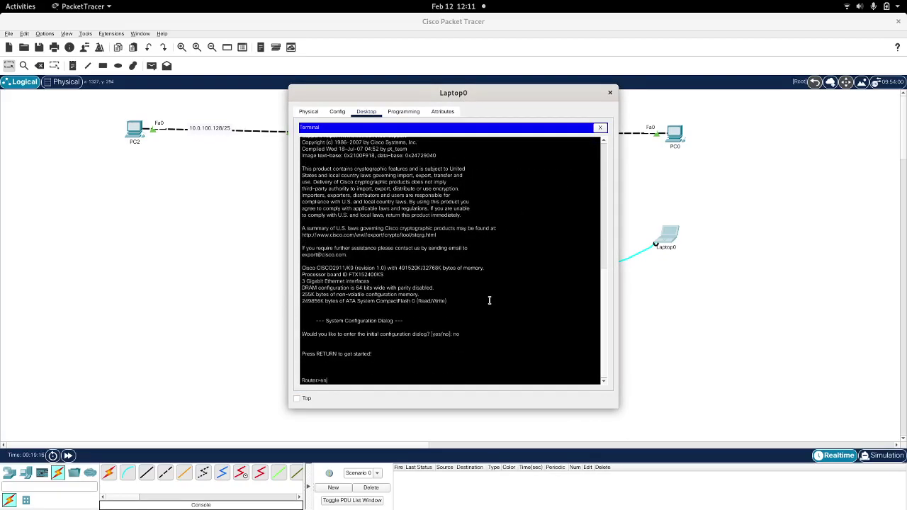
pyautogui.press('Return')
pyautogui.write('conf t')
pyautogui.press('Return')
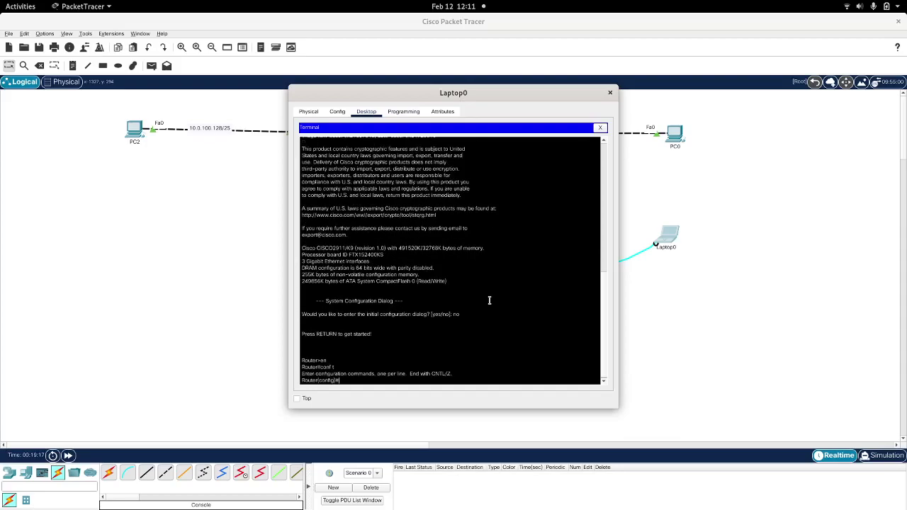
pyautogui.press('Return')
pyautogui.press('Return')
pyautogui.press('Return')
pyautogui.rightClick(489, 300)
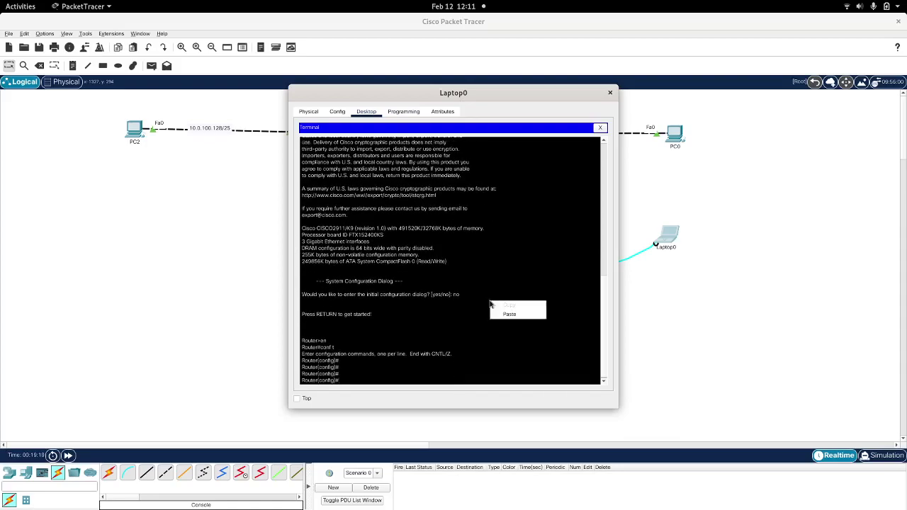
pyautogui.click(507, 313)
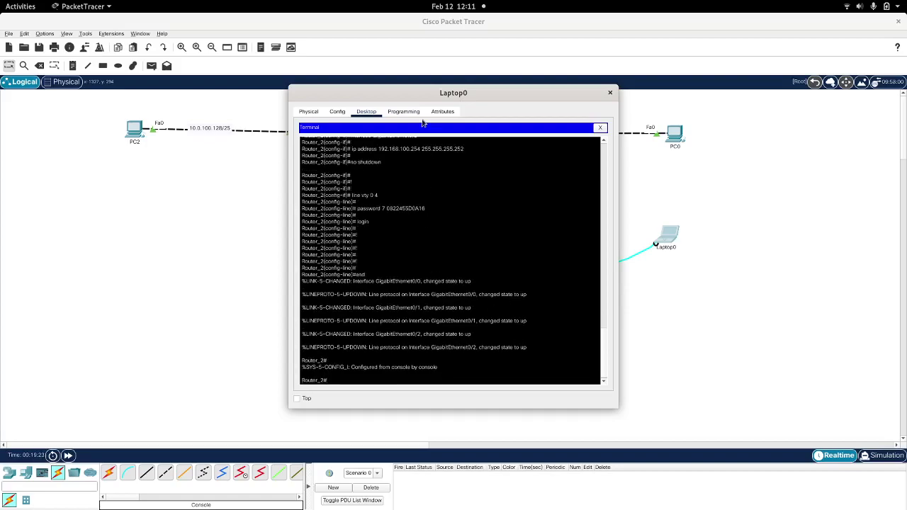
pyautogui.moveTo(395, 87); pyautogui.dragTo(646, 54)
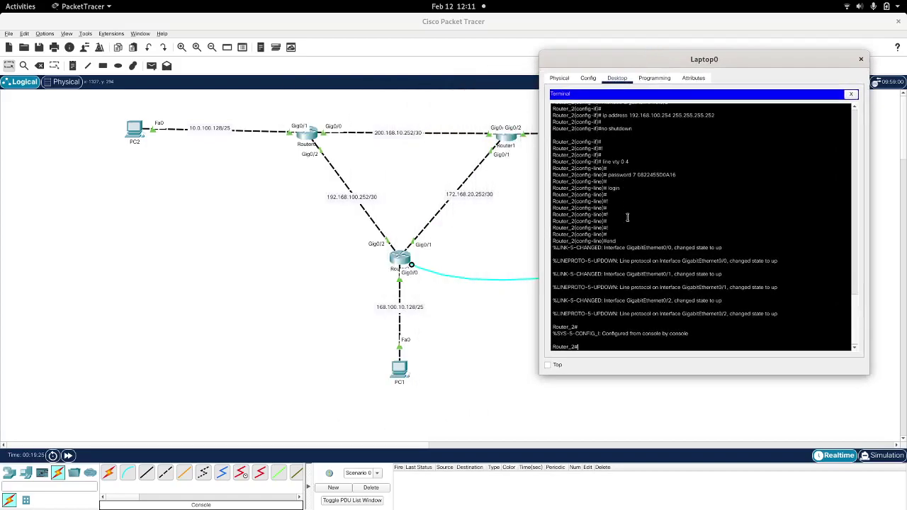
# Step: Run show running-config on Router_2 and page through its Gig0/0–Gig0/2 addresses
pyautogui.doubleClick(571, 349)
pyautogui.click(622, 339)
pyautogui.write('show ru')
pyautogui.press('Tab')
pyautogui.press('Return')
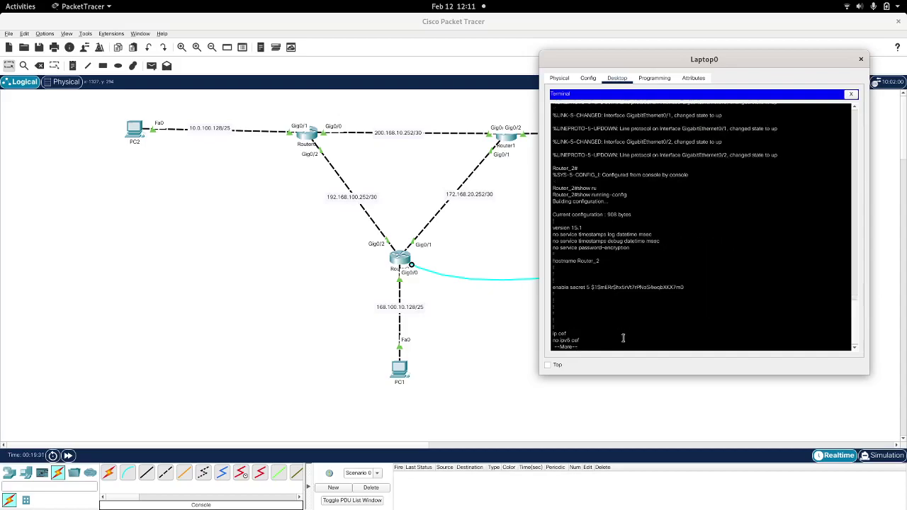
pyautogui.press('space')
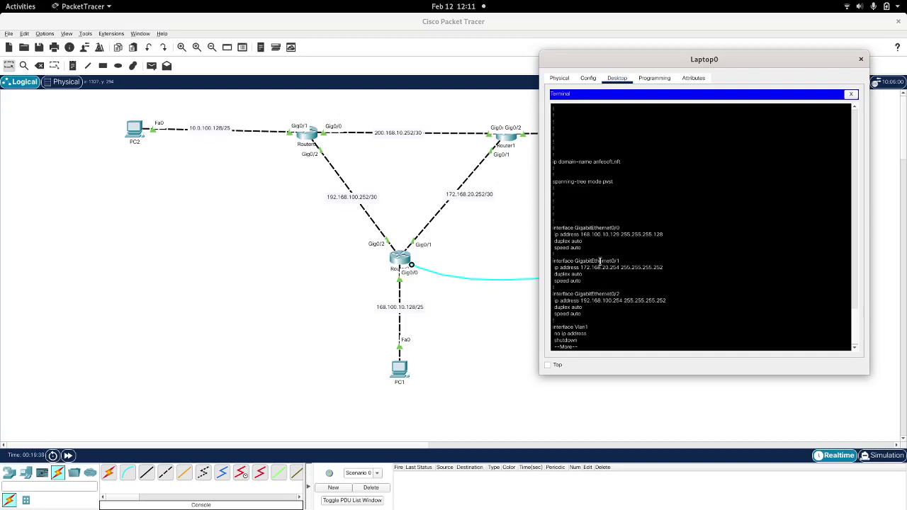
# Step: Bring up PC1's IP Configuration panel from its Desktop
pyautogui.click(402, 373)
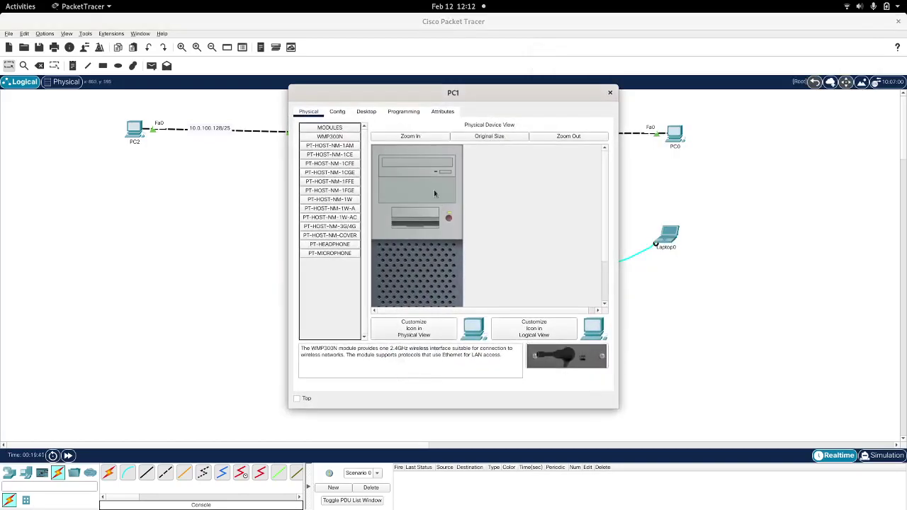
pyautogui.click(366, 111)
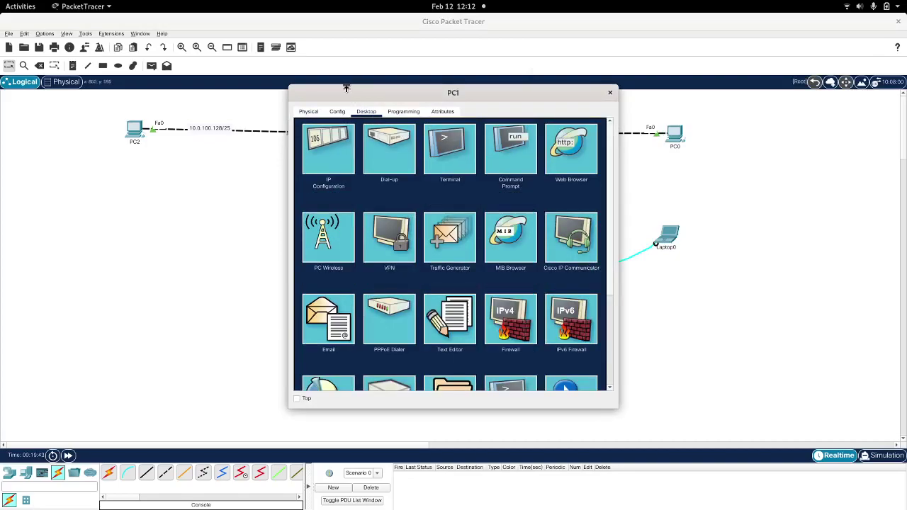
pyautogui.moveTo(454, 93); pyautogui.dragTo(687, 93)
pyautogui.click(512, 130)
# Step: Enter PC1's IPv4 168.100.10.130, mask 255.255.255.128 and gateway 168.100.10.129
pyautogui.click(674, 182)
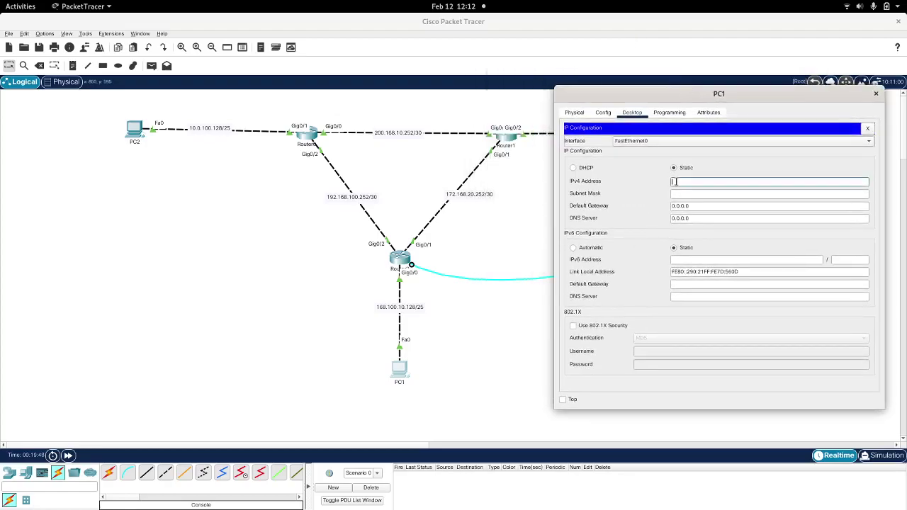
pyautogui.write('168.100.10.130')
pyautogui.doubleClick(673, 181)
pyautogui.hotkey('ctrl', 'c')
pyautogui.press('Tab')
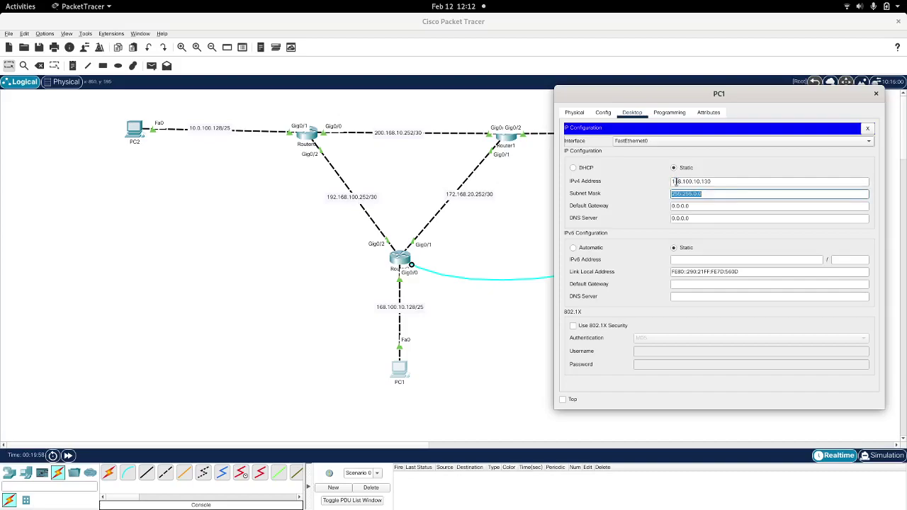
pyautogui.write('255.255.255.128')
pyautogui.press('Tab')
pyautogui.hotkey('ctrl', 'v')
pyautogui.press('BackSpace')
pyautogui.press('BackSpace')
pyautogui.write('29')
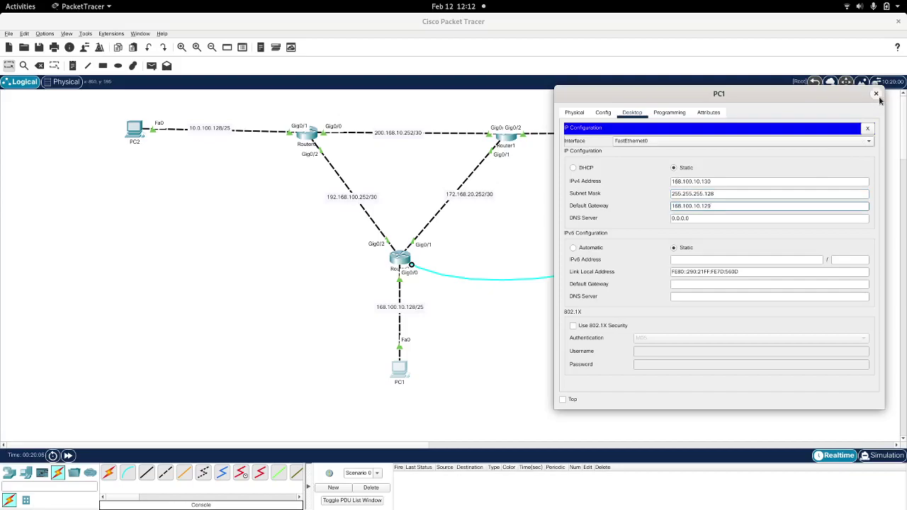
pyautogui.click(876, 93)
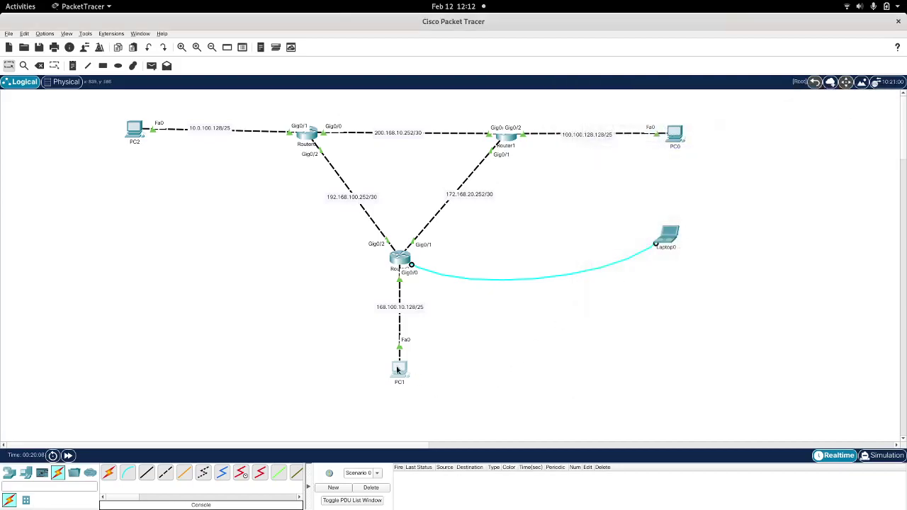
# Step: Ping gateway 168.100.10.129 from PC1's Command Prompt and get four replies
pyautogui.click(398, 369)
pyautogui.click(509, 154)
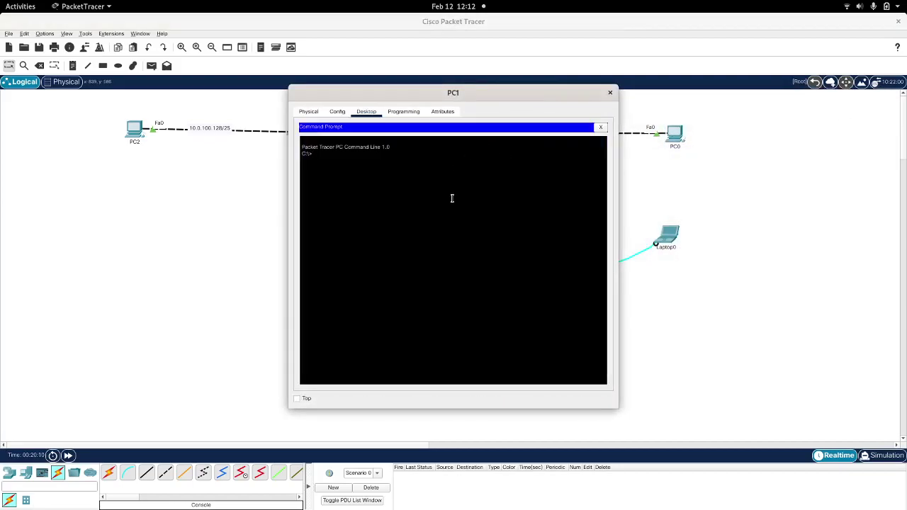
pyautogui.moveTo(360, 95); pyautogui.dragTo(593, 120)
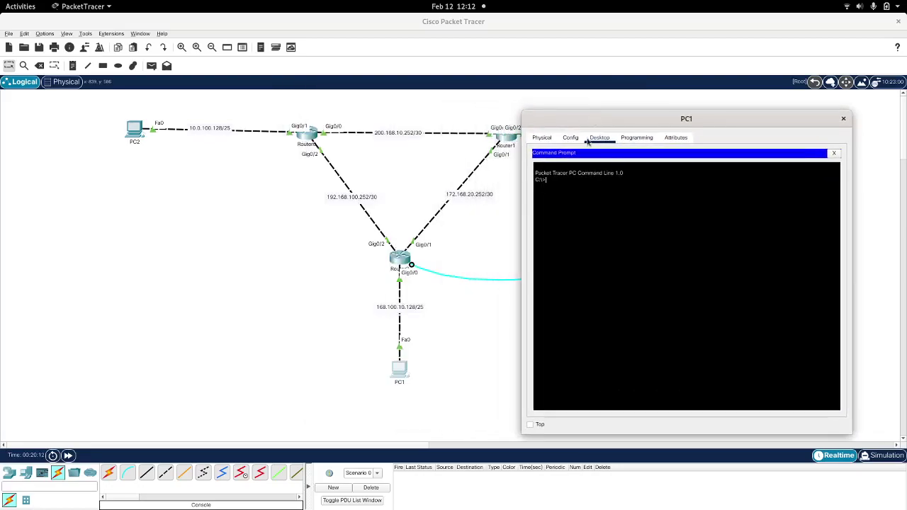
pyautogui.write('ping 1')
pyautogui.write('68.100.10.129')
pyautogui.press('Return')
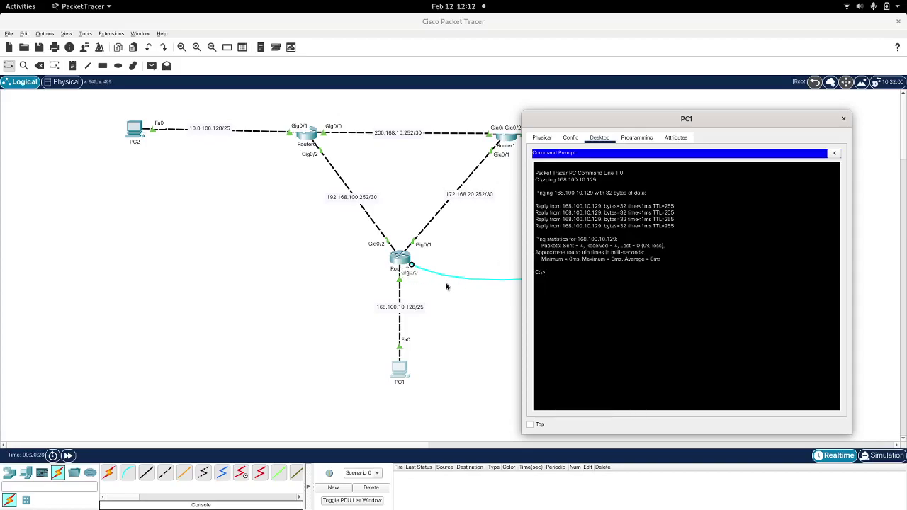
# Step: Edit the recalled ping command to target 191.168.100.254
pyautogui.press('Up')
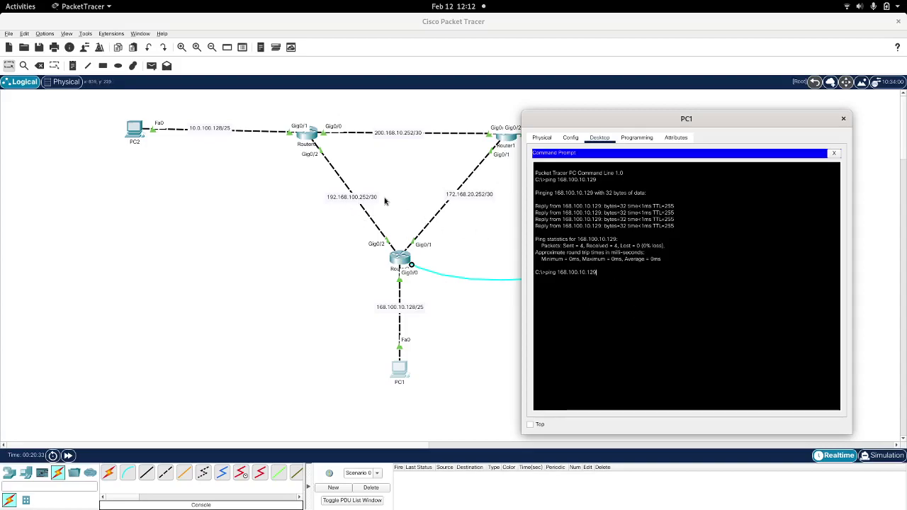
pyautogui.click(593, 283)
pyautogui.press('BackSpace')
pyautogui.press('BackSpace')
pyautogui.press('BackSpace')
pyautogui.press('BackSpace')
pyautogui.press('BackSpace')
pyautogui.press('BackSpace')
pyautogui.press('BackSpace')
pyautogui.press('BackSpace')
pyautogui.press('BackSpace')
pyautogui.press('BackSpace')
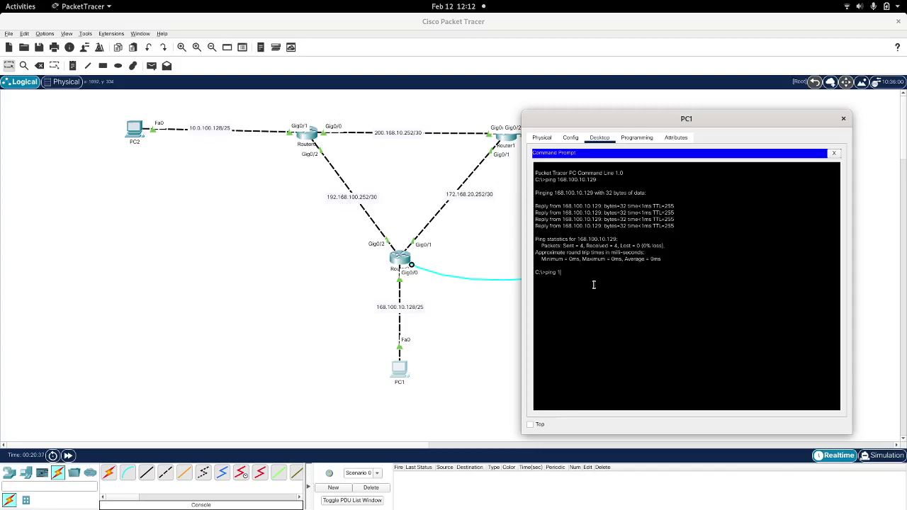
pyautogui.write('91.168.100.254')
# Step: Ping 191.168.100.254 and then 191.168.100.253 from PC1; both fail
pyautogui.press('Return')
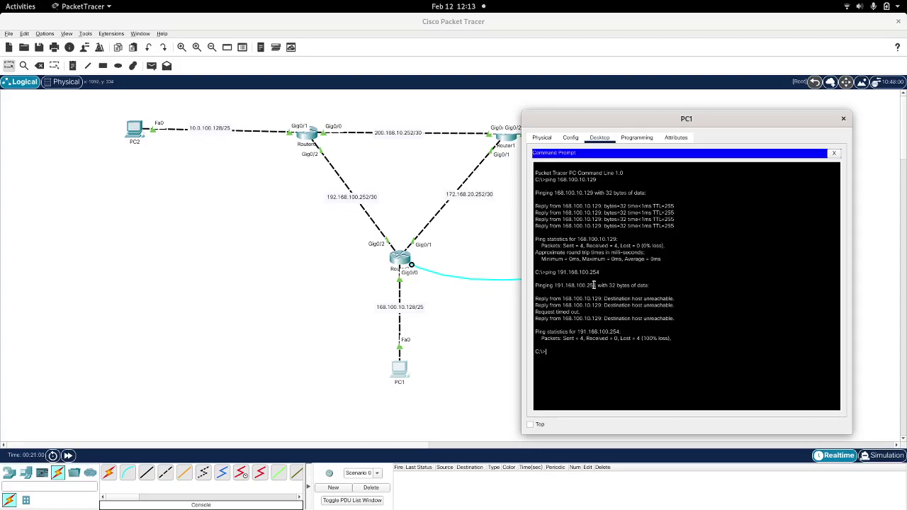
pyautogui.press('Up')
pyautogui.write('3')
pyautogui.press('Return')
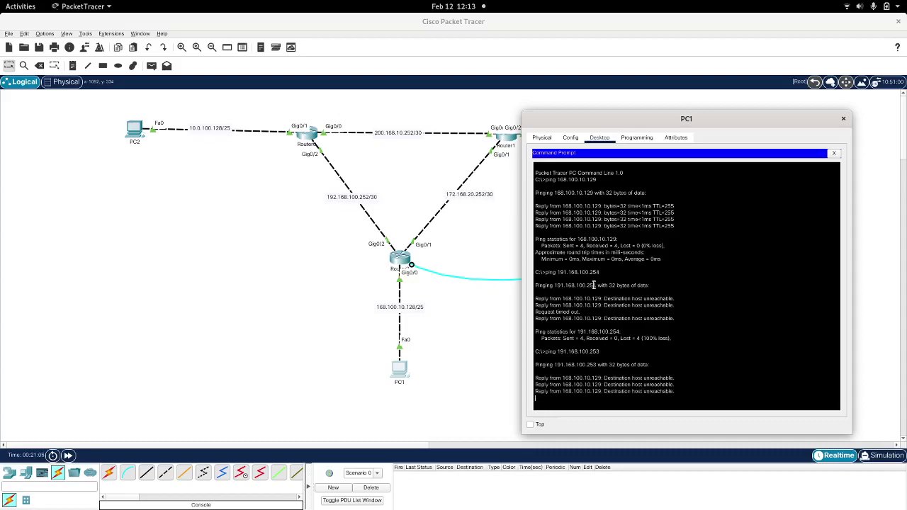
# Step: Ping 172.168.20.253 from PC1, which times out, then close PC1's window
pyautogui.press('Up')
pyautogui.press('BackSpace')
pyautogui.write('252')
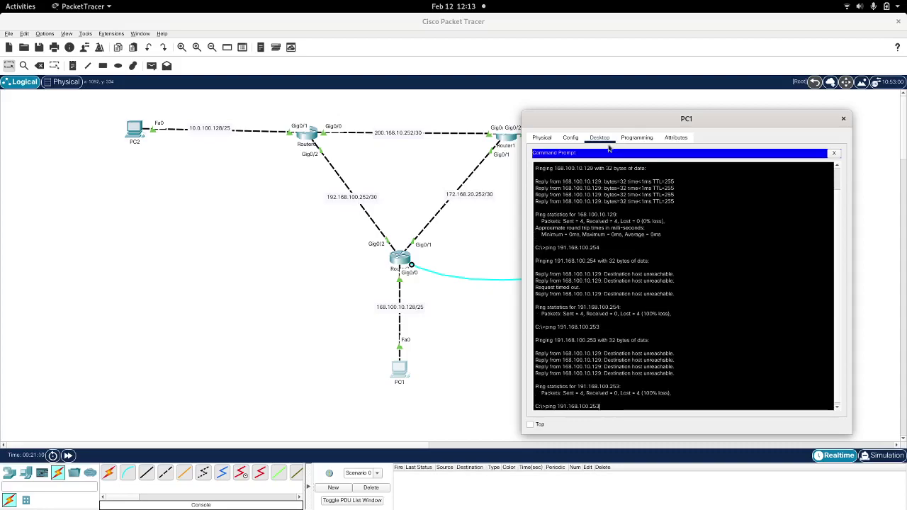
pyautogui.moveTo(597, 118); pyautogui.dragTo(607, 66)
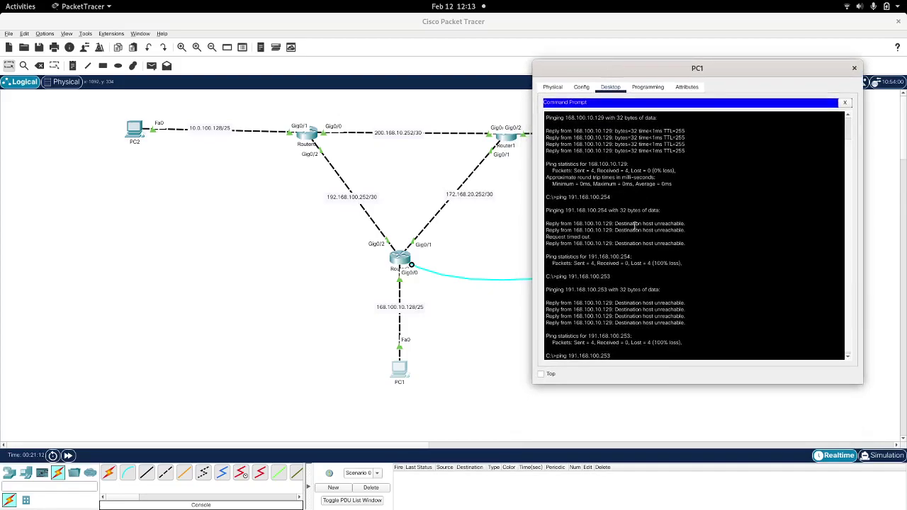
pyautogui.press('BackSpace')
pyautogui.press('BackSpace')
pyautogui.press('BackSpace')
pyautogui.press('BackSpace')
pyautogui.press('BackSpace')
pyautogui.press('BackSpace')
pyautogui.press('BackSpace')
pyautogui.press('BackSpace')
pyautogui.press('BackSpace')
pyautogui.press('BackSpace')
pyautogui.press('BackSpace')
pyautogui.press('BackSpace')
pyautogui.press('BackSpace')
pyautogui.press('BackSpace')
pyautogui.write('172.168.20.253')
pyautogui.press('Return')
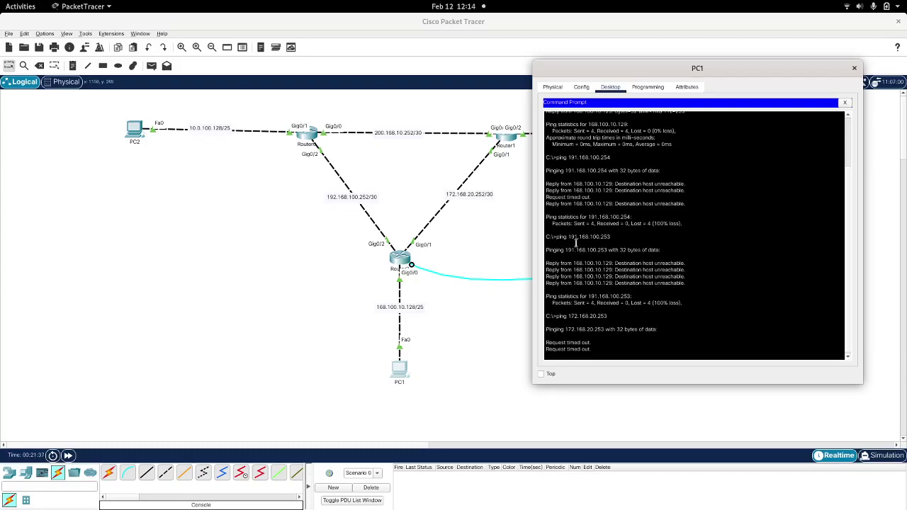
pyautogui.click(854, 69)
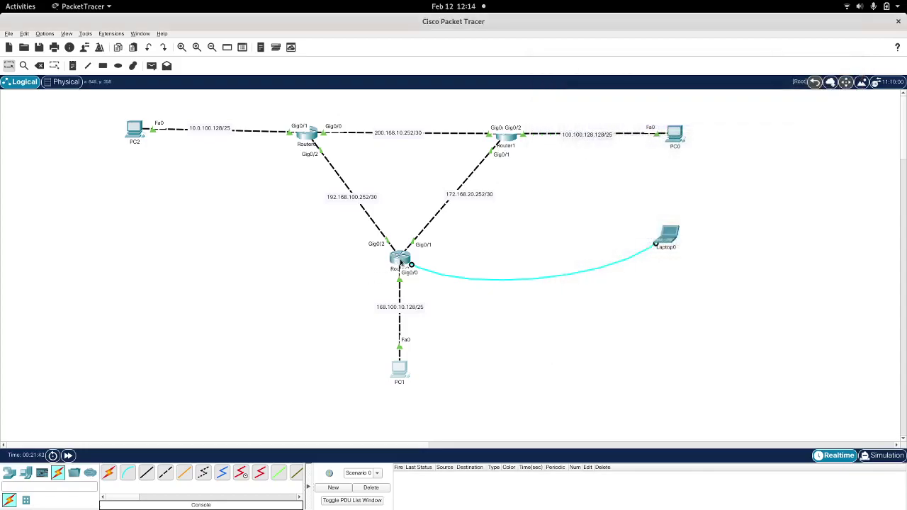
# Step: From Router_2, ping 192.168.100.253 and 192.168.100.254; both neighbours reply
pyautogui.click(670, 238)
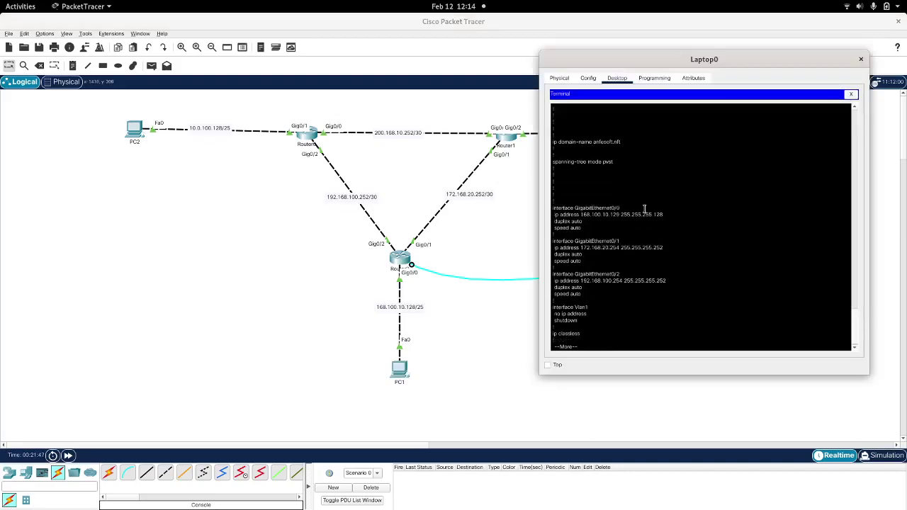
pyautogui.press('q')
pyautogui.press('Return')
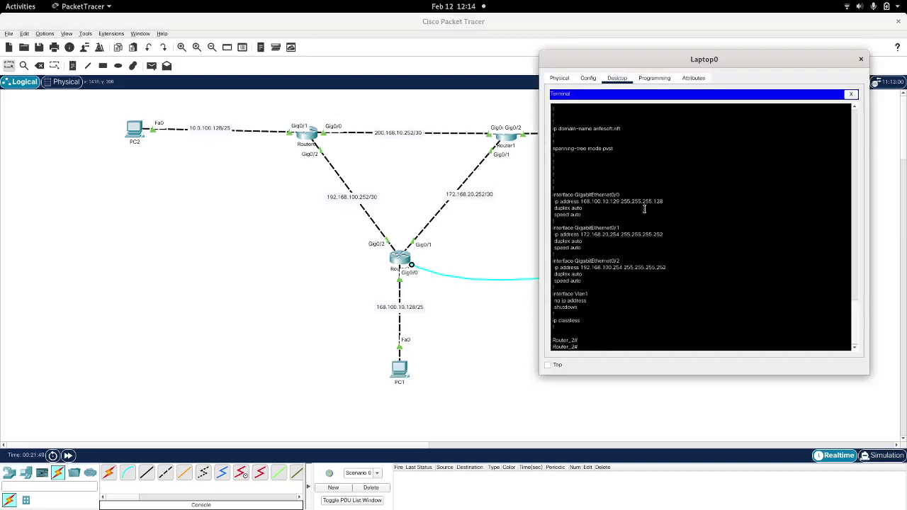
pyautogui.write('pin')
pyautogui.press('Tab')
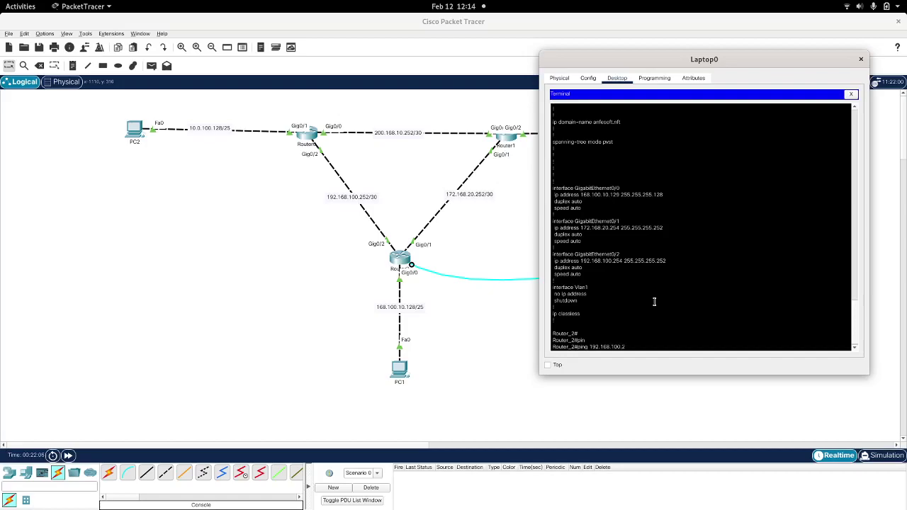
pyautogui.press('Return')
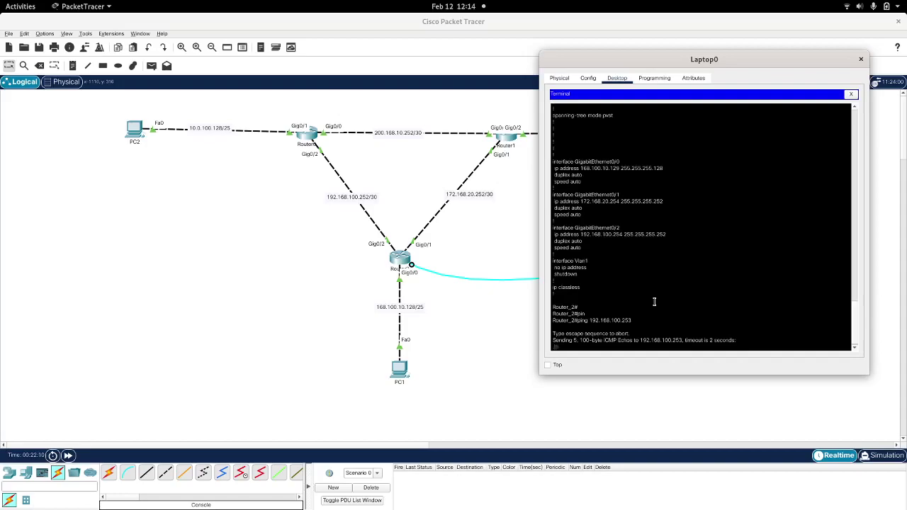
pyautogui.press('Up')
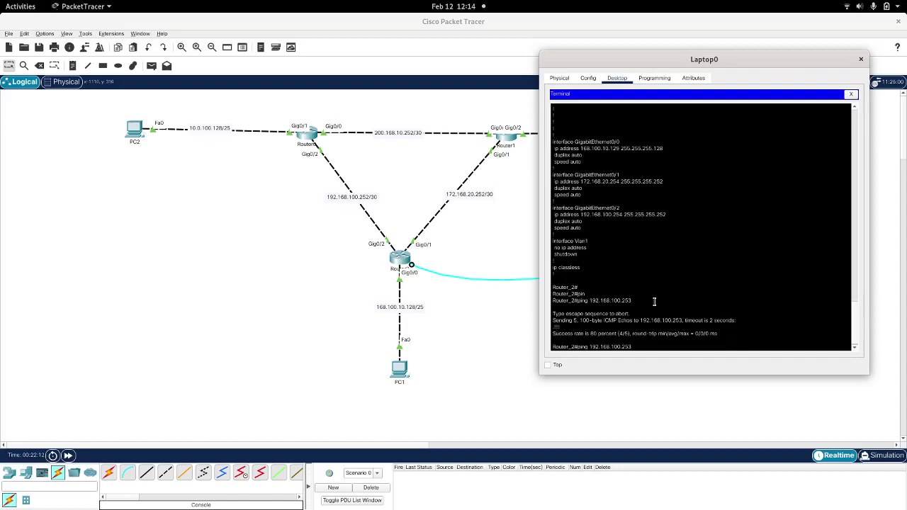
pyautogui.write('4')
pyautogui.press('Return')
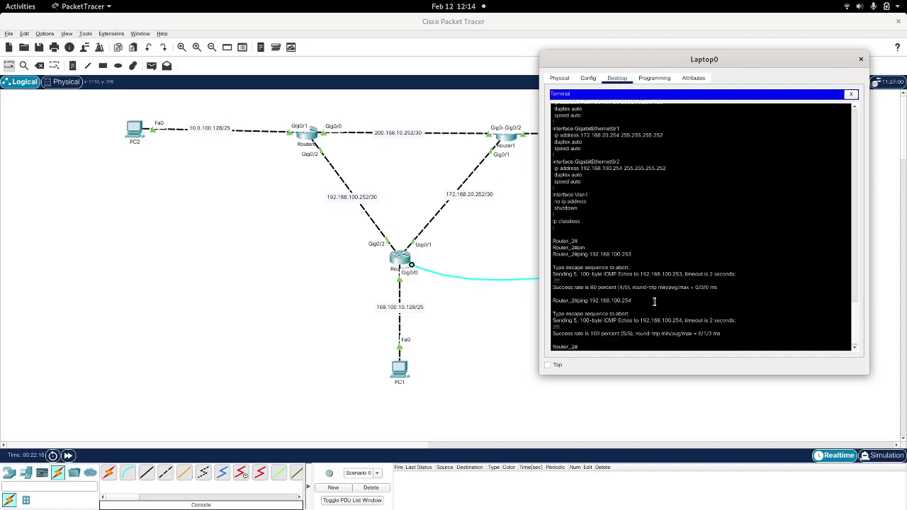
# Step: Ping 10.0.100.129 and note the 0 percent success result
pyautogui.press('Up')
pyautogui.press('BackSpace')
pyautogui.press('BackSpace')
pyautogui.press('BackSpace')
pyautogui.press('BackSpace')
pyautogui.press('BackSpace')
pyautogui.press('BackSpace')
pyautogui.press('BackSpace')
pyautogui.press('BackSpace')
pyautogui.press('BackSpace')
pyautogui.press('BackSpace')
pyautogui.press('BackSpace')
pyautogui.press('Return')
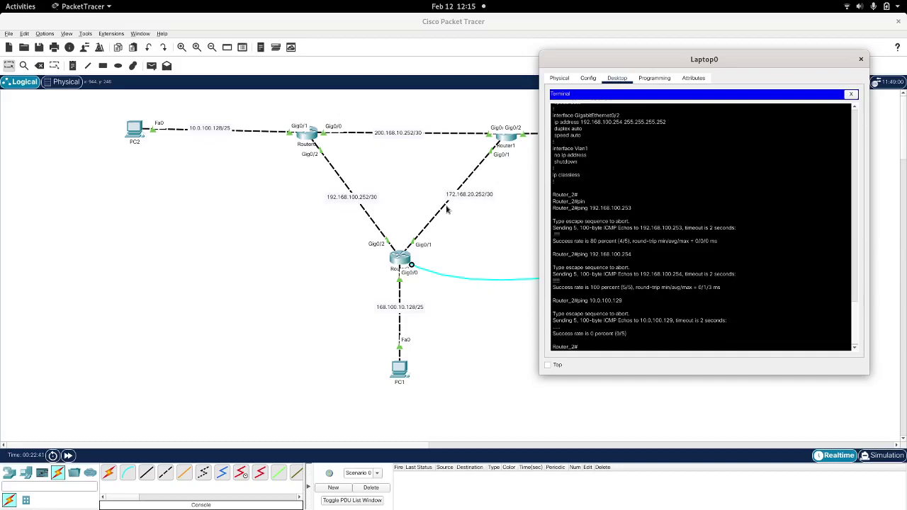
pyautogui.tripleClick(593, 336)
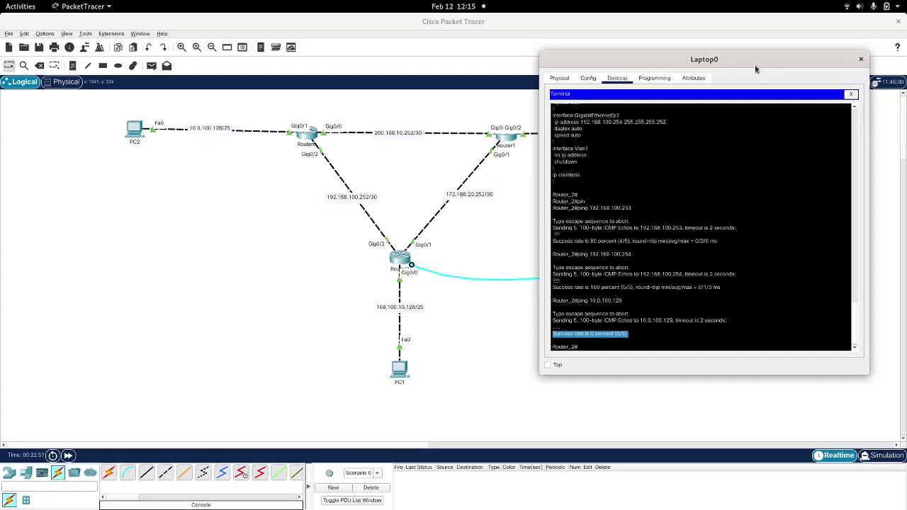
pyautogui.click(715, 252)
pyautogui.press('Return')
pyautogui.press('Return')
pyautogui.press('Return')
pyautogui.press('Return')
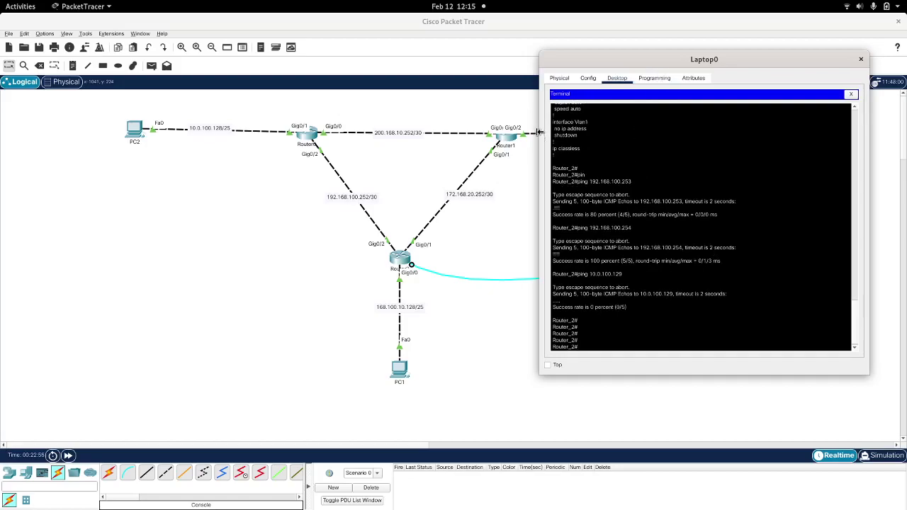
# Step: Resize and reposition the Laptop0 console window so the topology is visible
pyautogui.moveTo(538, 132); pyautogui.dragTo(405, 132)
pyautogui.moveTo(465, 57); pyautogui.dragTo(583, 14)
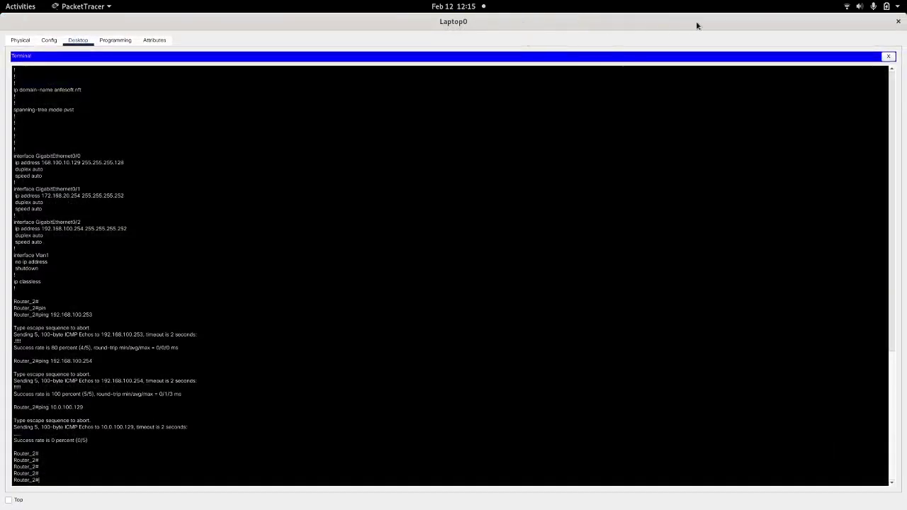
pyautogui.doubleClick(691, 22)
pyautogui.moveTo(555, 26); pyautogui.dragTo(654, 33)
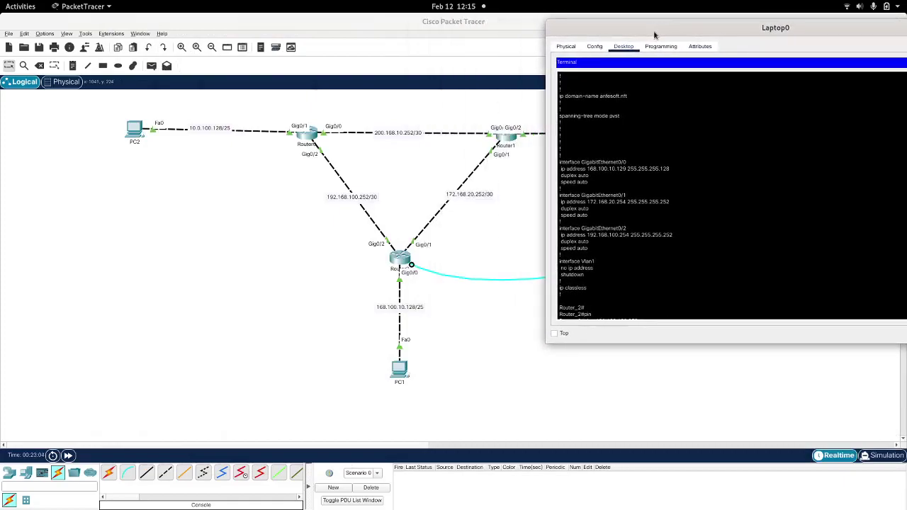
pyautogui.scroll(-8, 681, 177)
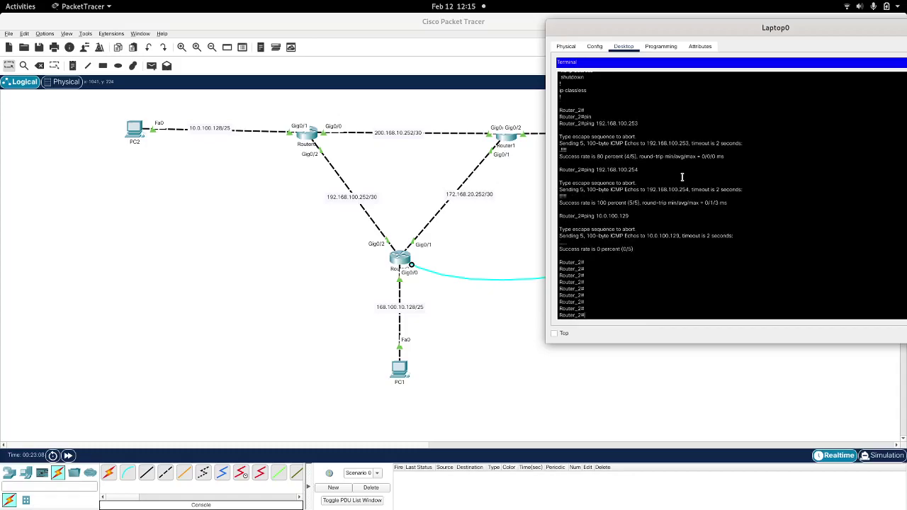
# Step: Enter global configuration mode and start OSPF process 10 on Router_2
pyautogui.write('conf')
pyautogui.write(' t')
pyautogui.press('Return')
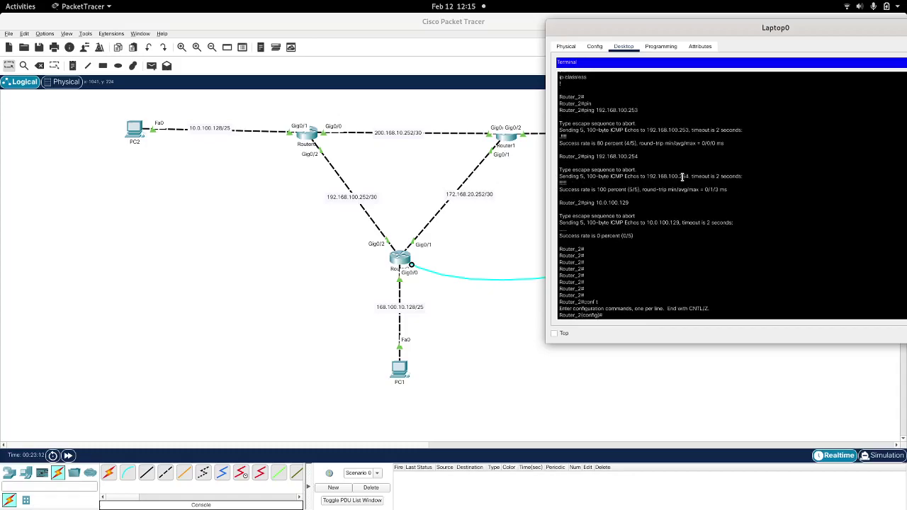
pyautogui.write('route')
pyautogui.press('Tab')
pyautogui.write('r os')
pyautogui.press('Tab')
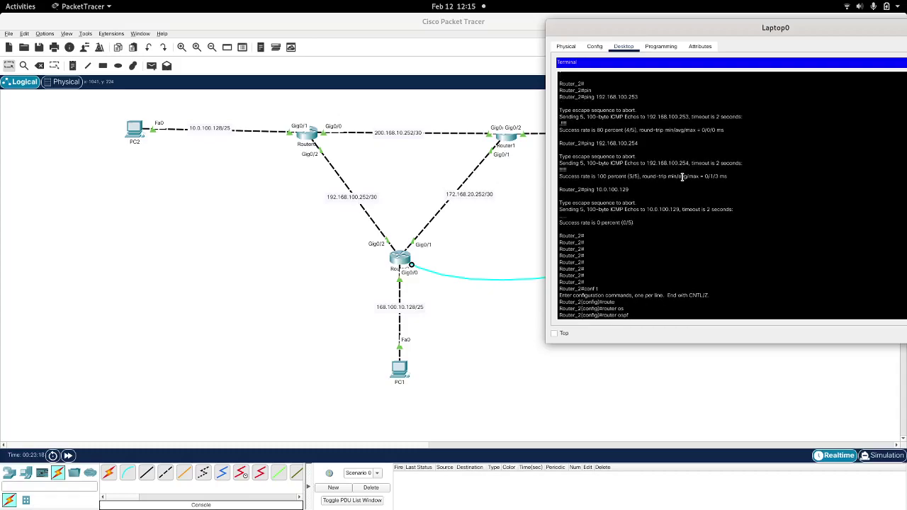
pyautogui.write('?')
pyautogui.write('10')
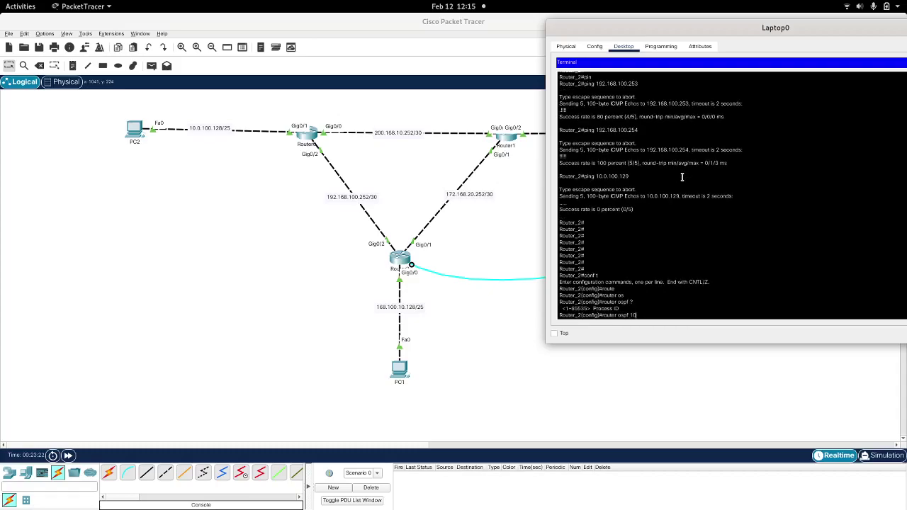
pyautogui.write(' ?')
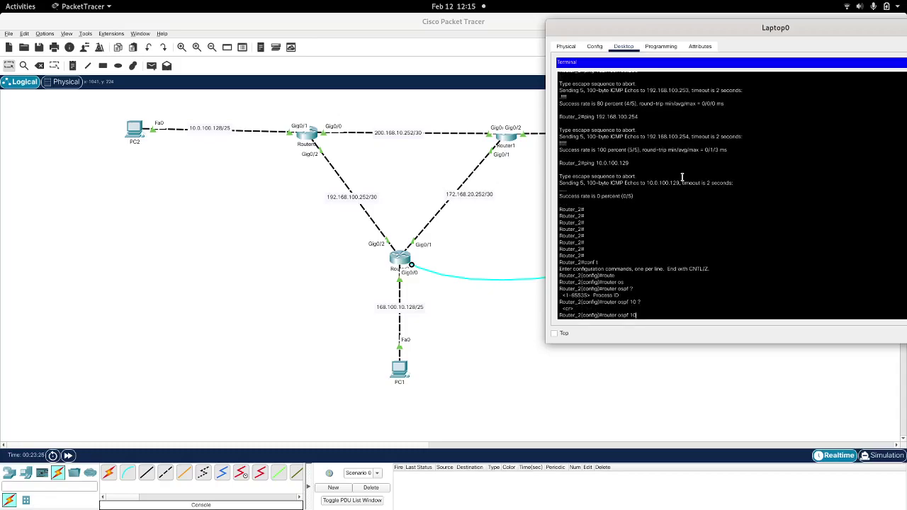
pyautogui.press('Return')
# Step: Leave OSPF router configuration and try show ip protocols from config mode
pyautogui.write('net')
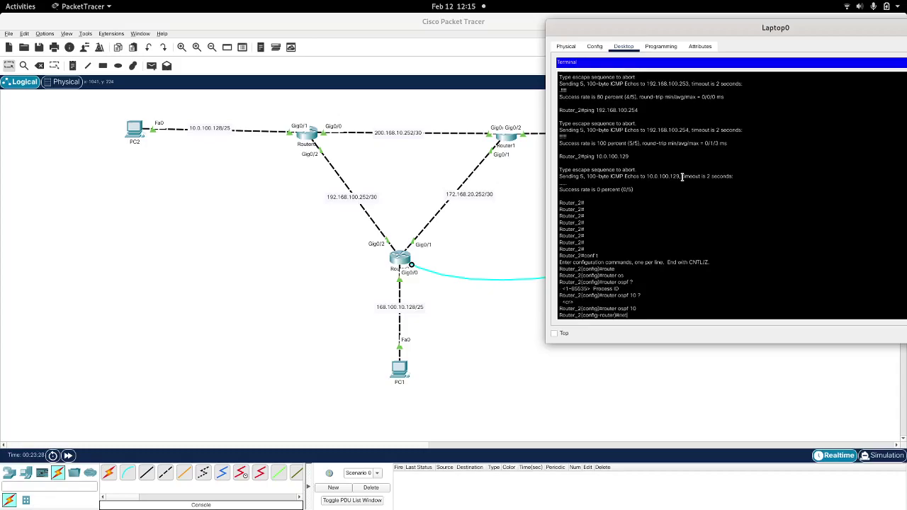
pyautogui.press('Tab')
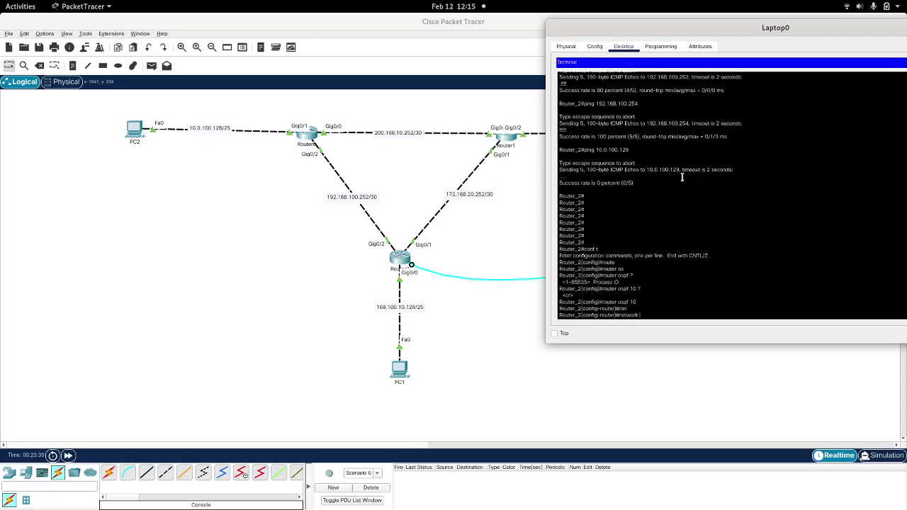
pyautogui.press('BackSpace')
pyautogui.press('BackSpace')
pyautogui.press('BackSpace')
pyautogui.press('BackSpace')
pyautogui.press('BackSpace')
pyautogui.press('BackSpace')
pyautogui.press('BackSpace')
pyautogui.write('exit')
pyautogui.press('Return')
pyautogui.press('Return')
pyautogui.press('Return')
pyautogui.write('e')
pyautogui.press('BackSpace')
pyautogui.press('BackSpace')
pyautogui.press('BackSpace')
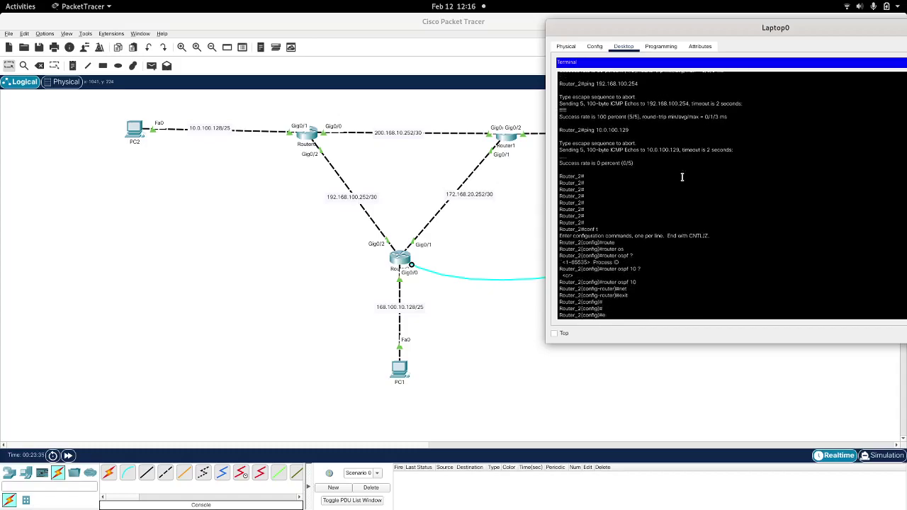
pyautogui.write('show rou')
pyautogui.press('Tab')
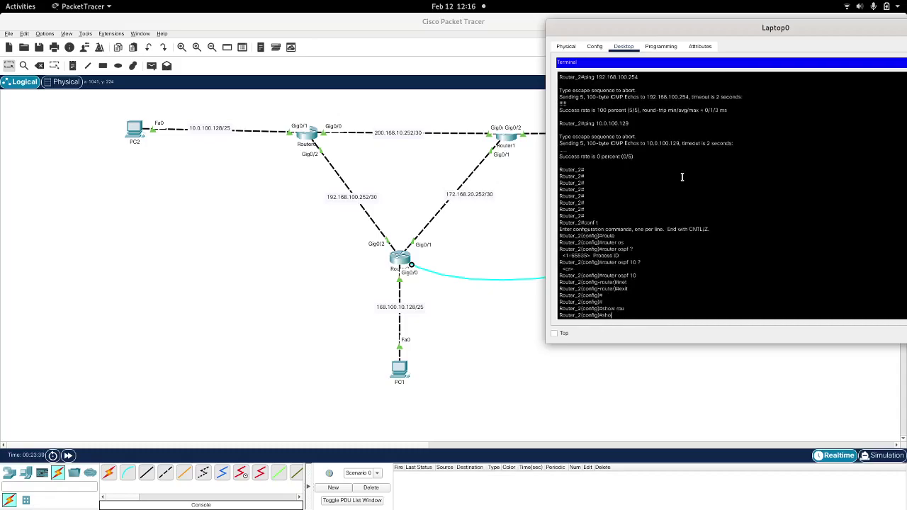
pyautogui.write('w pro')
pyautogui.press('Tab')
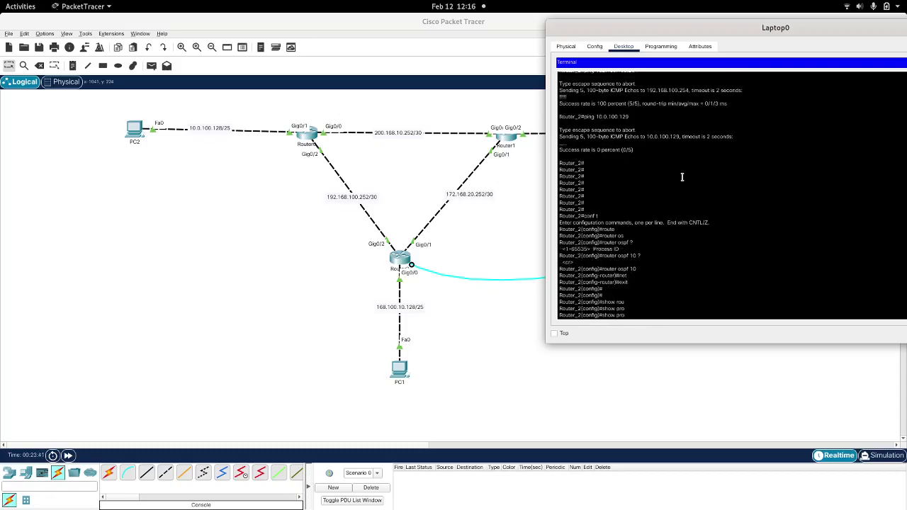
pyautogui.press('Return')
# Step: Exit configuration mode and run show ip protocols to confirm OSPF 10 is active
pyautogui.write('er_2(config)#ex')
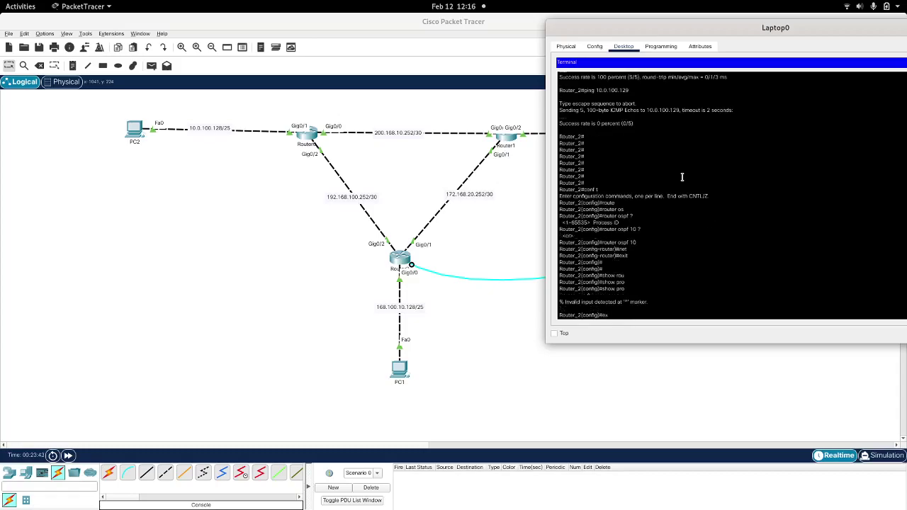
pyautogui.write('it')
pyautogui.press('Return')
pyautogui.write('show')
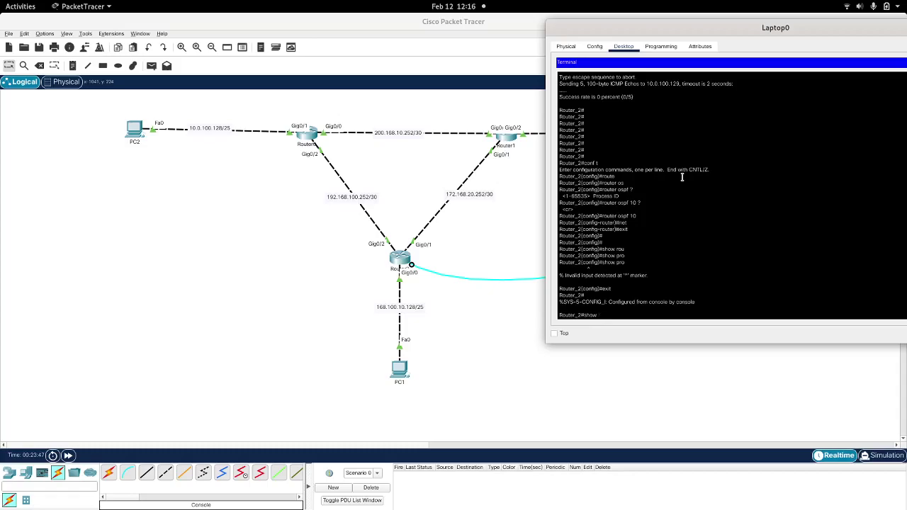
pyautogui.write(' ro')
pyautogui.write('pro')
pyautogui.press('Tab')
pyautogui.press('Return')
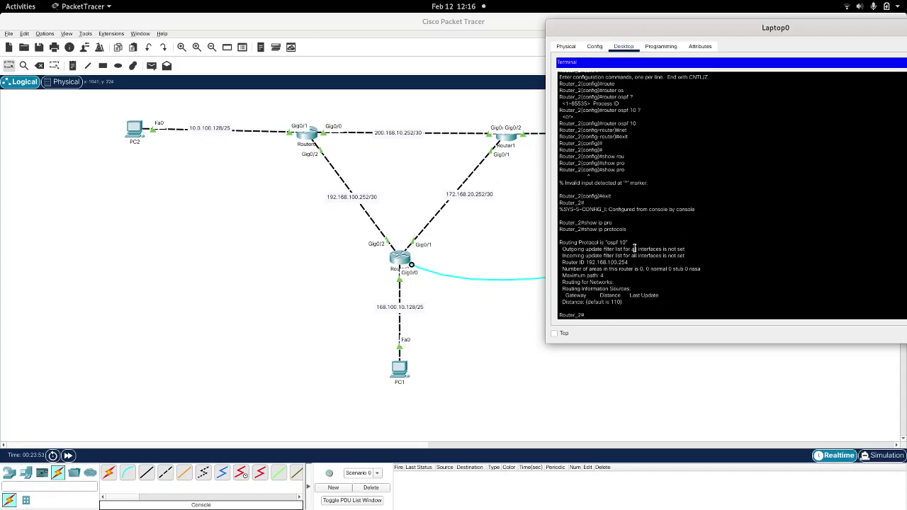
# Step: Highlight the OSPF 10, Routing Information Sources and Routing for Networks lines, then type show running-config
pyautogui.moveTo(628, 243); pyautogui.dragTo(558, 243)
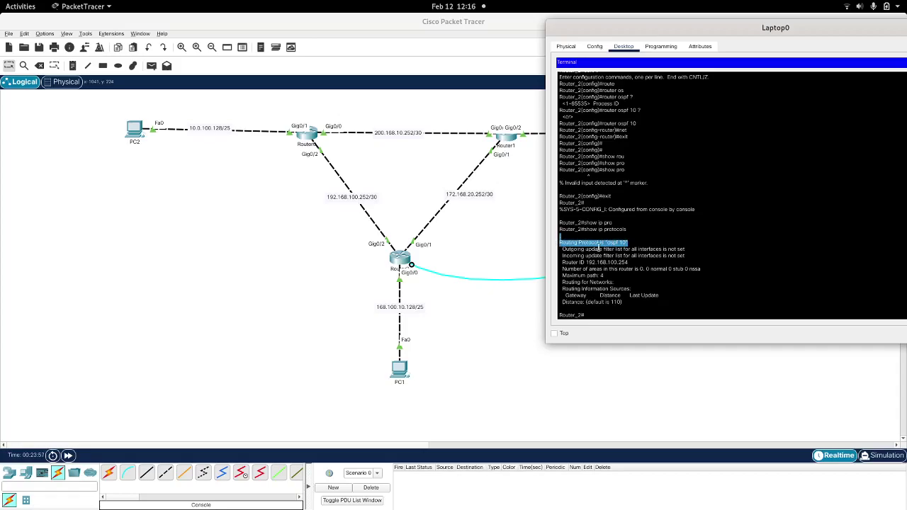
pyautogui.tripleClick(599, 290)
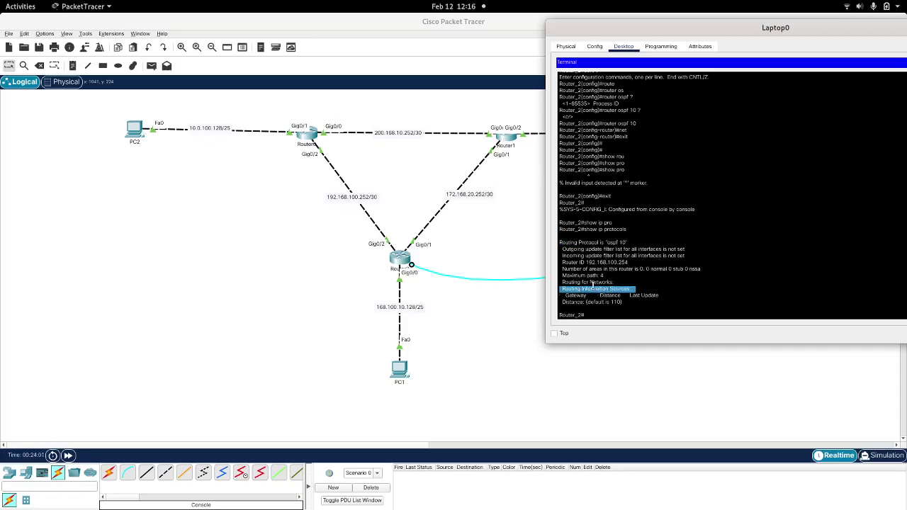
pyautogui.tripleClick(595, 283)
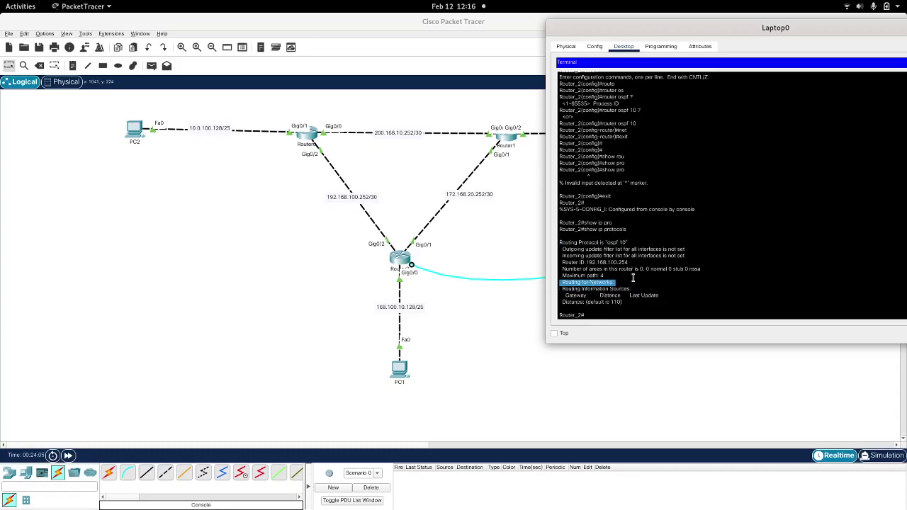
pyautogui.write('show ro')
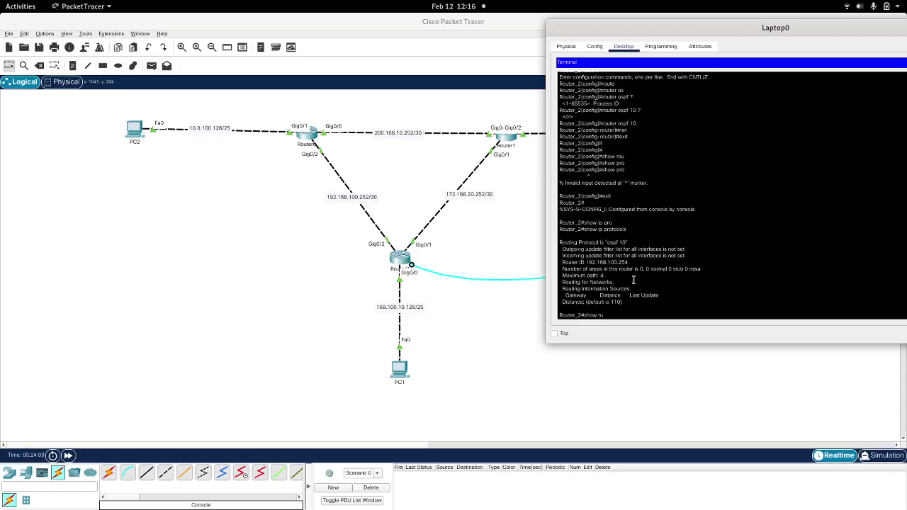
pyautogui.press('Tab')
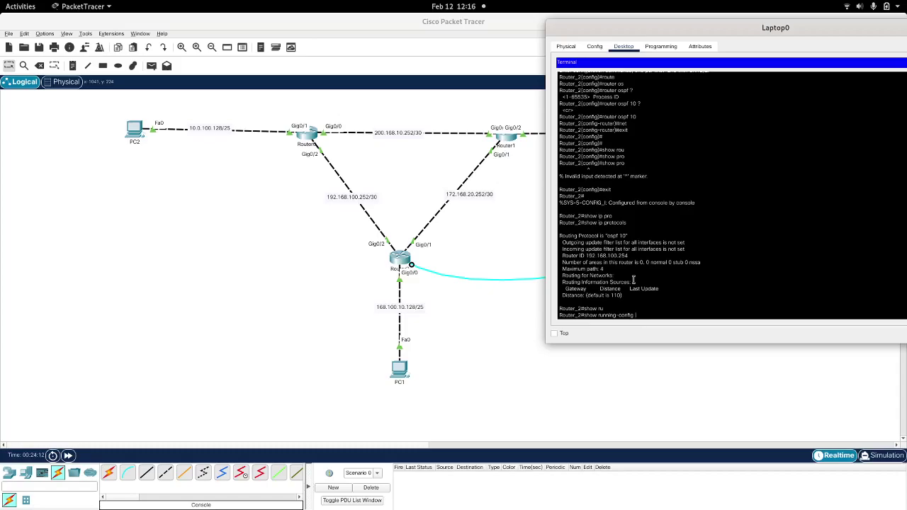
# Step: Filter the running config with '| i add' to list Router_2's interface IP addresses
pyautogui.write('| i add')
pyautogui.press('Return')
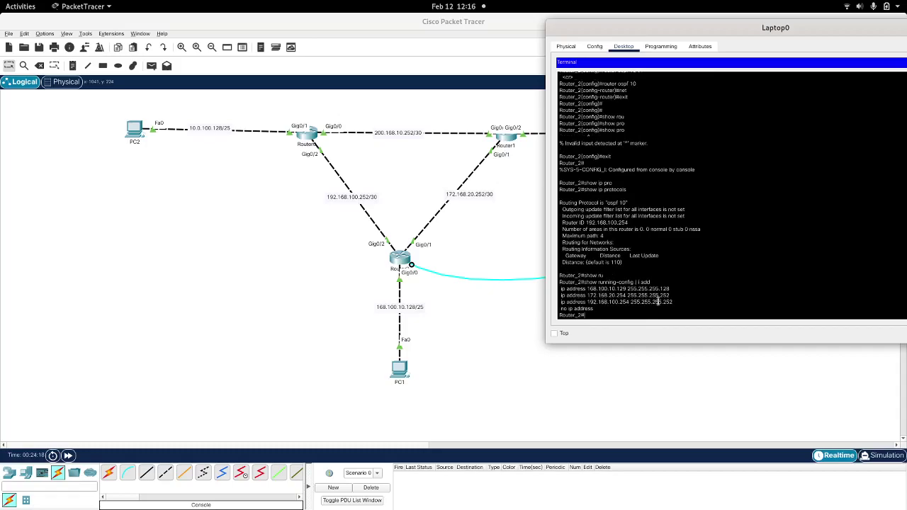
pyautogui.moveTo(675, 302); pyautogui.dragTo(559, 286)
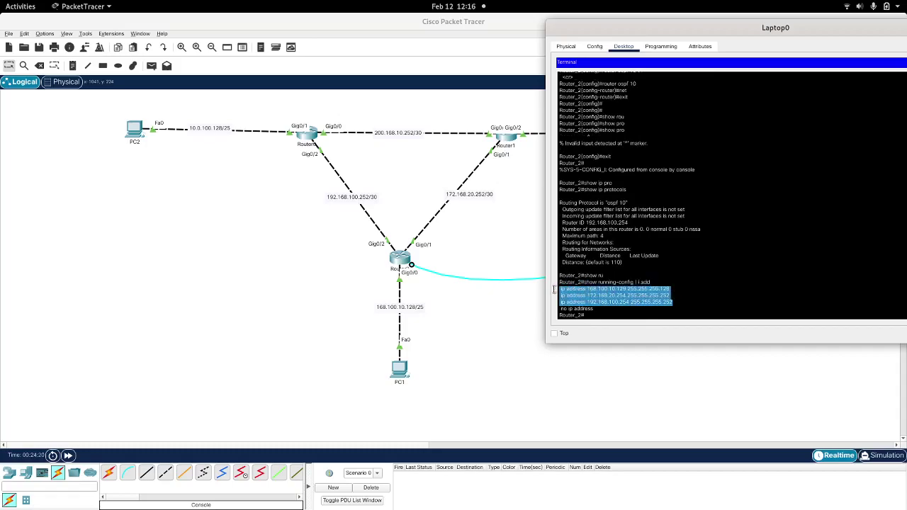
pyautogui.click(595, 306)
# Step: Enter global configuration mode and run router ospf 10
pyautogui.write('conf')
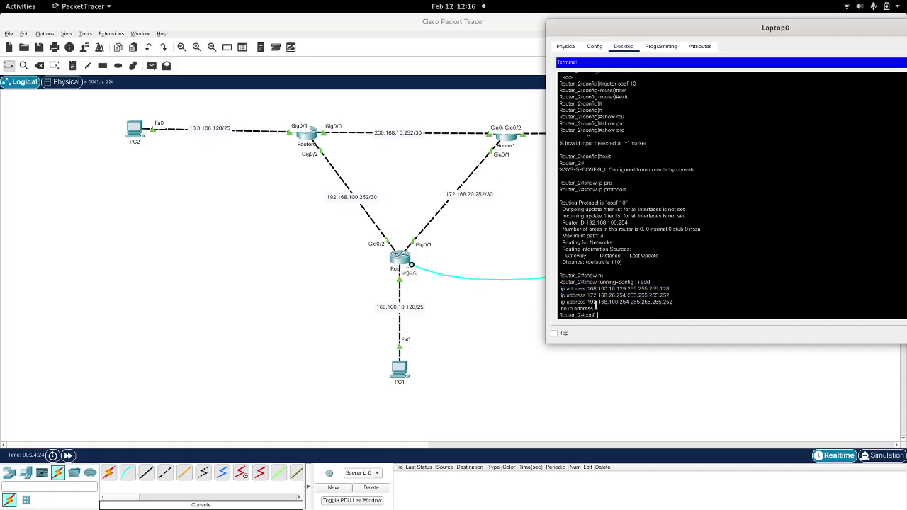
pyautogui.write(' t')
pyautogui.press('Return')
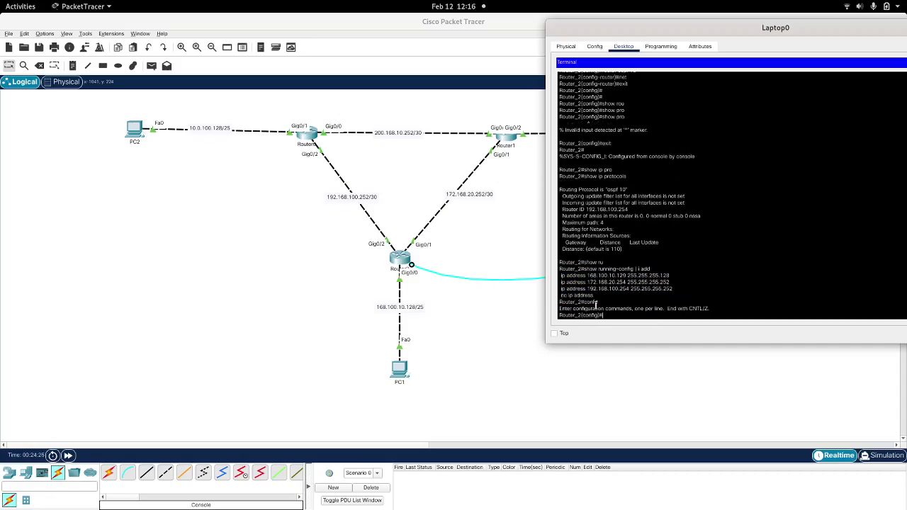
pyautogui.write('route')
pyautogui.press('Tab')
pyautogui.write('r')
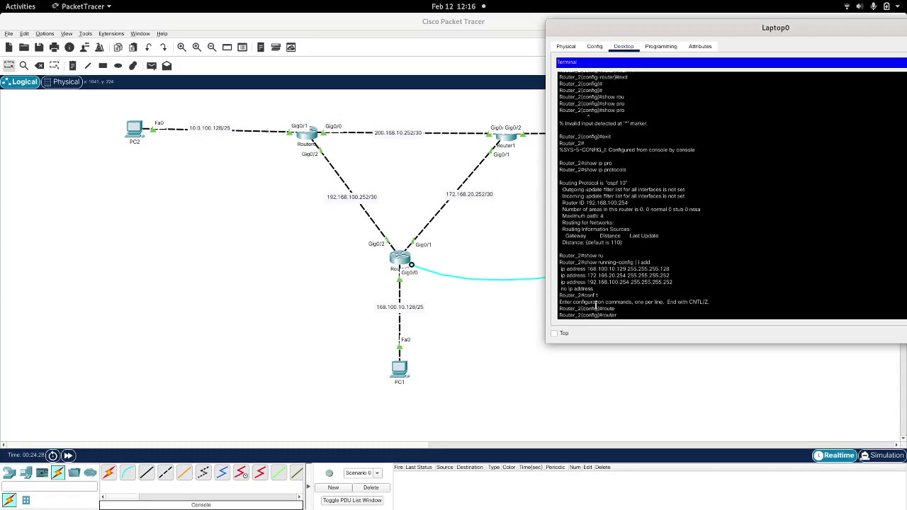
pyautogui.write(' os')
pyautogui.press('Tab')
pyautogui.write('pf 10')
pyautogui.press('Tab')
pyautogui.press('Return')
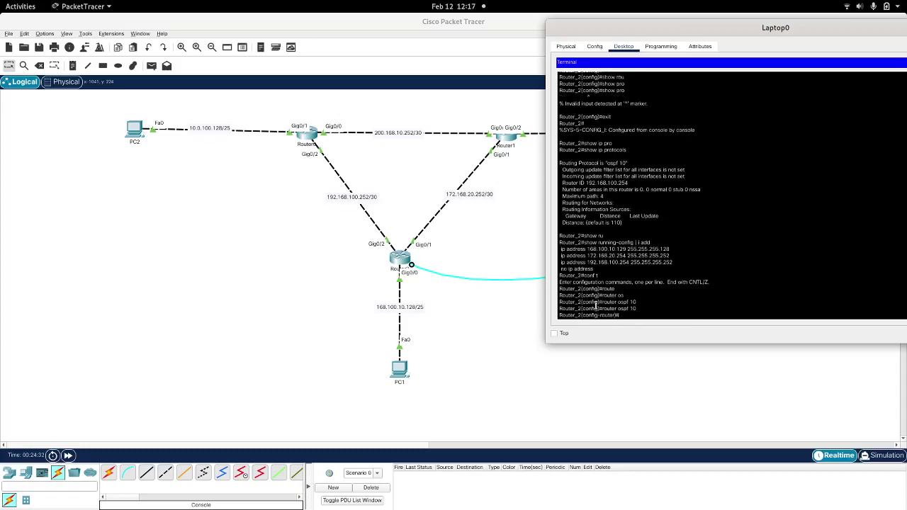
# Step: Add network 168.100.10.128 255.255.255.128 area 0, pasting the copied interface address
pyautogui.write('net')
pyautogui.press('Tab')
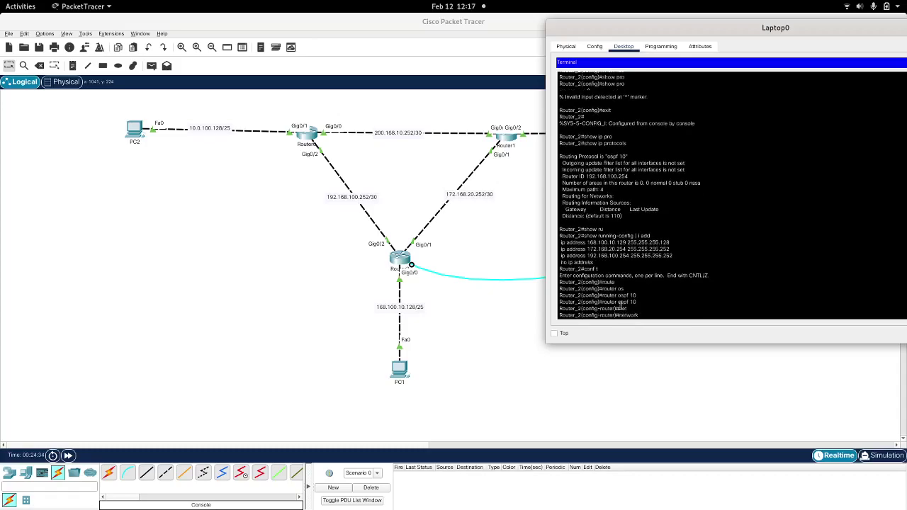
pyautogui.moveTo(627, 243); pyautogui.dragTo(587, 242)
pyautogui.rightClick(587, 243)
pyautogui.click(607, 246)
pyautogui.rightClick(591, 242)
pyautogui.click(607, 256)
pyautogui.write('?')
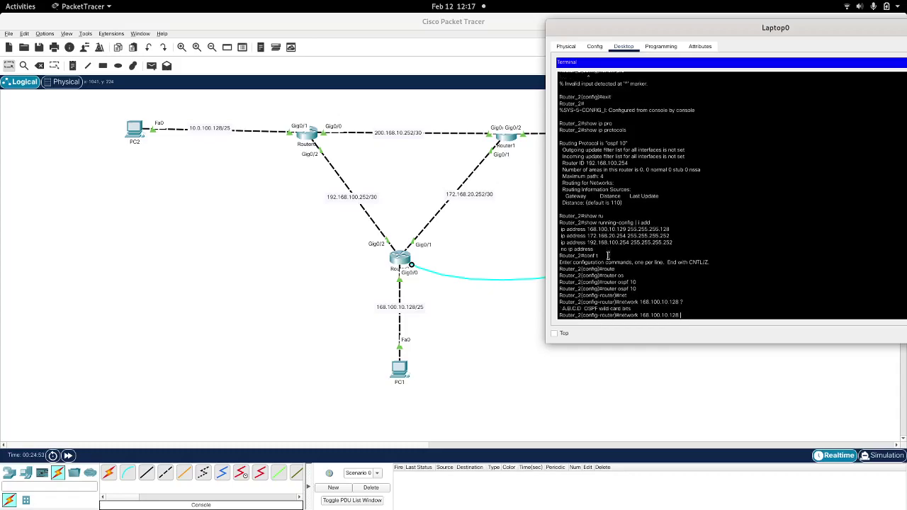
pyautogui.write('2')
pyautogui.press('Tab')
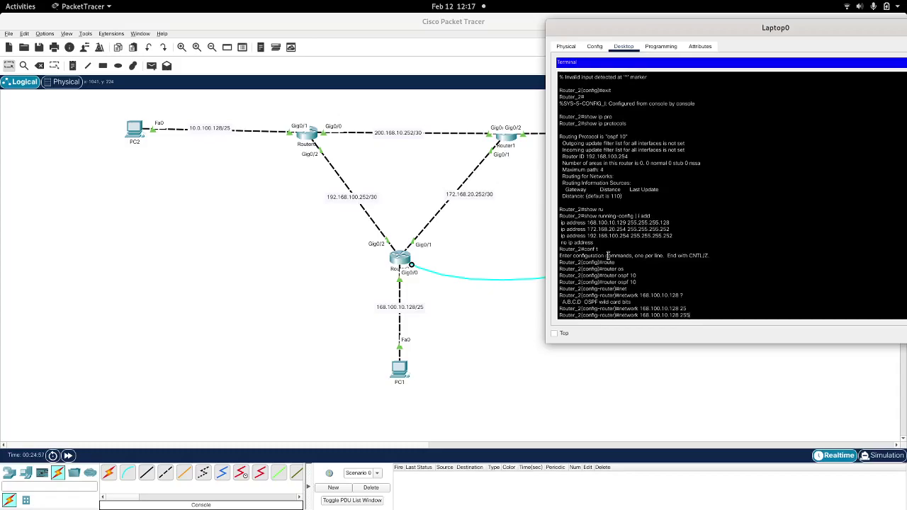
pyautogui.write('5.255.255.128')
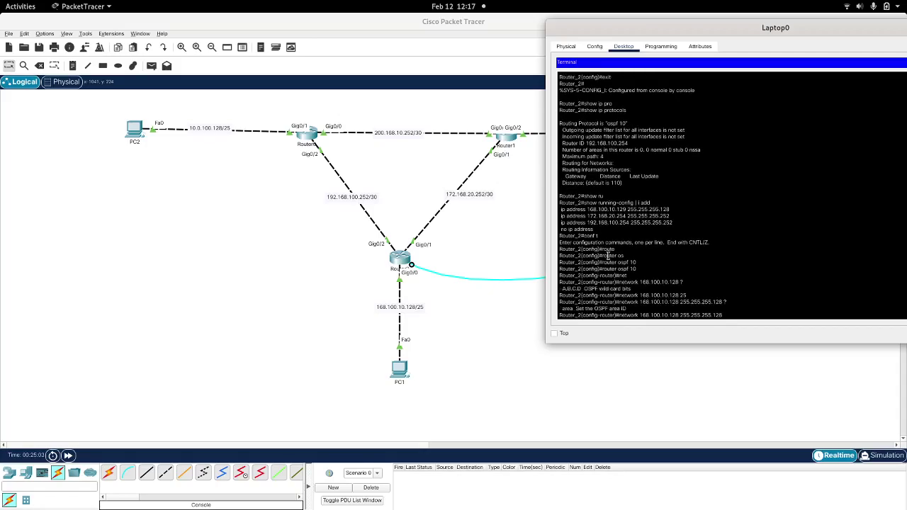
pyautogui.write(' ?ar')
pyautogui.press('Tab')
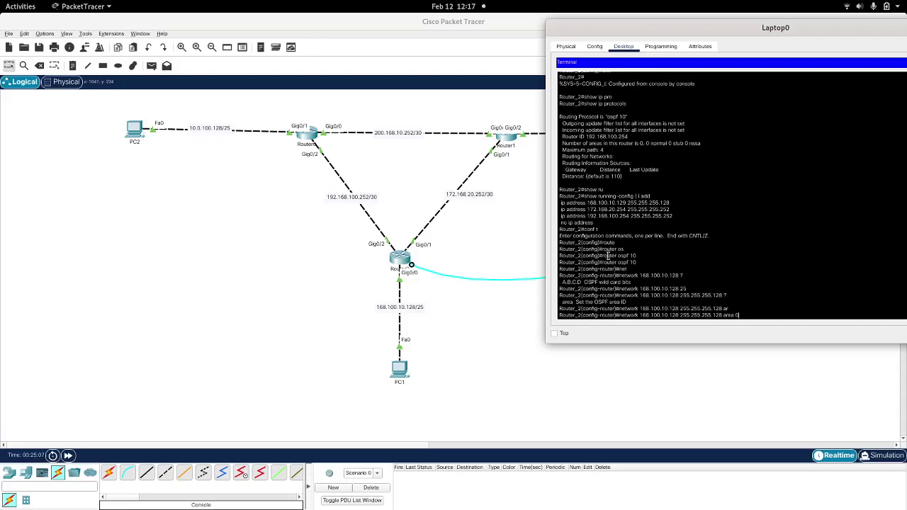
pyautogui.write('0')
pyautogui.press('Return')
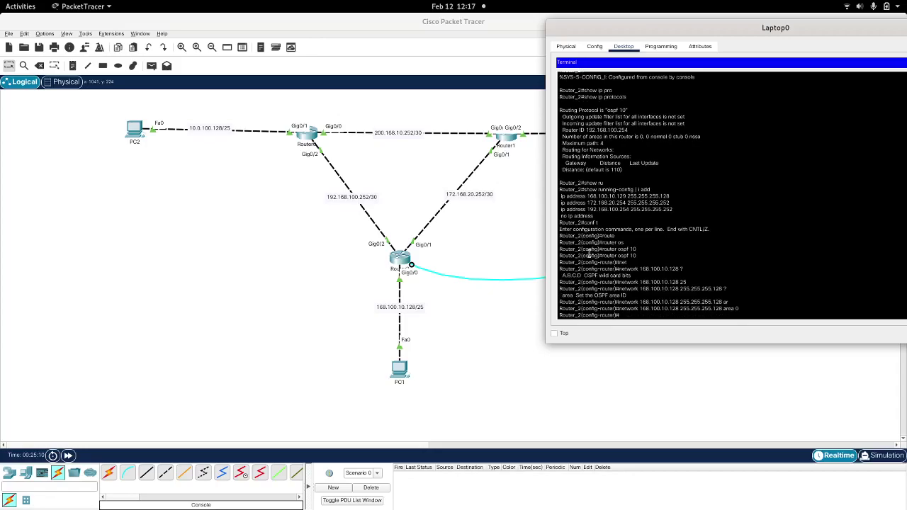
# Step: Add network 172.168.20.252 255.255.255.252 area 0 from the copied interface address
pyautogui.moveTo(670, 202); pyautogui.dragTo(589, 204)
pyautogui.rightClick(589, 205)
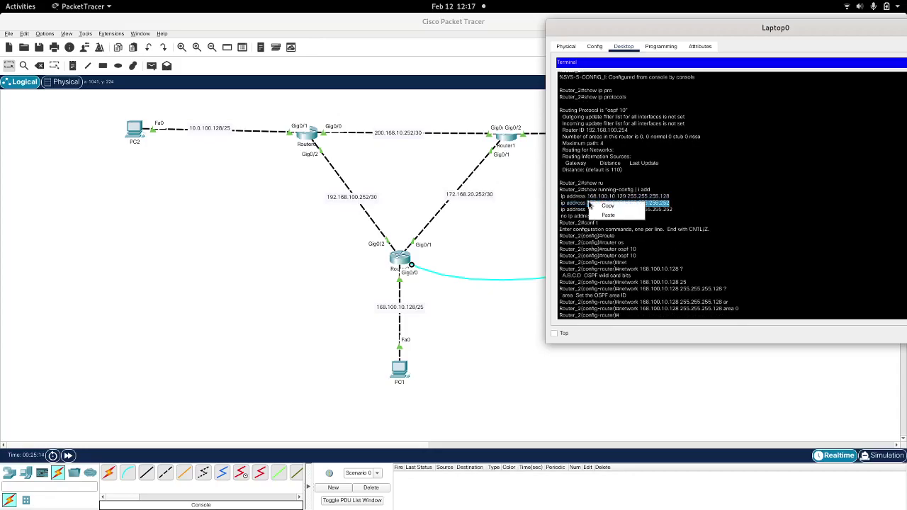
pyautogui.click(607, 205)
pyautogui.write('net')
pyautogui.press('Tab')
pyautogui.rightClick(731, 293)
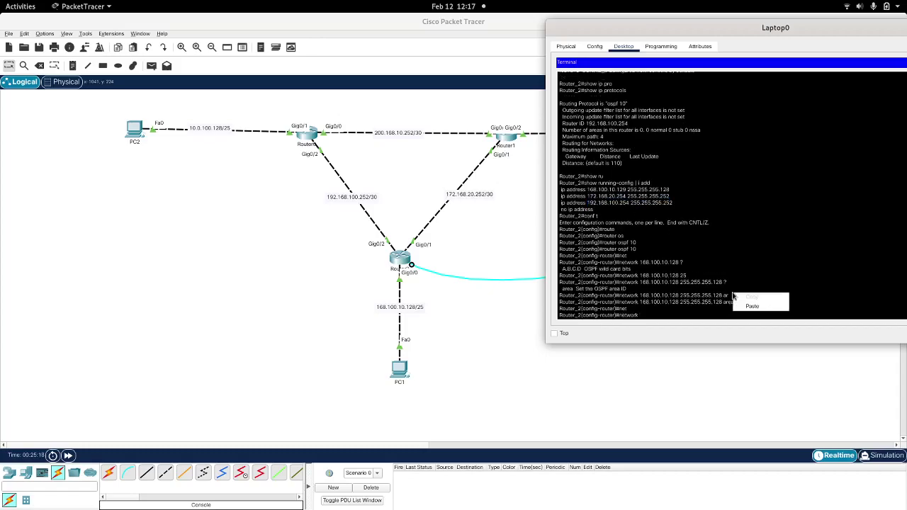
pyautogui.click(751, 303)
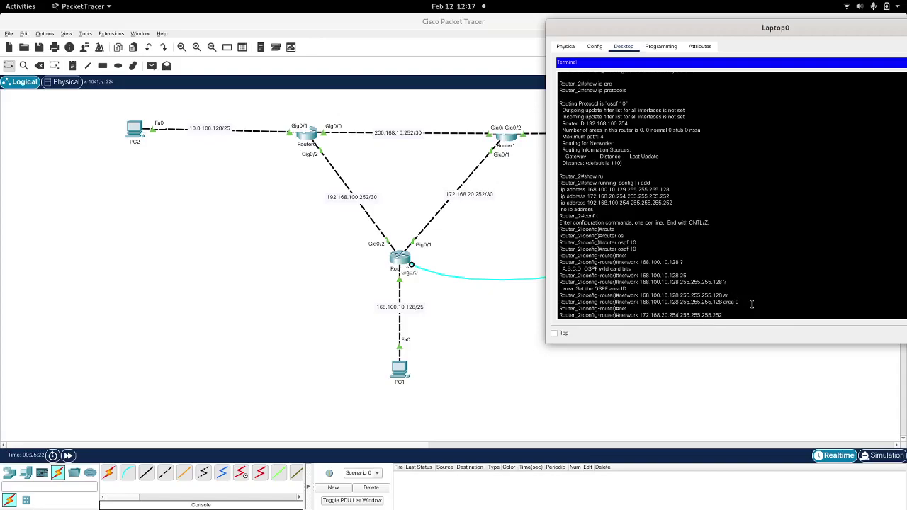
pyautogui.press('BackSpace')
pyautogui.write('2 are')
pyautogui.press('Tab')
pyautogui.write('0')
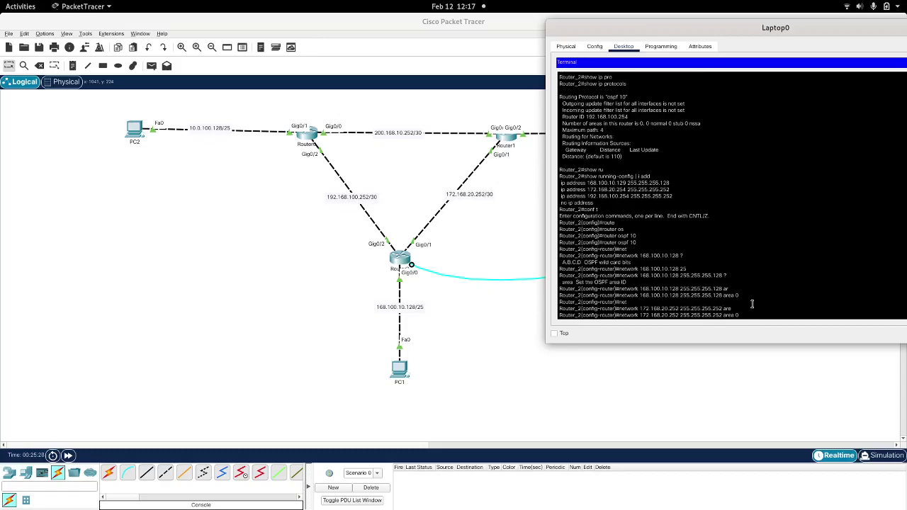
pyautogui.press('Return')
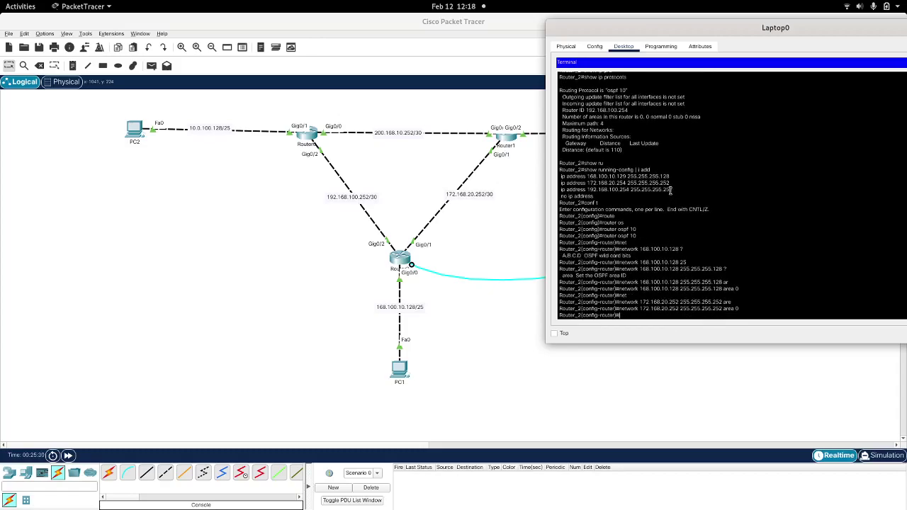
# Step: Add network 192.168.100.252 255.255.255.252 area 0, then exit router configuration
pyautogui.moveTo(671, 190); pyautogui.dragTo(586, 190)
pyautogui.rightClick(587, 191)
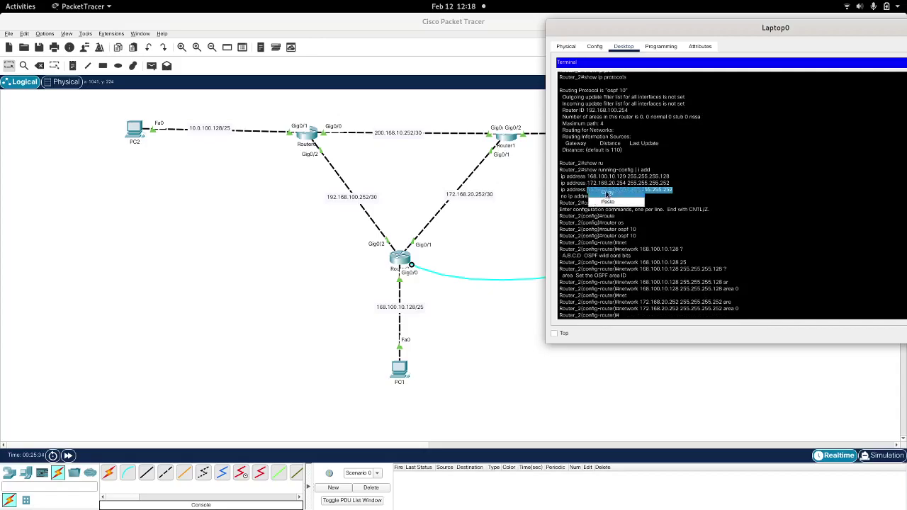
pyautogui.click(605, 192)
pyautogui.write('net')
pyautogui.press('Tab')
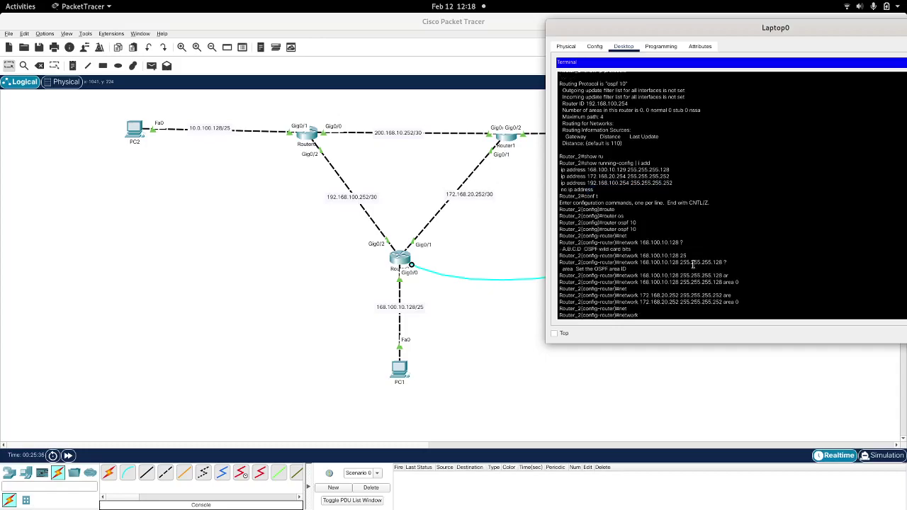
pyautogui.rightClick(692, 265)
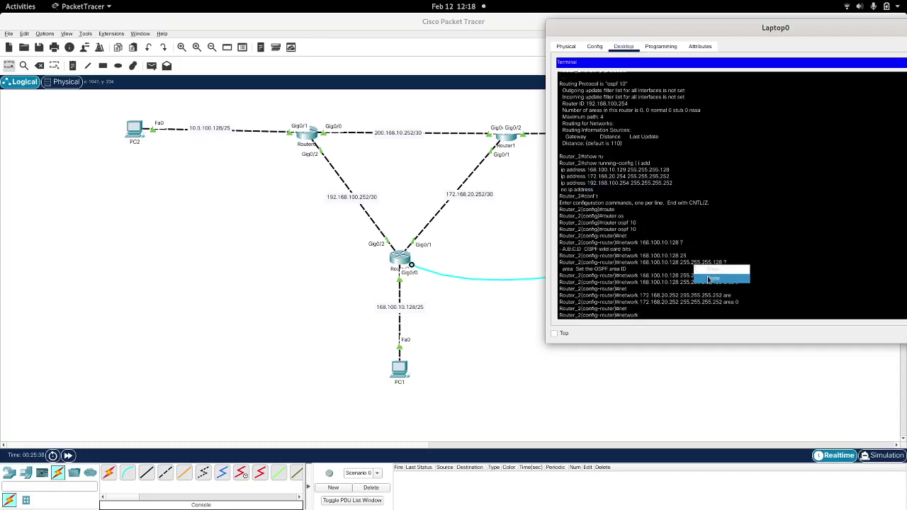
pyautogui.click(707, 277)
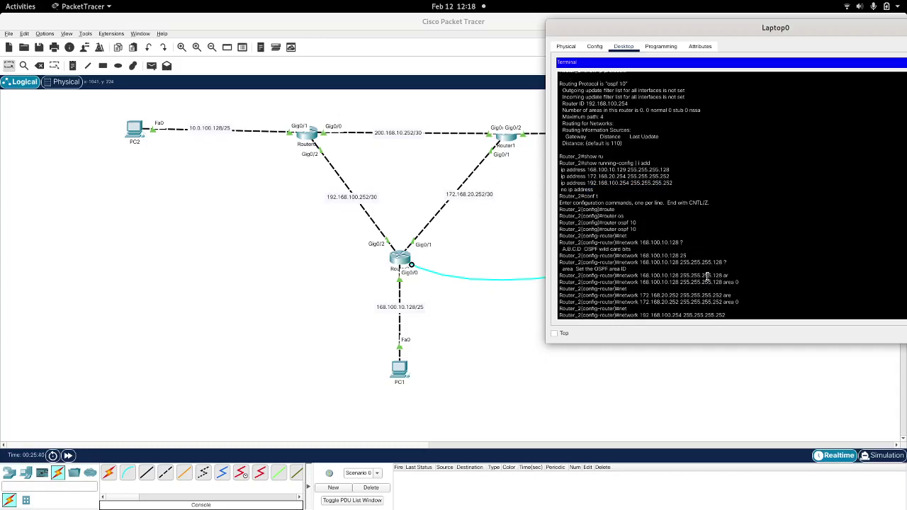
pyautogui.press('Left')
pyautogui.press('Left')
pyautogui.press('Left')
pyautogui.press('Left')
pyautogui.press('Left')
pyautogui.press('Left')
pyautogui.press('Left')
pyautogui.press('Left')
pyautogui.press('Left')
pyautogui.press('Left')
pyautogui.press('Left')
pyautogui.press('Left')
pyautogui.press('Left')
pyautogui.press('Left')
pyautogui.press('Left')
pyautogui.press('Left')
pyautogui.press('BackSpace')
pyautogui.write('2 are')
pyautogui.press('Tab')
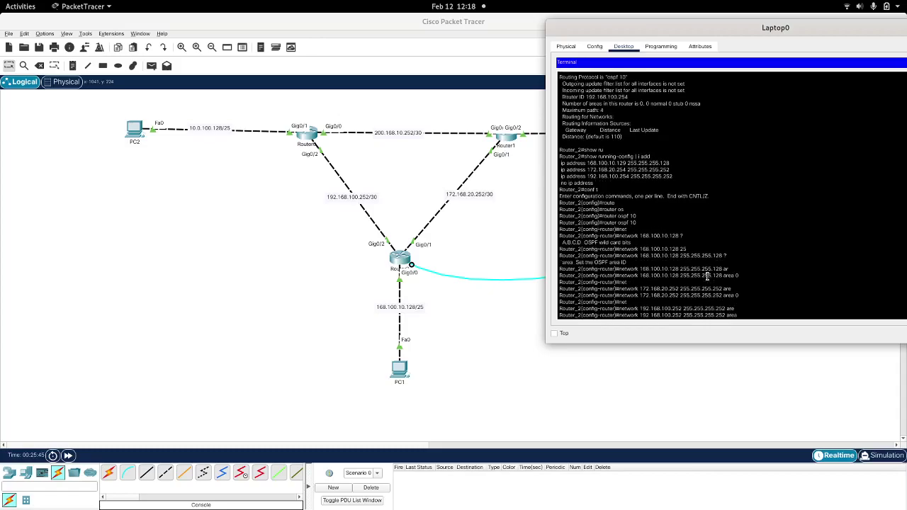
pyautogui.write('0')
pyautogui.press('Return')
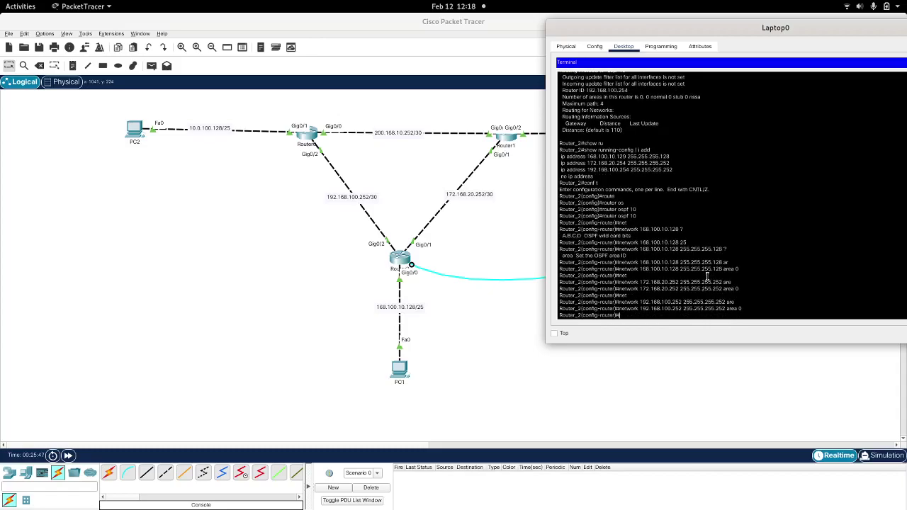
pyautogui.write('exit')
pyautogui.press('Return')
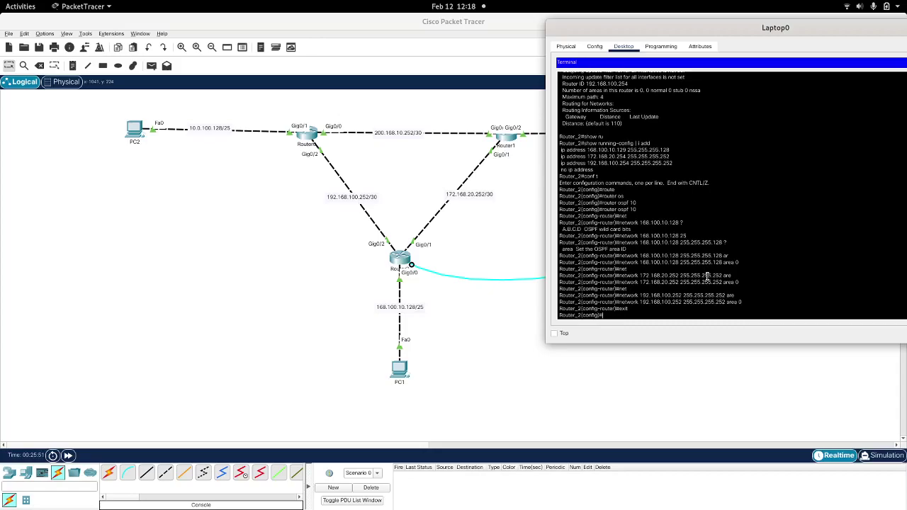
# Step: Leave configuration mode and page through Router_2's running configuration
pyautogui.write('exit')
pyautogui.press('Return')
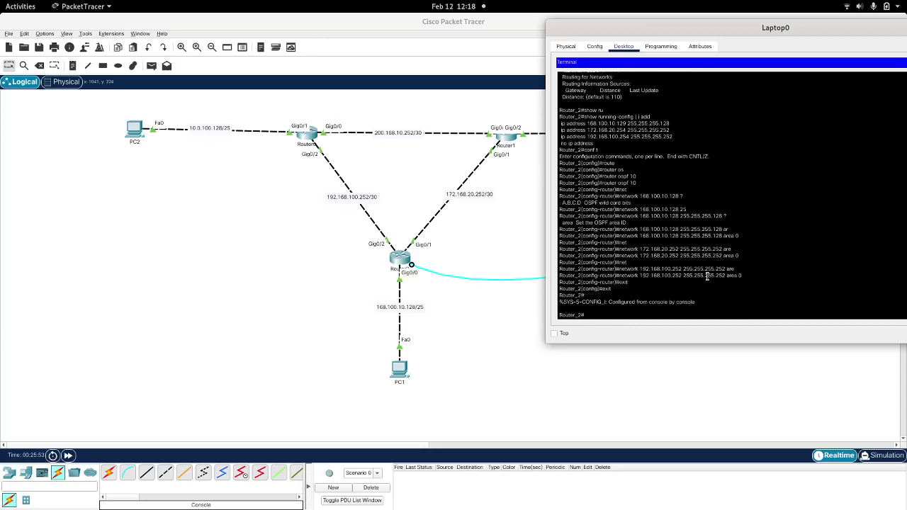
pyautogui.write('shor')
pyautogui.press('Tab')
pyautogui.press('BackSpace')
pyautogui.write('w')
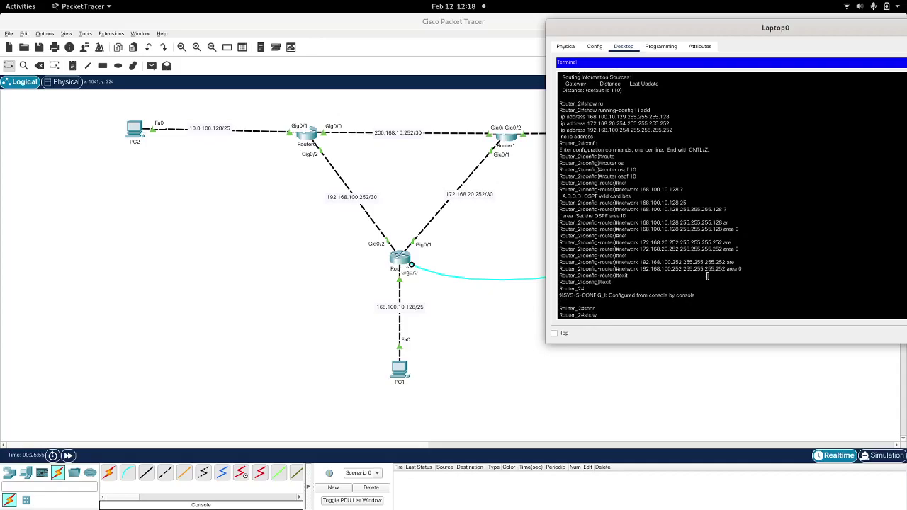
pyautogui.write(' ru')
pyautogui.press('Tab')
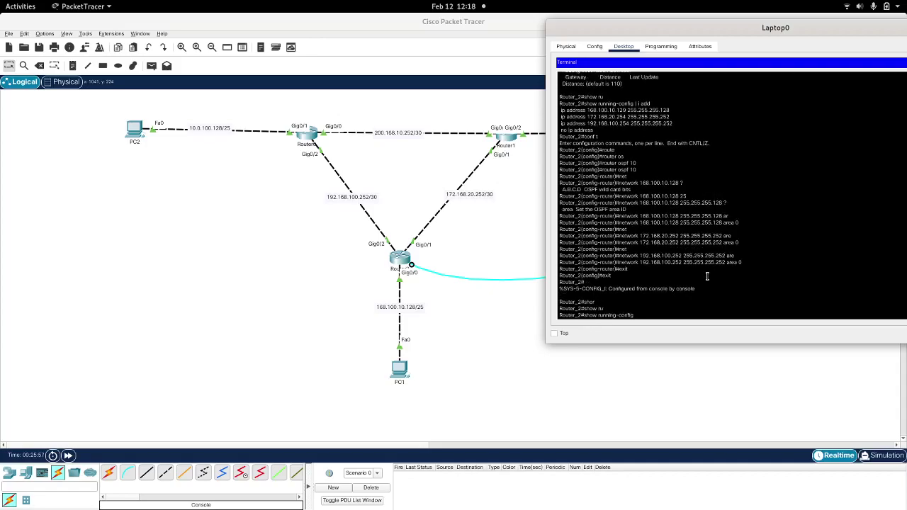
pyautogui.press('Return')
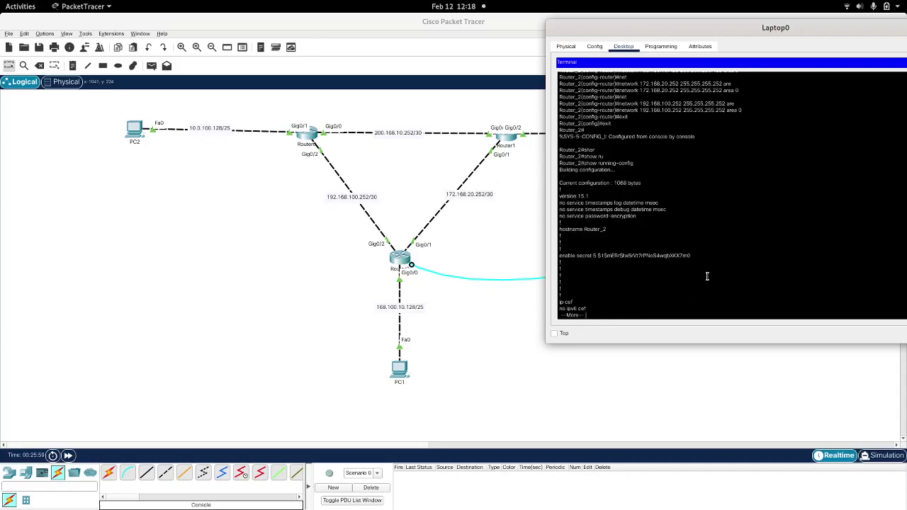
pyautogui.press('space')
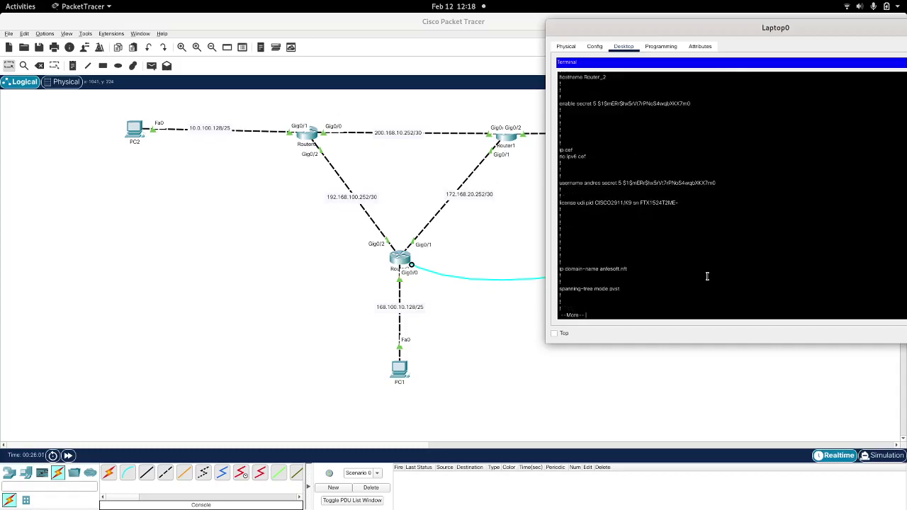
# Step: Run show ip protocols and check the router ID and the 192.168.100.252 area 0 entry
pyautogui.write('q')
pyautogui.write('show ip pro')
pyautogui.press('Tab')
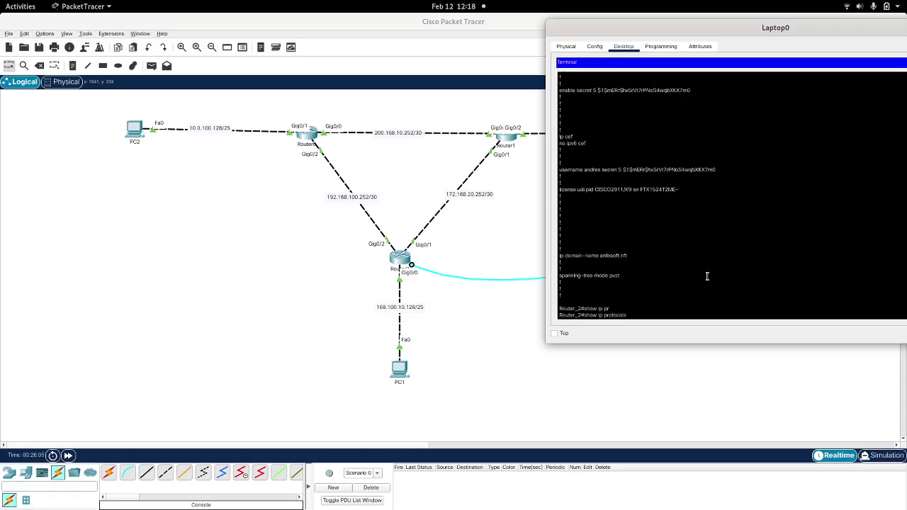
pyautogui.press('Return')
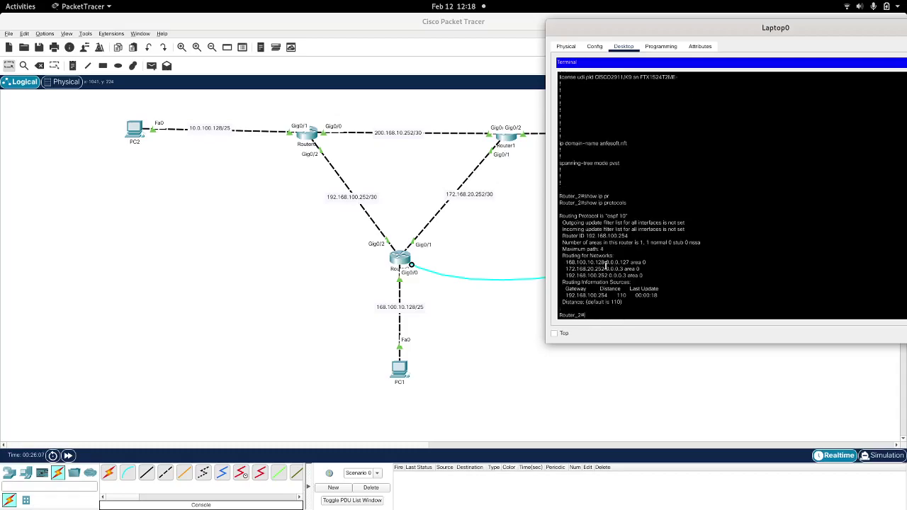
pyautogui.moveTo(629, 236); pyautogui.dragTo(561, 237)
pyautogui.click(605, 236)
pyautogui.tripleClick(579, 274)
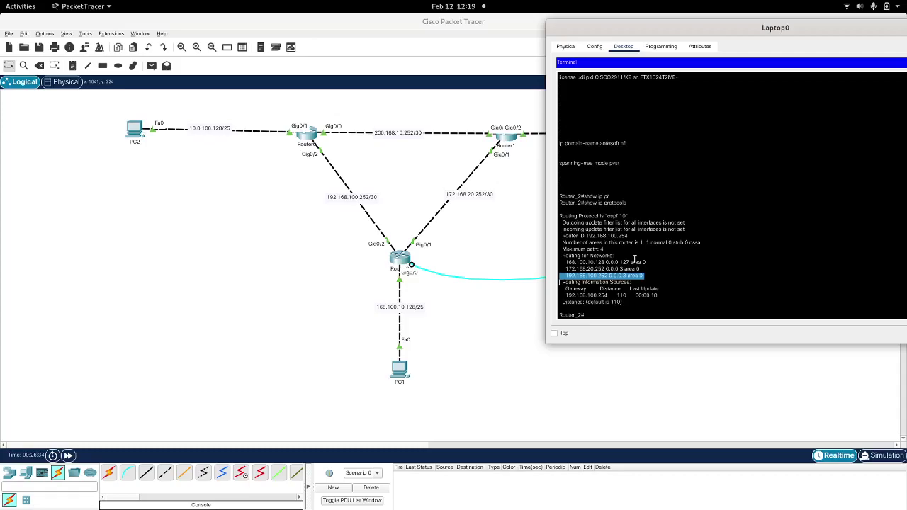
# Step: End the Router_2 console session and type an SSH command to 192.168.100.253
pyautogui.press('Return')
pyautogui.press('Return')
pyautogui.press('Return')
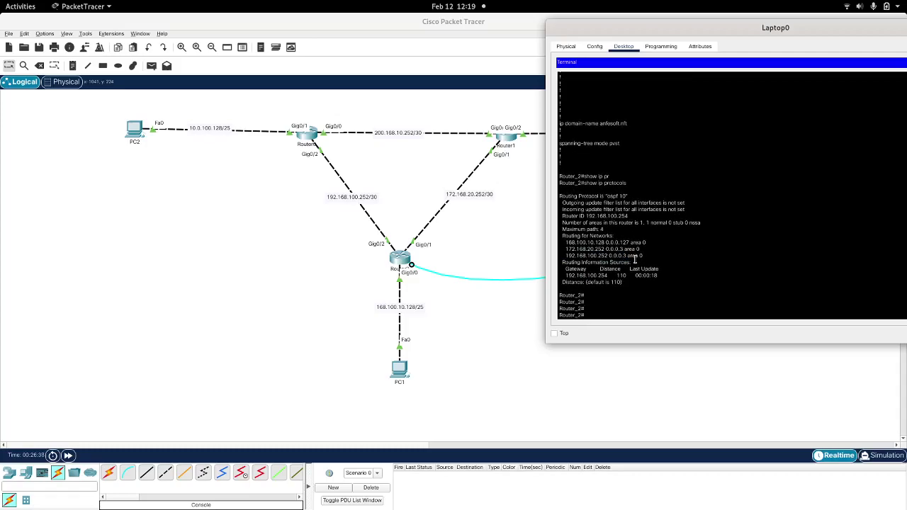
pyautogui.write('sh')
pyautogui.write('it')
pyautogui.press('Return')
pyautogui.press('Return')
pyautogui.write('sh')
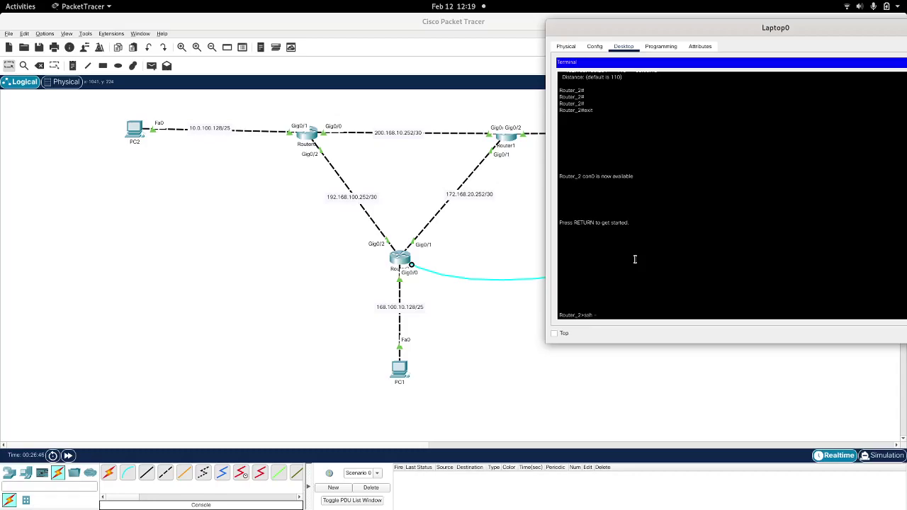
pyautogui.write('h -l andres 192.168.100.253')
# Step: Log in to Router_0 at 192.168.100.253 over SSH and enter privileged mode
pyautogui.press('Return')
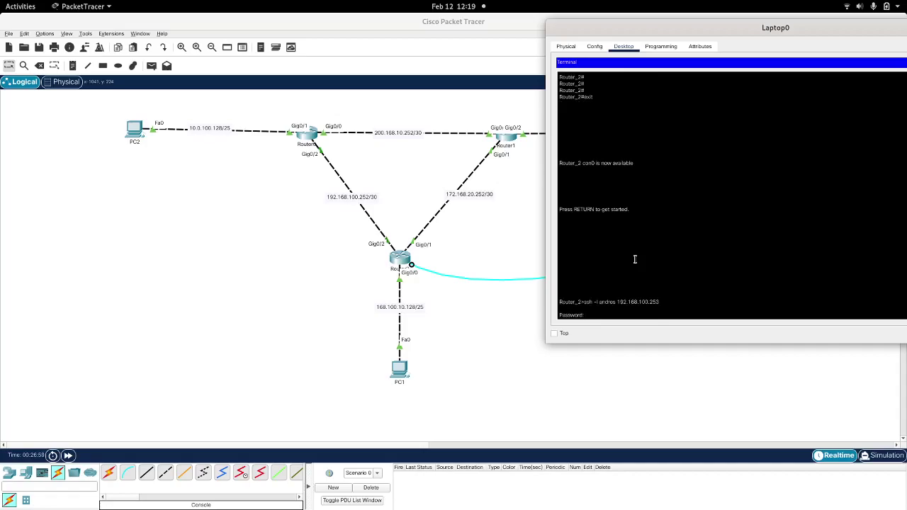
pyautogui.press('Return')
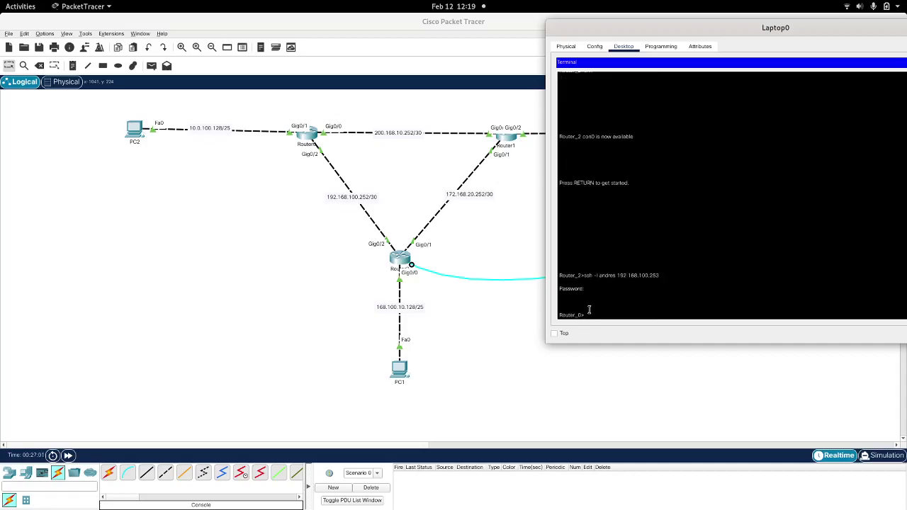
pyautogui.doubleClick(578, 314)
pyautogui.click(644, 313)
pyautogui.write('en')
pyautogui.press('Return')
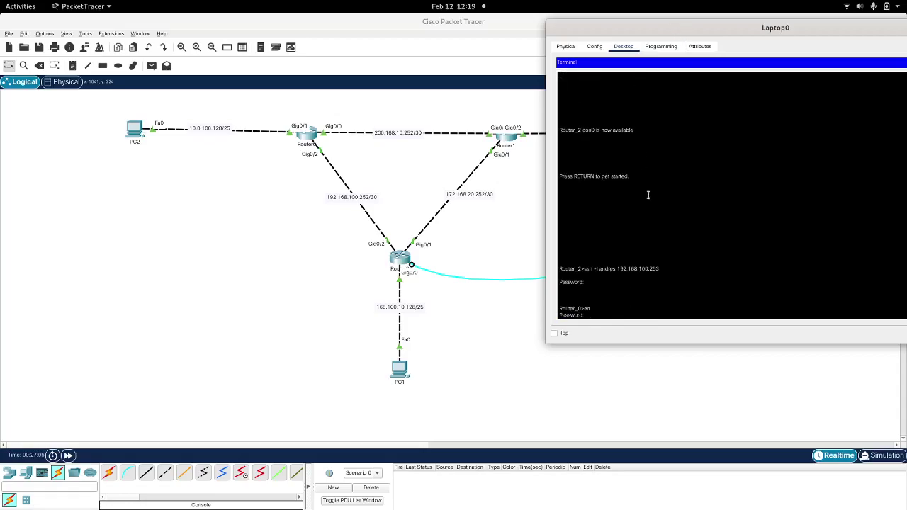
pyautogui.press('Return')
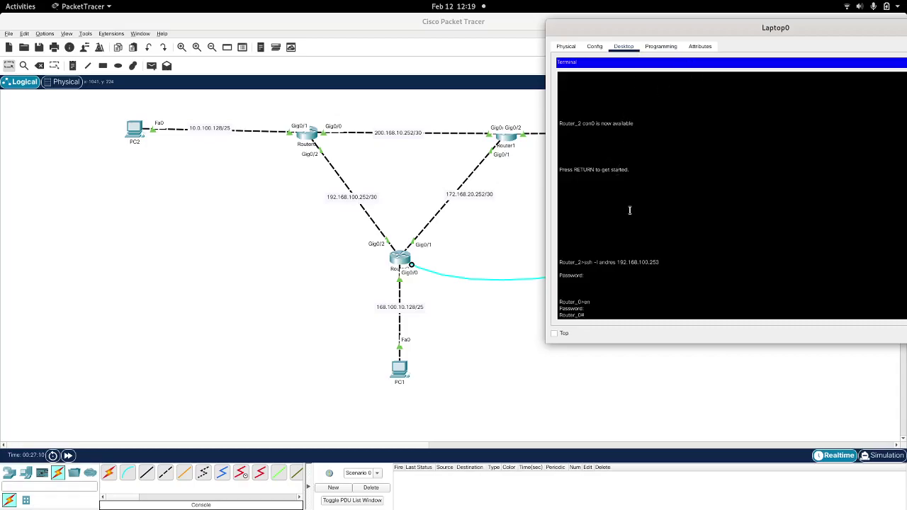
# Step: Run show running-config | i add to see 200.168.10.253, 10.0.100.129 and 192.168.100.253, then conf t
pyautogui.write('show ru')
pyautogui.press('Tab')
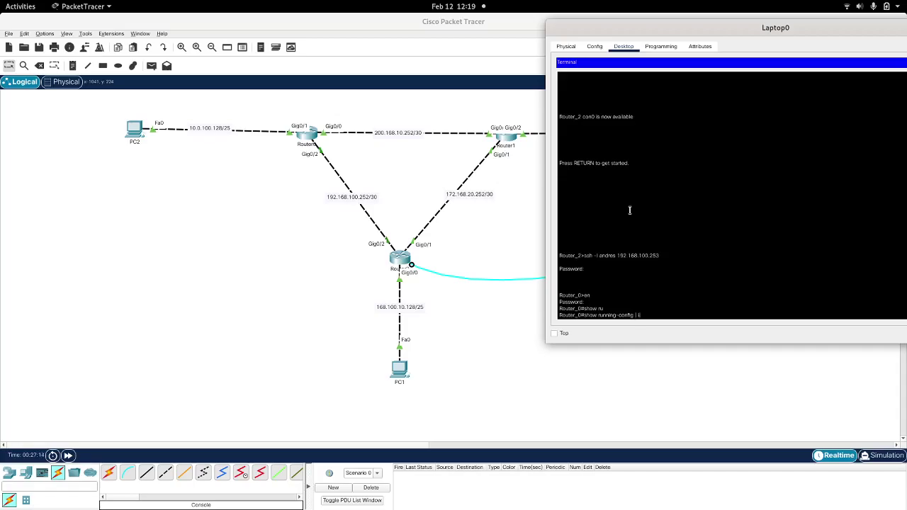
pyautogui.write('| i add')
pyautogui.press('Return')
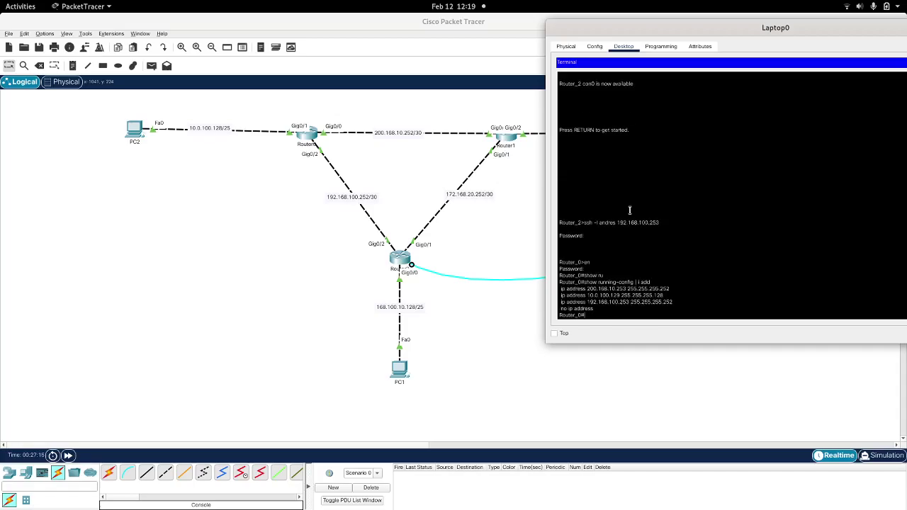
pyautogui.write('conf t')
pyautogui.press('Return')
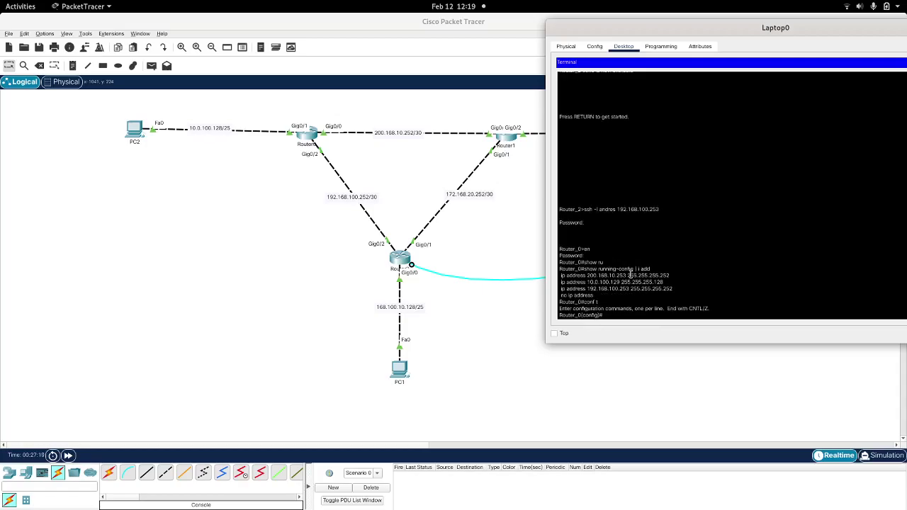
# Step: Start OSPF process 10 on Router_0 with 'router ospf 10'
pyautogui.write('router os')
pyautogui.press('Tab')
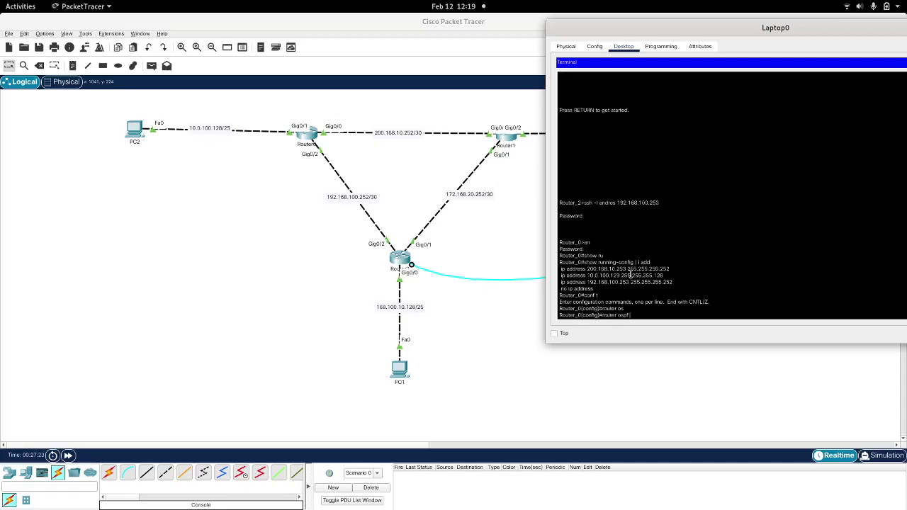
pyautogui.write('10')
pyautogui.press('Return')
# Step: Advertise network 200.168.10.252 255.255.255.252 in area 0
pyautogui.write('net')
pyautogui.press('Tab')
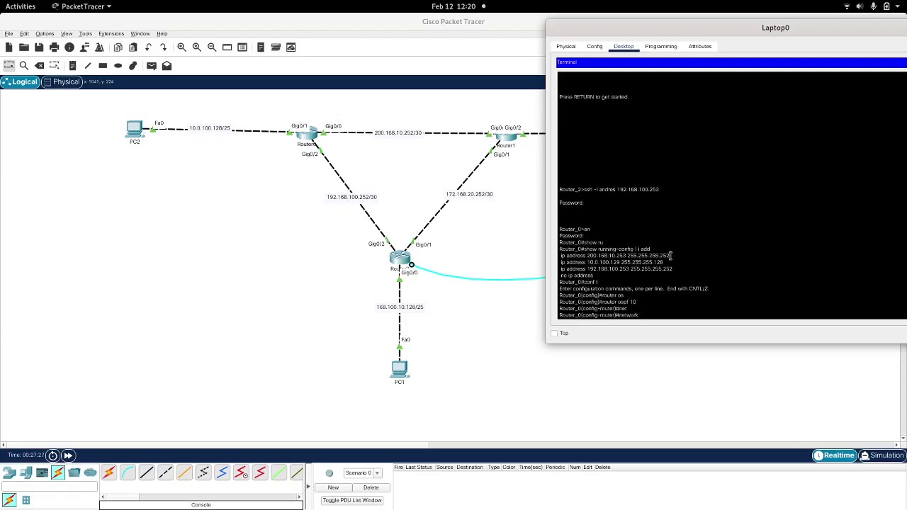
pyautogui.moveTo(670, 255); pyautogui.dragTo(588, 256)
pyautogui.rightClick(588, 258)
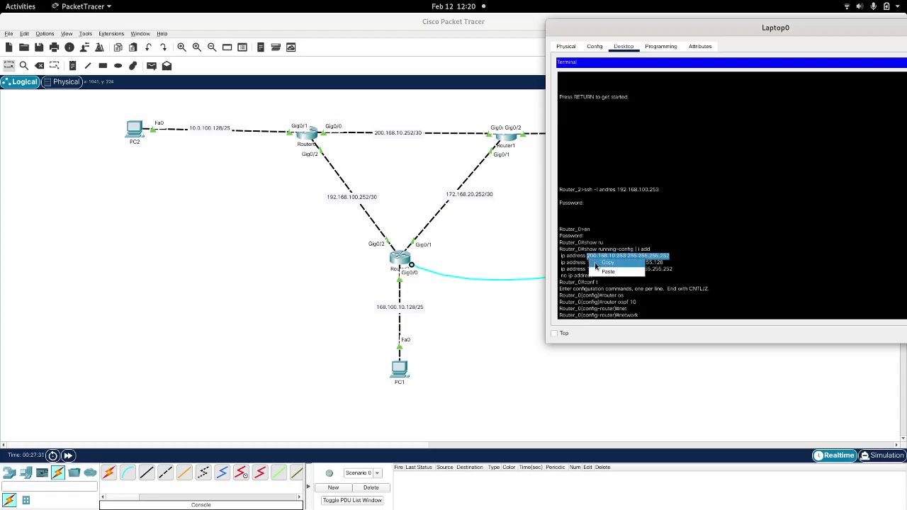
pyautogui.click(596, 262)
pyautogui.rightClick(680, 257)
pyautogui.click(692, 273)
pyautogui.press('Right')
pyautogui.press('Right')
pyautogui.press('Right')
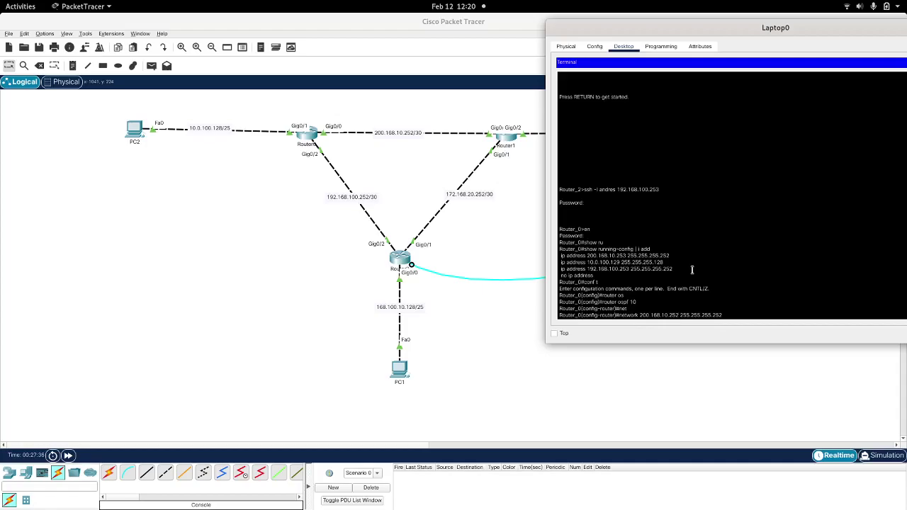
pyautogui.write('ar')
pyautogui.press('Tab')
pyautogui.write('0')
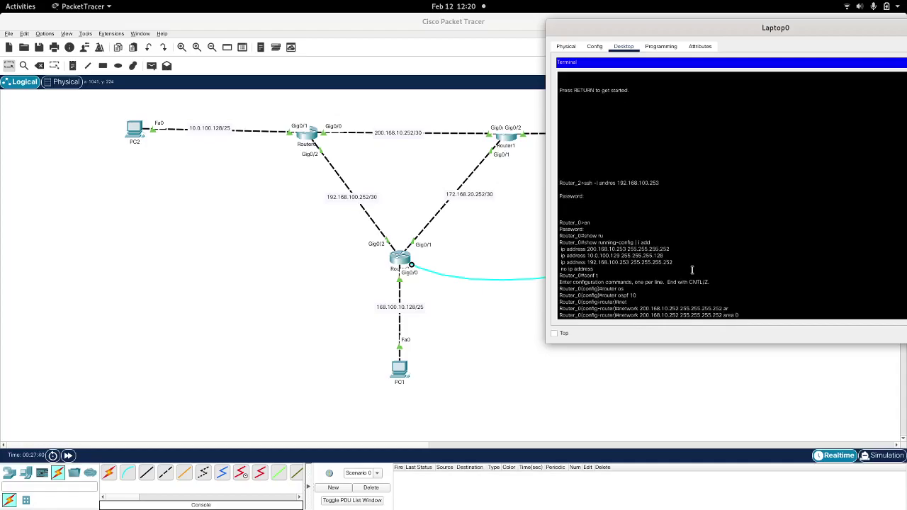
pyautogui.press('Return')
# Step: Advertise network 10.0.100.128 255.255.255.128 in area 0
pyautogui.write('net')
pyautogui.press('Tab')
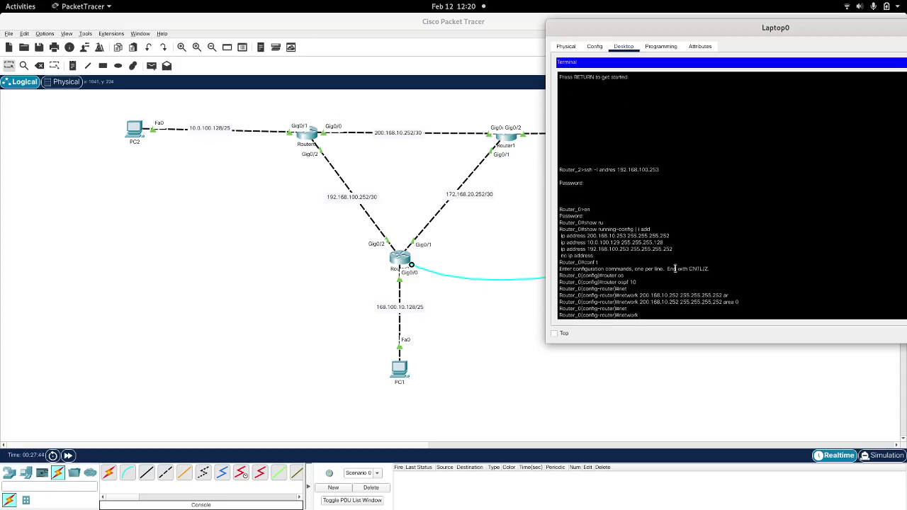
pyautogui.moveTo(663, 242); pyautogui.dragTo(586, 243)
pyautogui.rightClick(587, 242)
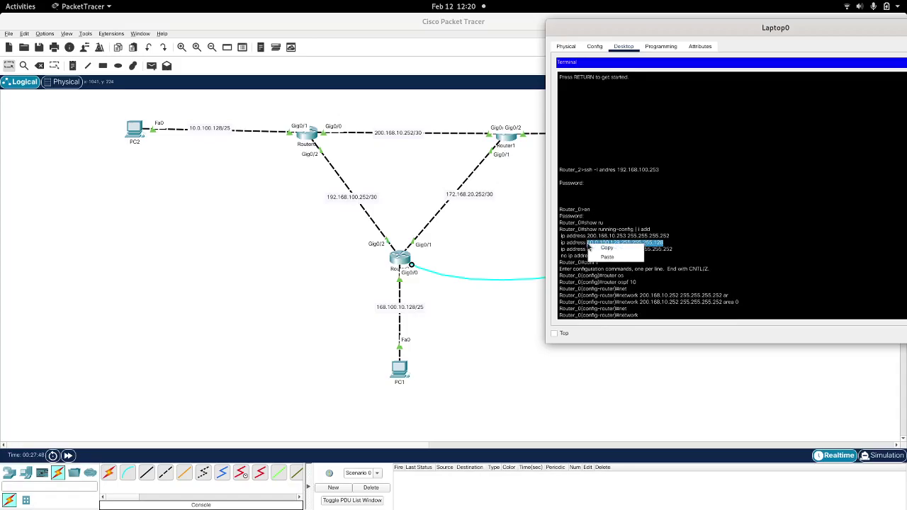
pyautogui.click(589, 246)
pyautogui.rightClick(589, 247)
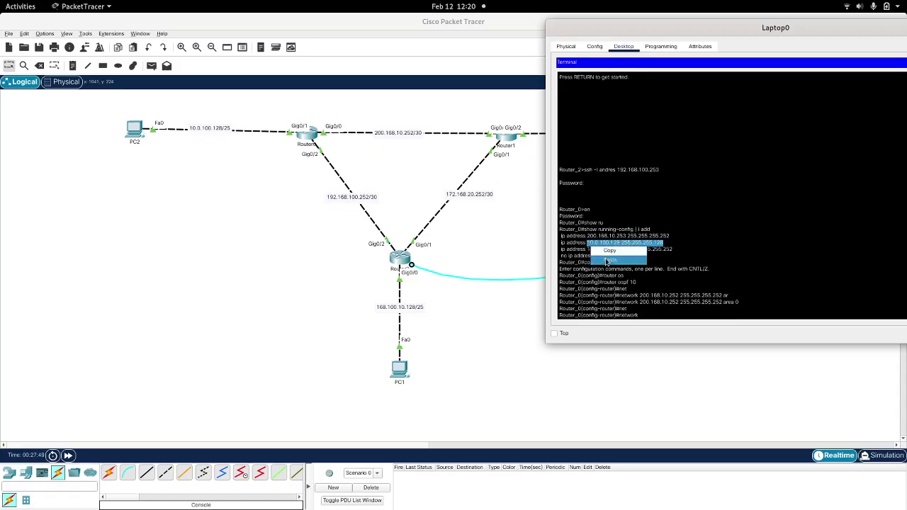
pyautogui.click(604, 259)
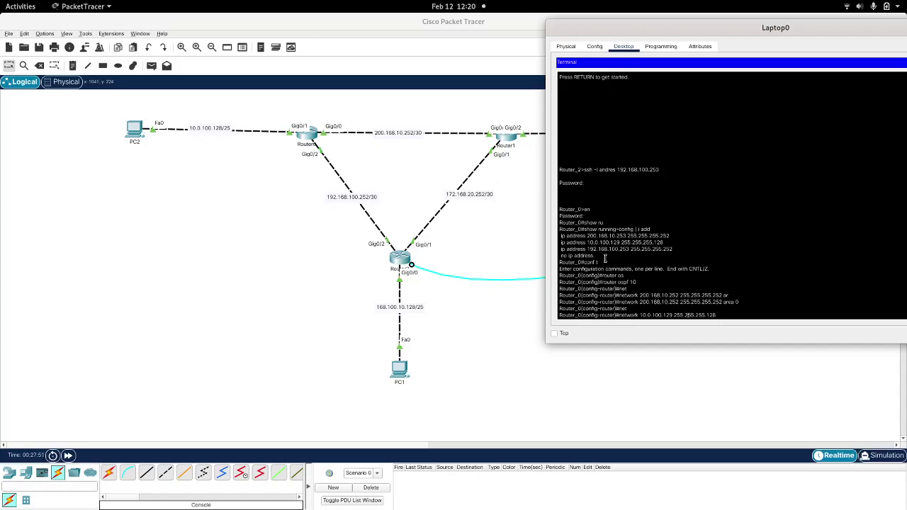
pyautogui.press('BackSpace')
pyautogui.write('8 ')
pyautogui.write('ar')
pyautogui.press('Tab')
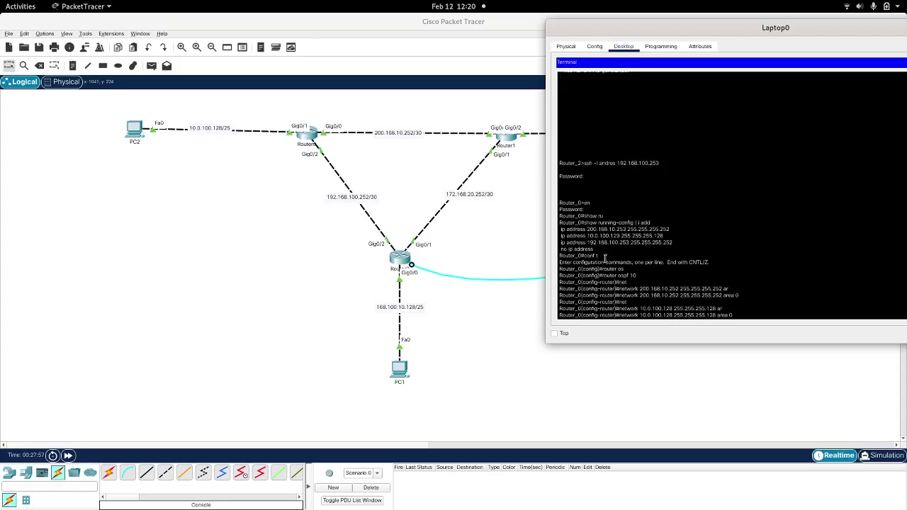
pyautogui.write('0')
pyautogui.press('Return')
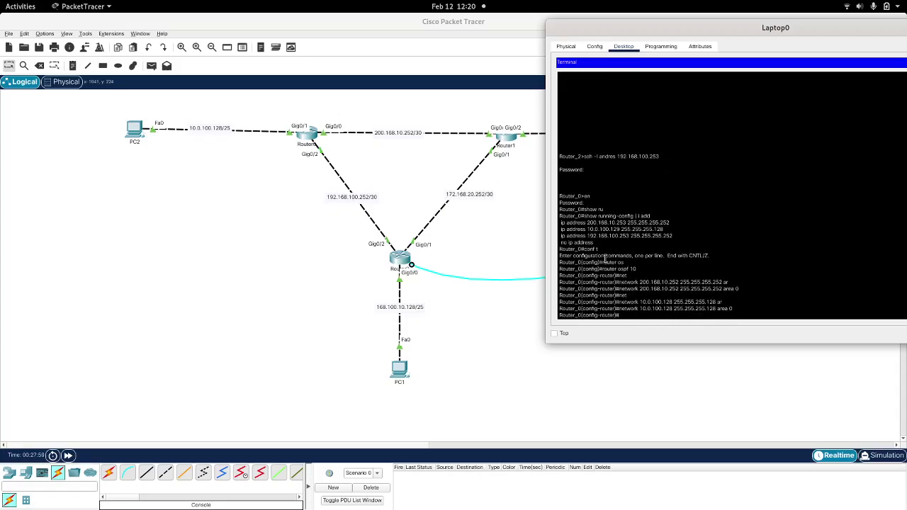
# Step: Advertise network 192.168.100.252 255.255.255.252 in area 0
pyautogui.write('net')
pyautogui.press('Tab')
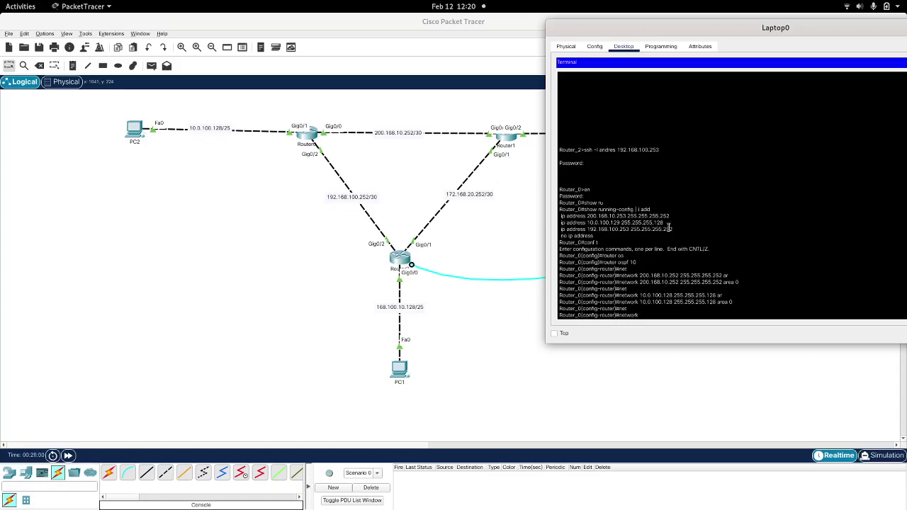
pyautogui.moveTo(671, 229); pyautogui.dragTo(588, 231)
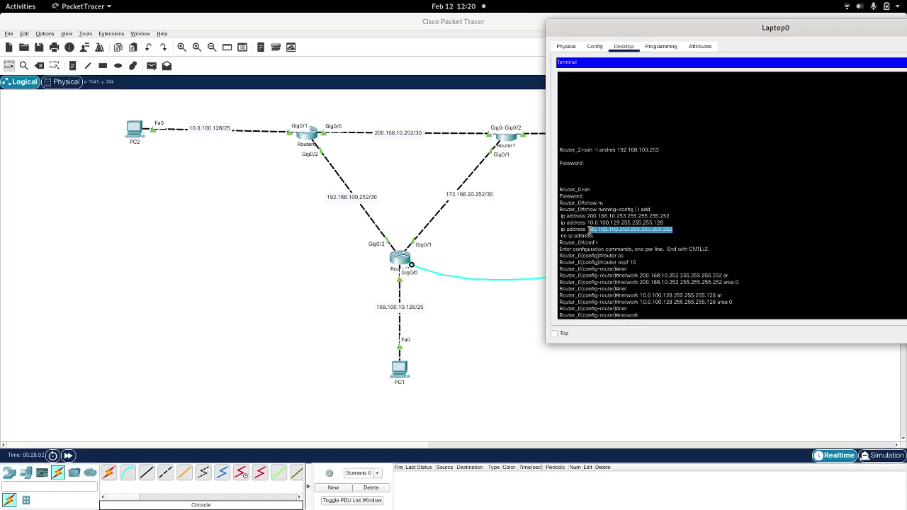
pyautogui.rightClick(586, 231)
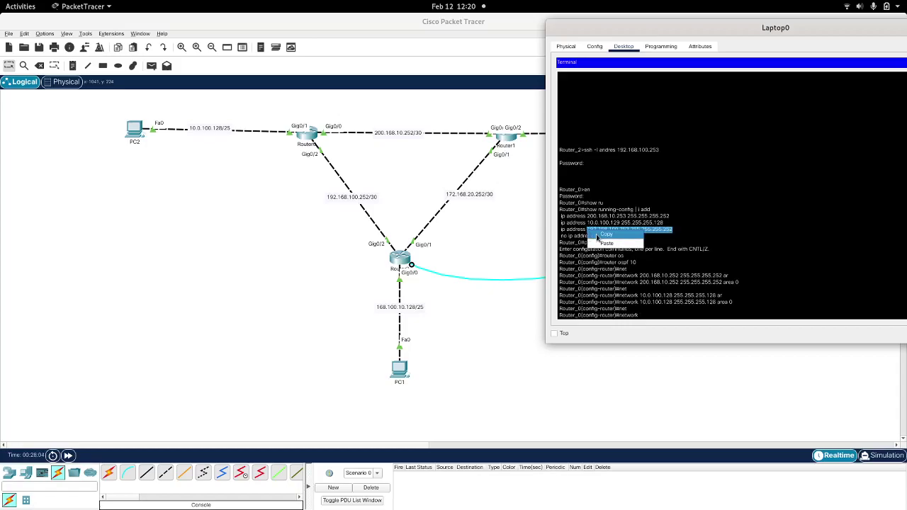
pyautogui.click(597, 236)
pyautogui.rightClick(676, 247)
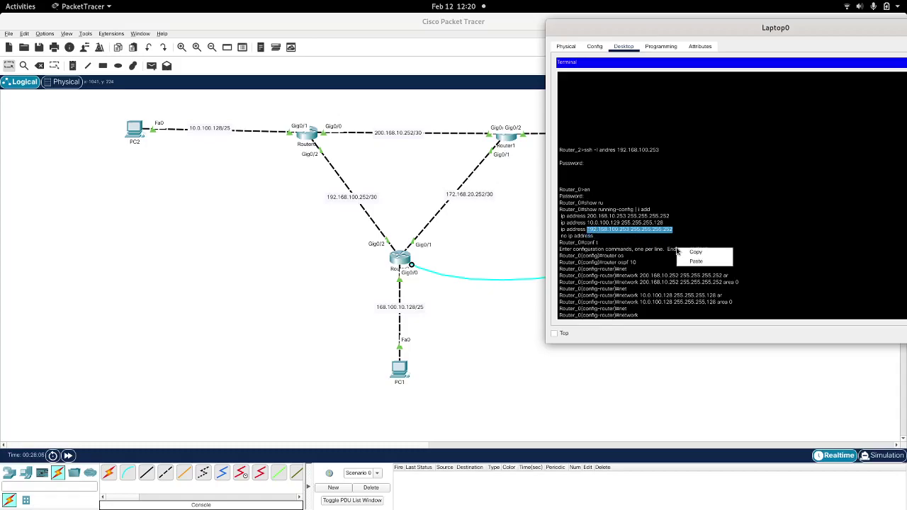
pyautogui.click(695, 262)
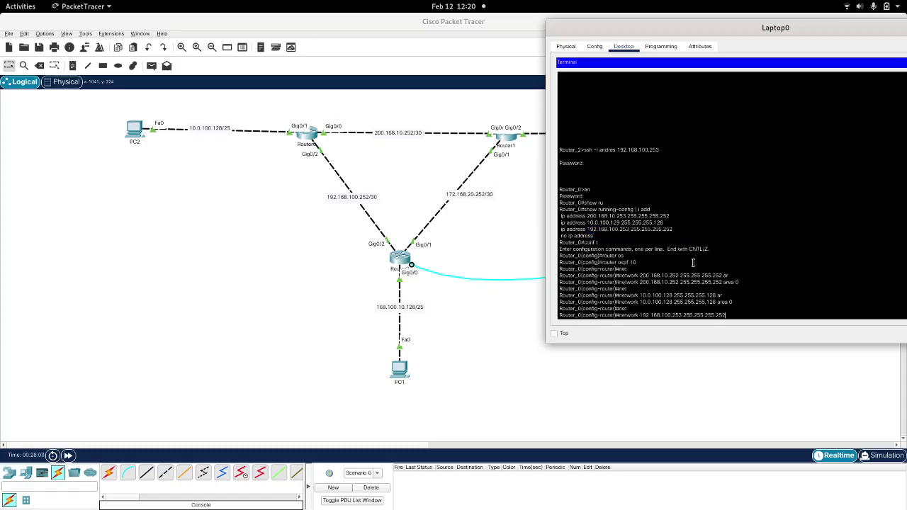
pyautogui.press('BackSpace')
pyautogui.write('2 are')
pyautogui.press('Tab')
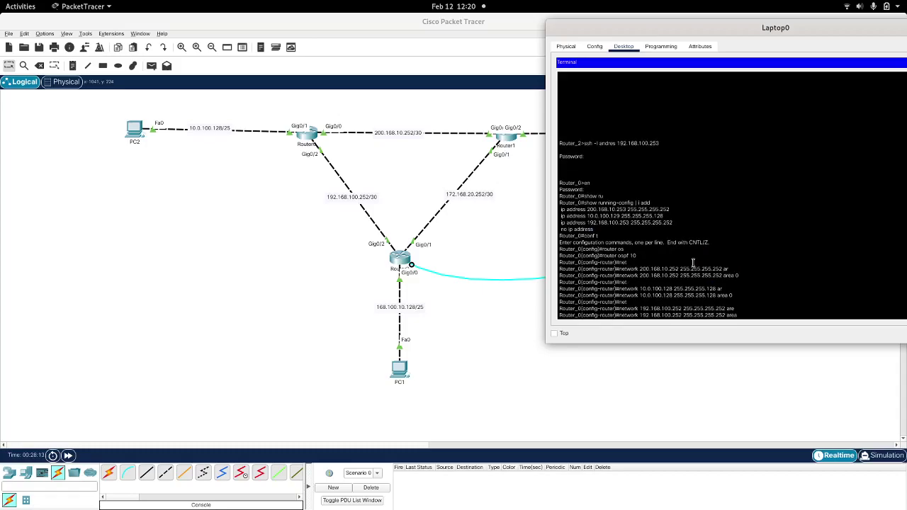
pyautogui.press('Return')
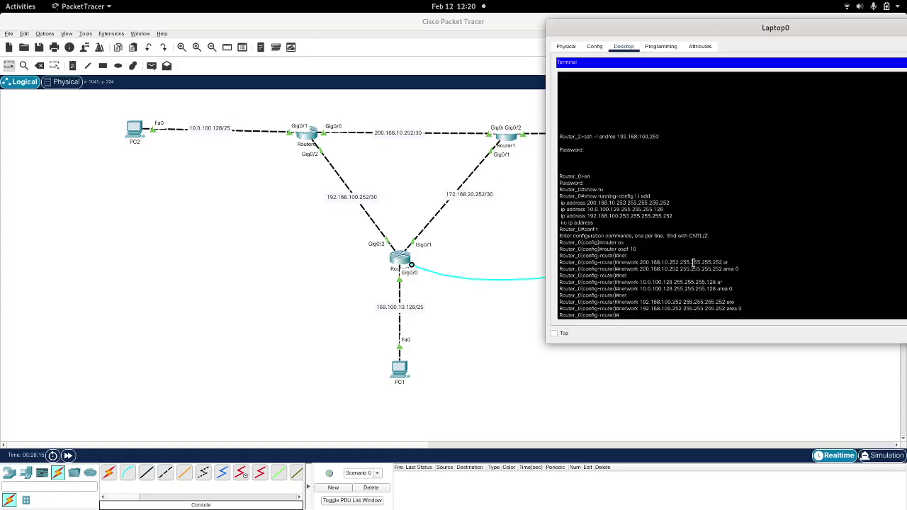
# Step: Exit the OSPF router configuration and configuration mode
pyautogui.write('exit')
pyautogui.press('Return')
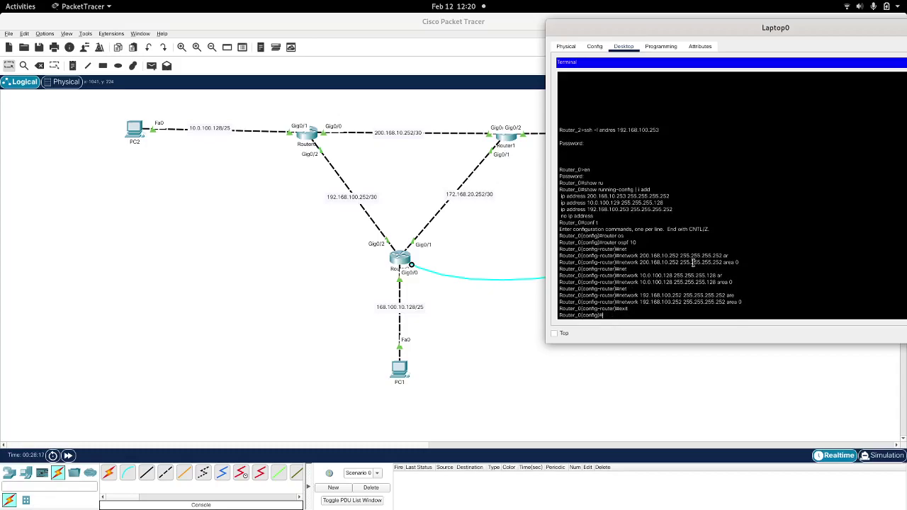
pyautogui.write('exit')
pyautogui.press('Return')
pyautogui.press('Return')
pyautogui.press('Return')
# Step: Note the OSPF neighbour FULL message and run 'show ip protocols' on Router_0
pyautogui.write('show')
pyautogui.tripleClick(818, 289)
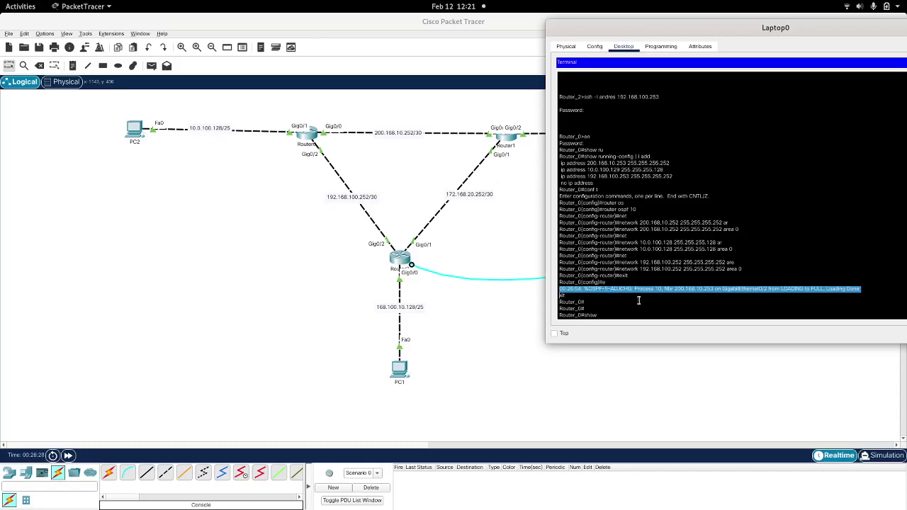
pyautogui.write('sho')
pyautogui.press('BackSpace')
pyautogui.press('BackSpace')
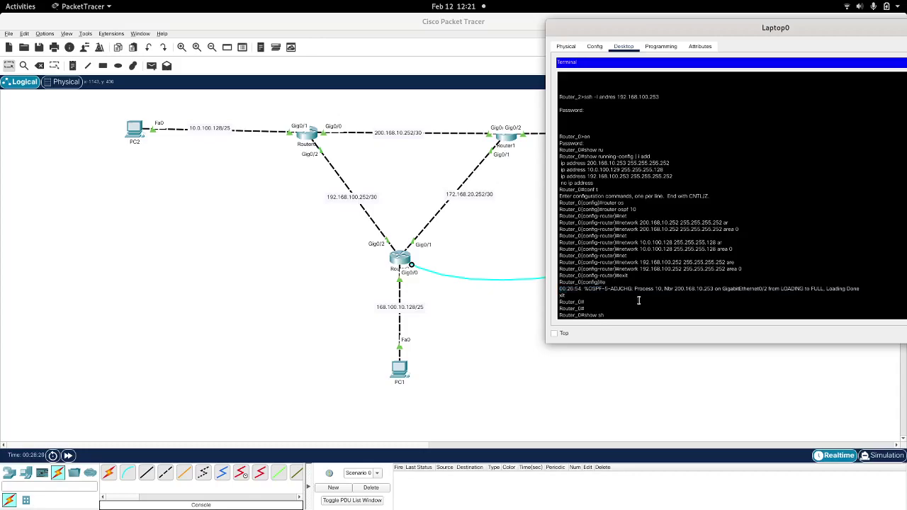
pyautogui.write('rp')
pyautogui.press('Return')
pyautogui.write('show ip pro')
pyautogui.press('Tab')
pyautogui.press('Return')
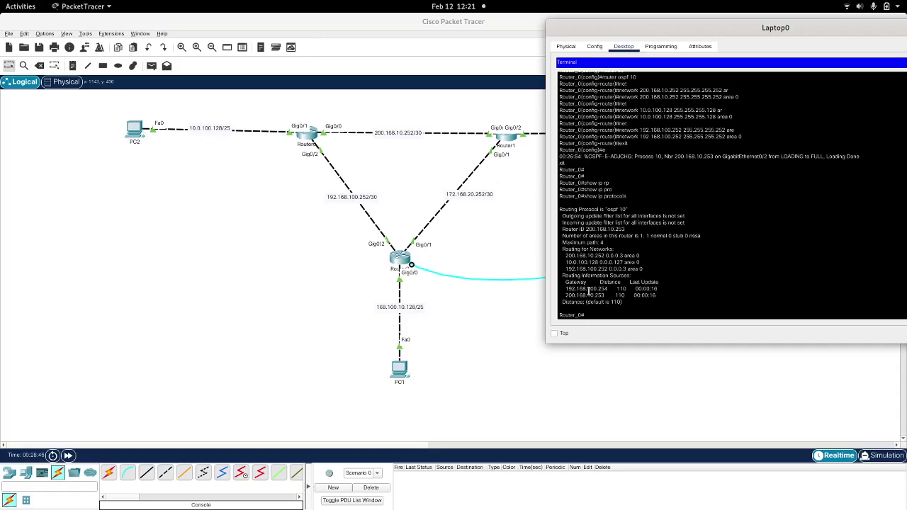
# Step: Highlight routing information sources 192.168.100.254 and 200.168.10.253 in the output
pyautogui.tripleClick(589, 289)
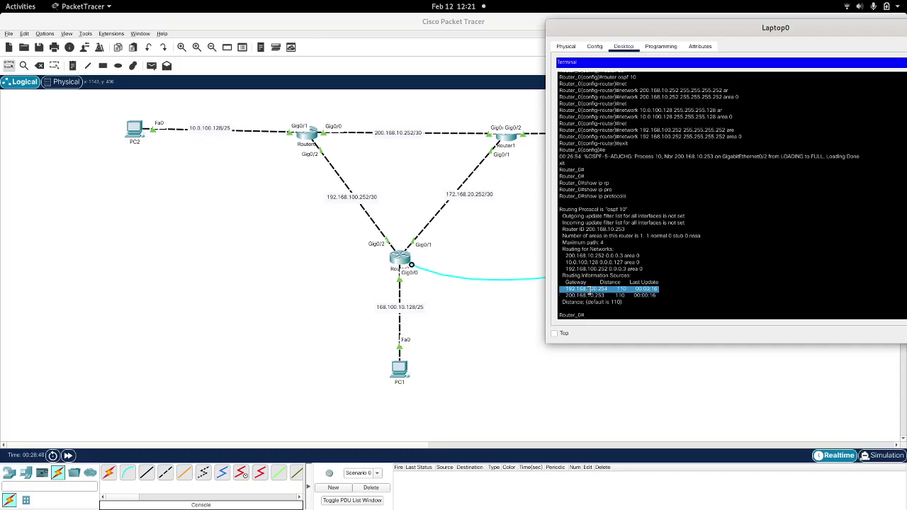
pyautogui.tripleClick(587, 297)
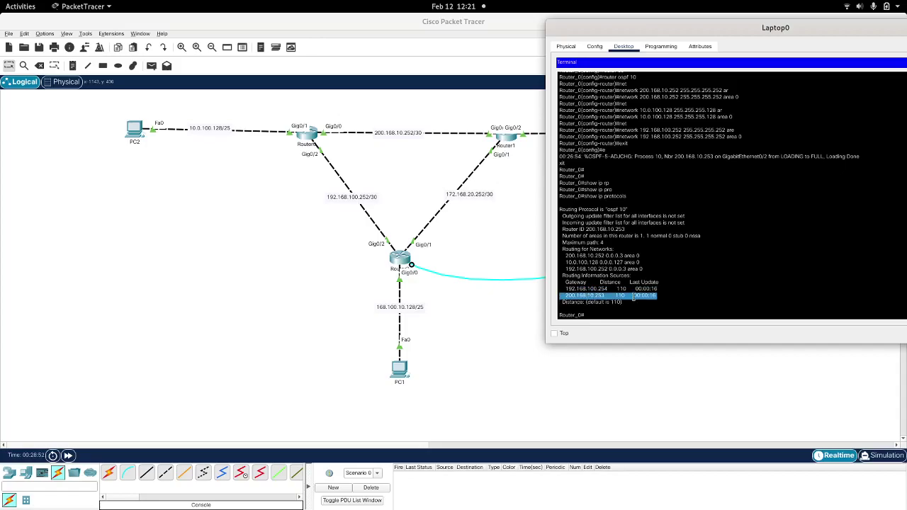
pyautogui.press('Return')
pyautogui.press('Return')
pyautogui.press('Return')
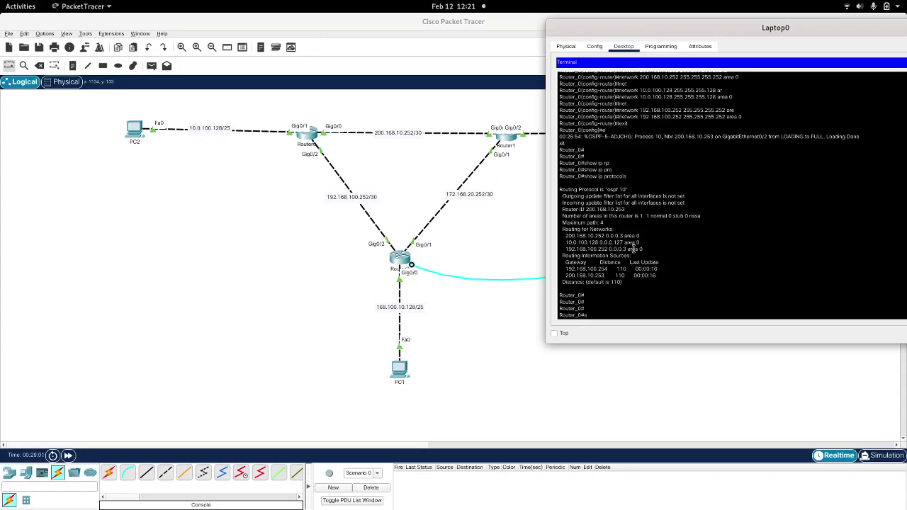
# Step: Close the Router_0 session, then SSH back into Router_0 from Router_2 and log in
pyautogui.write('exit')
pyautogui.press('Return')
pyautogui.press('Return')
pyautogui.write('ssh')
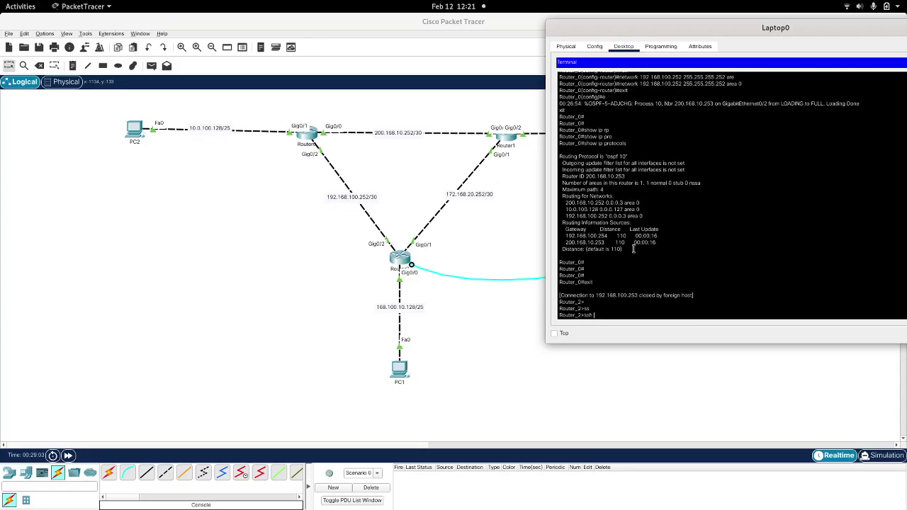
pyautogui.write(' -l andres')
pyautogui.write('200.168.10.254')
pyautogui.press('Return')
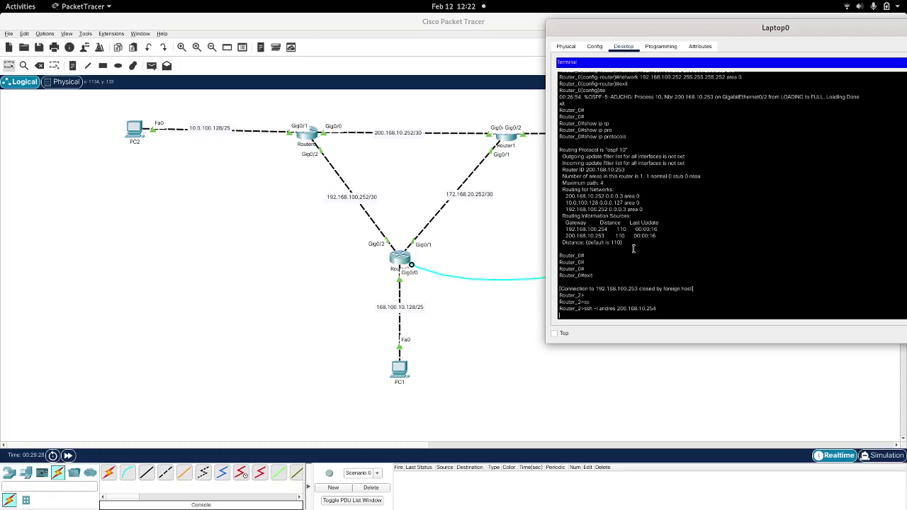
pyautogui.press('Up')
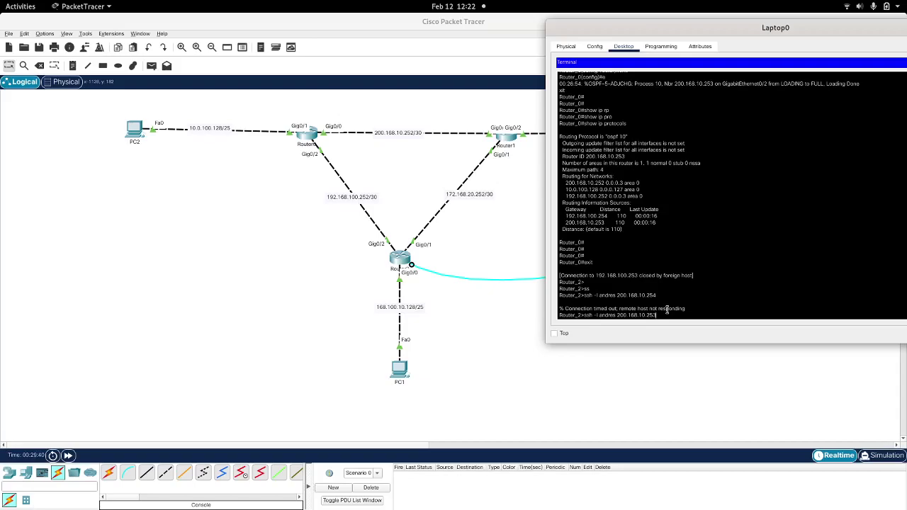
pyautogui.press('Return')
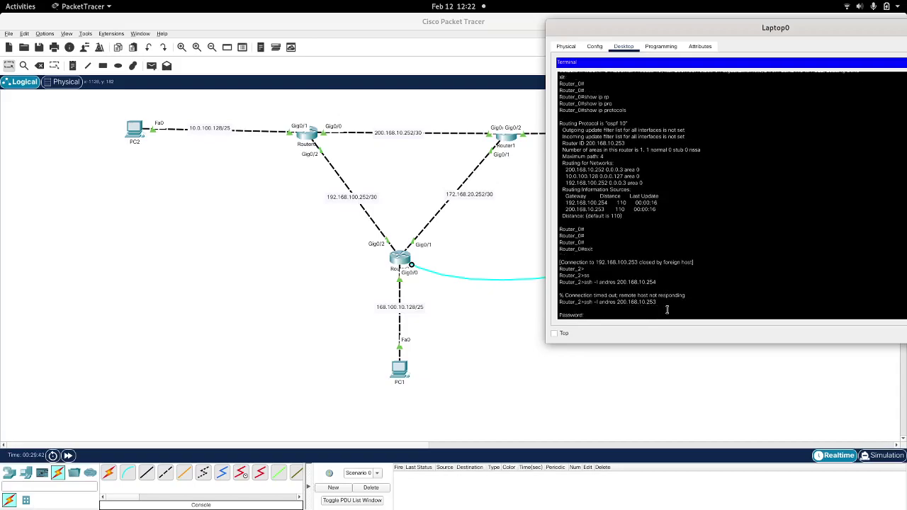
pyautogui.press('Return')
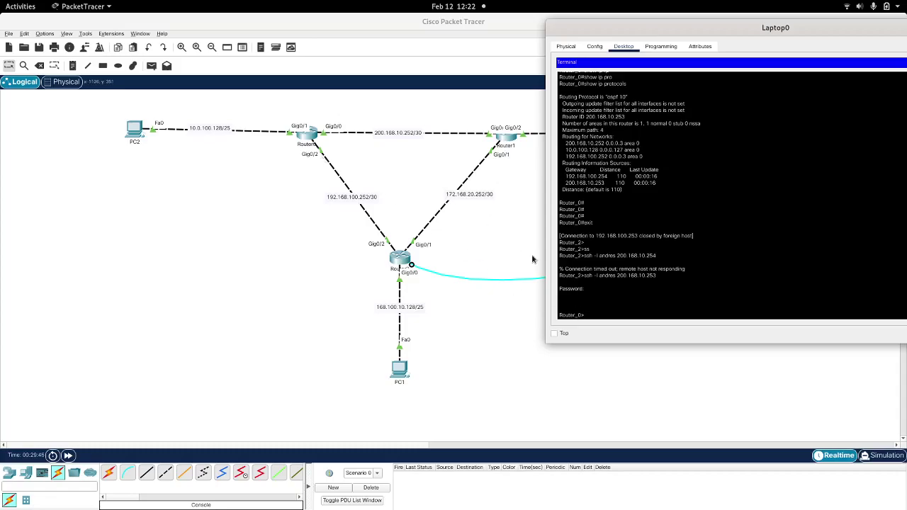
# Step: Exit Router_0 and retry SSH to 200.168.10.254, which times out
pyautogui.write('exit')
pyautogui.press('Return')
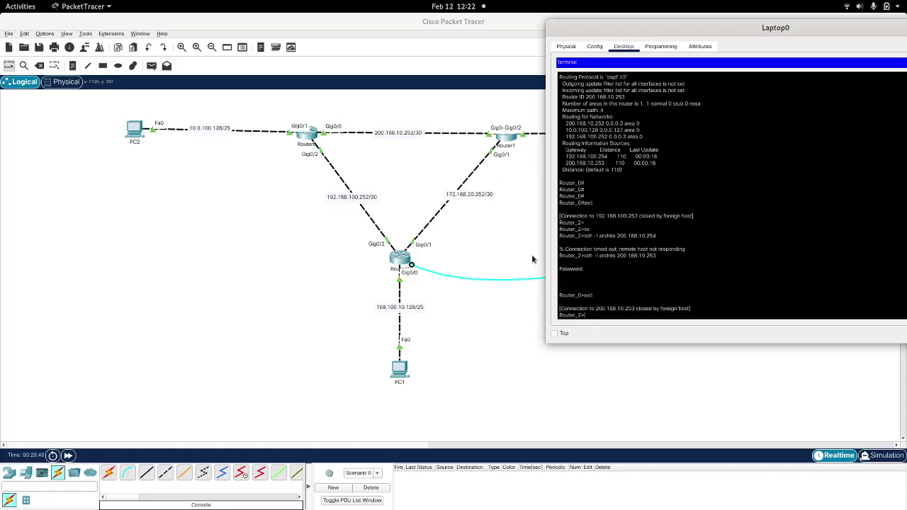
pyautogui.press('Up')
pyautogui.write('4')
pyautogui.press('Return')
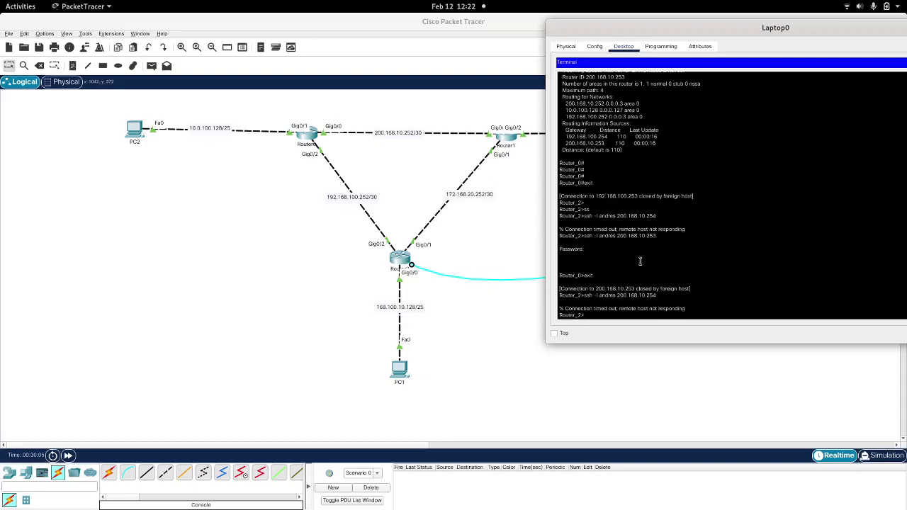
# Step: Move Laptop0's console cable from the lower router to Router1's Console port
pyautogui.moveTo(815, 32); pyautogui.dragTo(564, 73)
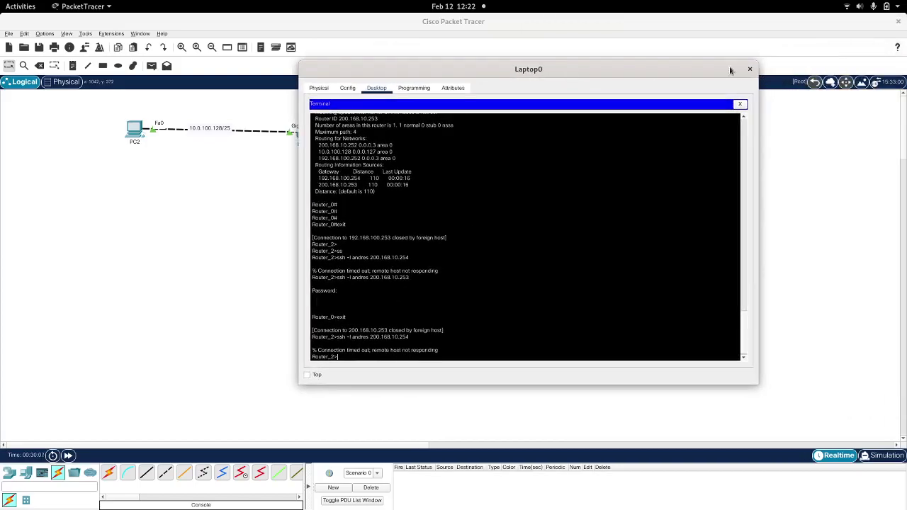
pyautogui.click(744, 69)
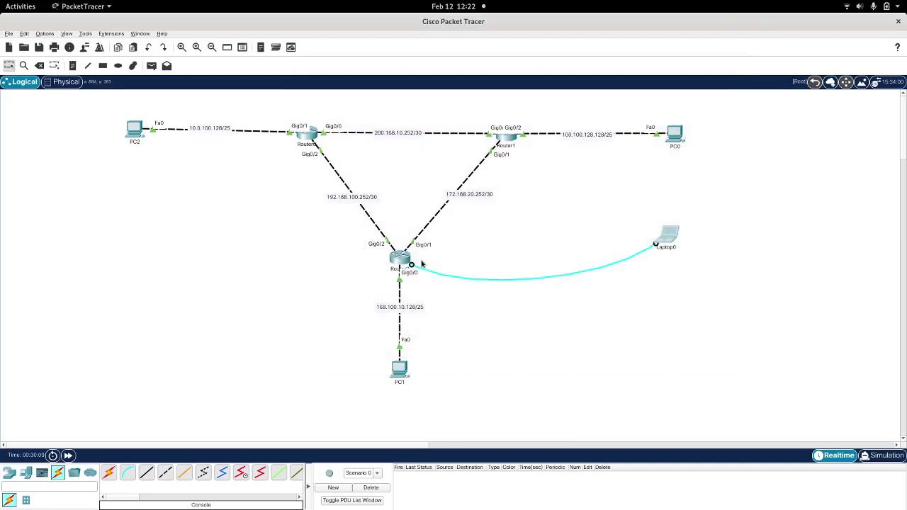
pyautogui.moveTo(415, 267); pyautogui.dragTo(525, 151)
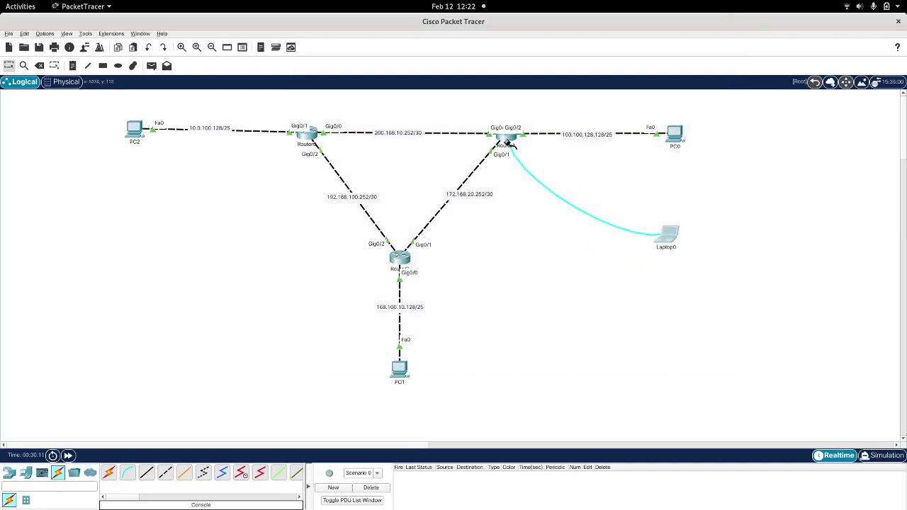
pyautogui.click(507, 142)
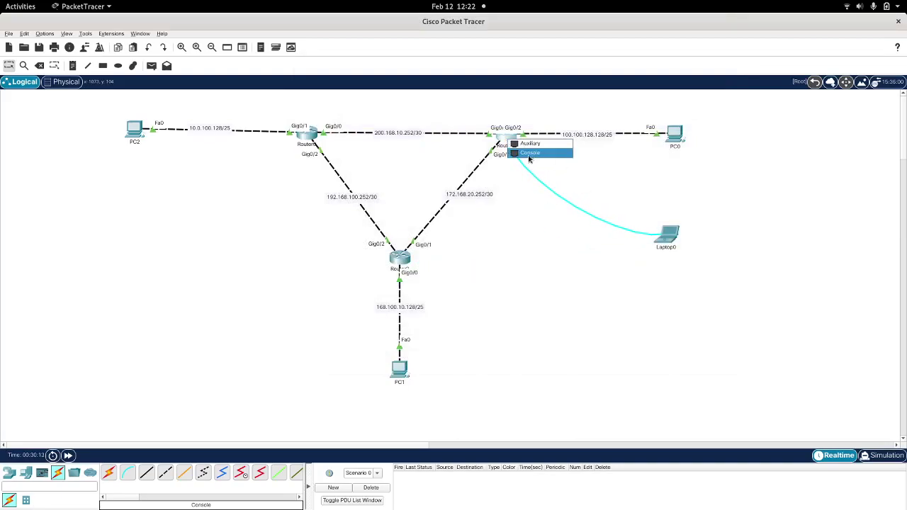
pyautogui.click(530, 153)
# Step: Open Laptop0's Terminal with default settings to reach the Router_1 prompt
pyautogui.click(667, 240)
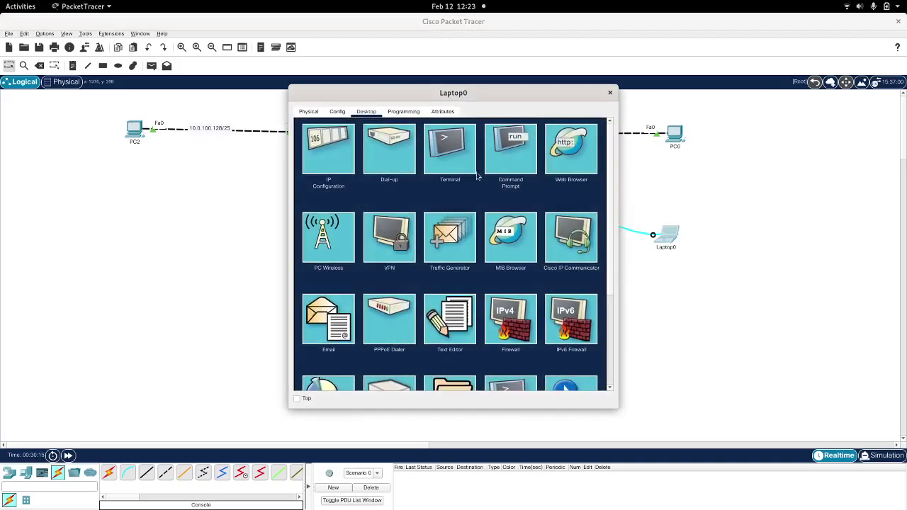
pyautogui.click(448, 142)
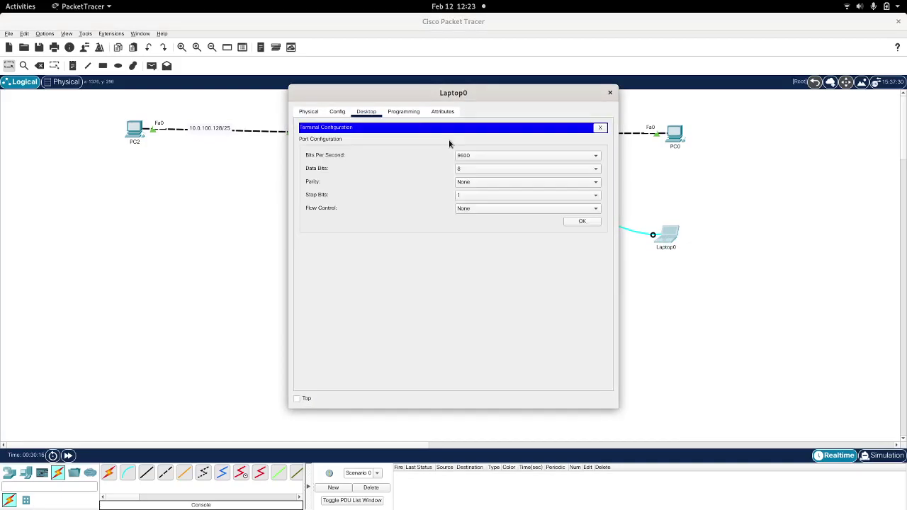
pyautogui.click(579, 221)
pyautogui.press('Return')
pyautogui.press('Return')
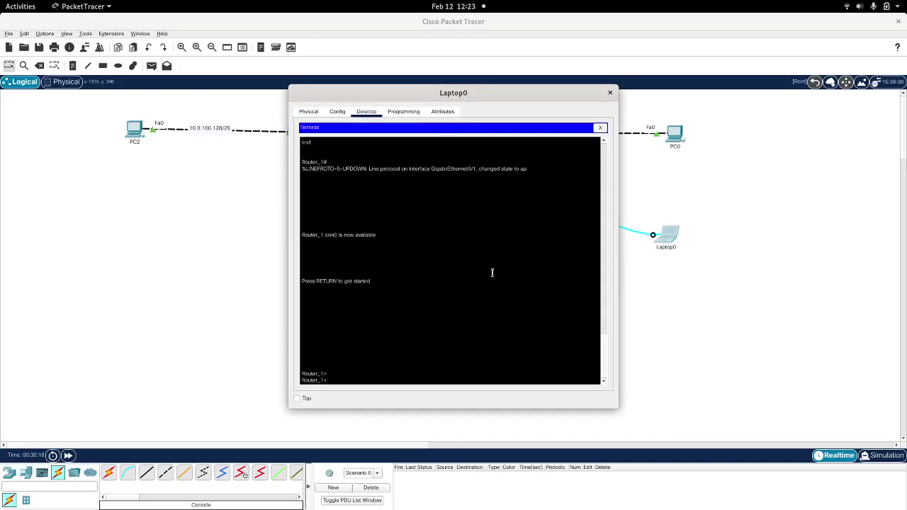
pyautogui.moveTo(488, 94); pyautogui.dragTo(739, 51)
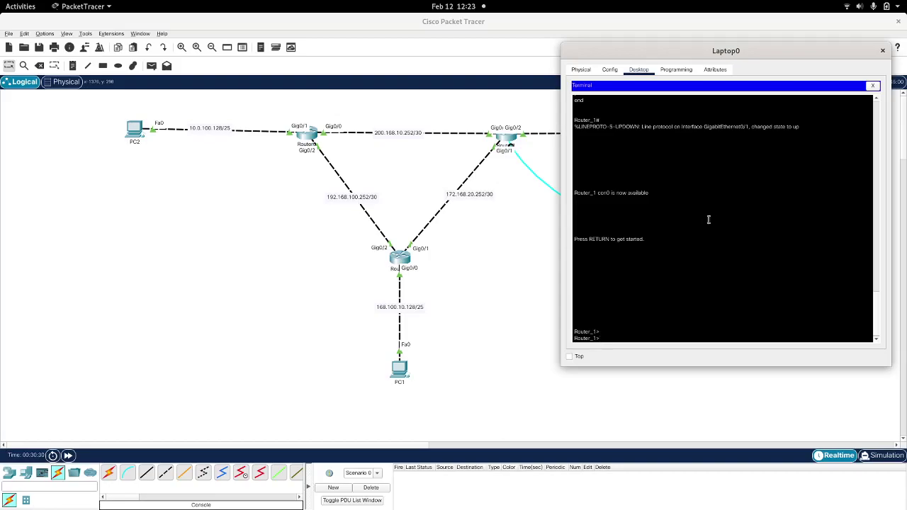
# Step: Enter privileged mode on Router_1 and list its IP addresses with 'show running-config | i add'
pyautogui.moveTo(680, 51); pyautogui.dragTo(663, 31)
pyautogui.write('en')
pyautogui.press('Return')
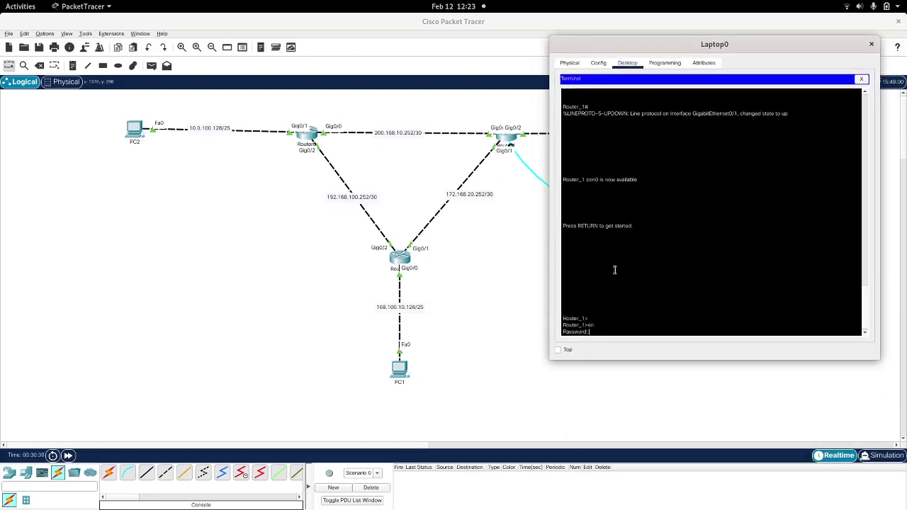
pyautogui.press('Return')
pyautogui.write('conf t')
pyautogui.press('BackSpace')
pyautogui.press('BackSpace')
pyautogui.press('BackSpace')
pyautogui.press('BackSpace')
pyautogui.press('BackSpace')
pyautogui.press('BackSpace')
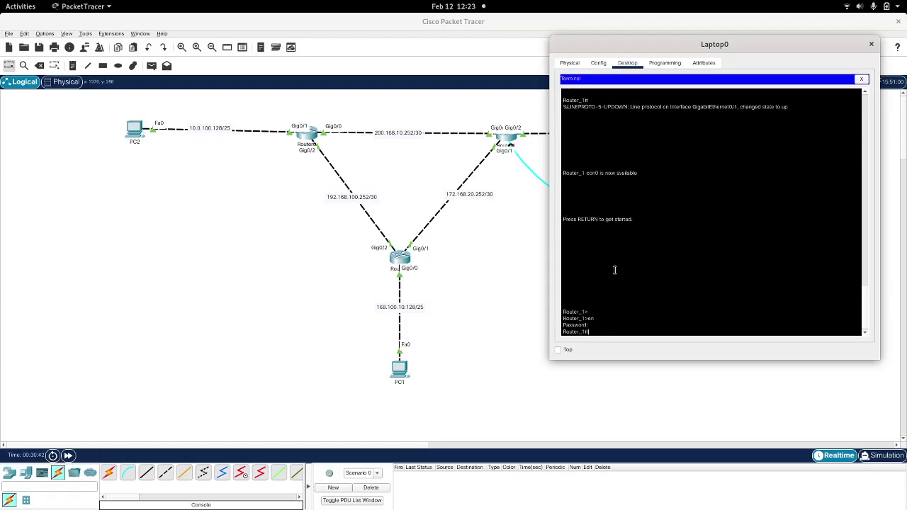
pyautogui.write('show')
pyautogui.press('Tab')
pyautogui.write('ru')
pyautogui.press('Tab')
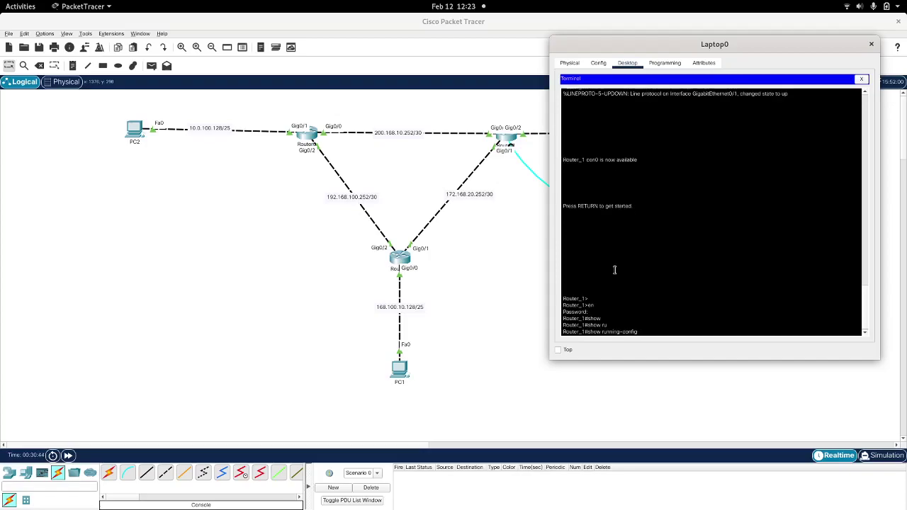
pyautogui.write('| i add')
pyautogui.press('Return')
# Step: Enter OSPF process 10 configuration on Router_1
pyautogui.write('conf t')
pyautogui.press('Return')
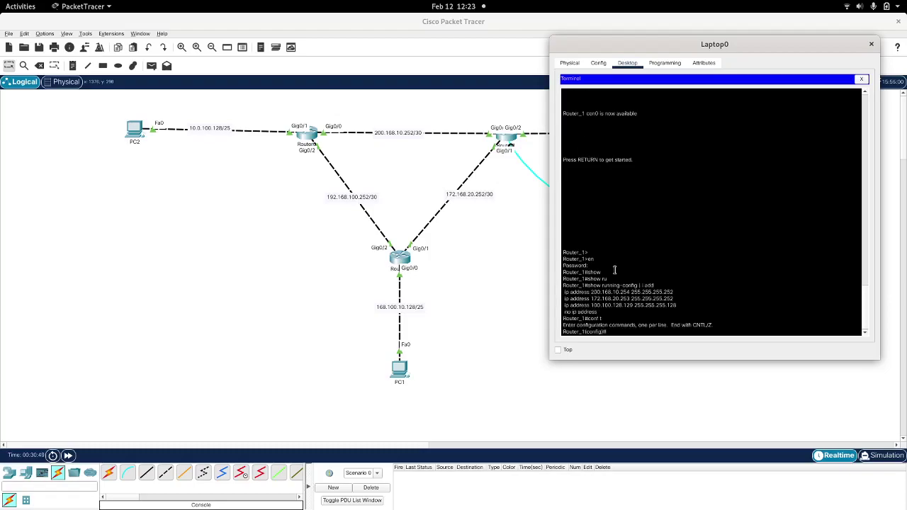
pyautogui.write('router')
pyautogui.press('Tab')
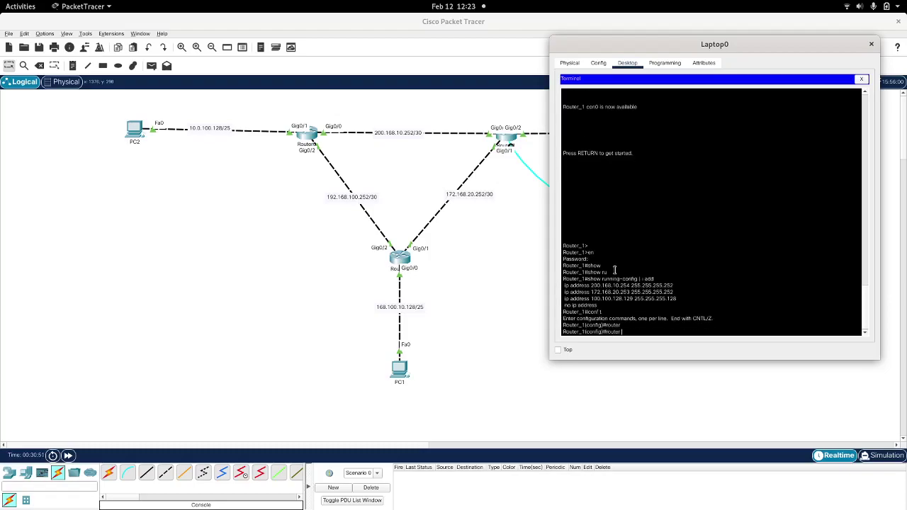
pyautogui.write('os')
pyautogui.press('Tab')
pyautogui.write('10')
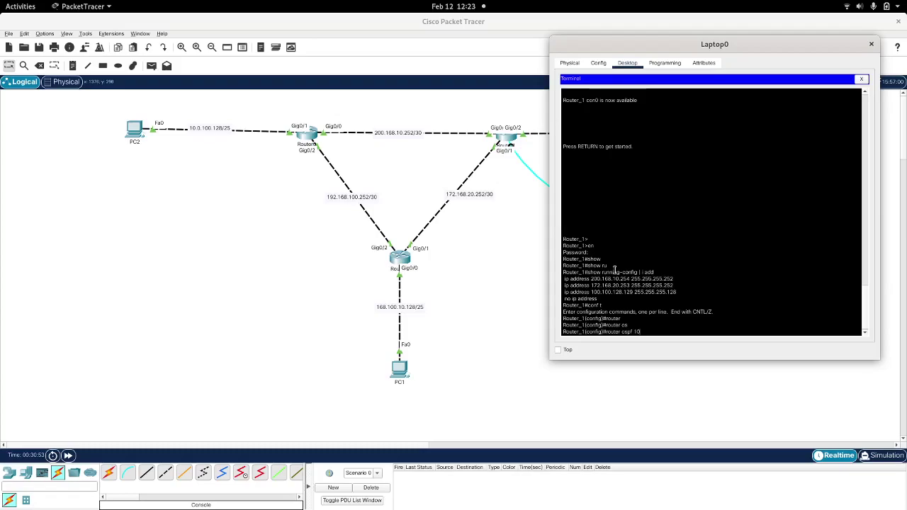
pyautogui.press('Return')
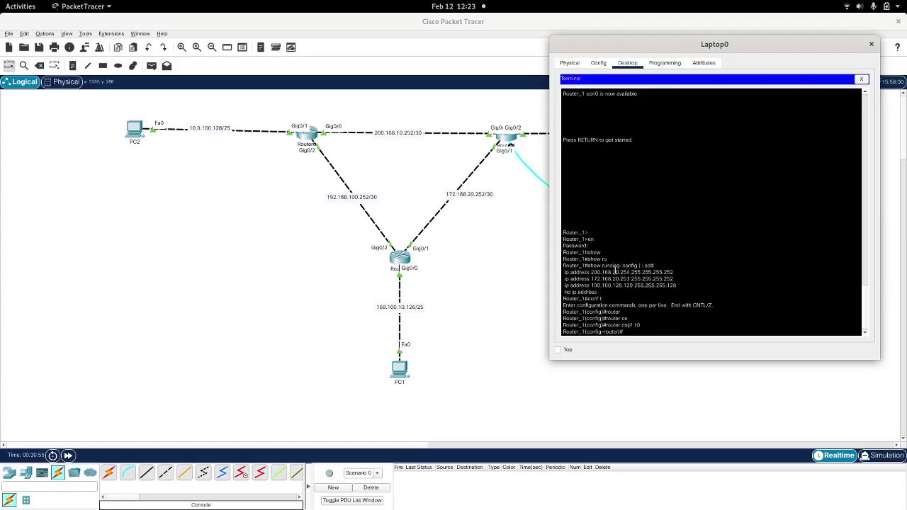
# Step: Advertise network 200.168.10.252 255.255.255.252 in area 0
pyautogui.write('net')
pyautogui.press('Tab')
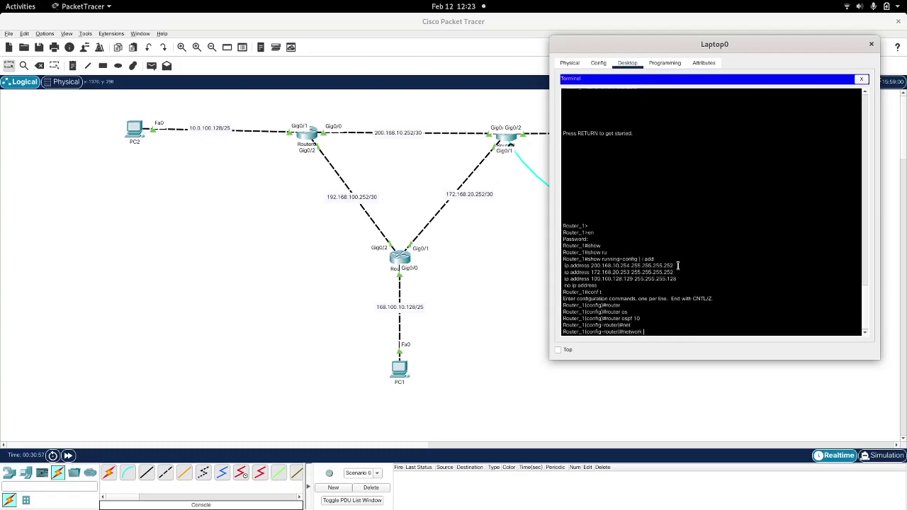
pyautogui.moveTo(672, 265); pyautogui.dragTo(590, 267)
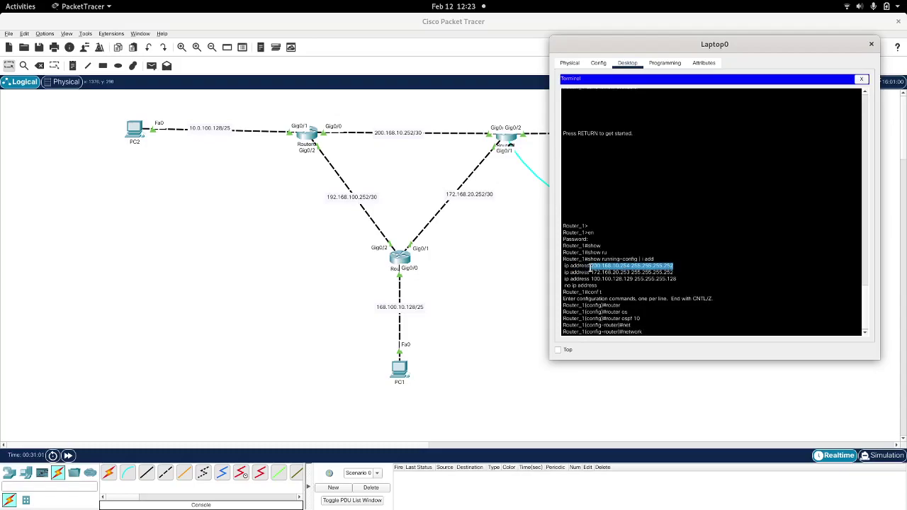
pyautogui.rightClick(590, 266)
pyautogui.click(605, 272)
pyautogui.rightClick(693, 250)
pyautogui.click(714, 266)
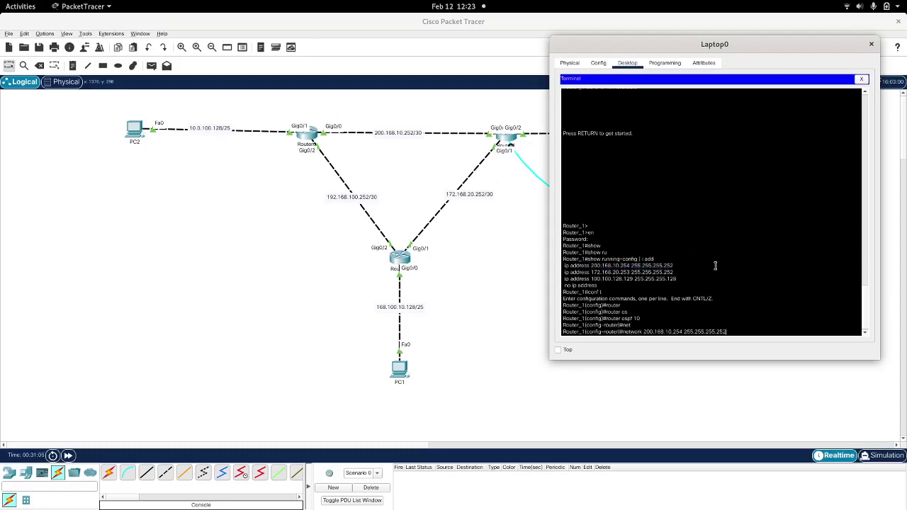
pyautogui.press('Left')
pyautogui.press('Left')
pyautogui.press('Left')
pyautogui.press('Left')
pyautogui.press('Left')
pyautogui.press('Left')
pyautogui.press('Left')
pyautogui.press('Left')
pyautogui.press('Left')
pyautogui.press('BackSpace')
pyautogui.write('2 ar')
pyautogui.press('Tab')
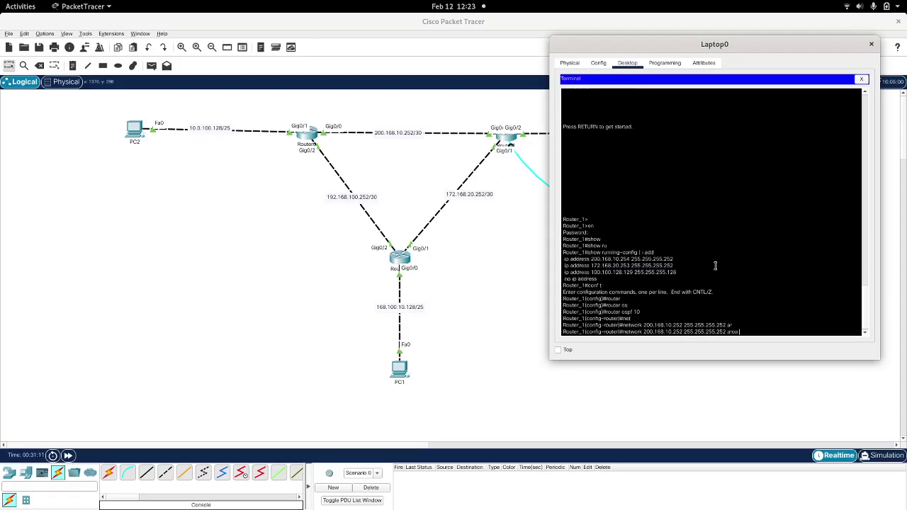
pyautogui.write('0')
pyautogui.press('Return')
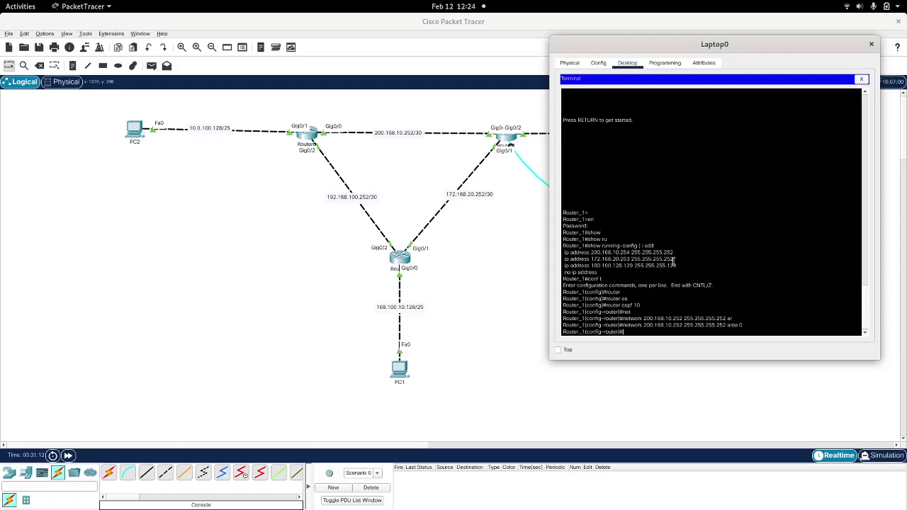
# Step: Copy 172.168.20.253 255.255.255.252 onto a network line, then abandon it with Ctrl+Z
pyautogui.moveTo(673, 259); pyautogui.dragTo(591, 260)
pyautogui.rightClick(592, 259)
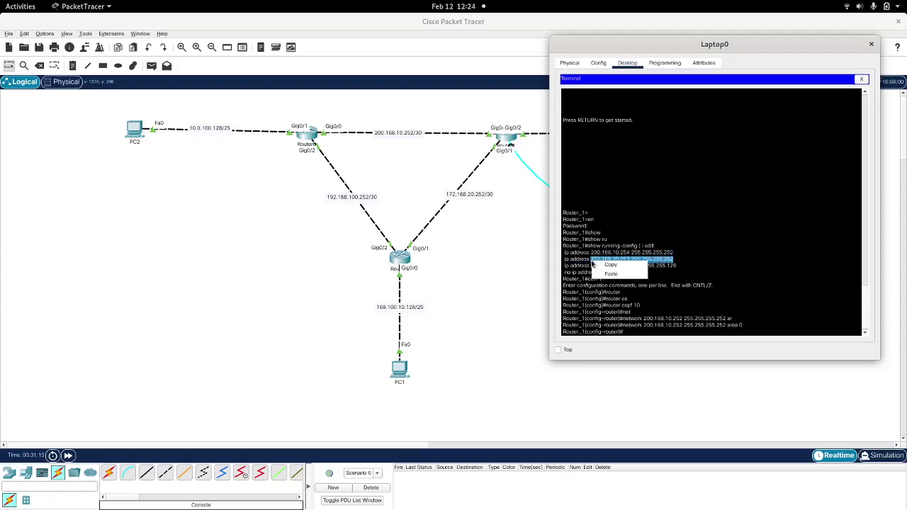
pyautogui.click(596, 262)
pyautogui.write('net')
pyautogui.press('Tab')
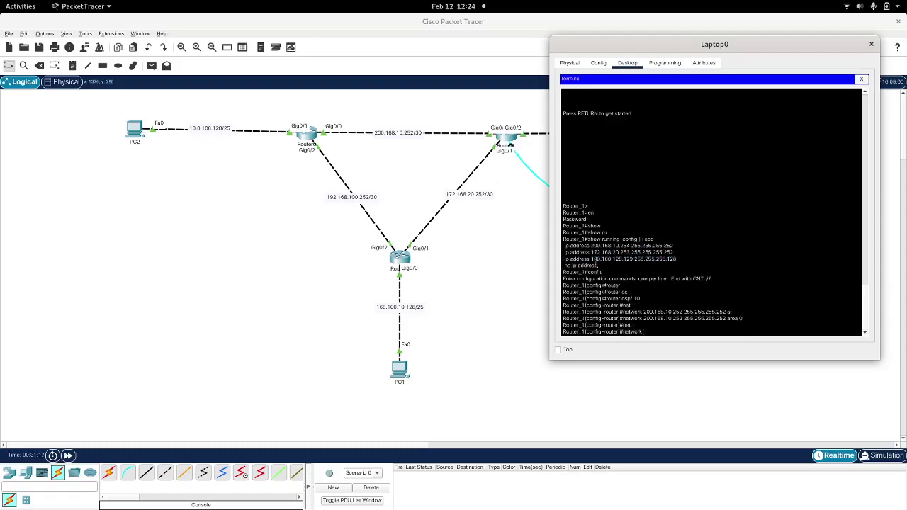
pyautogui.rightClick(597, 266)
pyautogui.click(603, 278)
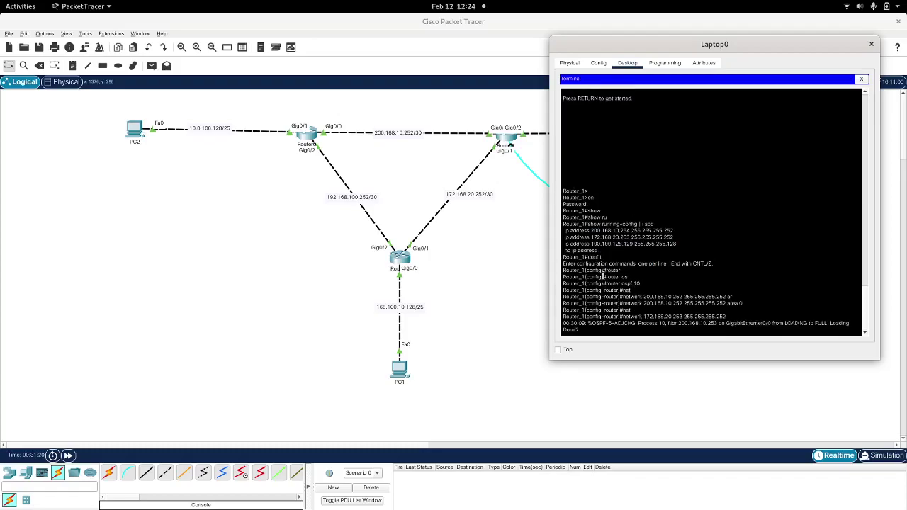
pyautogui.hotkey('ctrl', 'z')
pyautogui.press('Up')
pyautogui.press('Up')
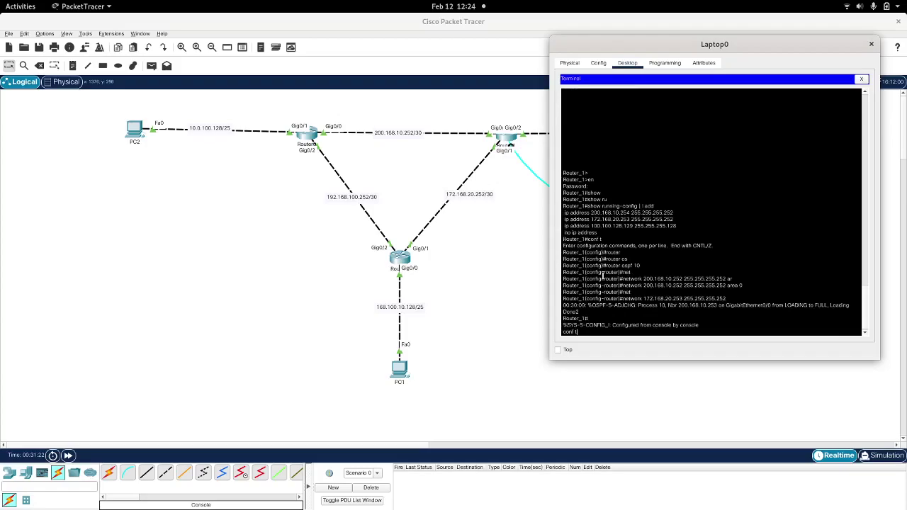
pyautogui.press('Return')
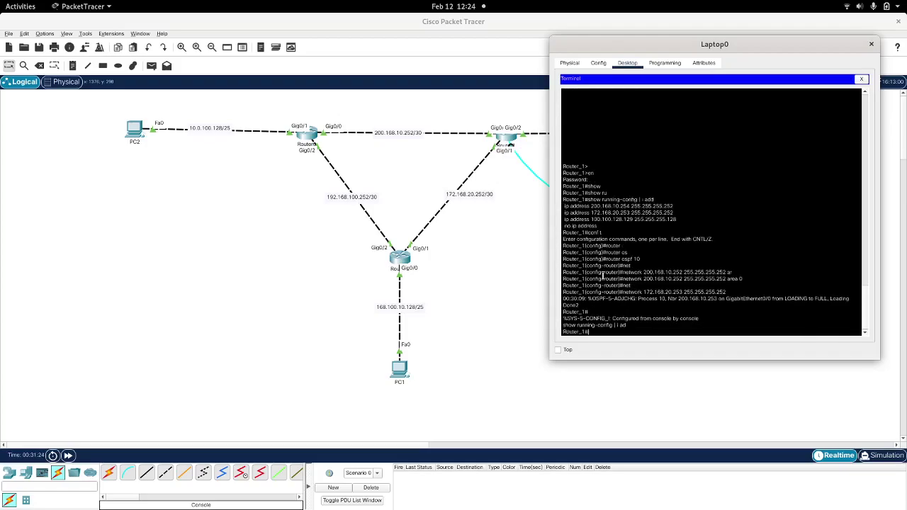
# Step: Re-enter OSPF process 10 configuration with 'router ospf 10'
pyautogui.write('conf t')
pyautogui.press('Return')
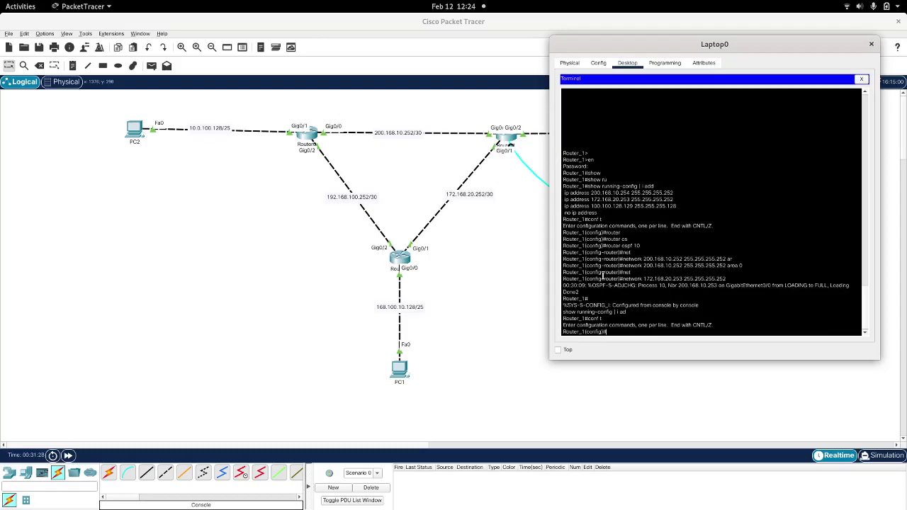
pyautogui.write('rou')
pyautogui.press('Tab')
pyautogui.write('os')
pyautogui.press('Tab')
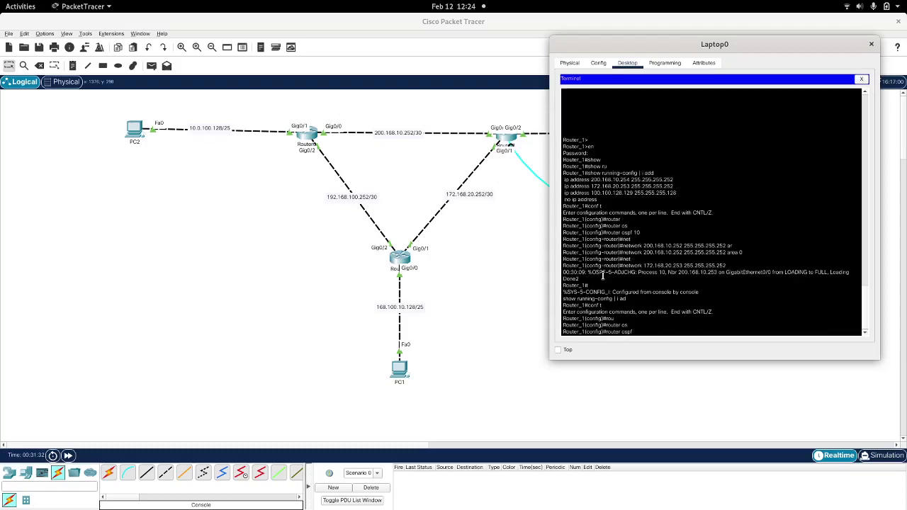
pyautogui.write('10')
pyautogui.press('Tab')
pyautogui.press('Return')
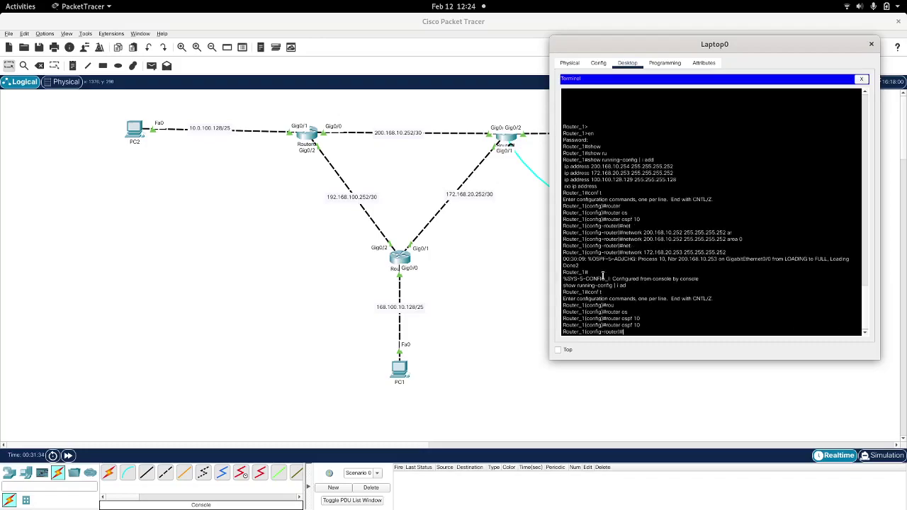
# Step: Add network 172.168.20.252 255.255.255.252 in area 0
pyautogui.write('net')
pyautogui.press('Tab')
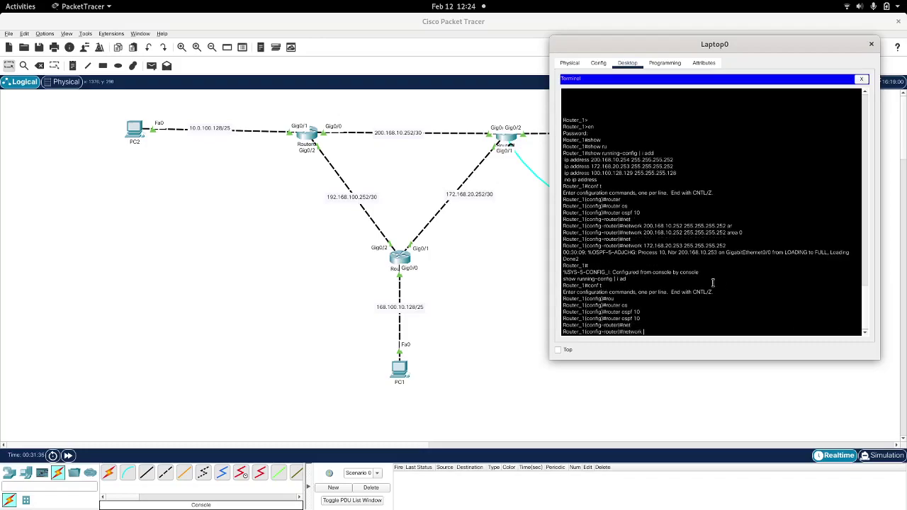
pyautogui.rightClick(723, 303)
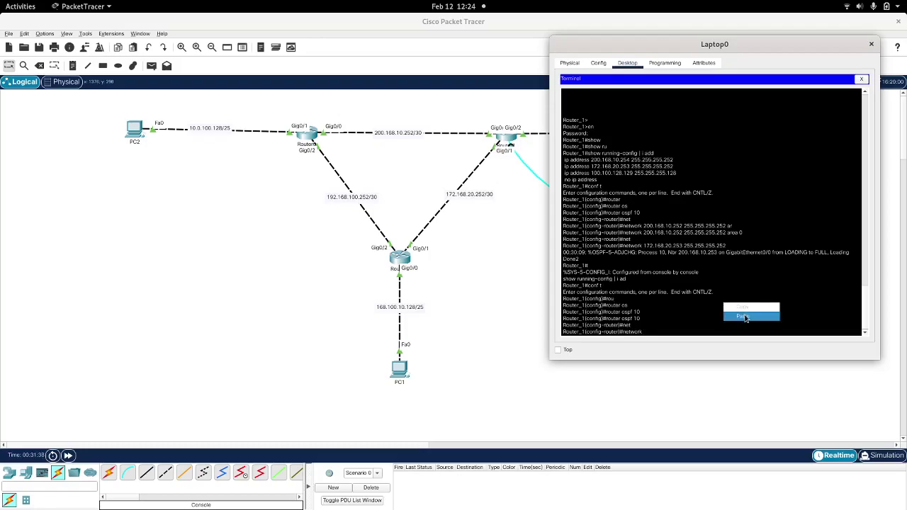
pyautogui.click(744, 315)
pyautogui.press('BackSpace')
pyautogui.write('2 are')
pyautogui.press('Tab')
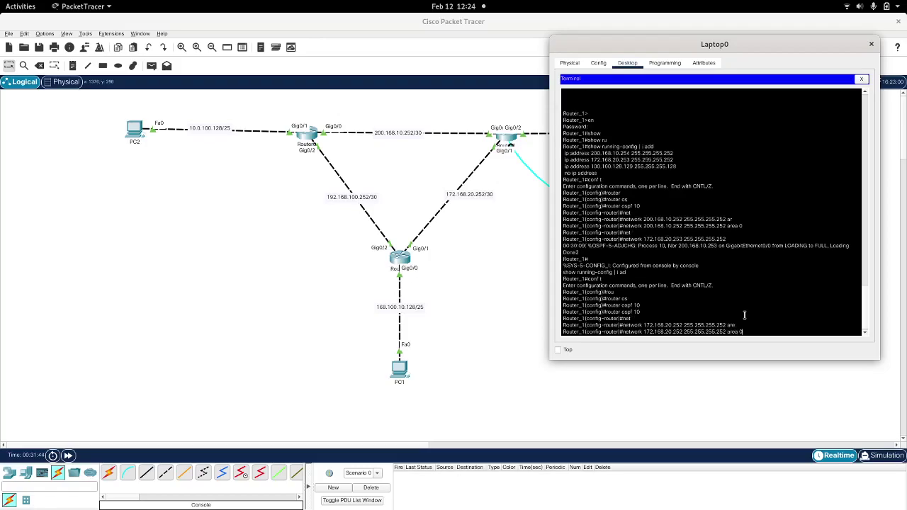
pyautogui.write('0')
pyautogui.press('Return')
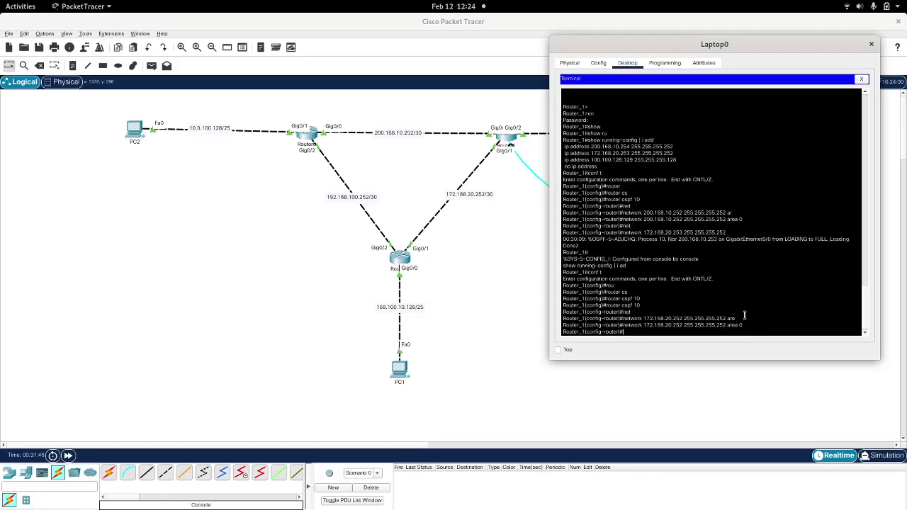
# Step: Copy the interface address 100.100.128.129 255.255.255.128 from the earlier output
pyautogui.moveTo(674, 160); pyautogui.dragTo(595, 160)
pyautogui.keyDown('shift'); pyautogui.click(596, 153); pyautogui.keyUp('shift')
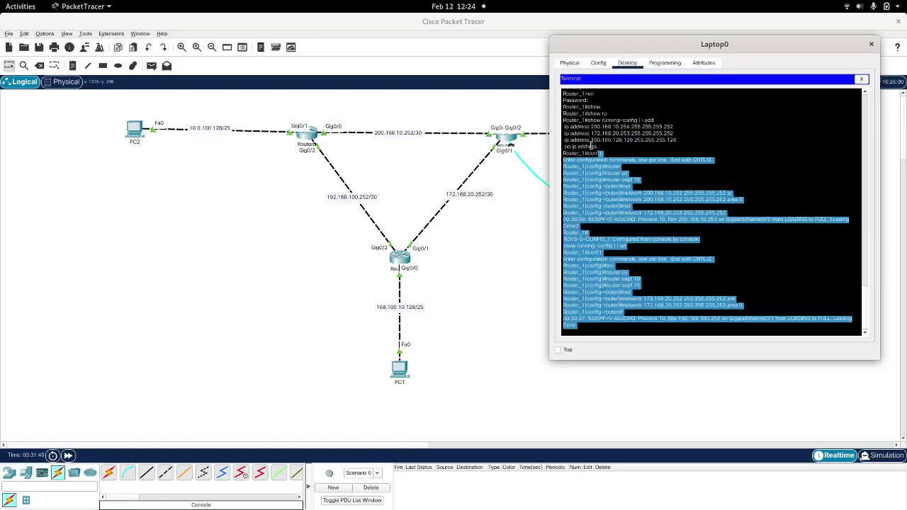
pyautogui.click(590, 143)
pyautogui.moveTo(592, 140); pyautogui.dragTo(673, 135)
pyautogui.click(670, 136)
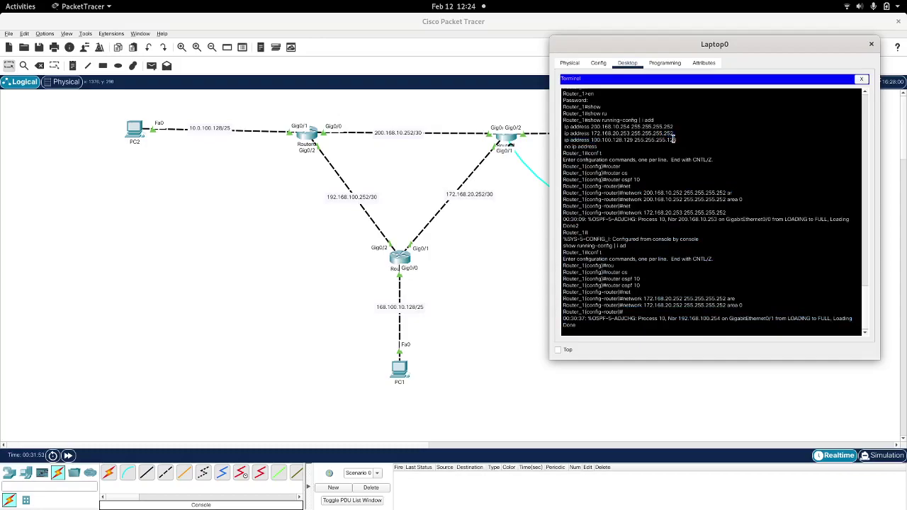
pyautogui.moveTo(678, 140); pyautogui.dragTo(590, 138)
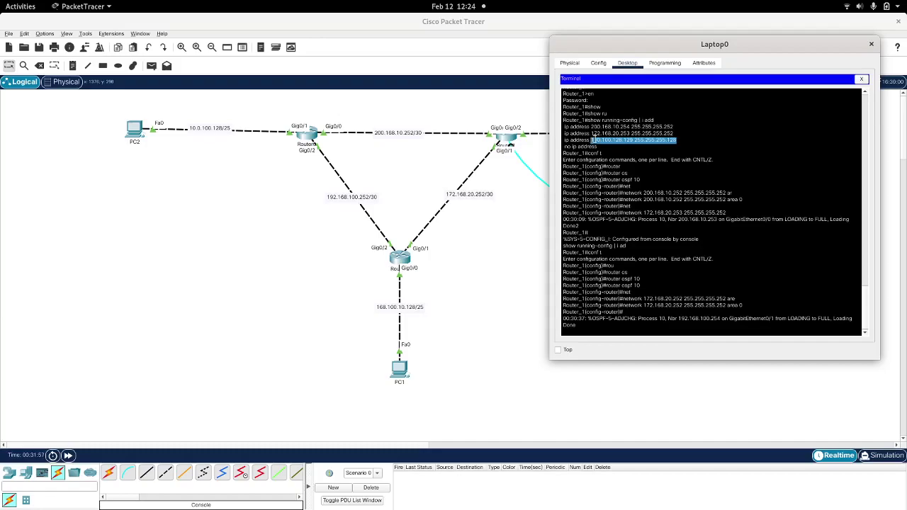
pyautogui.rightClick(592, 140)
pyautogui.click(606, 142)
# Step: Advertise network 100.100.128.128 255.255.255.128 in area 0 on Router_1
pyautogui.press('Return')
pyautogui.press('Return')
pyautogui.press('Return')
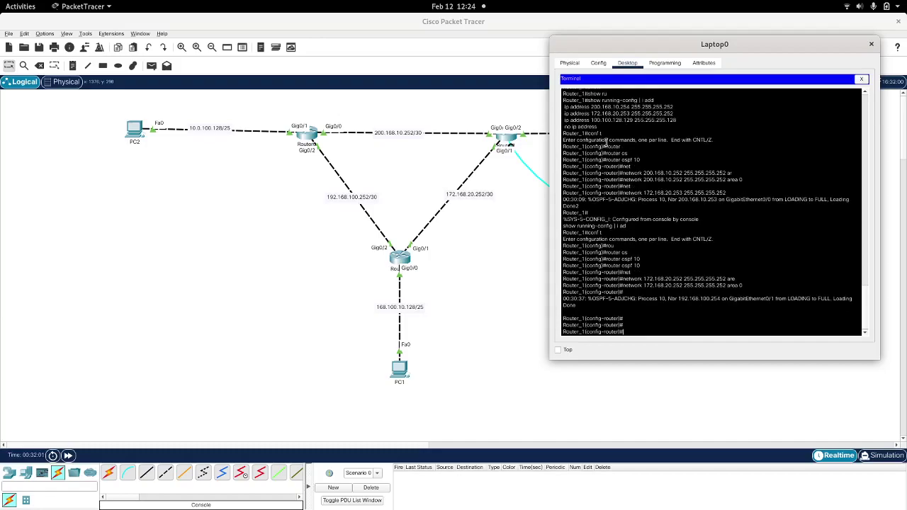
pyautogui.write('net')
pyautogui.press('Tab')
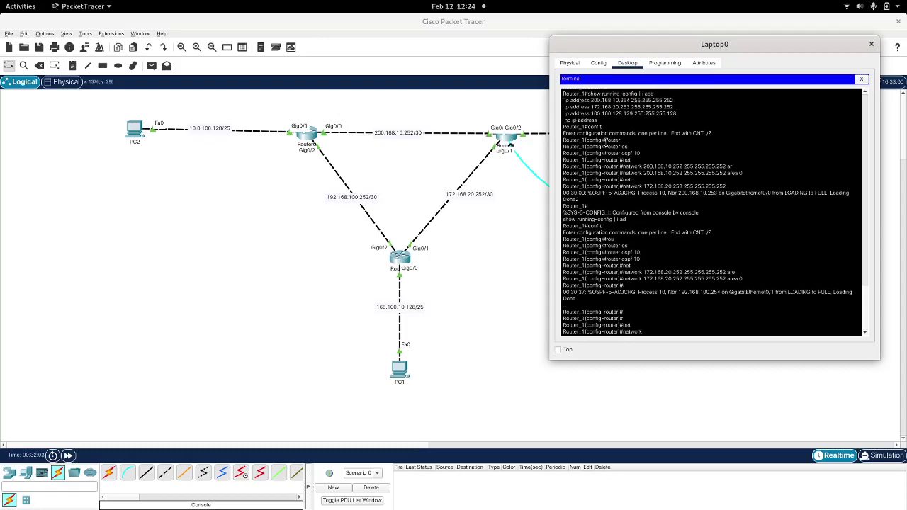
pyautogui.rightClick(693, 235)
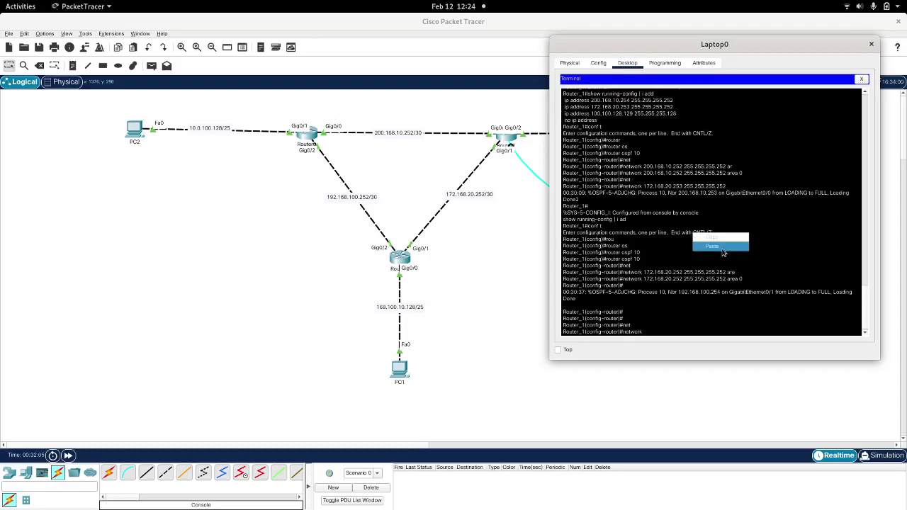
pyautogui.click(721, 247)
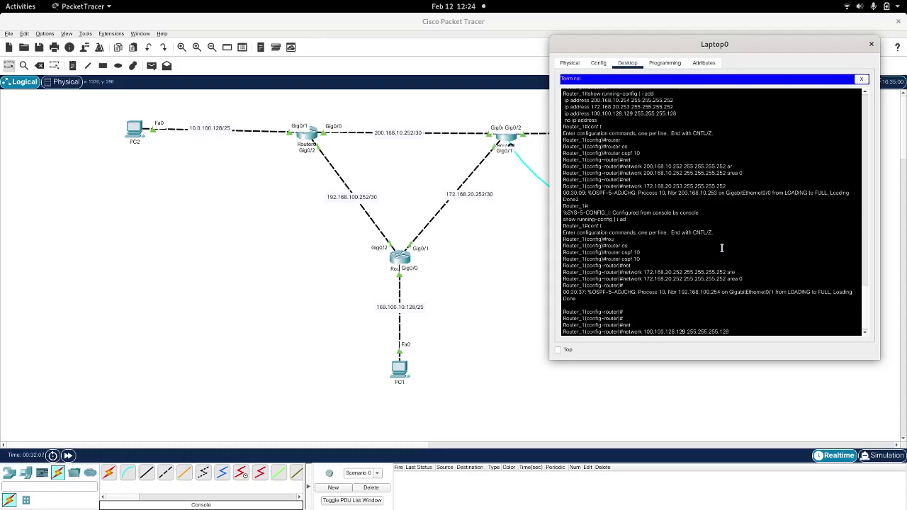
pyautogui.press('BackSpace')
pyautogui.write('8 are')
pyautogui.press('Tab')
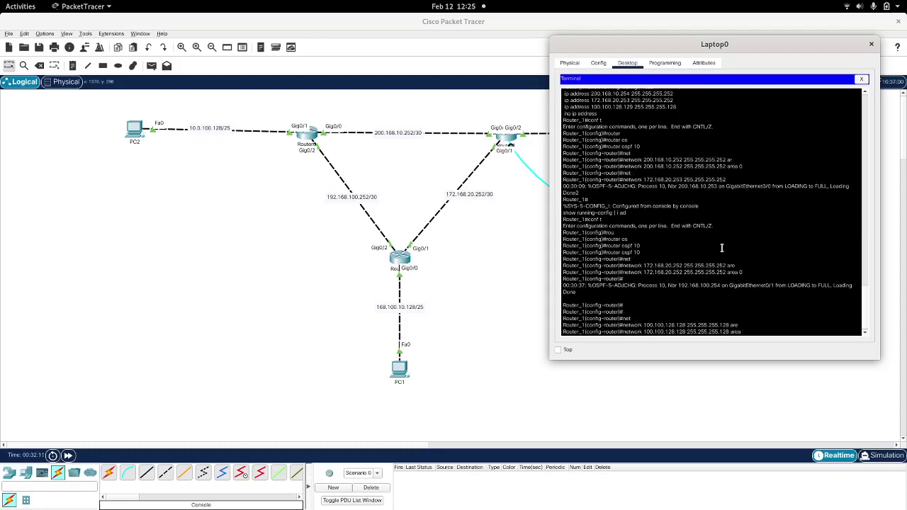
pyautogui.write('0')
pyautogui.press('Return')
# Step: Exit router and global configuration modes back to privileged EXEC
pyautogui.write('show')
pyautogui.press('BackSpace')
pyautogui.press('BackSpace')
pyautogui.press('BackSpace')
pyautogui.press('BackSpace')
pyautogui.write('exit')
pyautogui.press('Return')
pyautogui.press('Return')
pyautogui.write('show')
pyautogui.press('Tab')
pyautogui.write('ru')
pyautogui.press('Tab')
pyautogui.press('BackSpace')
pyautogui.press('BackSpace')
pyautogui.press('BackSpace')
pyautogui.press('BackSpace')
pyautogui.press('BackSpace')
pyautogui.press('BackSpace')
pyautogui.write('exit')
pyautogui.press('Return')
# Step: Run show ip protocols and highlight the three advertised area 0 networks
pyautogui.write('show ru')
pyautogui.press('Tab')
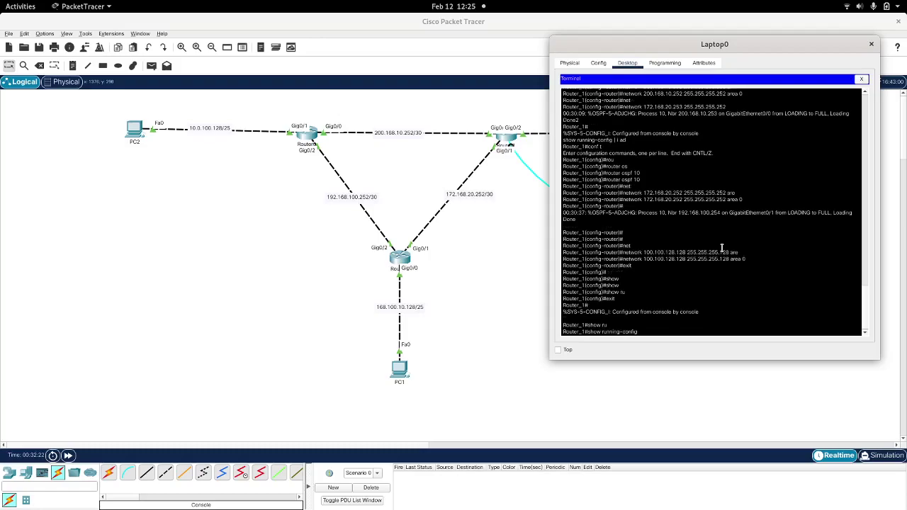
pyautogui.press('BackSpace')
pyautogui.press('BackSpace')
pyautogui.press('BackSpace')
pyautogui.press('BackSpace')
pyautogui.press('BackSpace')
pyautogui.press('BackSpace')
pyautogui.press('BackSpace')
pyautogui.press('BackSpace')
pyautogui.press('BackSpace')
pyautogui.press('BackSpace')
pyautogui.press('BackSpace')
pyautogui.press('BackSpace')
pyautogui.press('BackSpace')
pyautogui.press('BackSpace')
pyautogui.press('BackSpace')
pyautogui.press('BackSpace')
pyautogui.press('BackSpace')
pyautogui.press('BackSpace')
pyautogui.press('BackSpace')
pyautogui.write('show')
pyautogui.write(' ip r')
pyautogui.write('pro')
pyautogui.press('Tab')
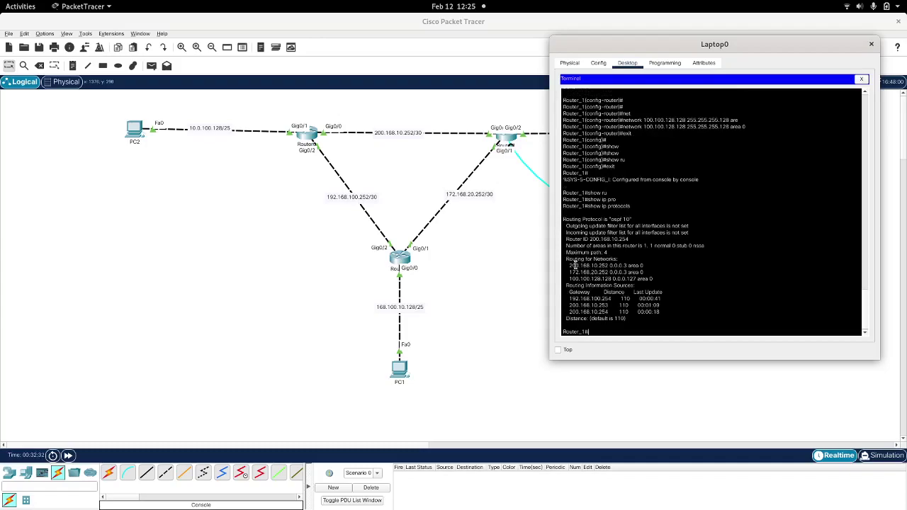
pyautogui.moveTo(660, 279); pyautogui.dragTo(564, 264)
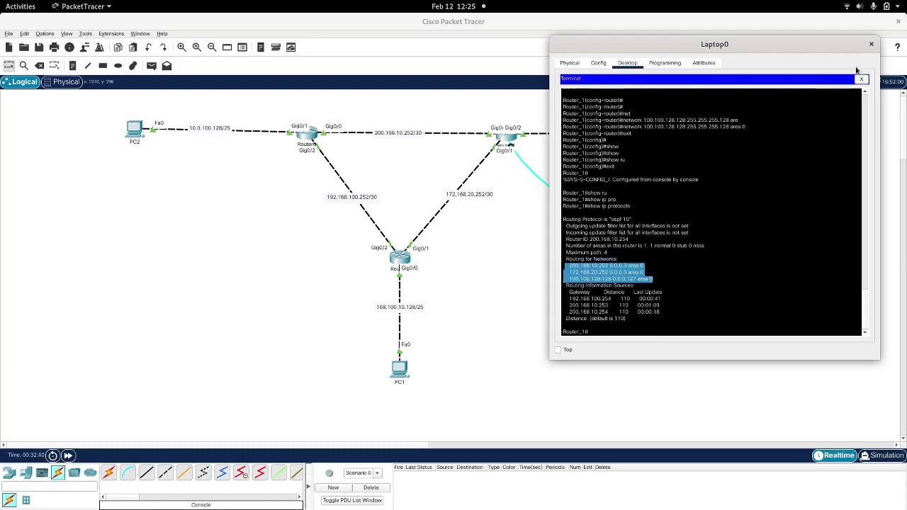
# Step: From PC1's command prompt, ping 10.0.100.129 and 10.0.100.130 successfully
pyautogui.click(871, 45)
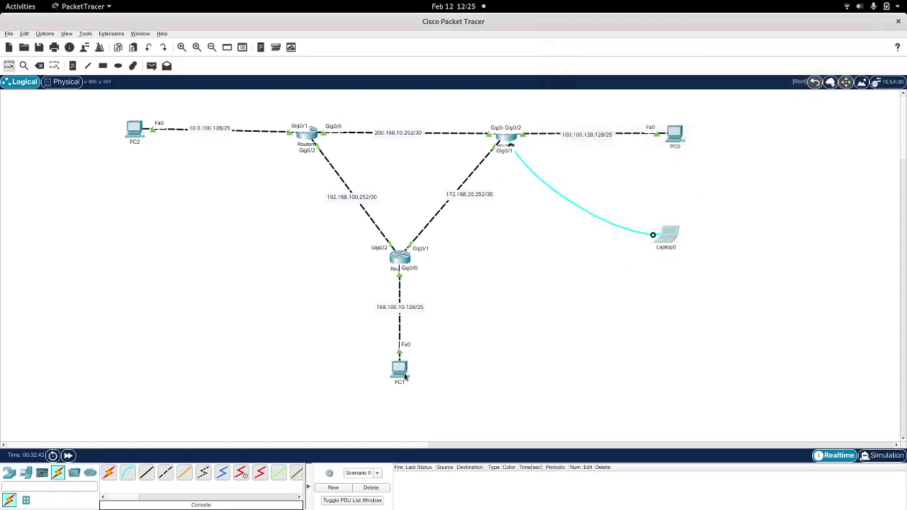
pyautogui.click(401, 371)
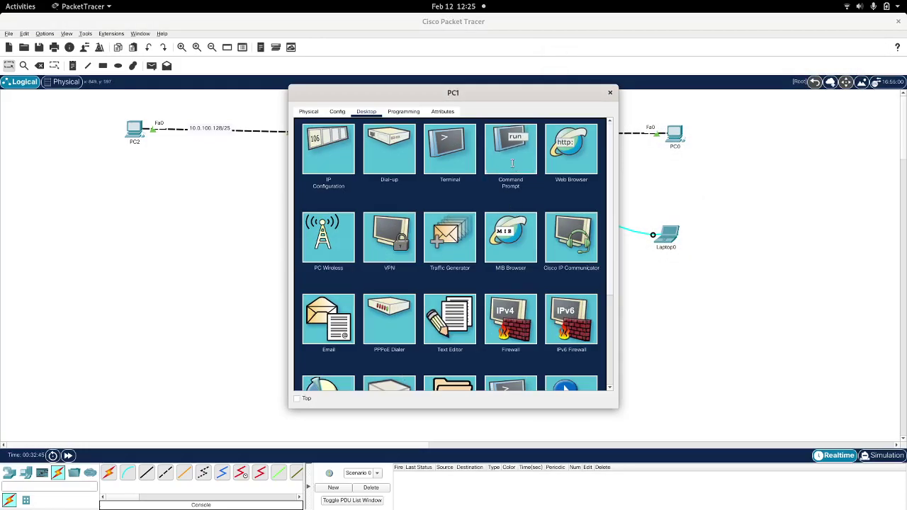
pyautogui.click(512, 166)
pyautogui.moveTo(427, 94); pyautogui.dragTo(703, 108)
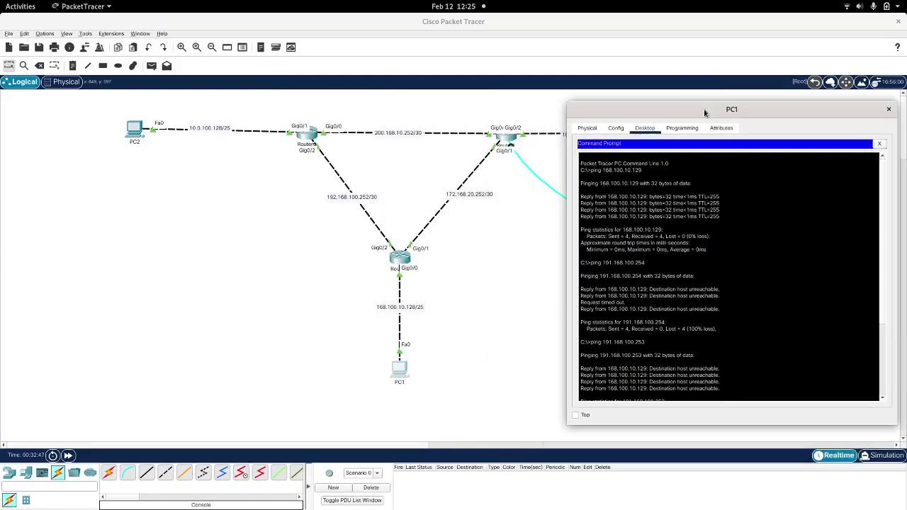
pyautogui.scroll(-6, 688, 279)
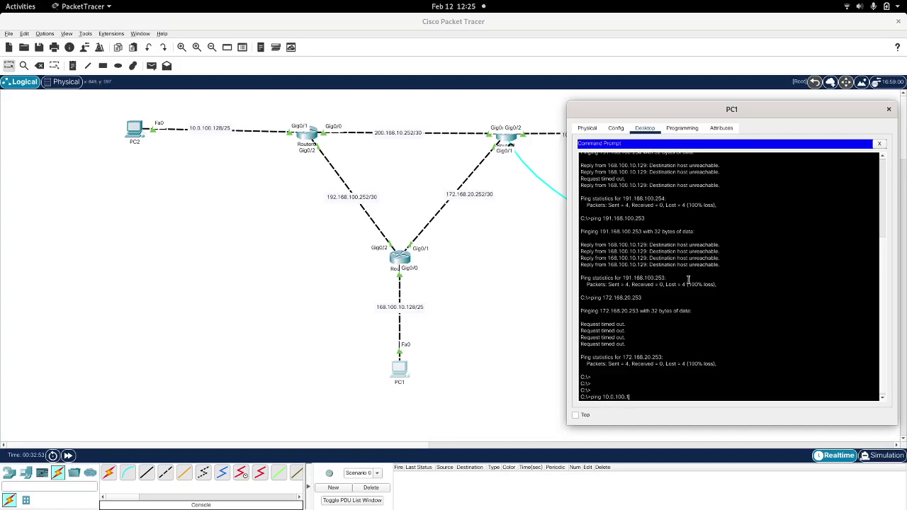
pyautogui.press('Return')
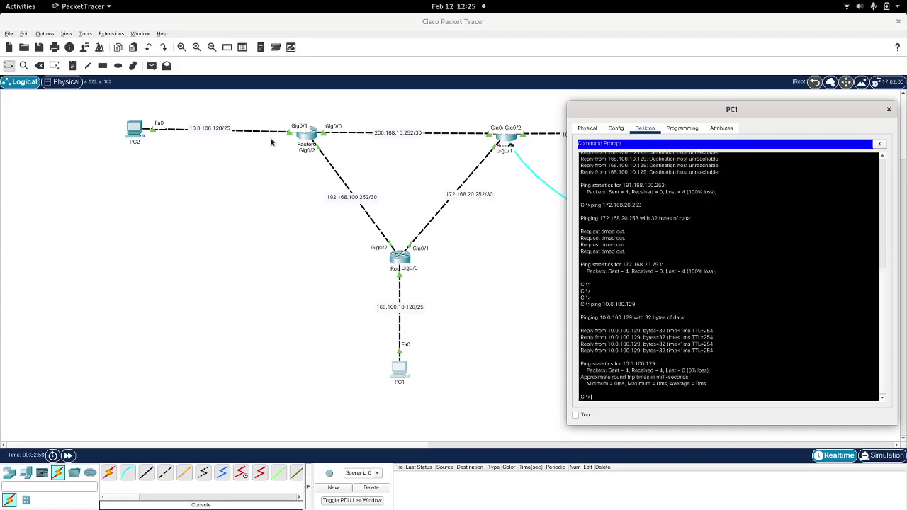
pyautogui.press('Up')
pyautogui.press('Return')
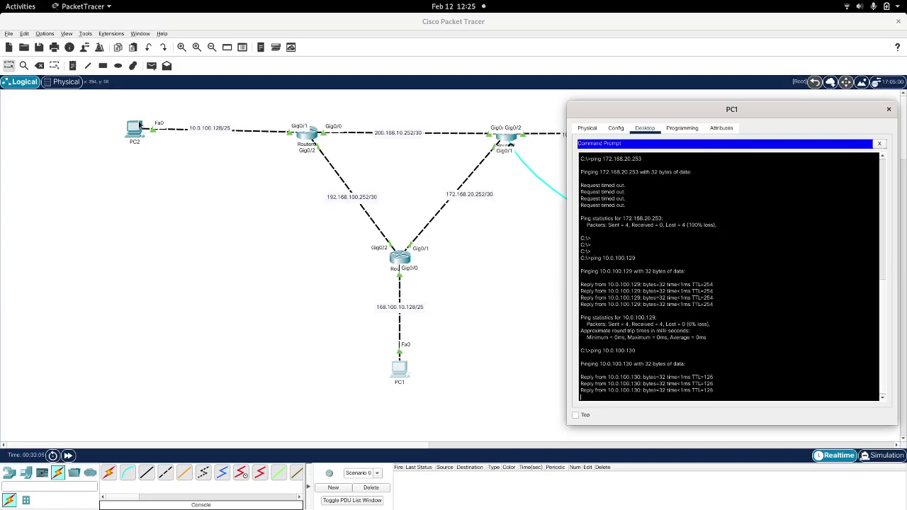
# Step: Ping 100.100.128.129 and 100.100.128.130 from PC1, then close PC1's window
pyautogui.moveTo(760, 110); pyautogui.dragTo(156, 62)
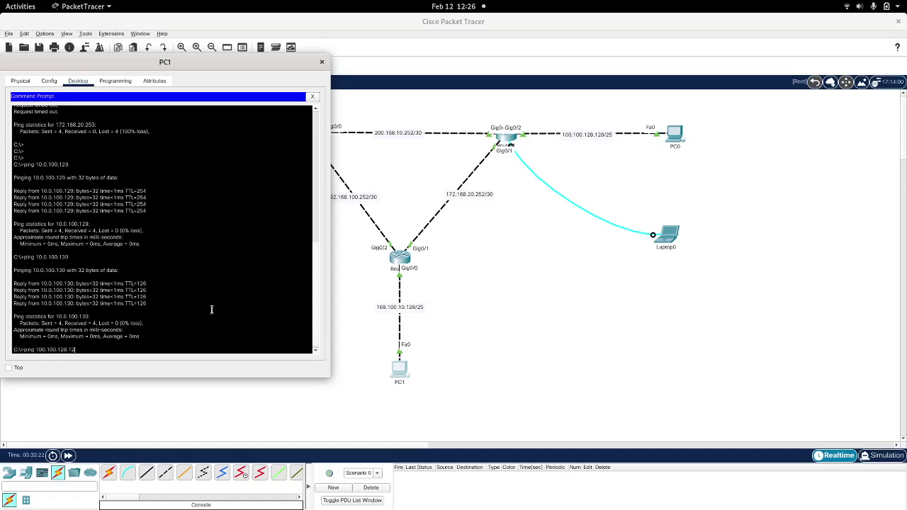
pyautogui.press('Return')
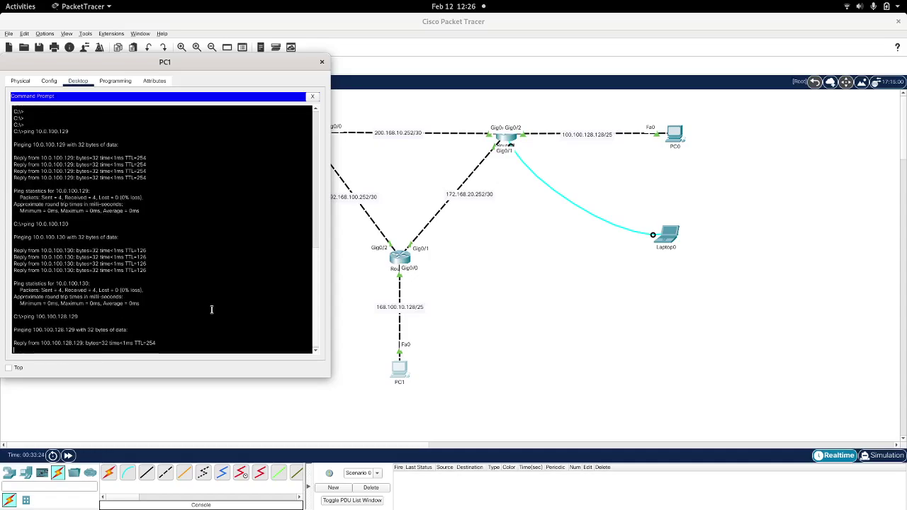
pyautogui.hotkey('ctrl', 'c')
pyautogui.press('Up')
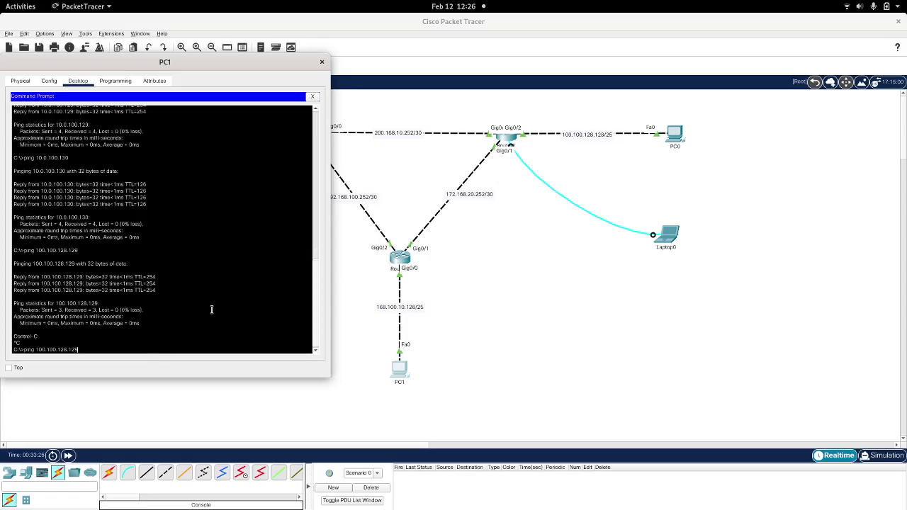
pyautogui.press('Return')
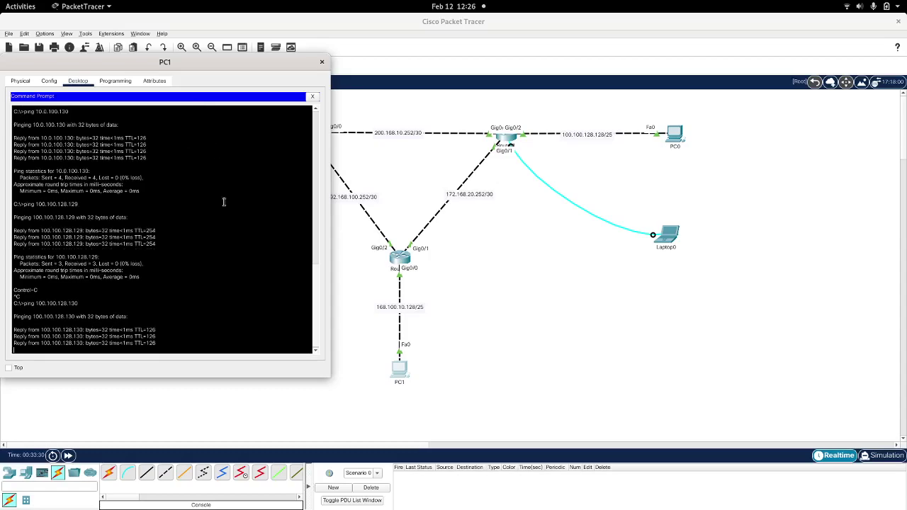
pyautogui.moveTo(143, 61); pyautogui.dragTo(649, 86)
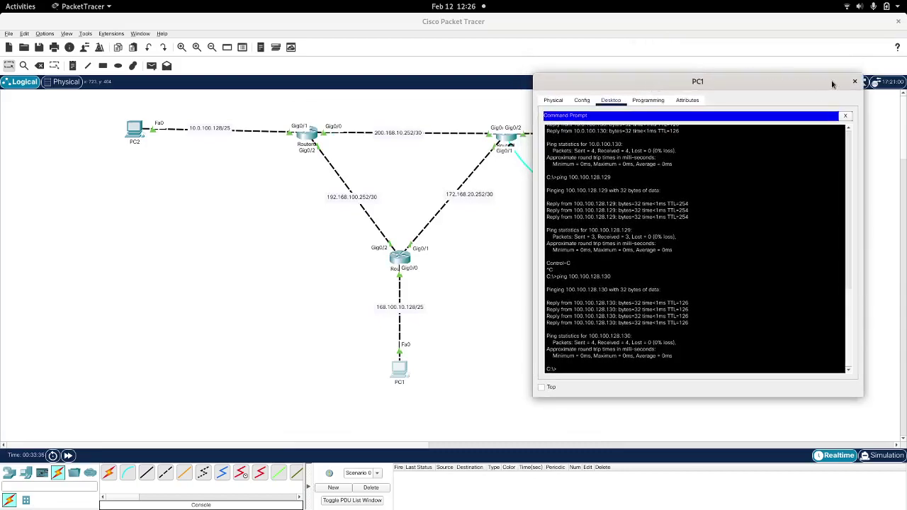
pyautogui.click(855, 82)
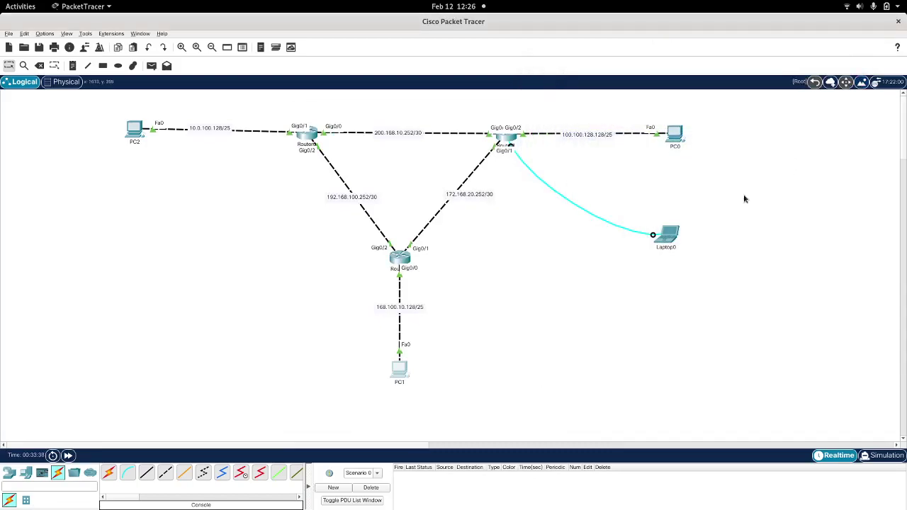
# Step: Play and pause a Simulation mode run to capture the three routers' OSPF events
pyautogui.moveTo(684, 134)
pyautogui.click(880, 458)
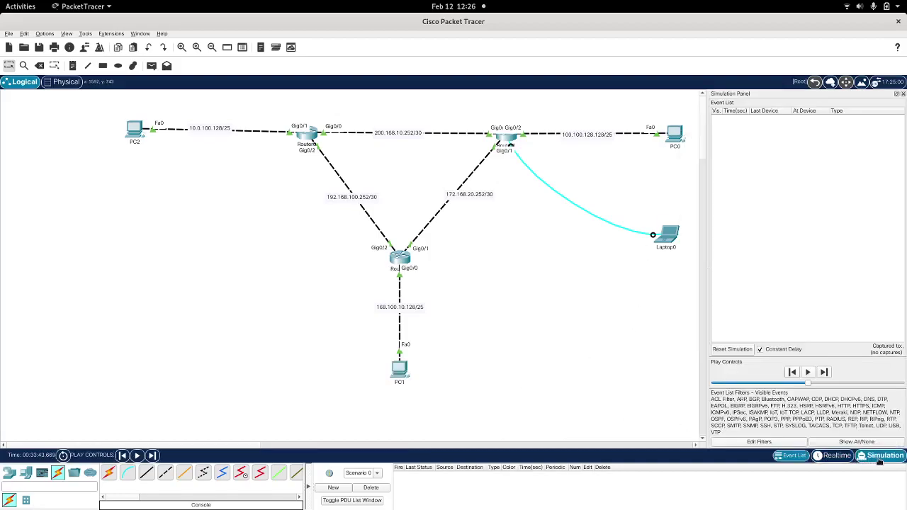
pyautogui.click(807, 372)
pyautogui.click(807, 372)
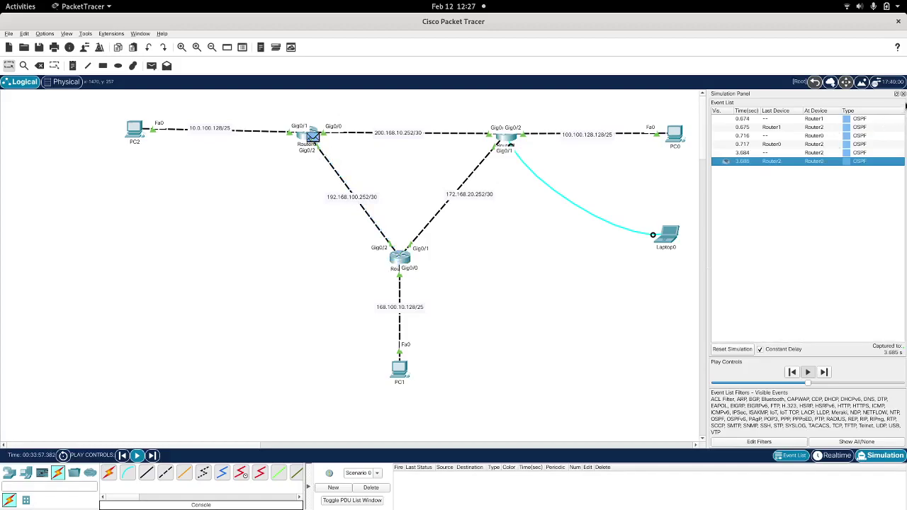
pyautogui.click(903, 93)
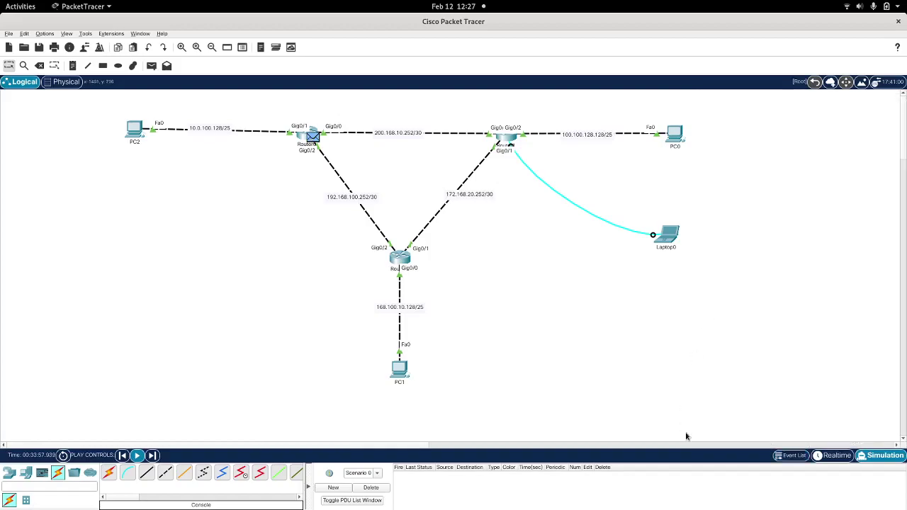